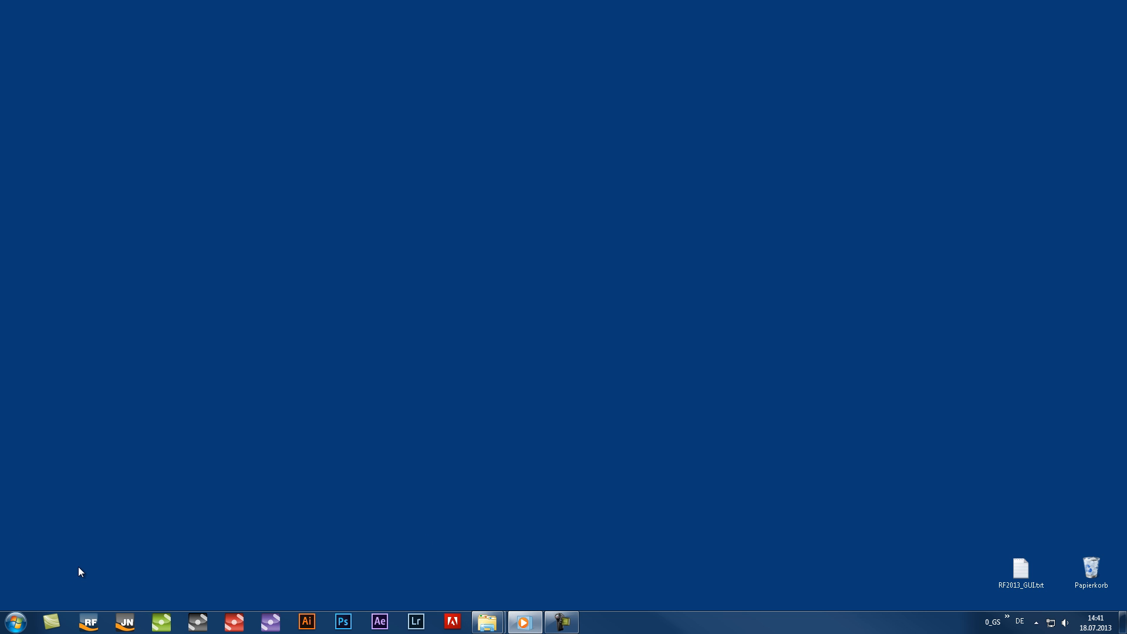
# Launch RealFlow and register a new license by pasting the license text, accepting the dialogs through to startup
pyautogui.click(89, 623)
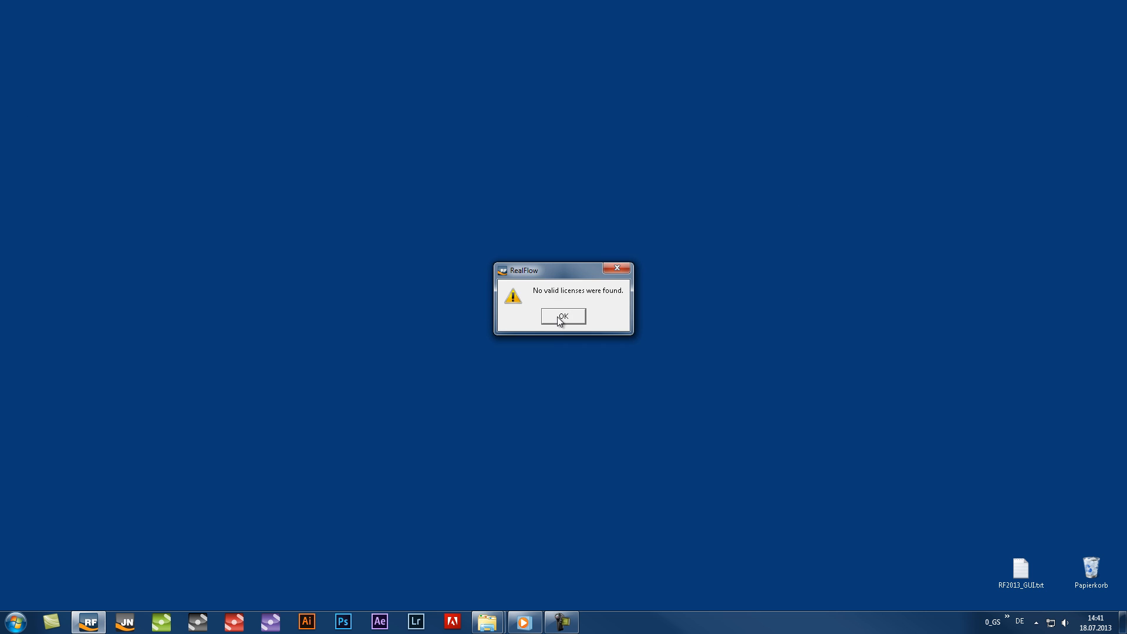
pyautogui.click(563, 316)
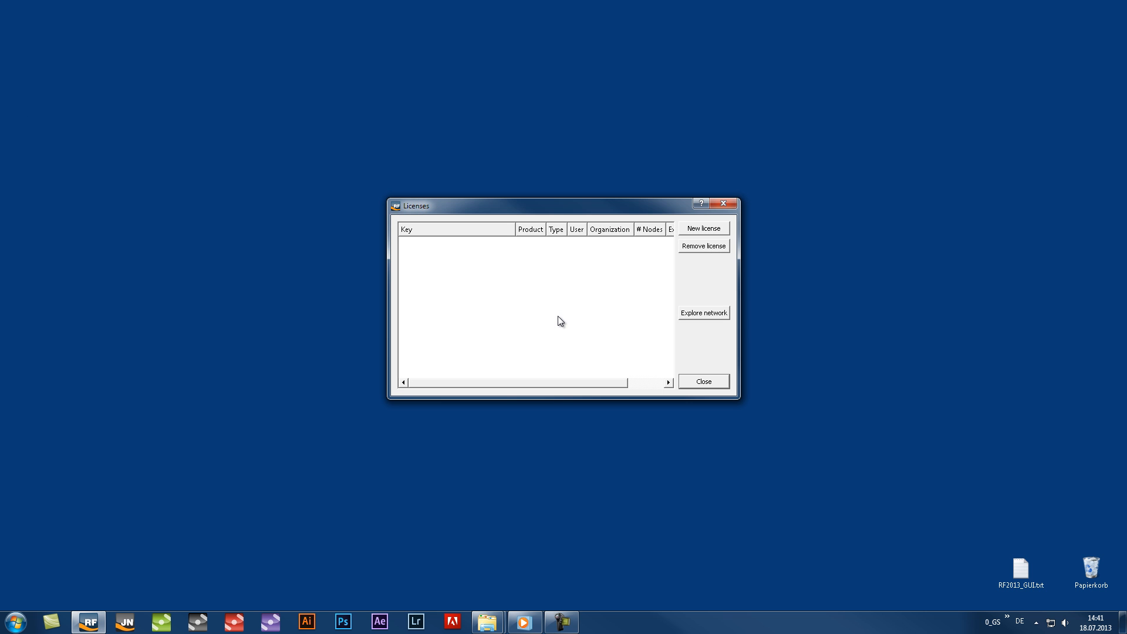
pyautogui.click(725, 229)
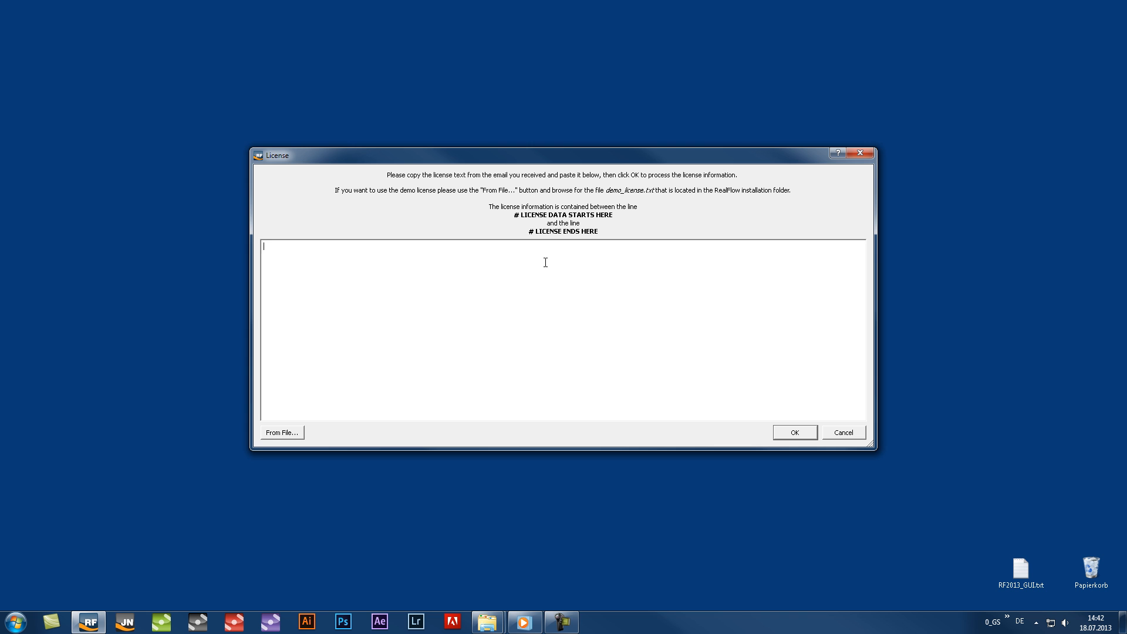
pyautogui.hotkey('ctrl', 'v')
pyautogui.click(785, 434)
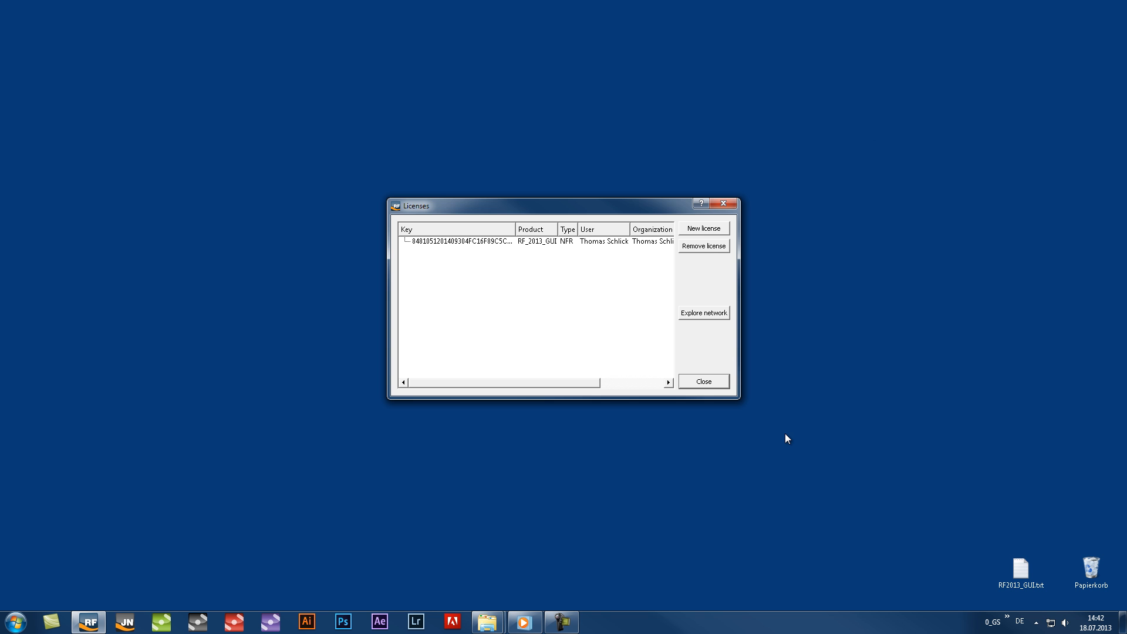
pyautogui.click(704, 382)
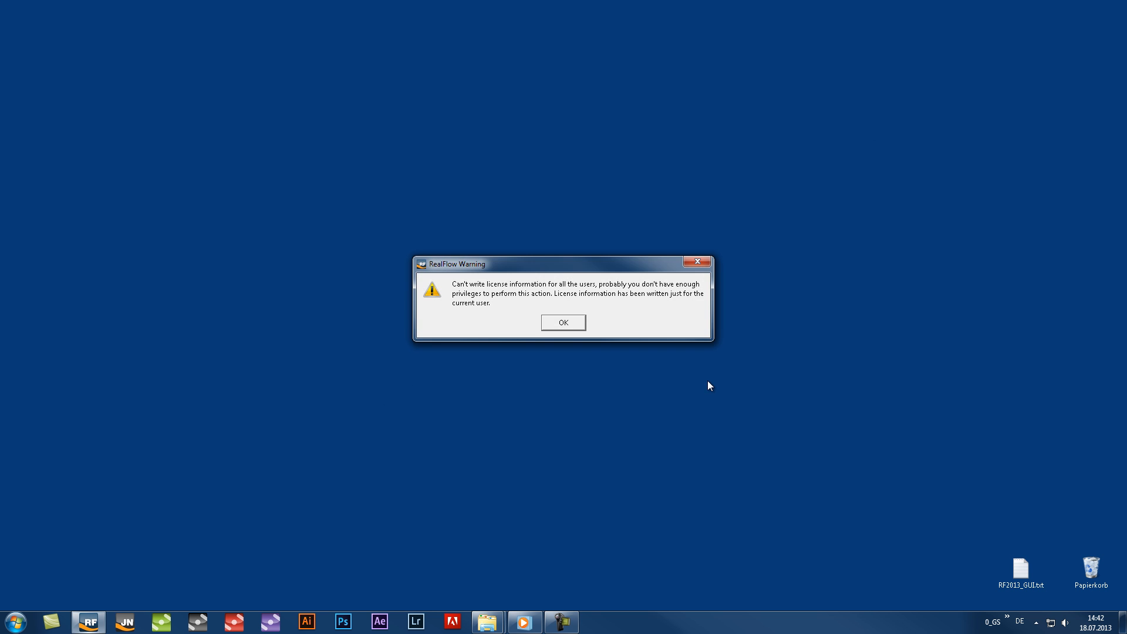
pyautogui.click(567, 322)
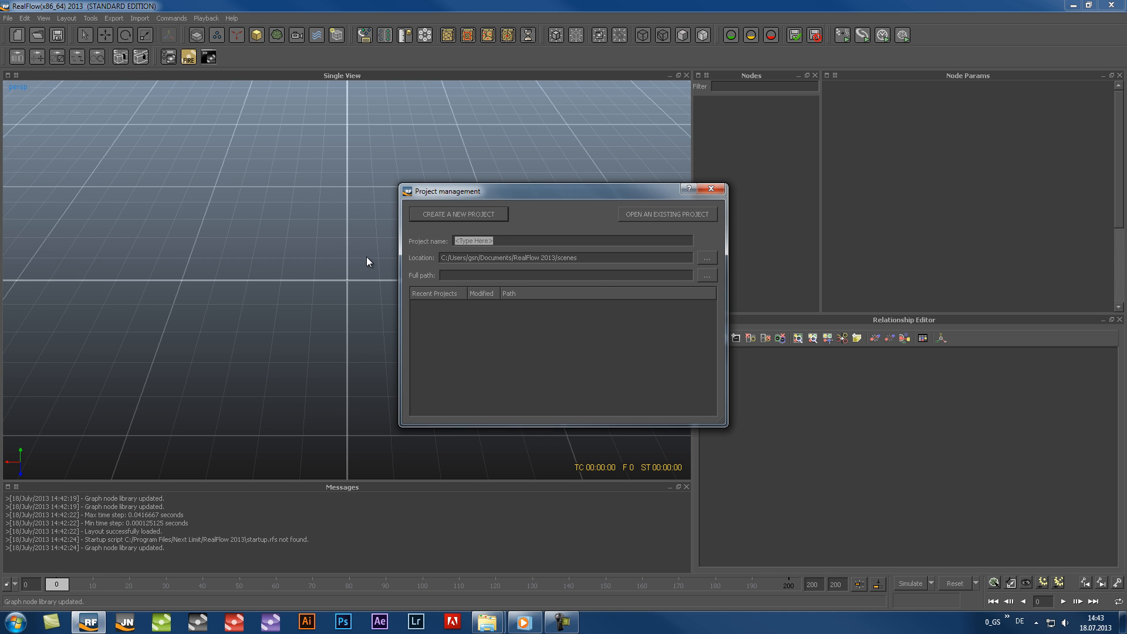
# Create a new project named "MyFirst RealFlow Project" in the default scenes location
pyautogui.write('My')
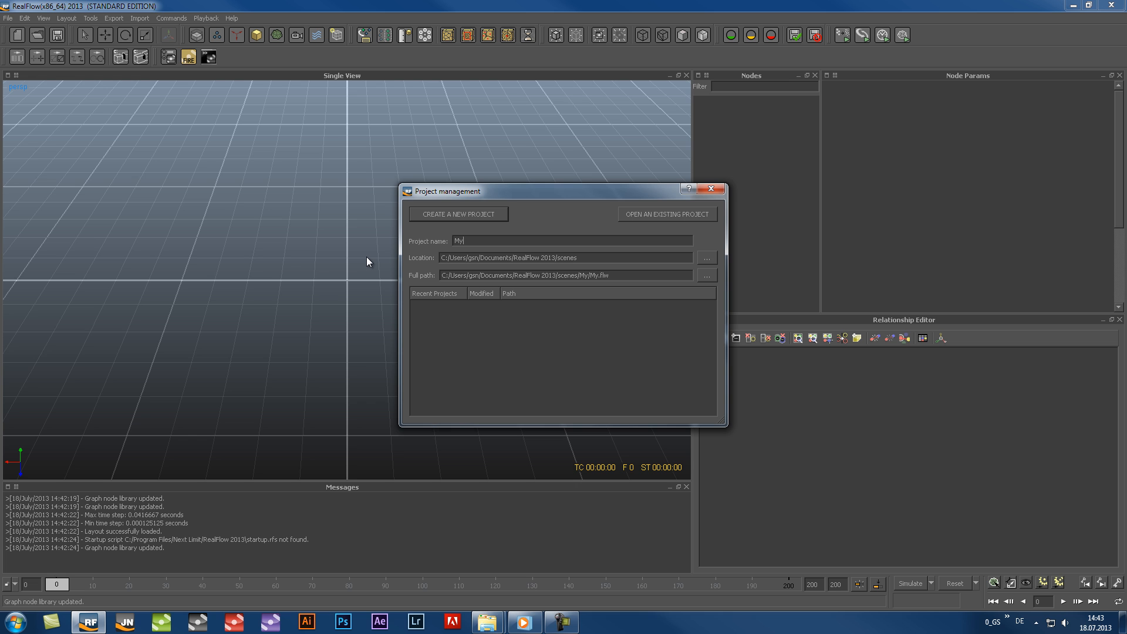
pyautogui.write('First RealFlow Project')
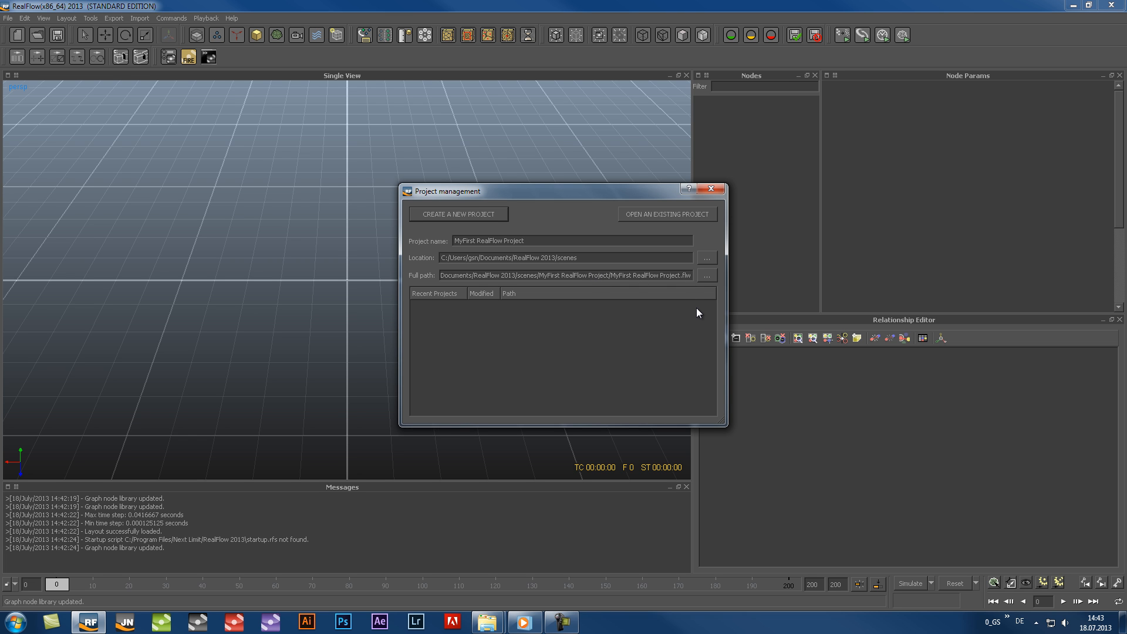
pyautogui.click(501, 212)
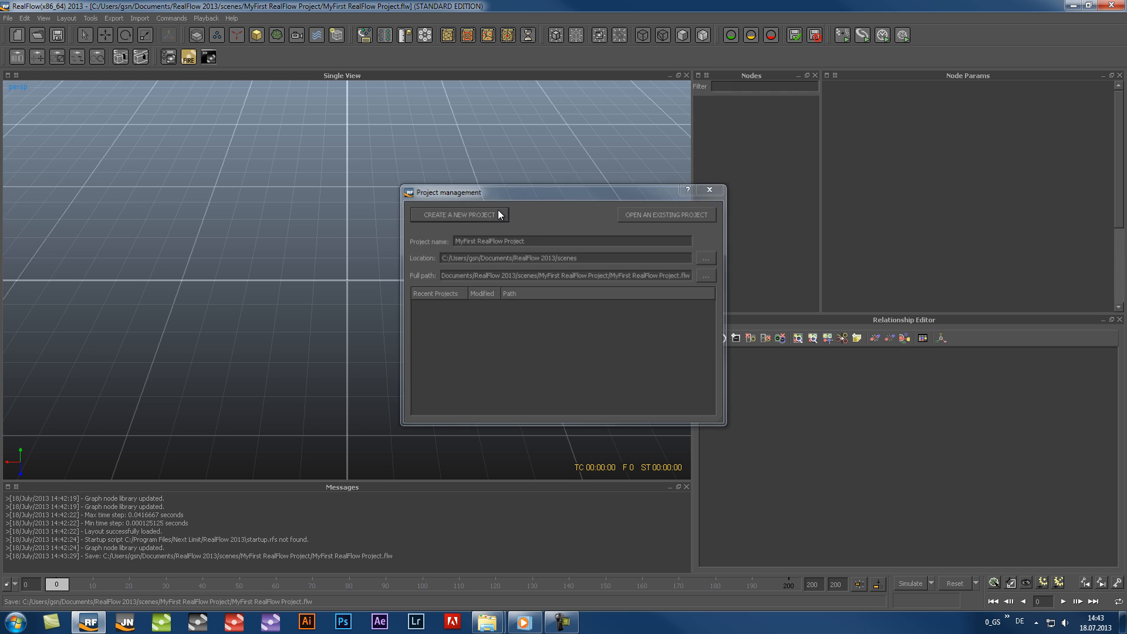
# Inspect the folder structure of MyFirst RealFlow Project in Windows Explorer and close the window
pyautogui.click(15, 622)
pyautogui.click(195, 318)
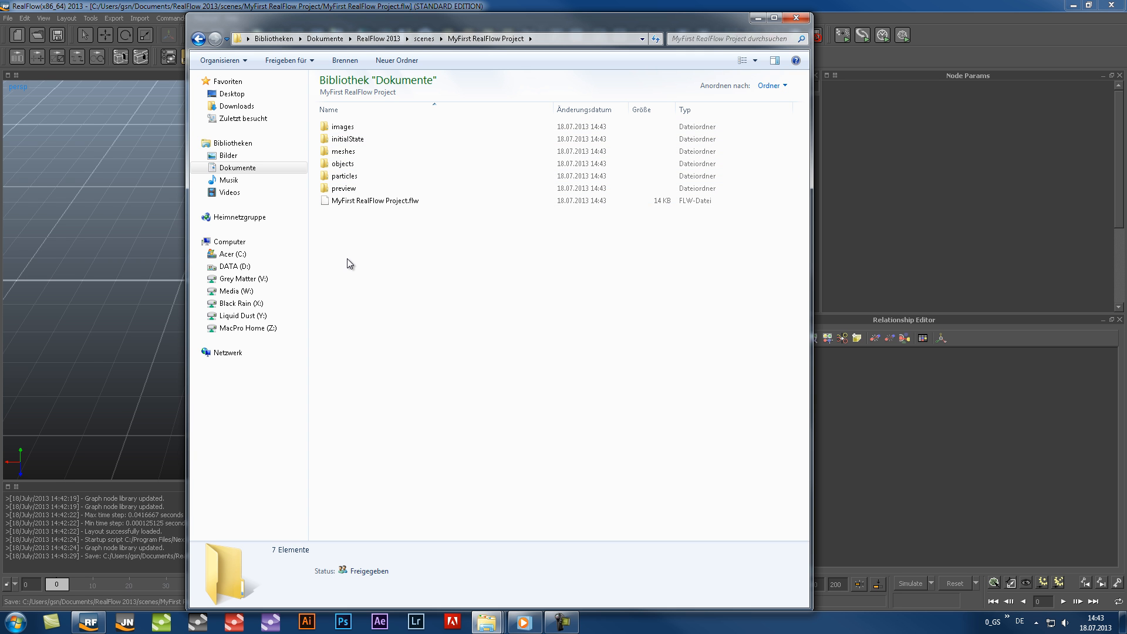
pyautogui.click(805, 18)
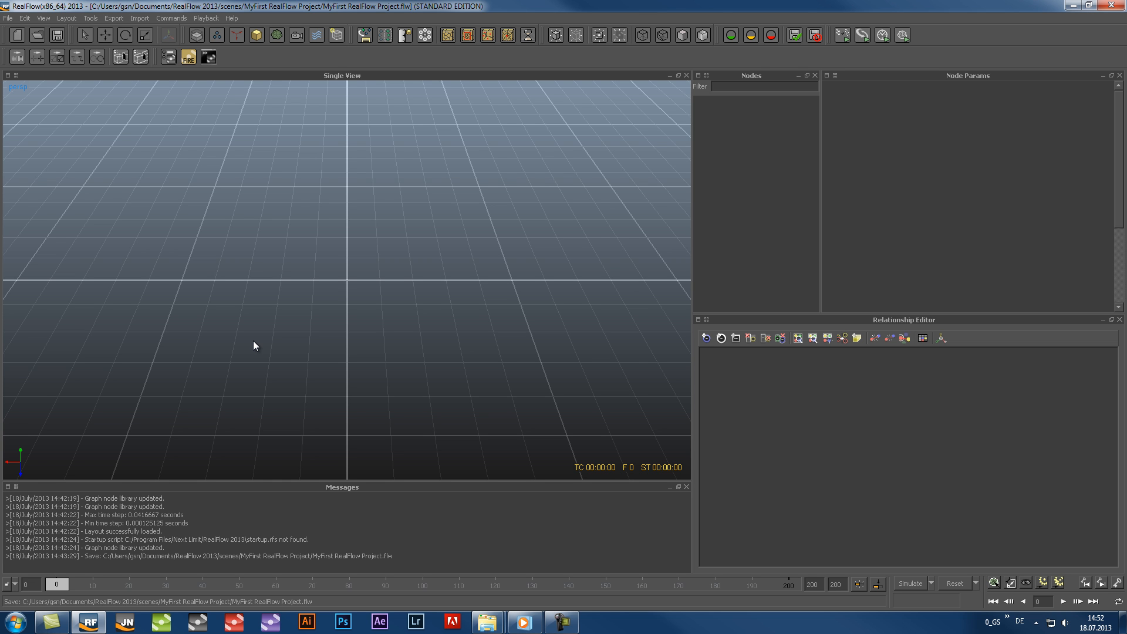
# Open the preferences and look through the Display, Backup, Export and Job Manager pages, returning to the General page
pyautogui.click(8, 19)
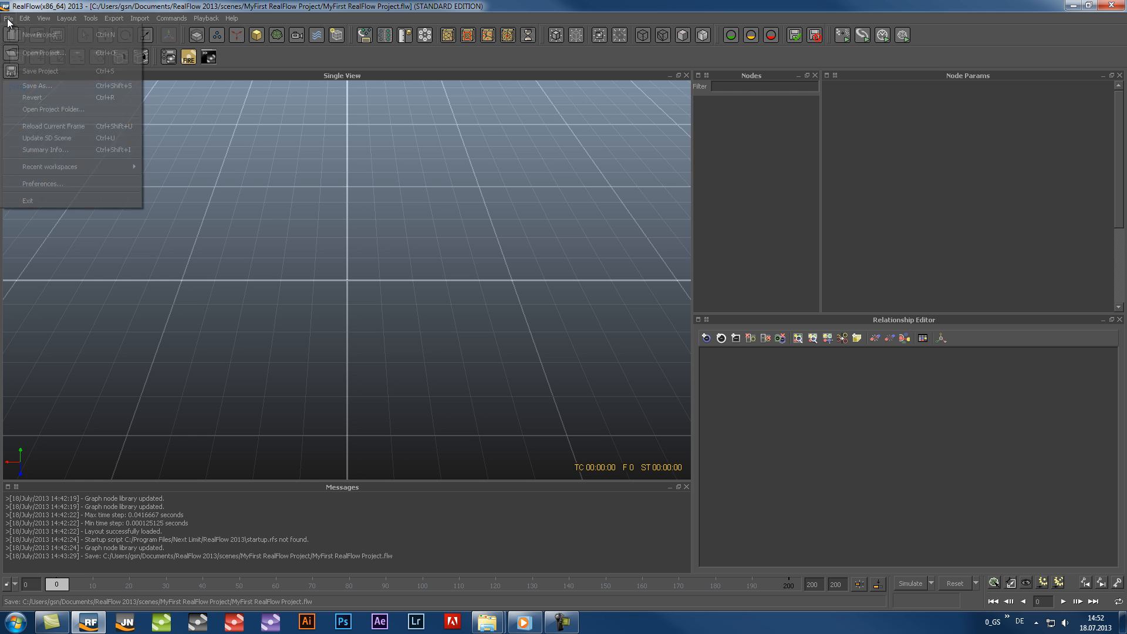
pyautogui.click(69, 184)
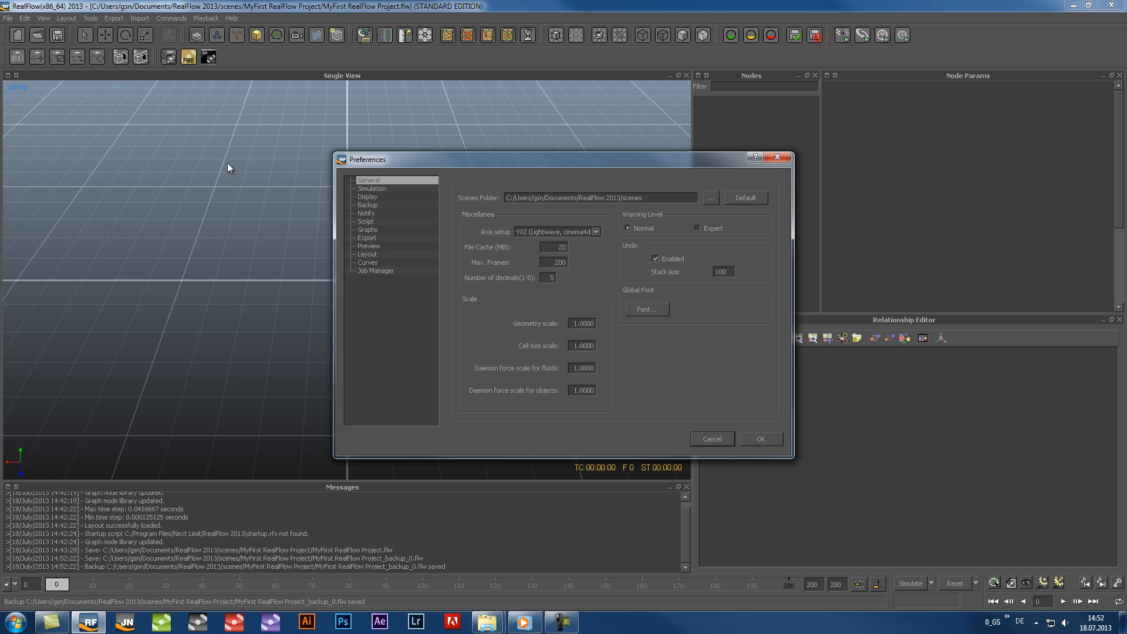
pyautogui.click(367, 198)
pyautogui.click(366, 206)
pyautogui.click(365, 237)
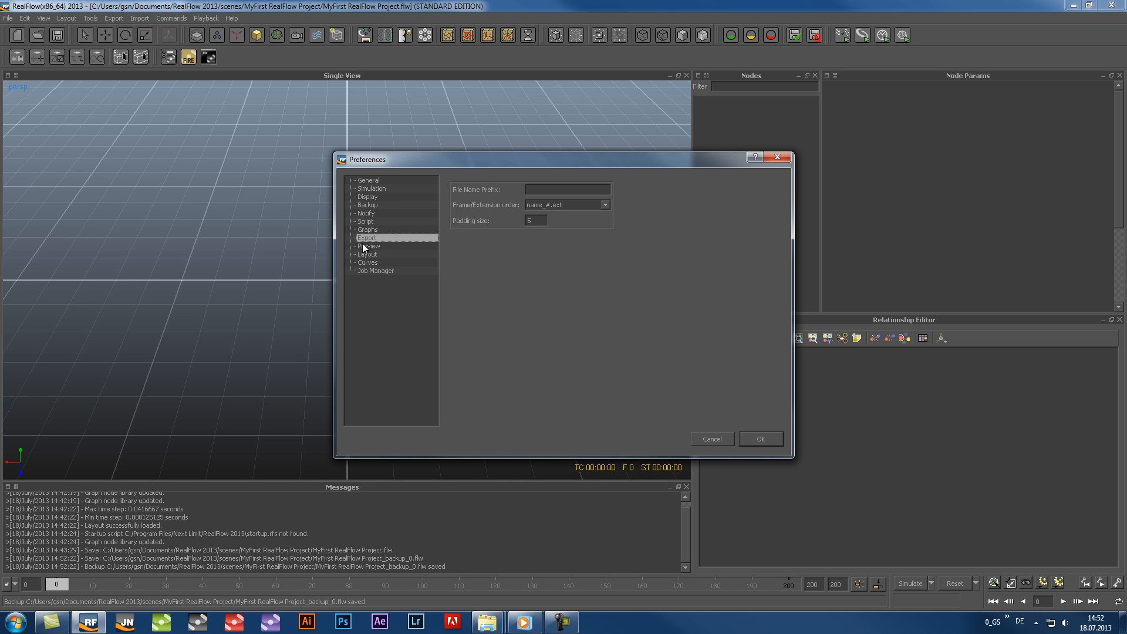
pyautogui.click(370, 271)
pyautogui.click(366, 207)
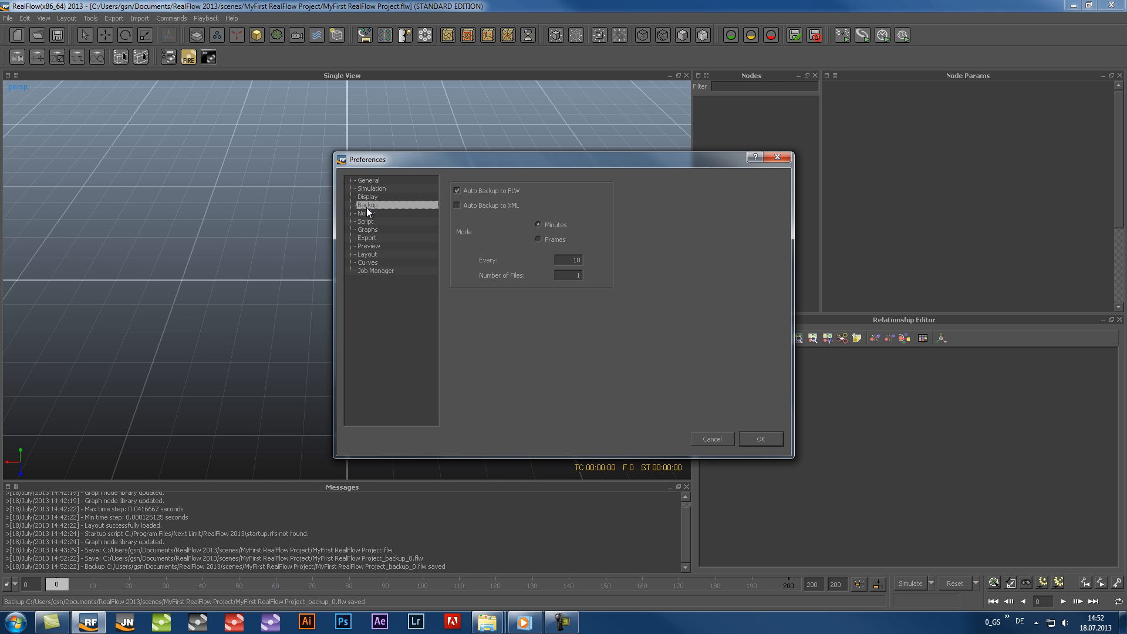
pyautogui.click(368, 181)
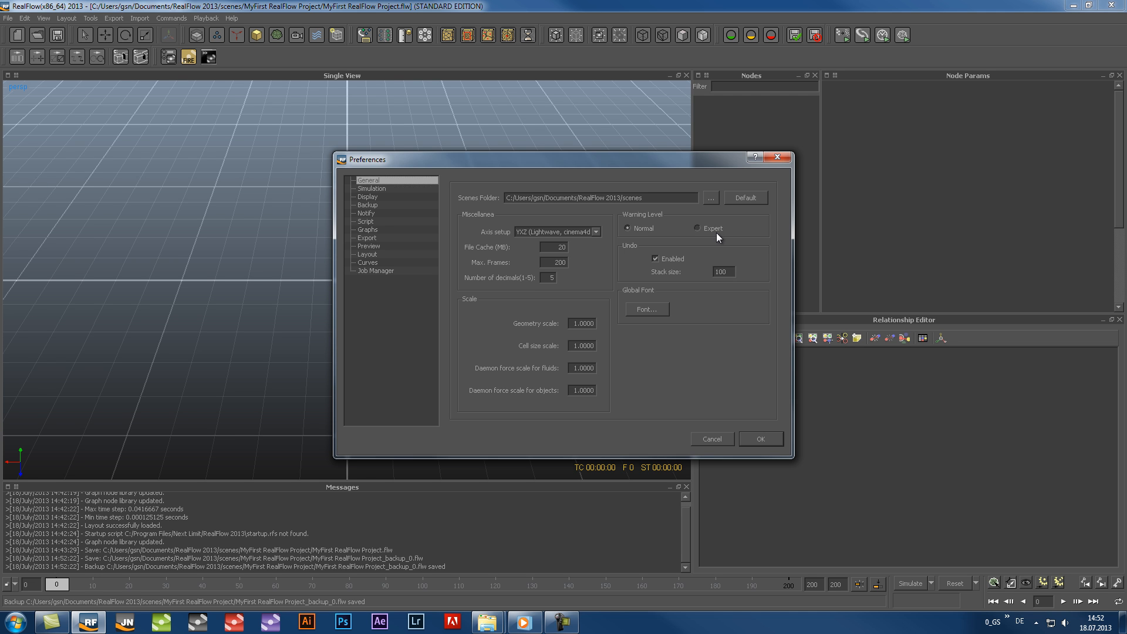
# Set the axis setup to YXZ (Lightwave, cinema4d), review the Backup page and accept the preferences
pyautogui.click(597, 232)
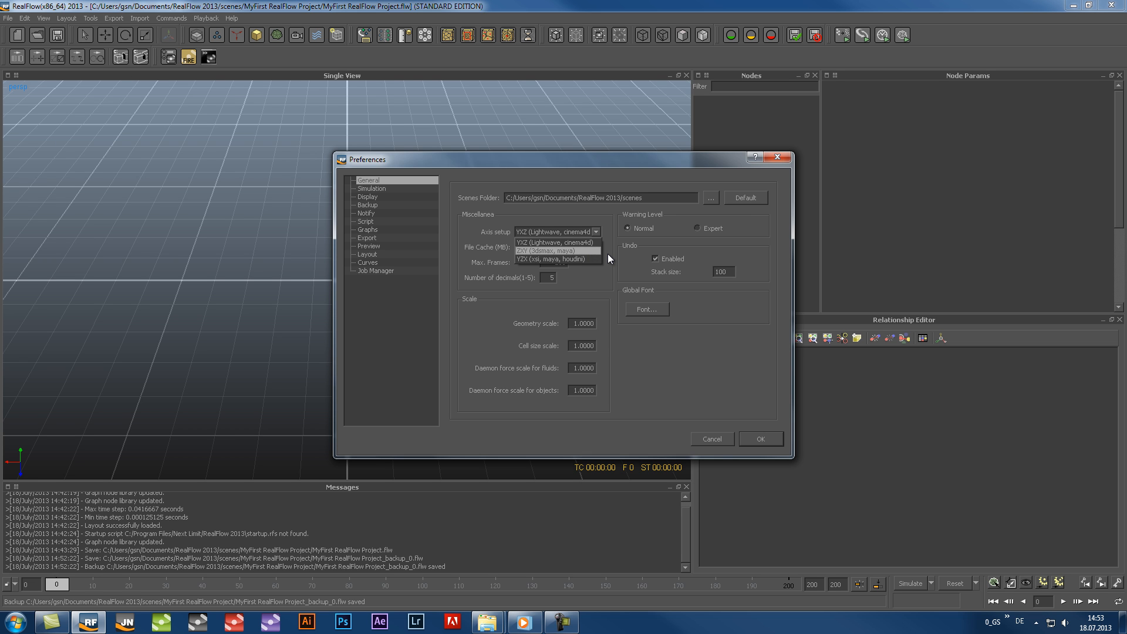
pyautogui.click(587, 242)
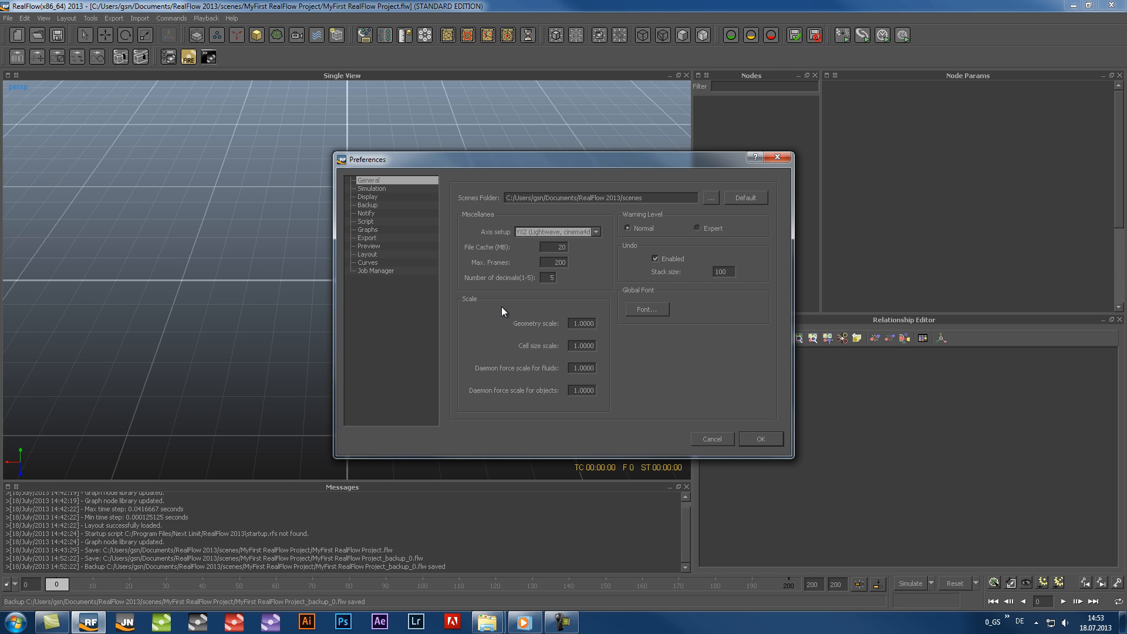
pyautogui.click(375, 205)
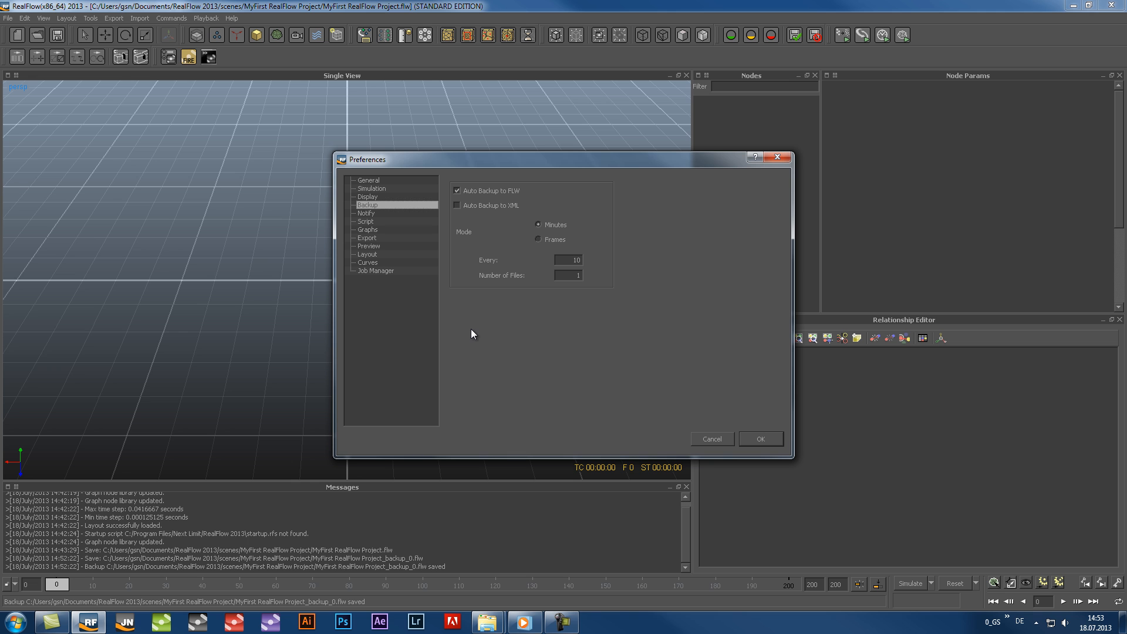
pyautogui.click(777, 439)
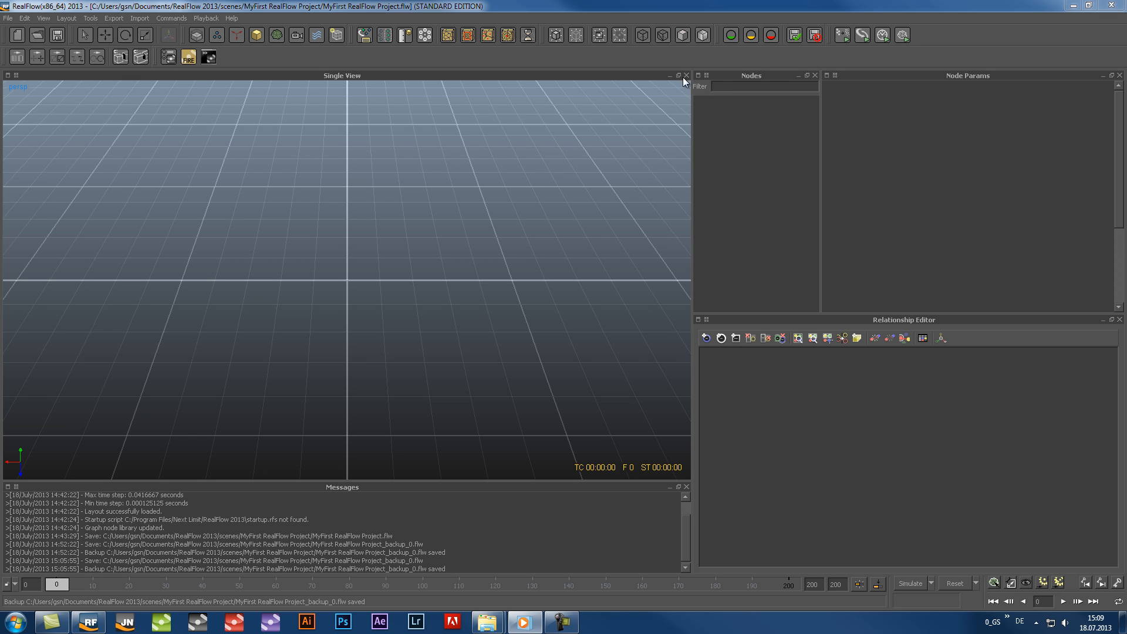
# Switch the viewport panel to Help Viewer, Layers and Movie Player in turn, and return it to Single View
pyautogui.click(9, 75)
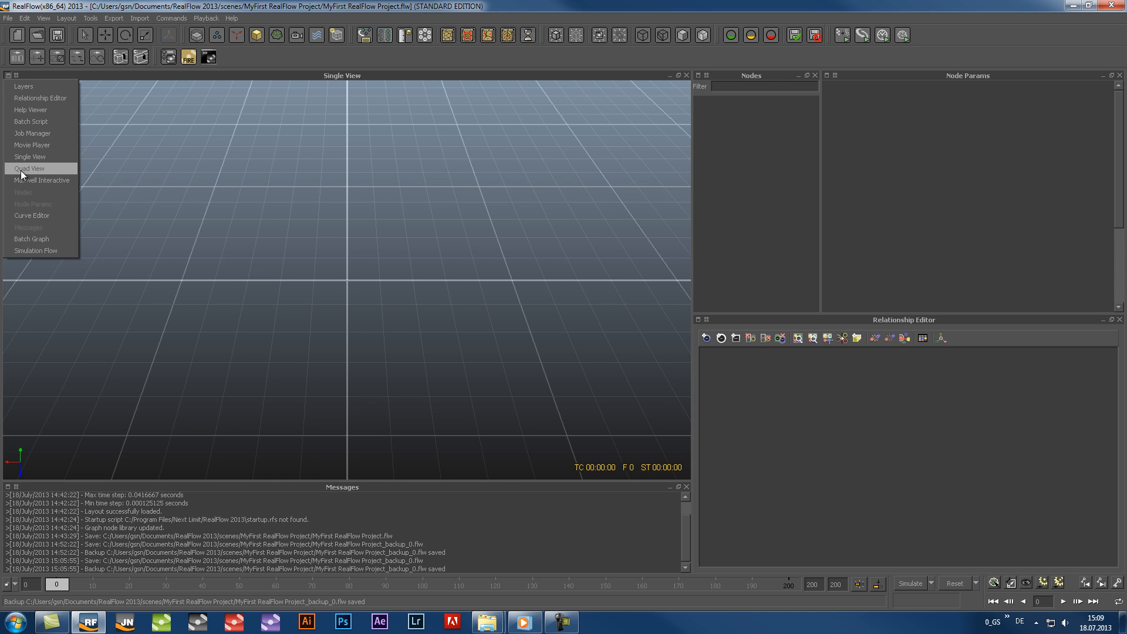
pyautogui.click(23, 106)
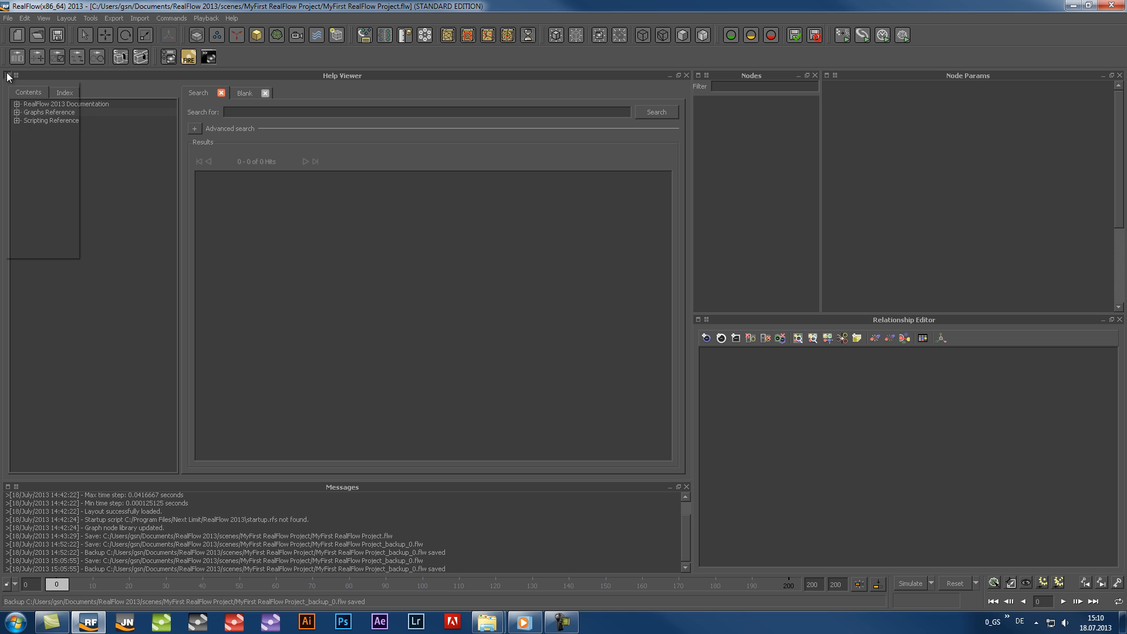
pyautogui.click(8, 75)
pyautogui.click(23, 88)
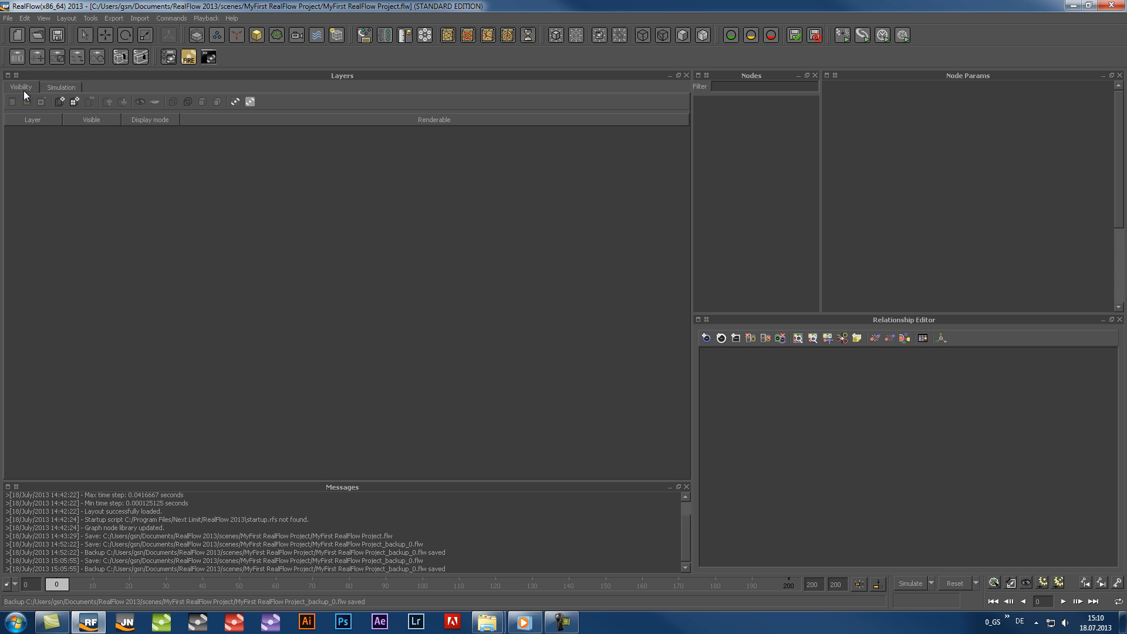
pyautogui.click(8, 75)
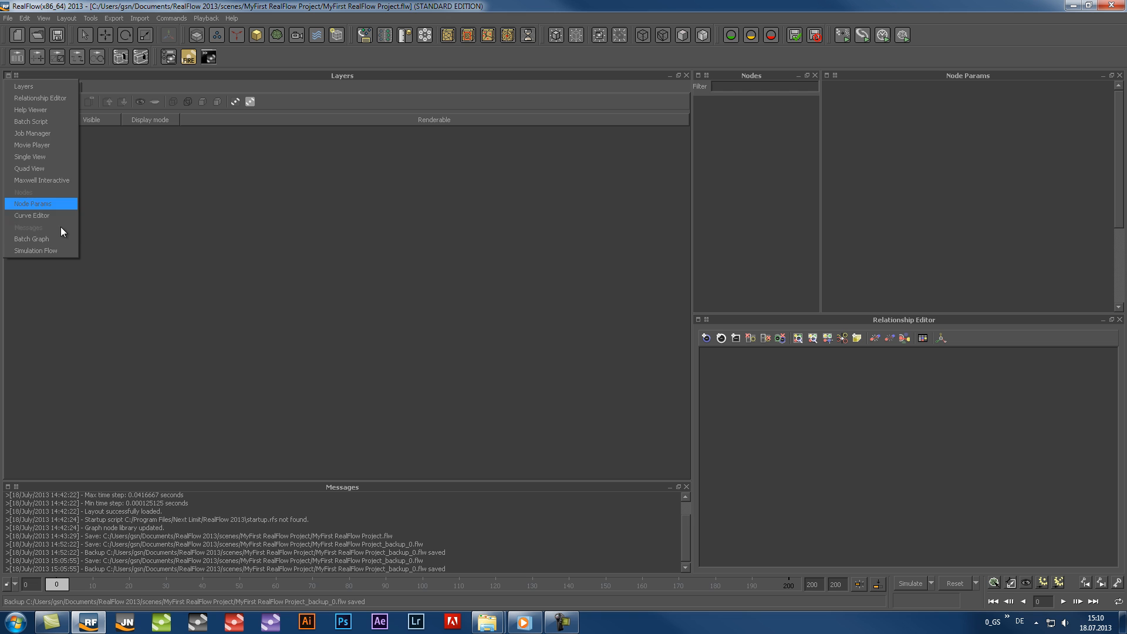
pyautogui.click(55, 144)
pyautogui.click(11, 76)
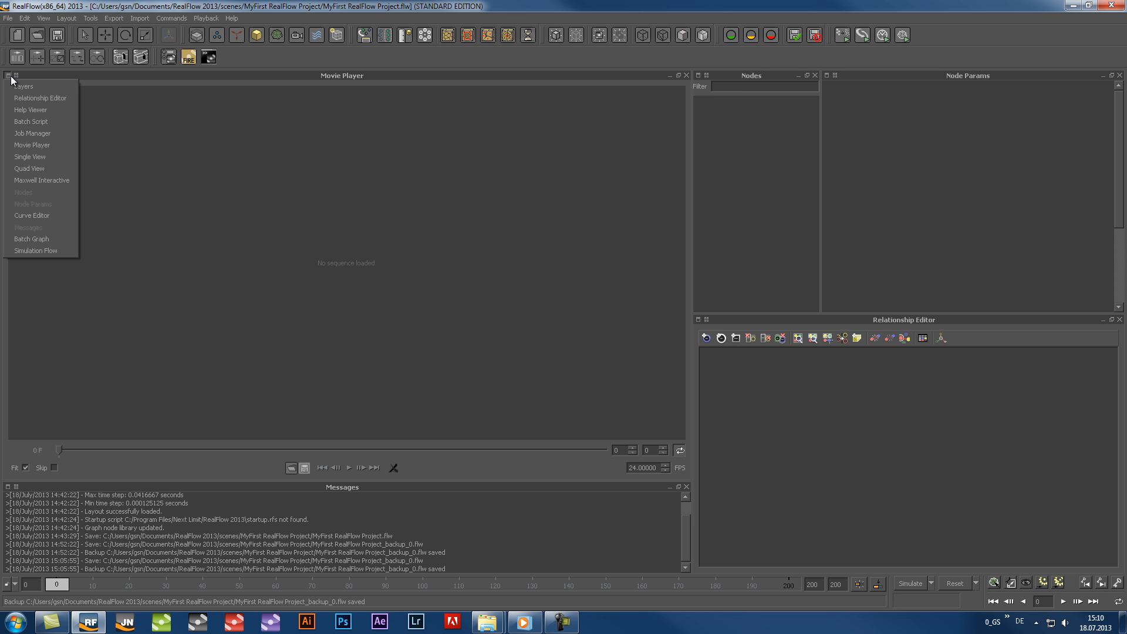
pyautogui.click(36, 157)
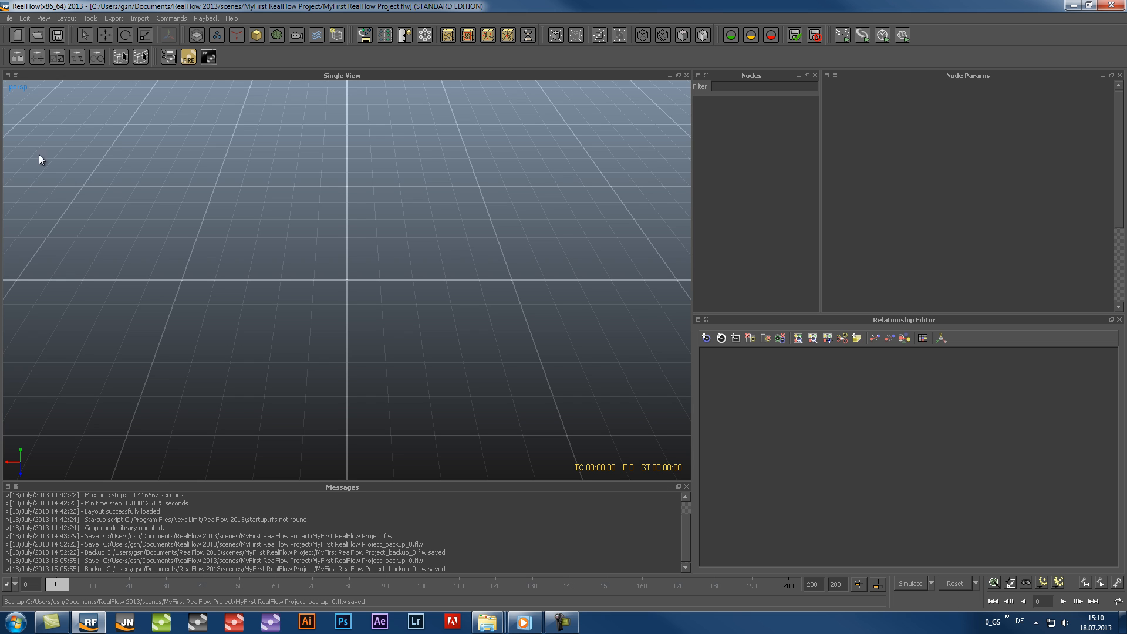
# Split the Single View horizontally and close the lower of the two views
pyautogui.click(16, 75)
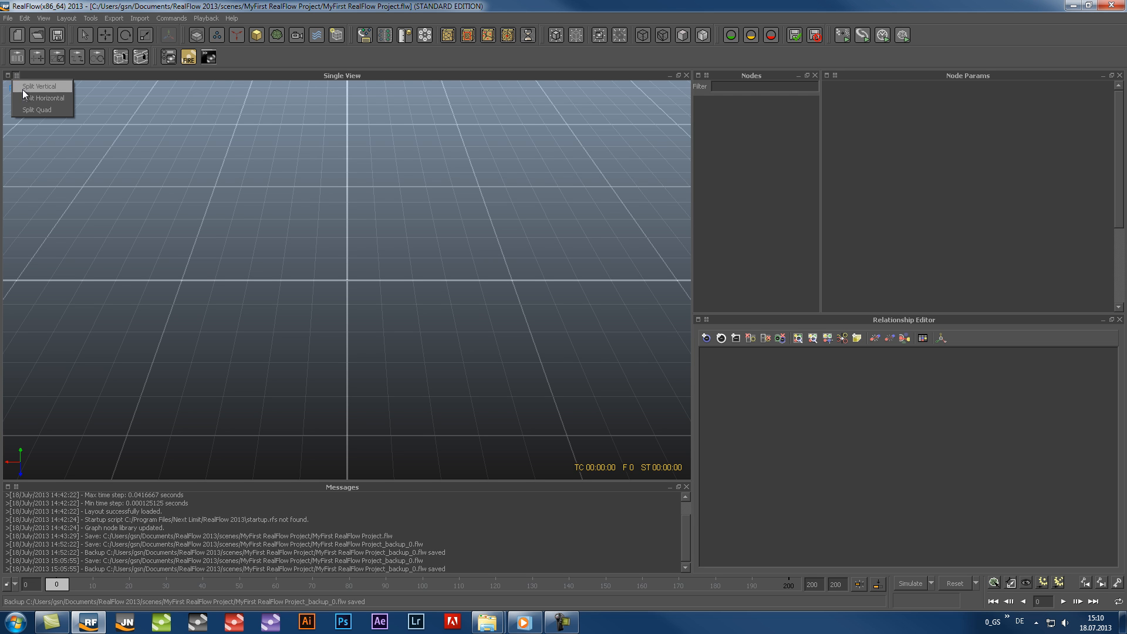
pyautogui.click(26, 98)
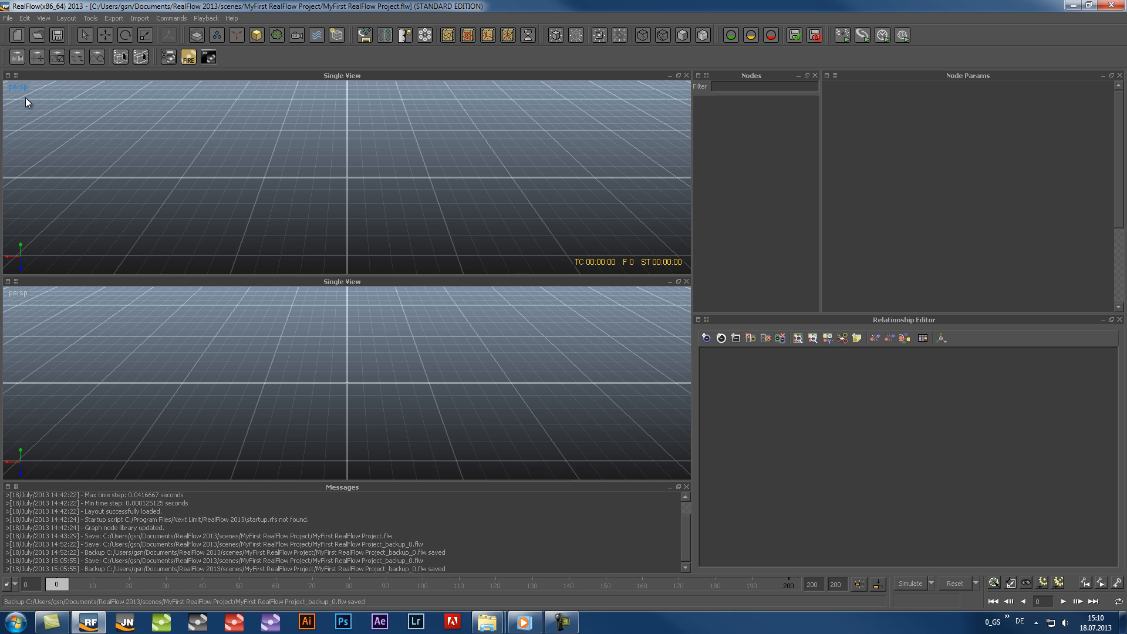
pyautogui.click(687, 281)
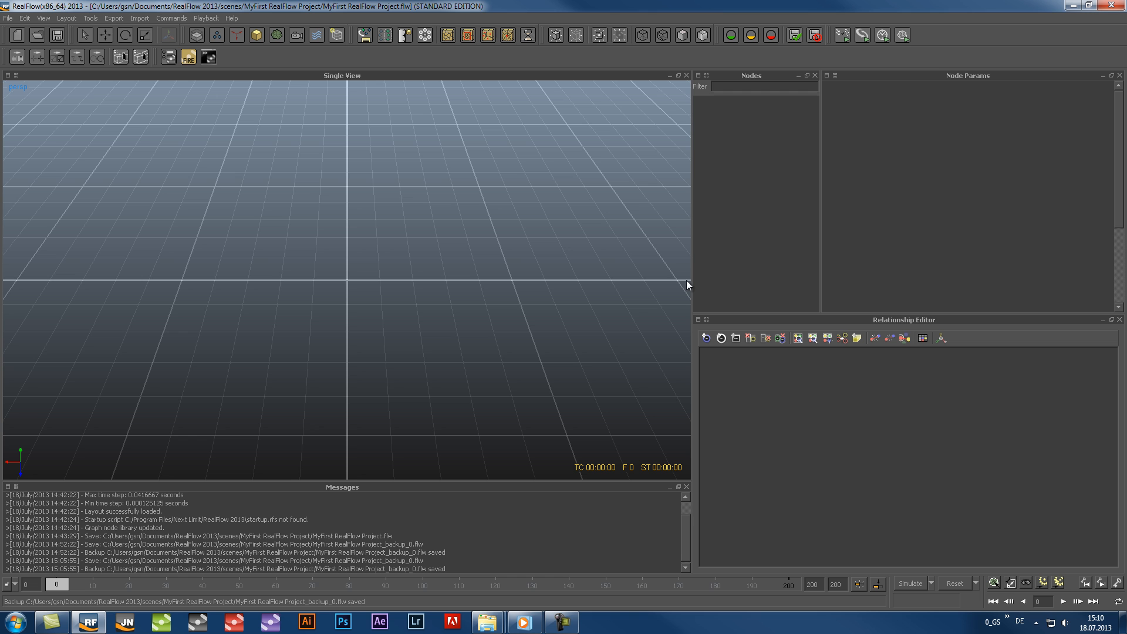
# Split the Single View into four views and try collapsing and restoring the two right-hand ones, leaving the upper-right view collapsed
pyautogui.click(16, 76)
pyautogui.click(36, 111)
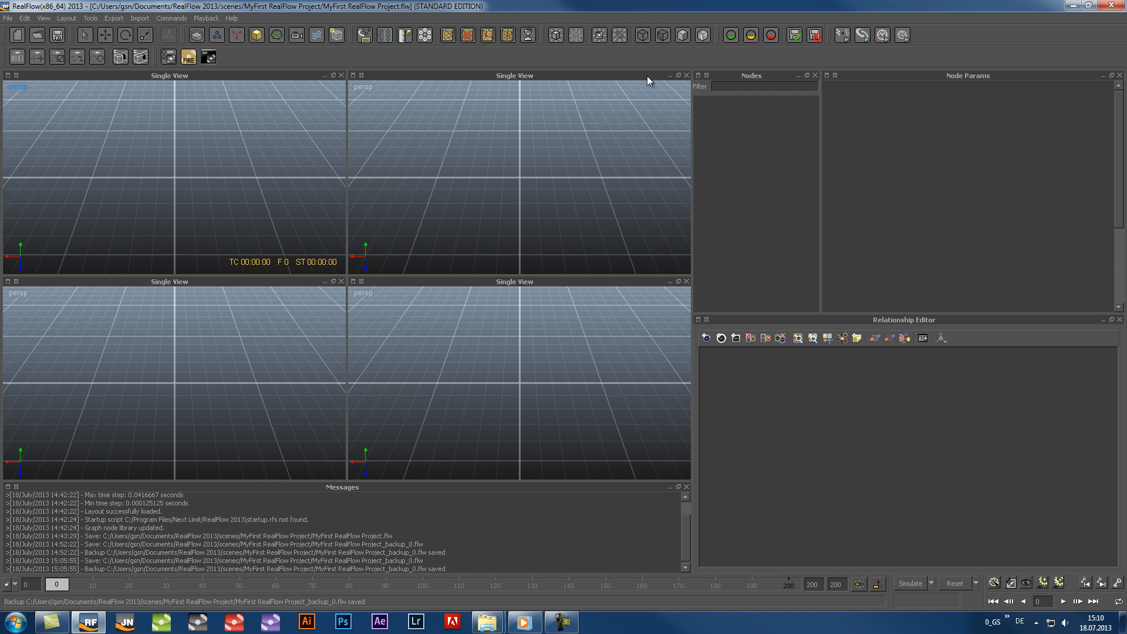
pyautogui.doubleClick(612, 76)
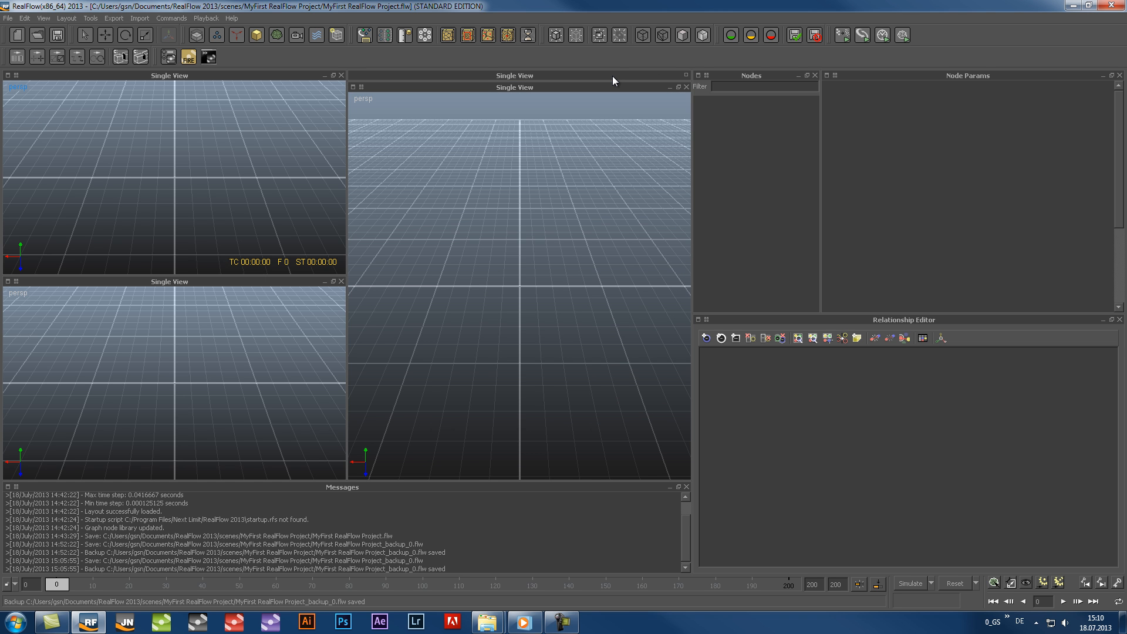
pyautogui.doubleClick(612, 76)
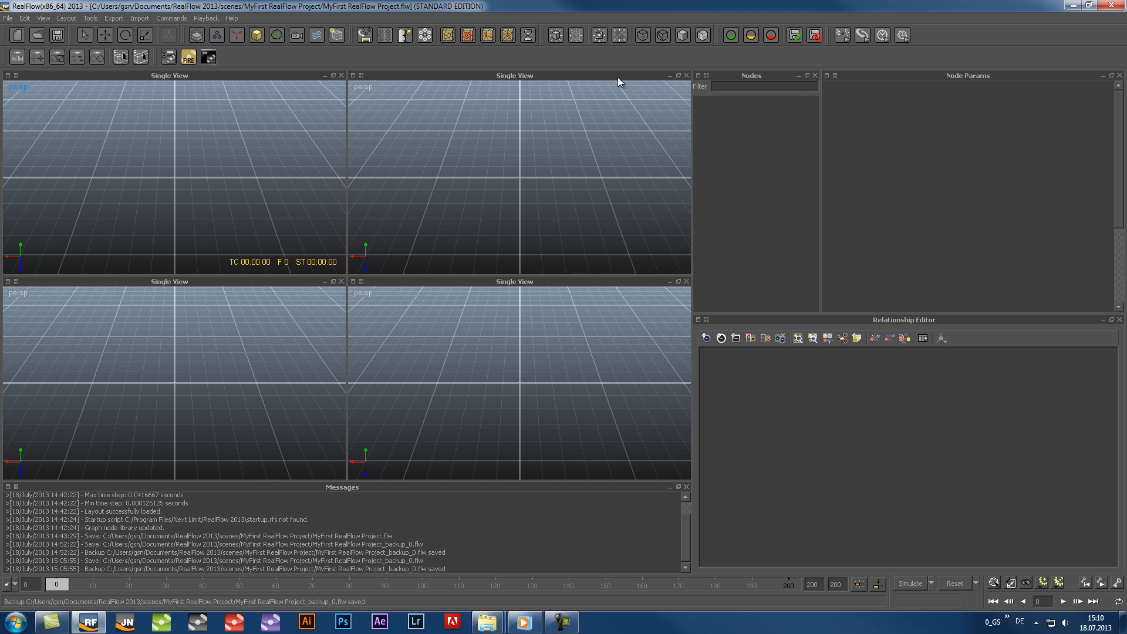
pyautogui.click(670, 76)
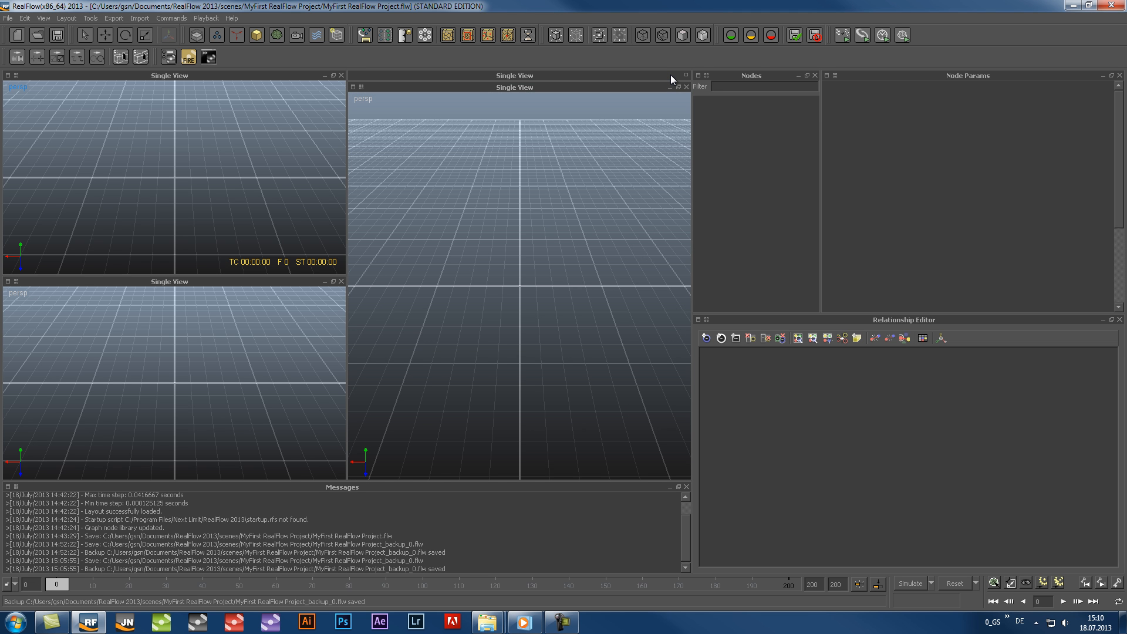
pyautogui.doubleClick(670, 86)
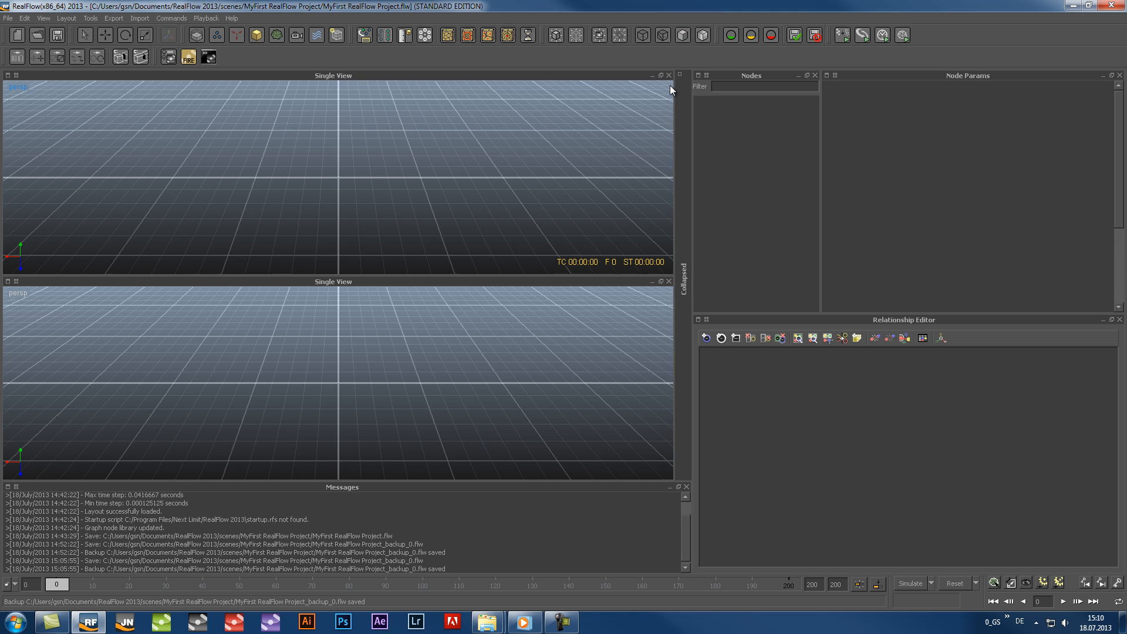
pyautogui.click(680, 74)
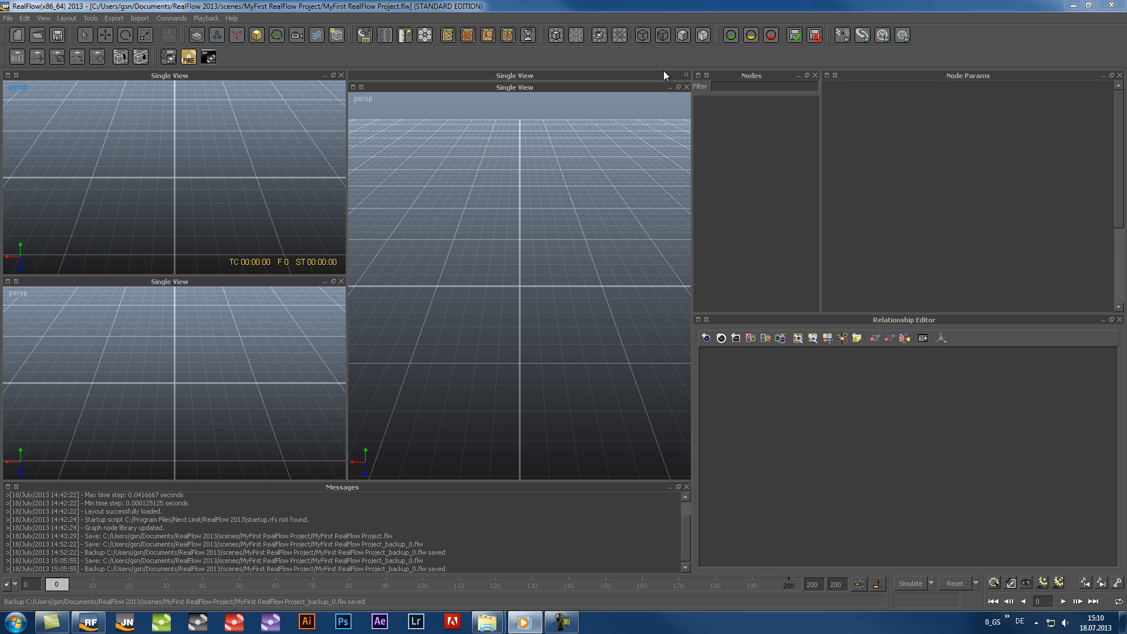
# Apply the Default layout to replace the split viewport arrangement
pyautogui.click(67, 20)
pyautogui.moveTo(81, 60)
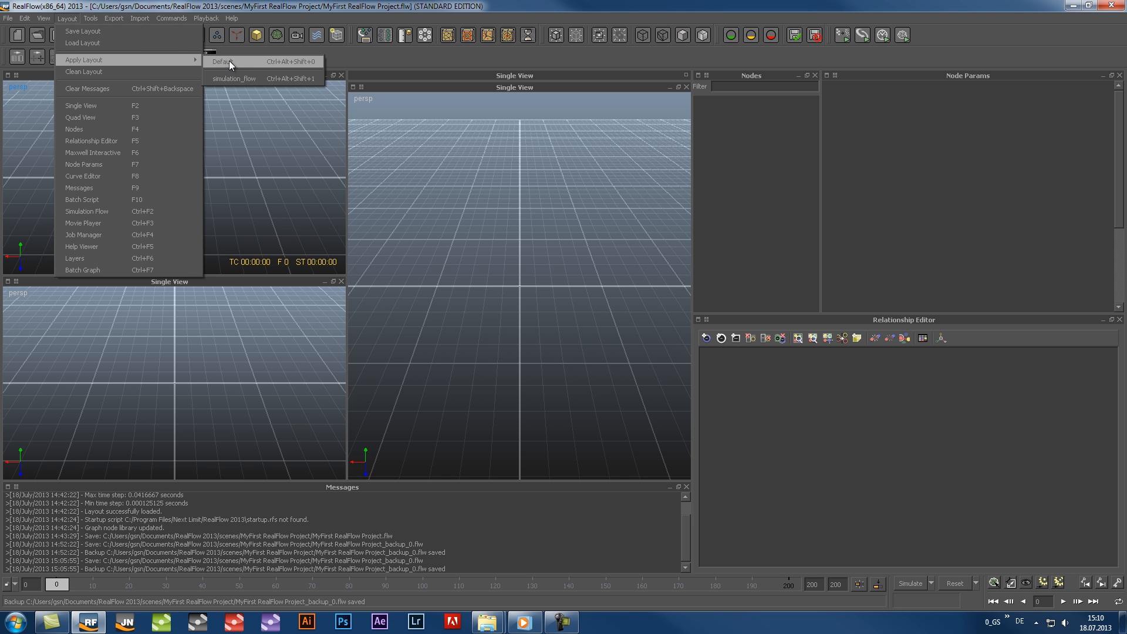
pyautogui.click(249, 62)
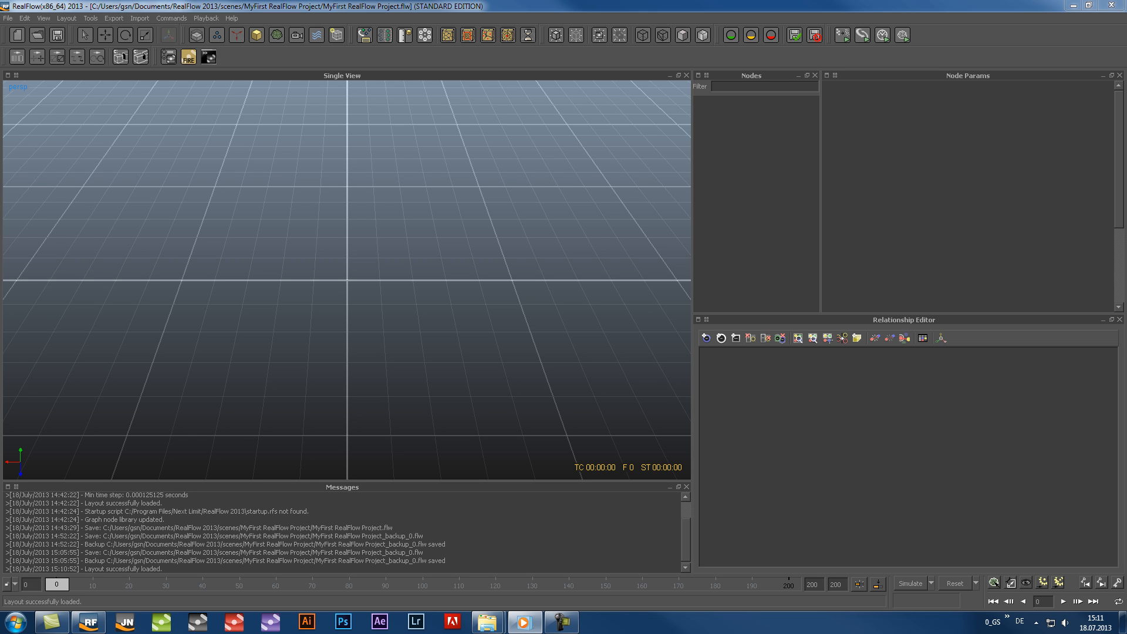
# Undock the Relationship Editor, dock it directly beneath Node Params, and look through the list of available layout windows
pyautogui.click(1112, 321)
pyautogui.moveTo(586, 160); pyautogui.dragTo(964, 487)
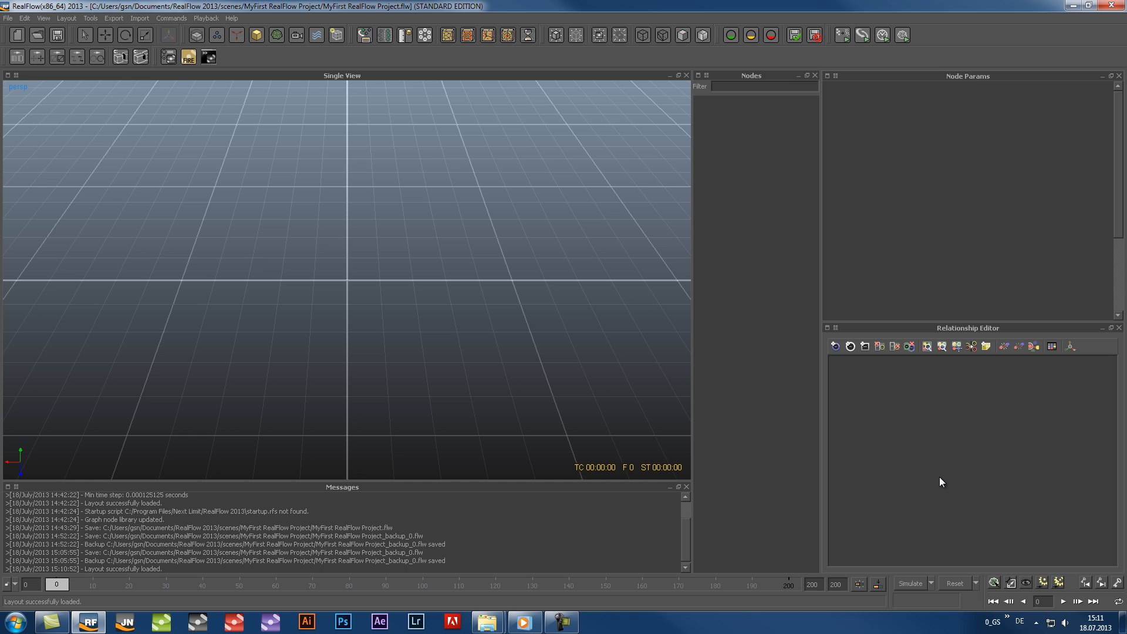
pyautogui.click(58, 17)
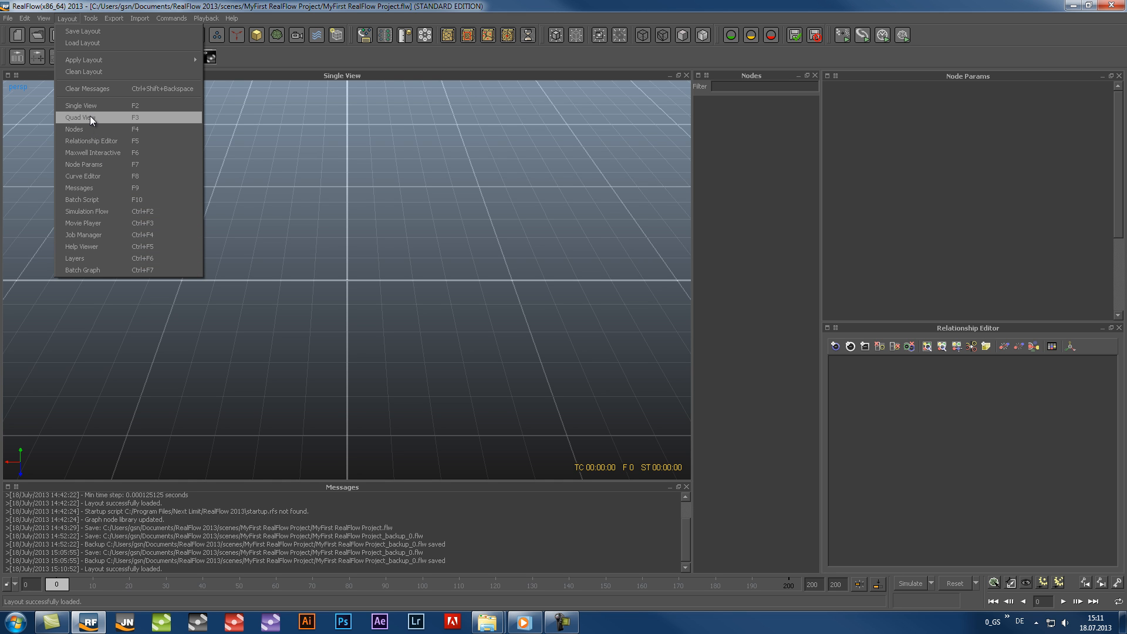
pyautogui.click(91, 187)
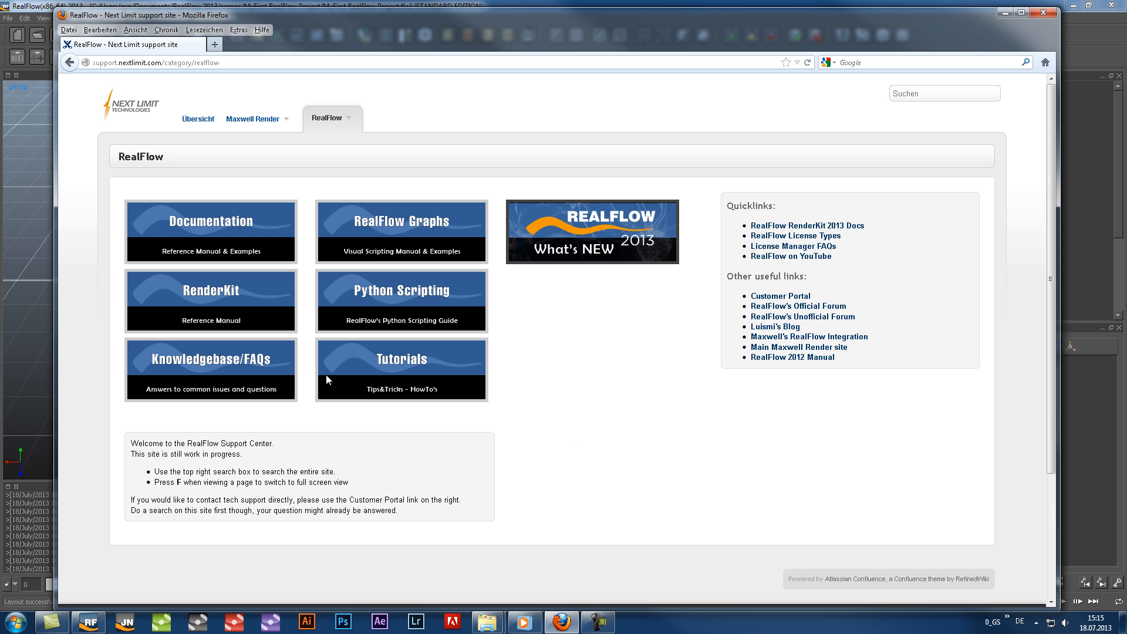
# Open the RealFlow 2013 Documentation on the support site in Firefox, expand RealFlow's GUI Elements and read the Curve Editor (CE) article
pyautogui.click(245, 247)
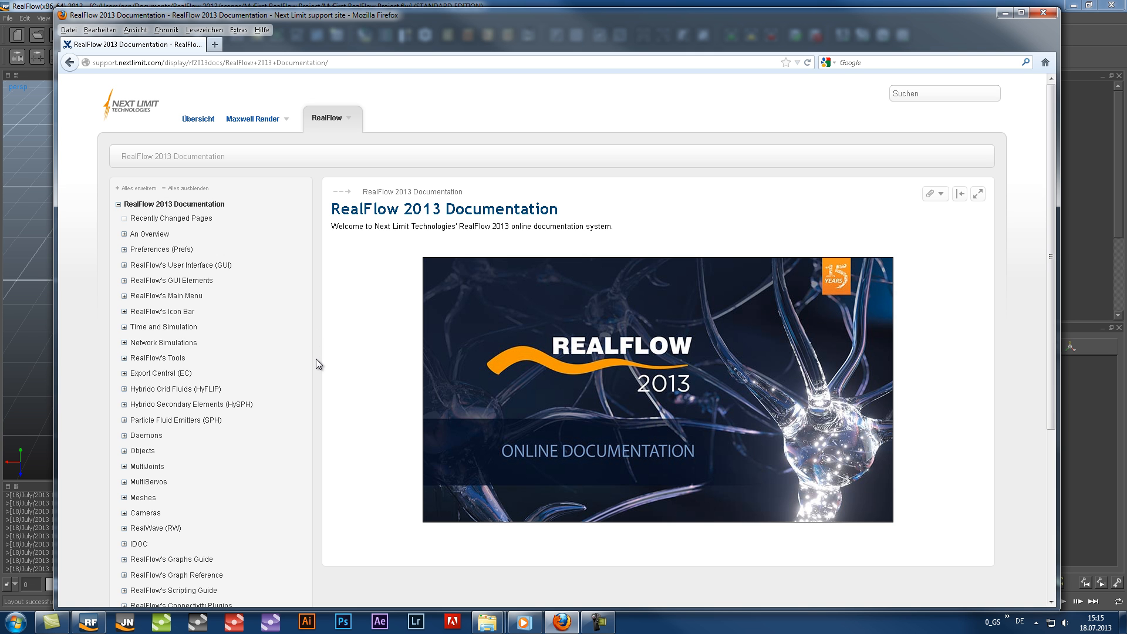
pyautogui.click(125, 281)
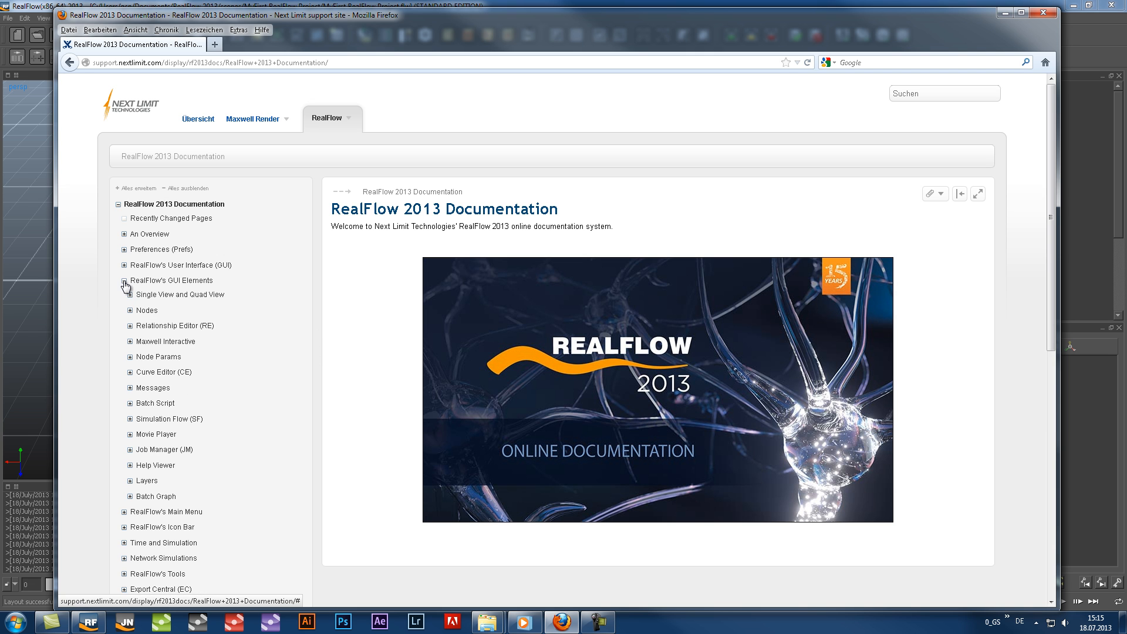
pyautogui.scroll(-2, 263, 320)
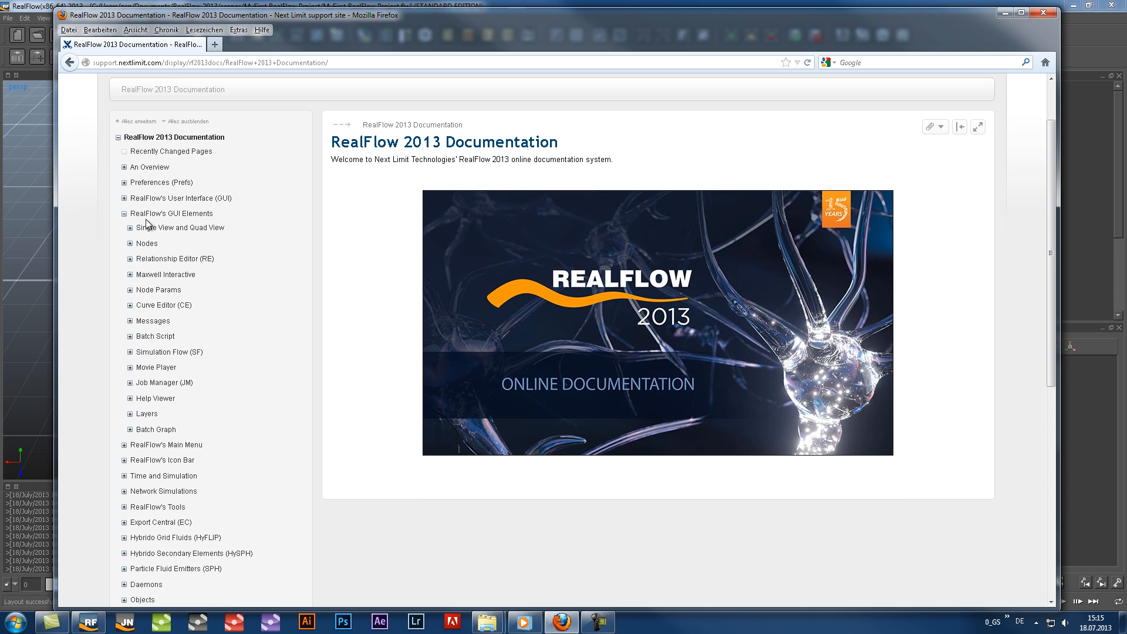
pyautogui.click(171, 305)
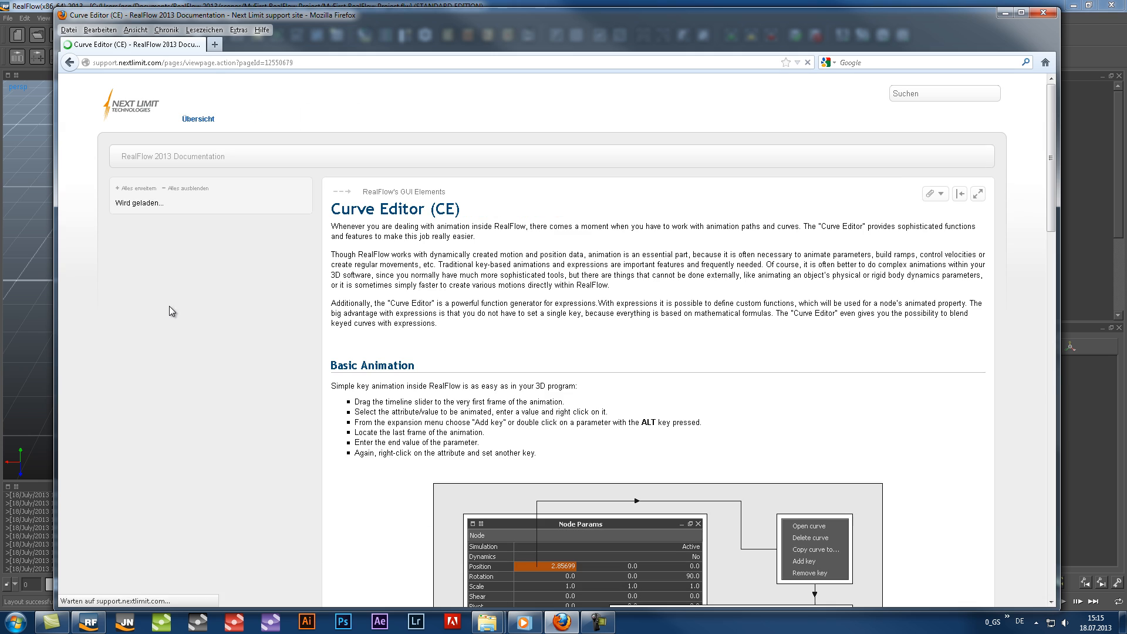
pyautogui.moveTo(1048, 192); pyautogui.dragTo(1033, 261)
# Read the Job Manager (JM) article, collapse the RealFlow's GUI Elements section and return to RealFlow
pyautogui.click(163, 210)
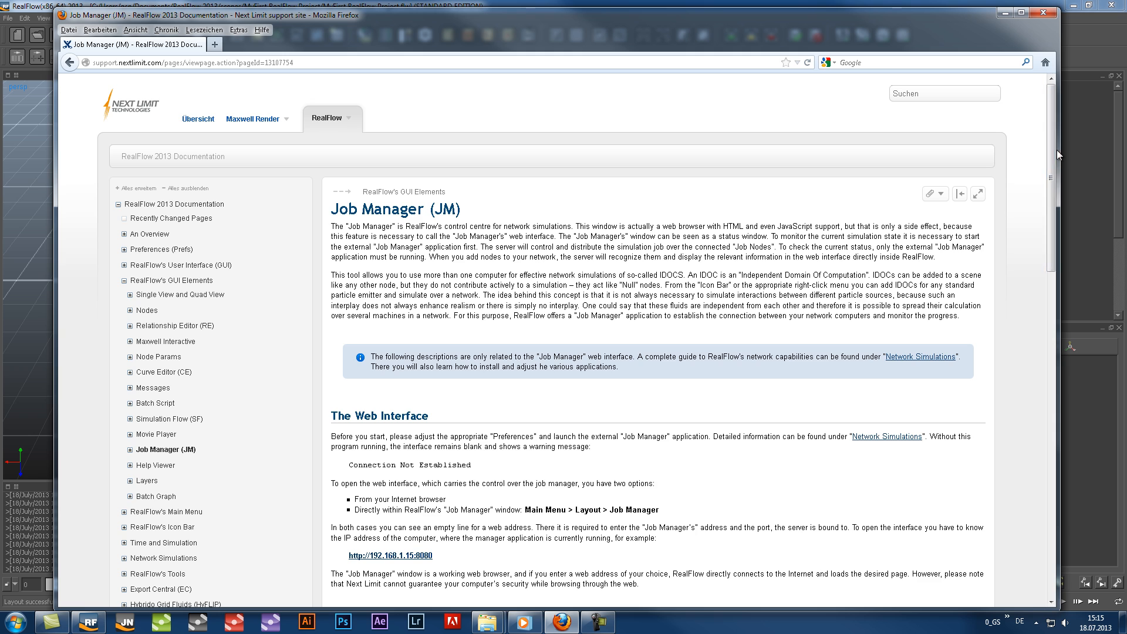
pyautogui.moveTo(1057, 154); pyautogui.dragTo(1062, 201)
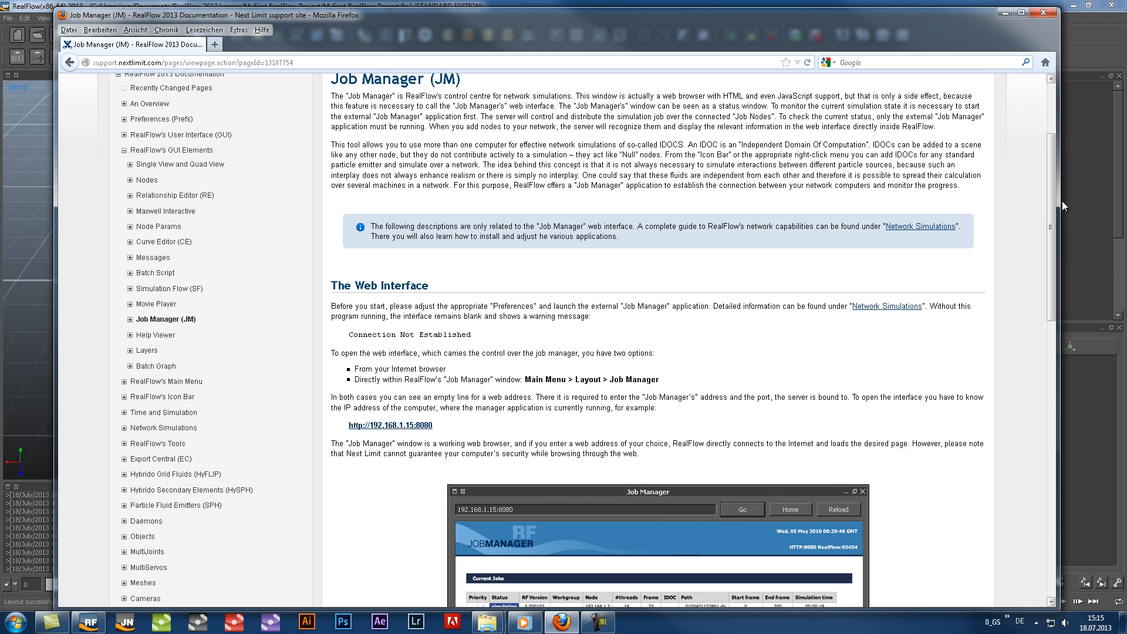
pyautogui.click(124, 151)
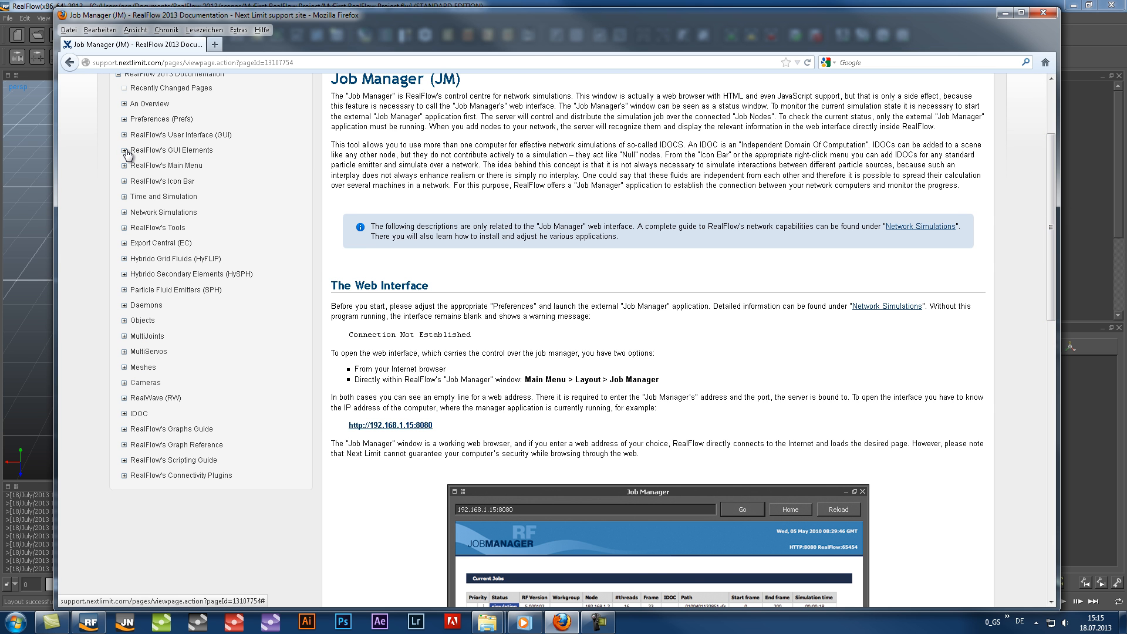
pyautogui.click(1091, 36)
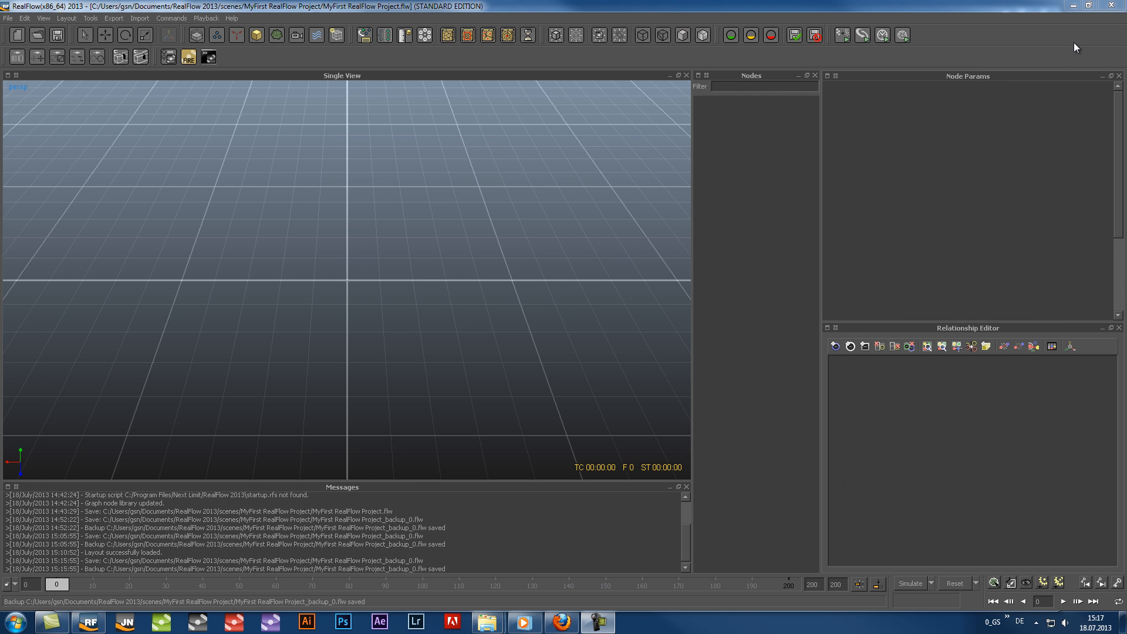
# Reapply the Default layout to reset the rearranged Relationship Editor and Nodes panels
pyautogui.click(60, 16)
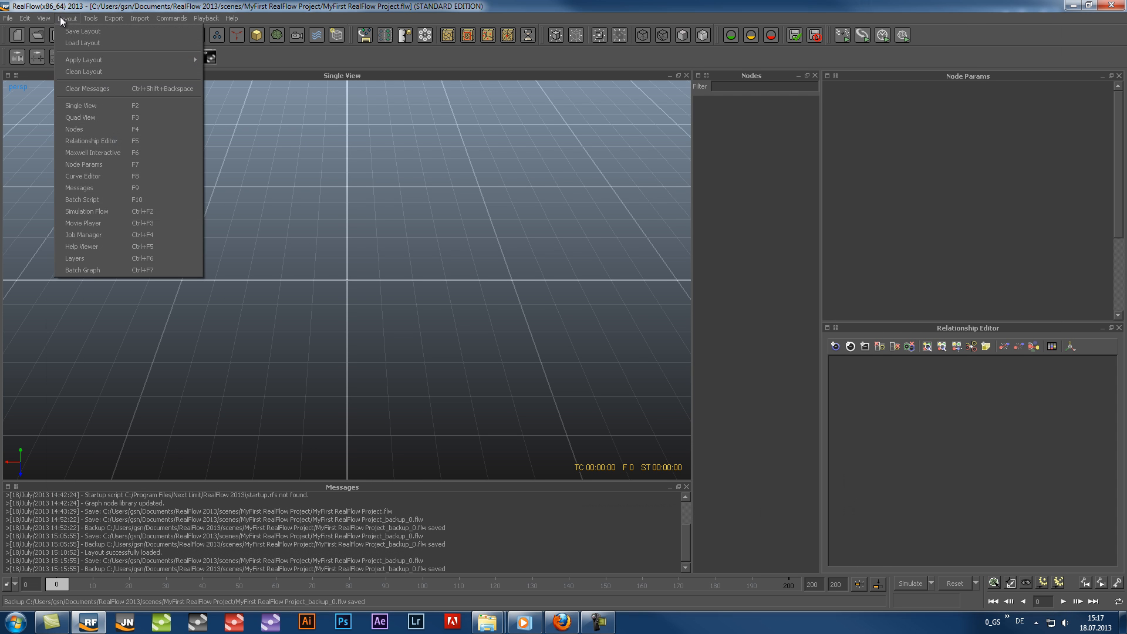
pyautogui.moveTo(83, 59)
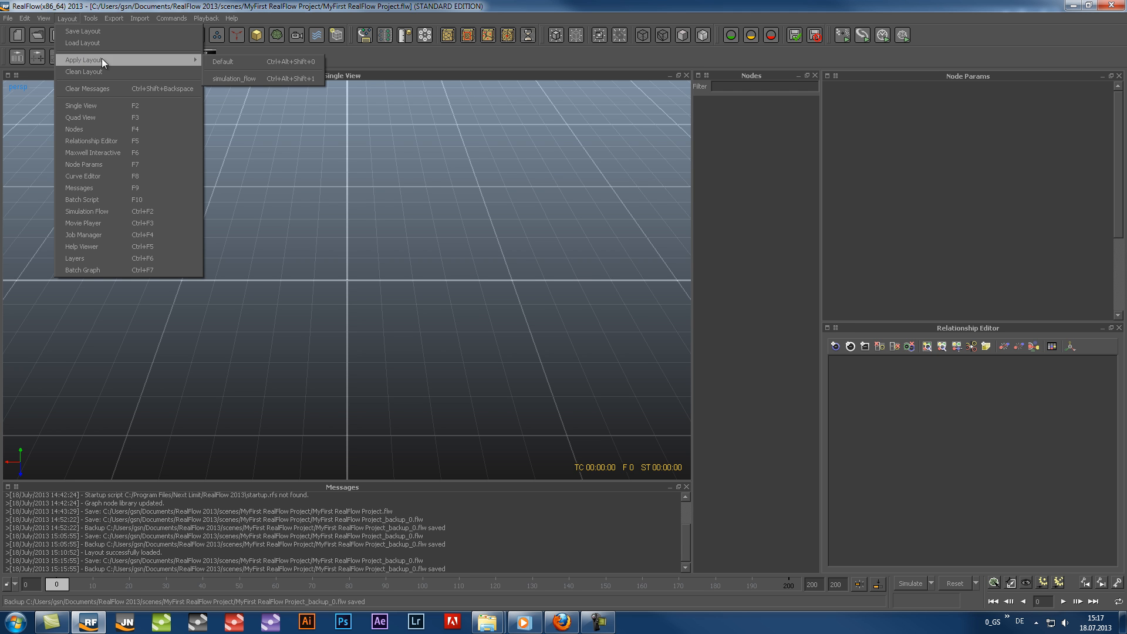
pyautogui.click(233, 57)
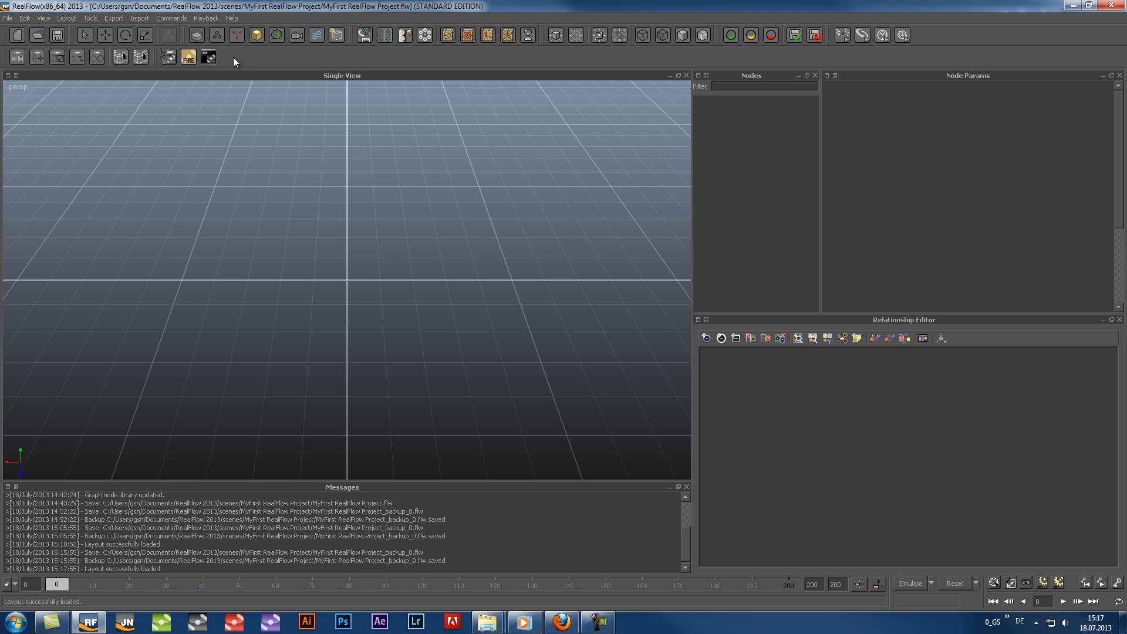
# Open the Layers window and dock it between the Node Params panel and the Relationship Editor
pyautogui.click(75, 15)
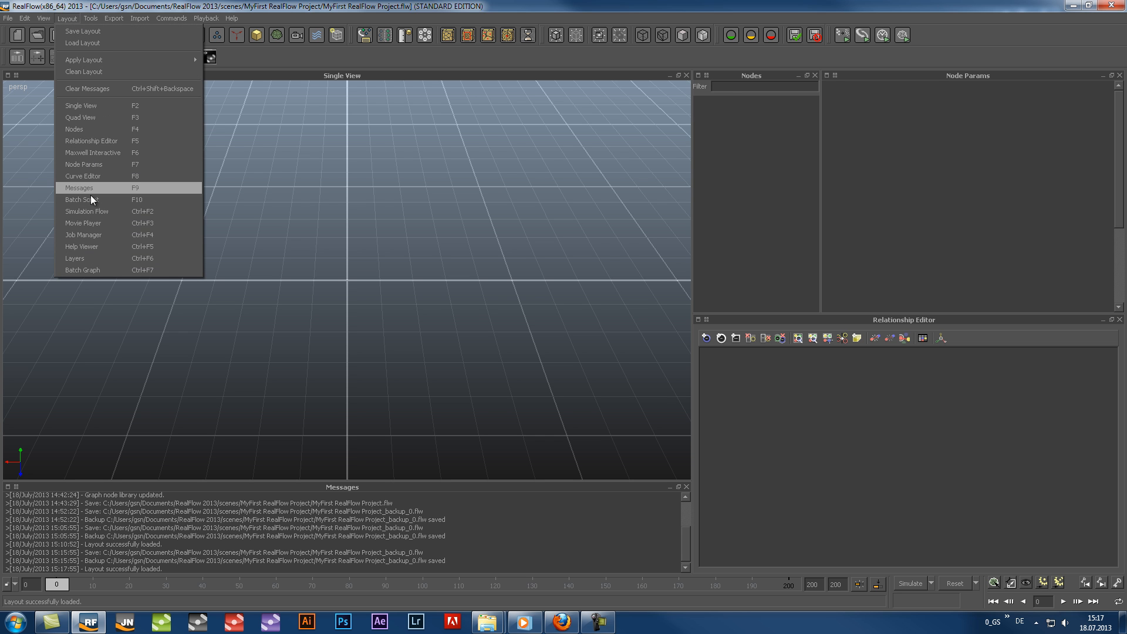
pyautogui.click(91, 257)
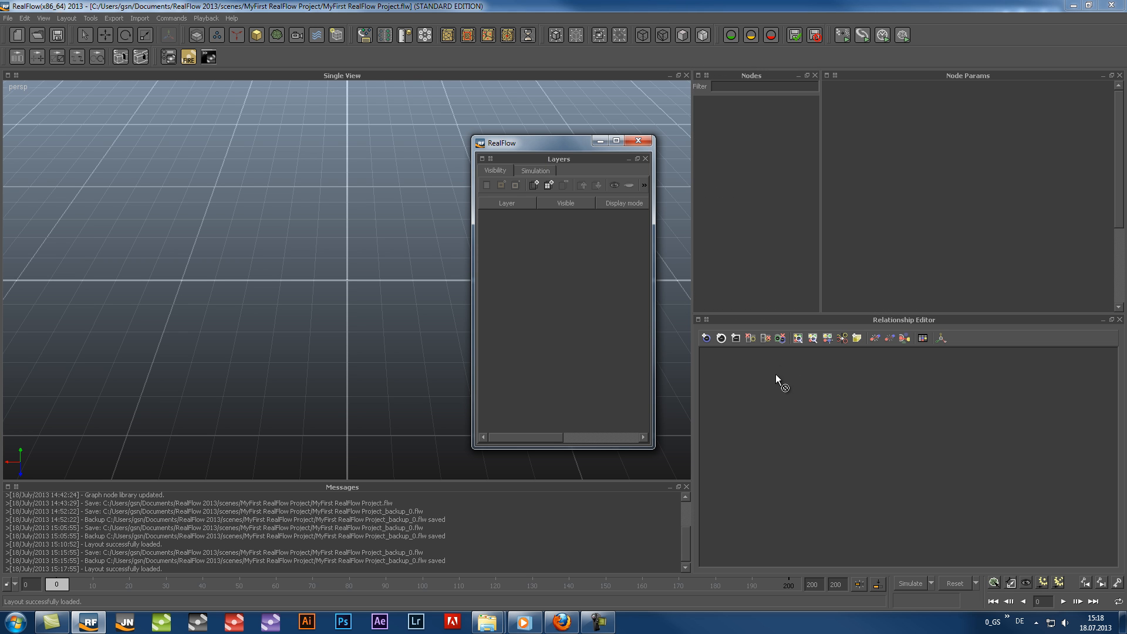
pyautogui.moveTo(849, 507); pyautogui.dragTo(915, 340)
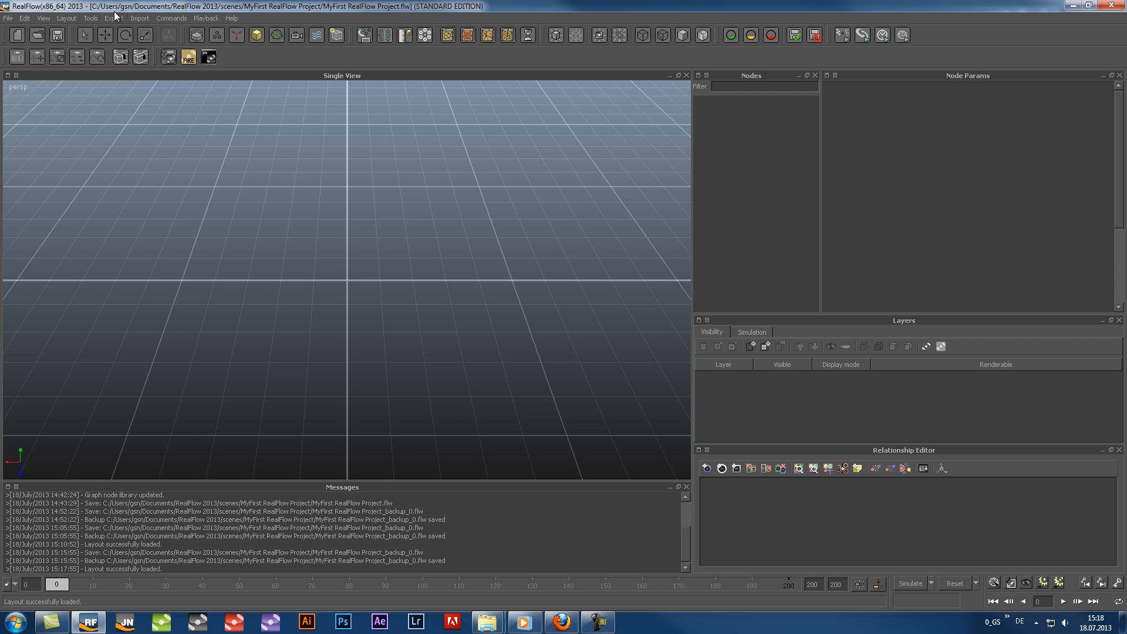
# Open the Simulation Flow window, dock it to the left of the Single View, and switch the Messages panel to Help Viewer
pyautogui.click(61, 16)
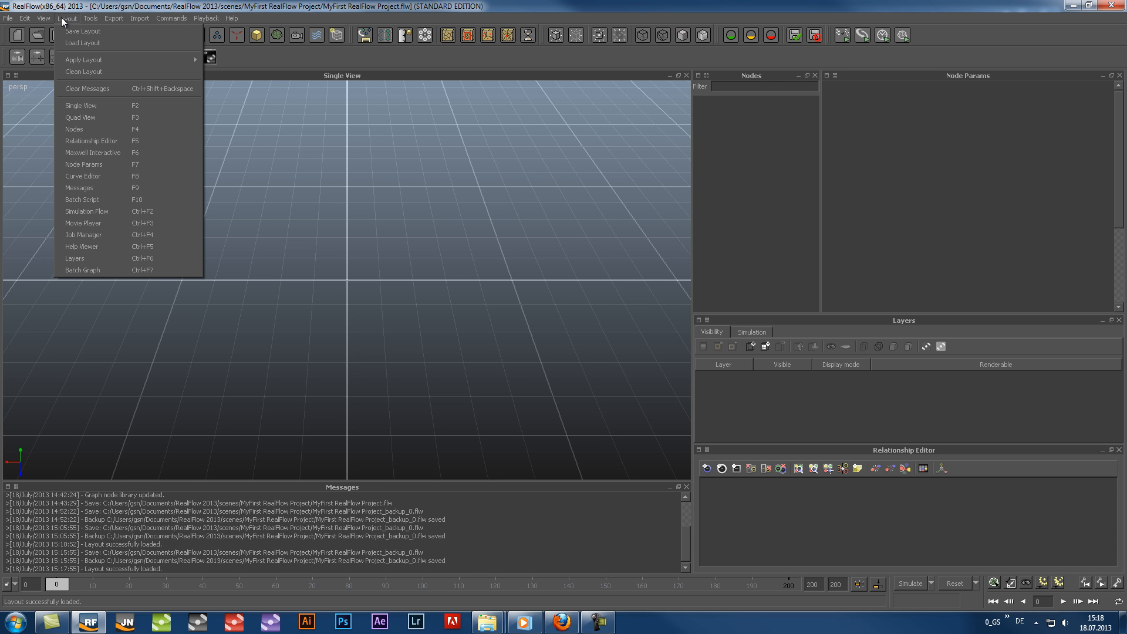
pyautogui.click(83, 212)
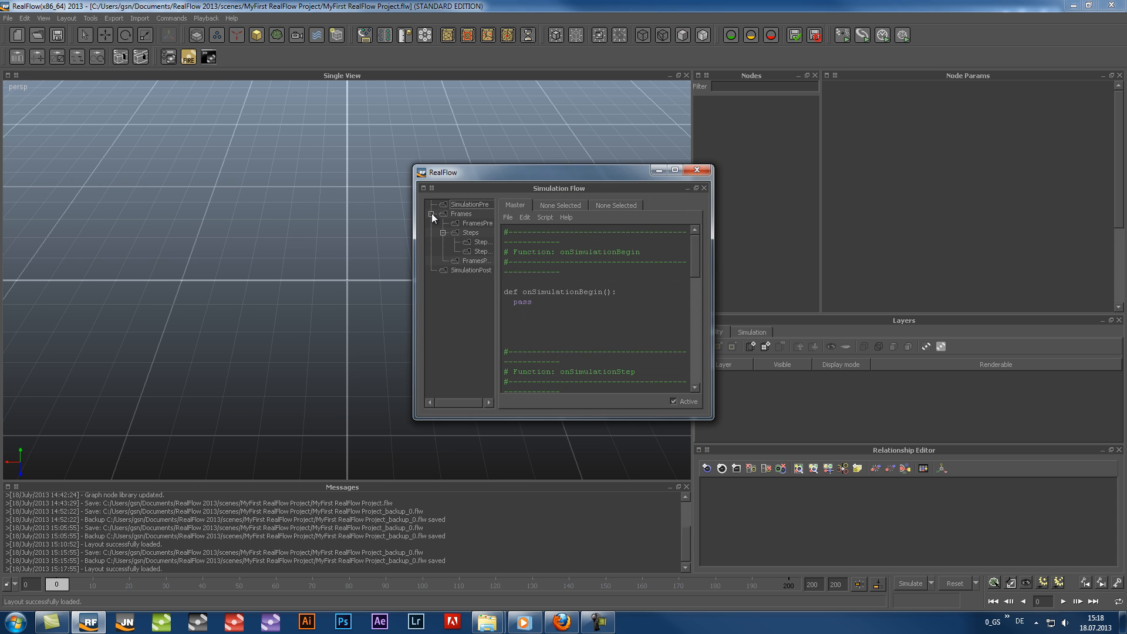
pyautogui.moveTo(362, 194); pyautogui.dragTo(126, 240)
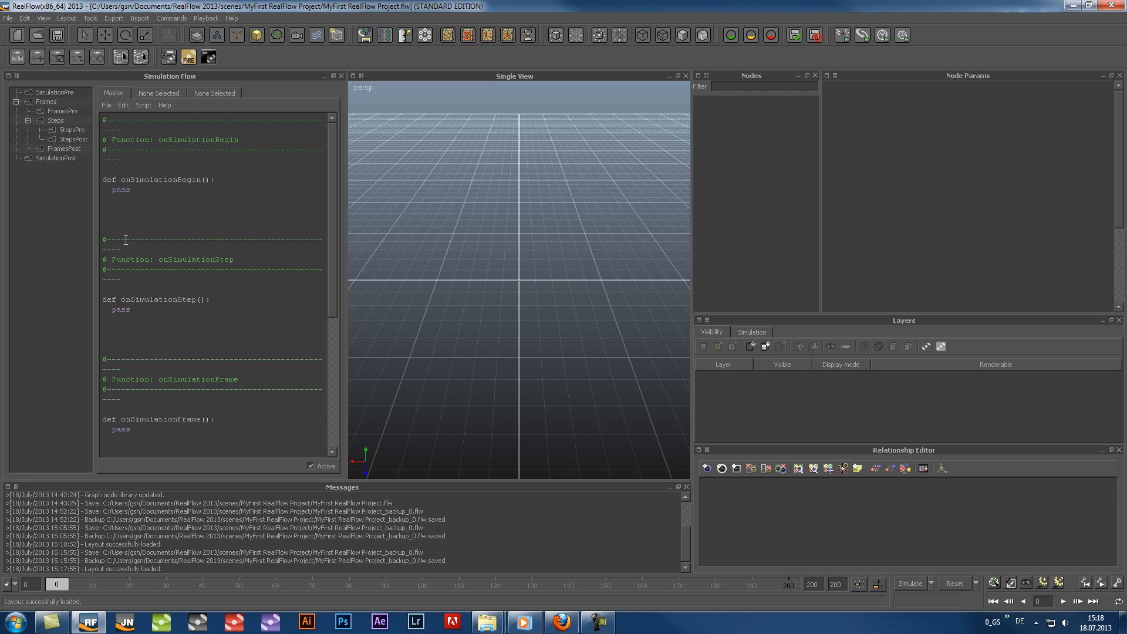
pyautogui.click(8, 487)
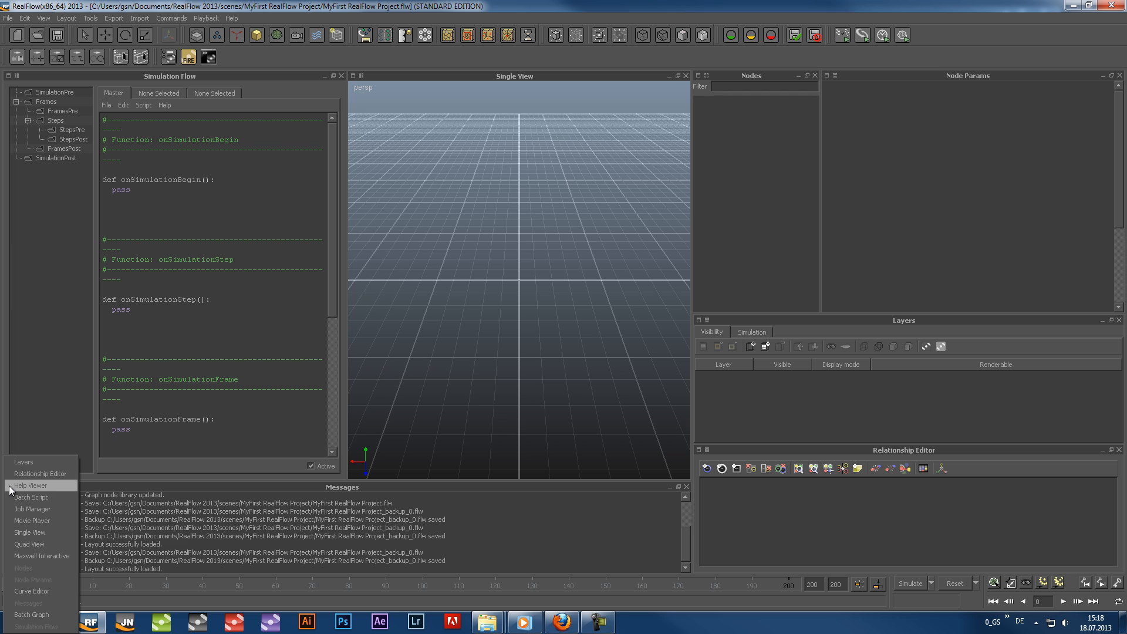
pyautogui.click(52, 489)
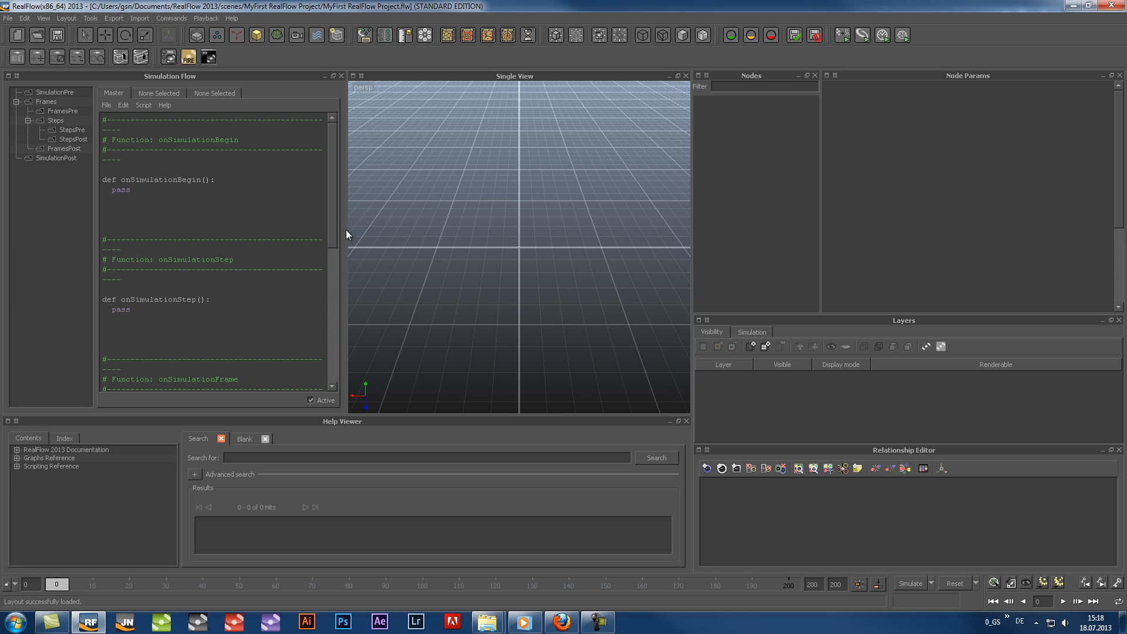
# Resize the docked panels: narrow Simulation Flow, give Nodes more room beside Node Params, and widen the Single View
pyautogui.moveTo(346, 235); pyautogui.dragTo(296, 239)
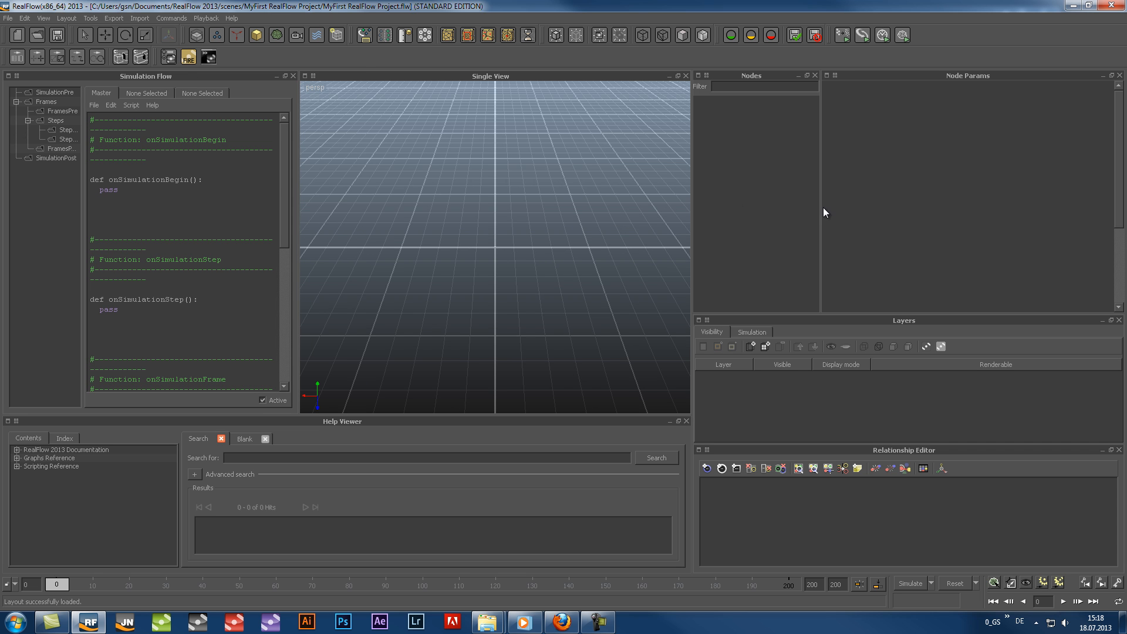
pyautogui.moveTo(819, 206); pyautogui.dragTo(897, 207)
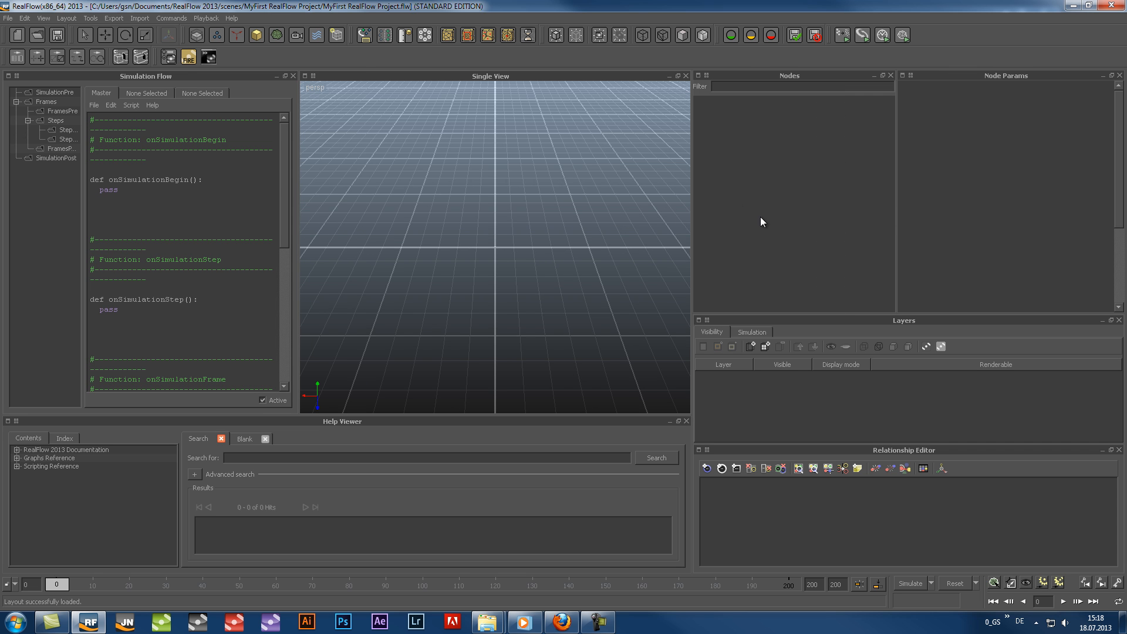
pyautogui.moveTo(692, 216); pyautogui.dragTo(796, 219)
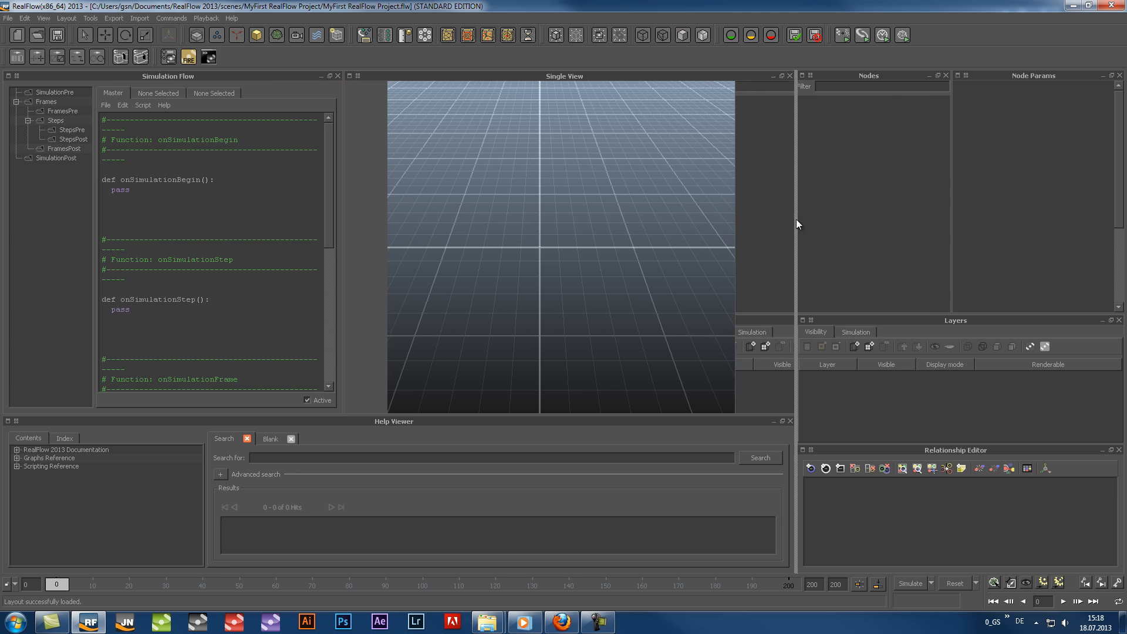
pyautogui.moveTo(343, 322); pyautogui.dragTo(273, 329)
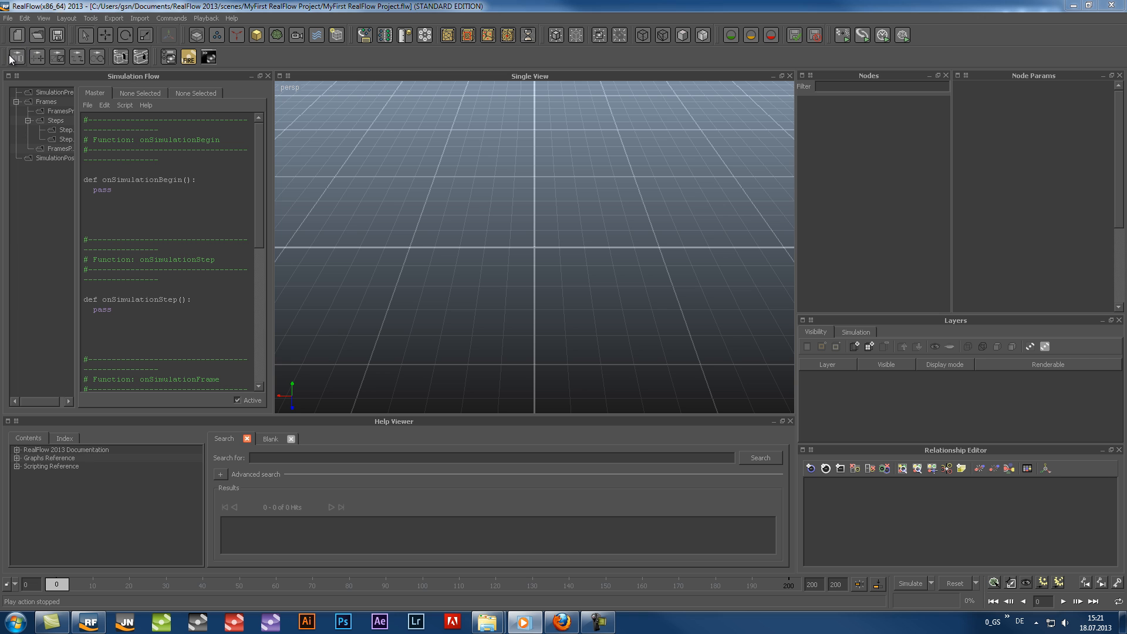
# Merge the second row of icon groups into the first, and dock three other icon groups vertically along the interface's left edge
pyautogui.moveTo(260, 51); pyautogui.dragTo(951, 59)
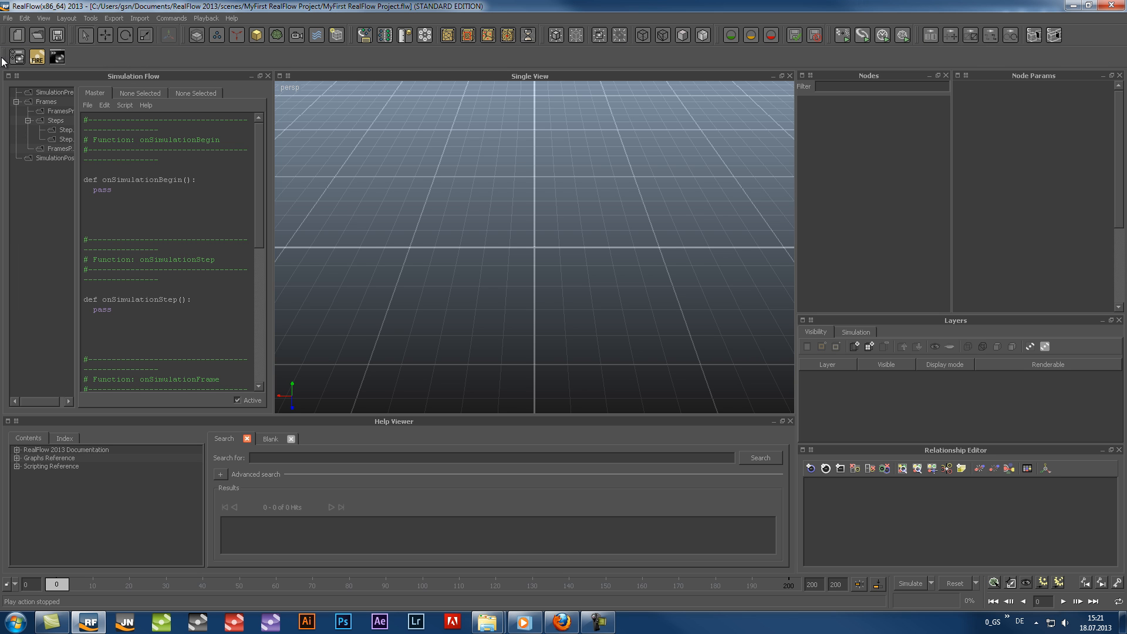
pyautogui.moveTo(7, 56); pyautogui.dragTo(1092, 35)
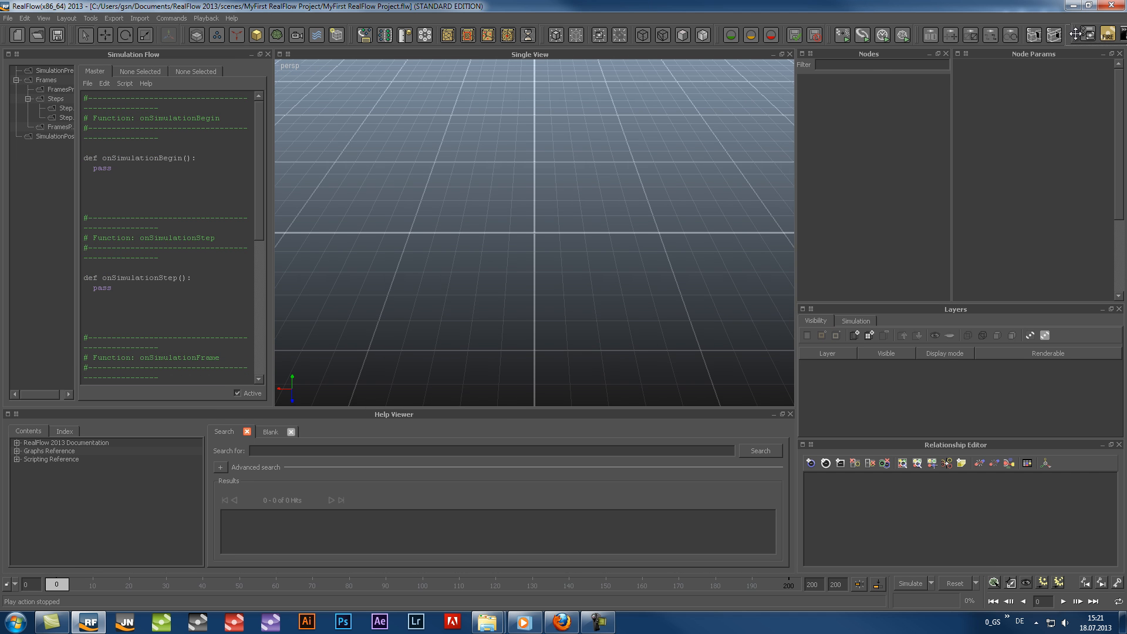
pyautogui.moveTo(829, 35); pyautogui.dragTo(3, 75)
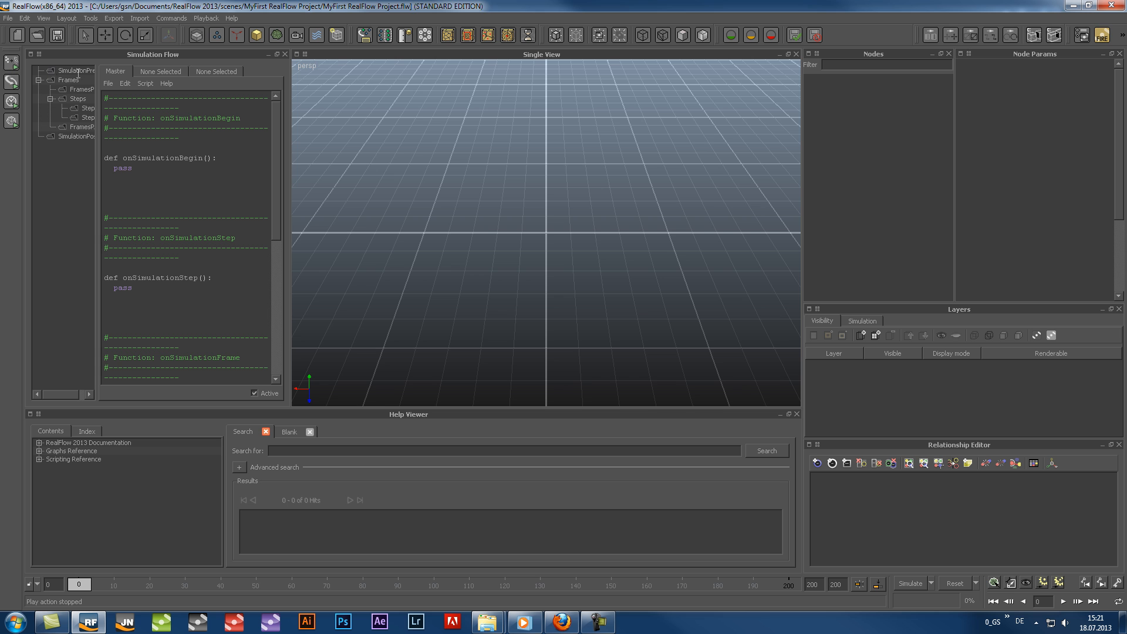
pyautogui.moveTo(352, 33); pyautogui.dragTo(5, 147)
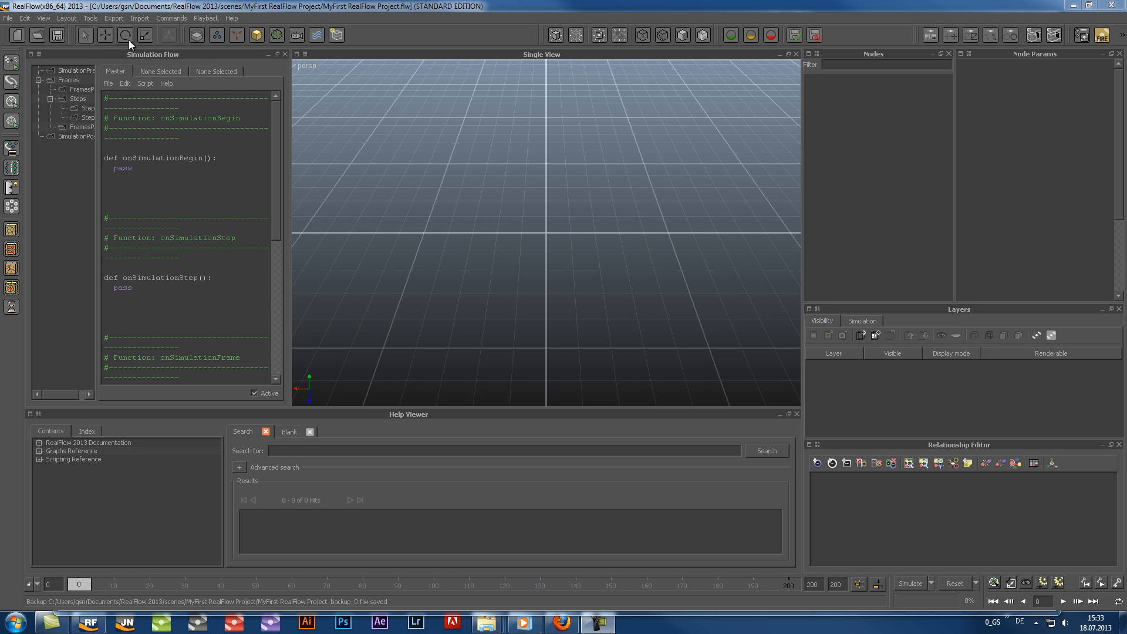
# Save the customised interface as a RealFlow layout file named personal_layout in the layouts folder
pyautogui.click(62, 17)
pyautogui.click(68, 33)
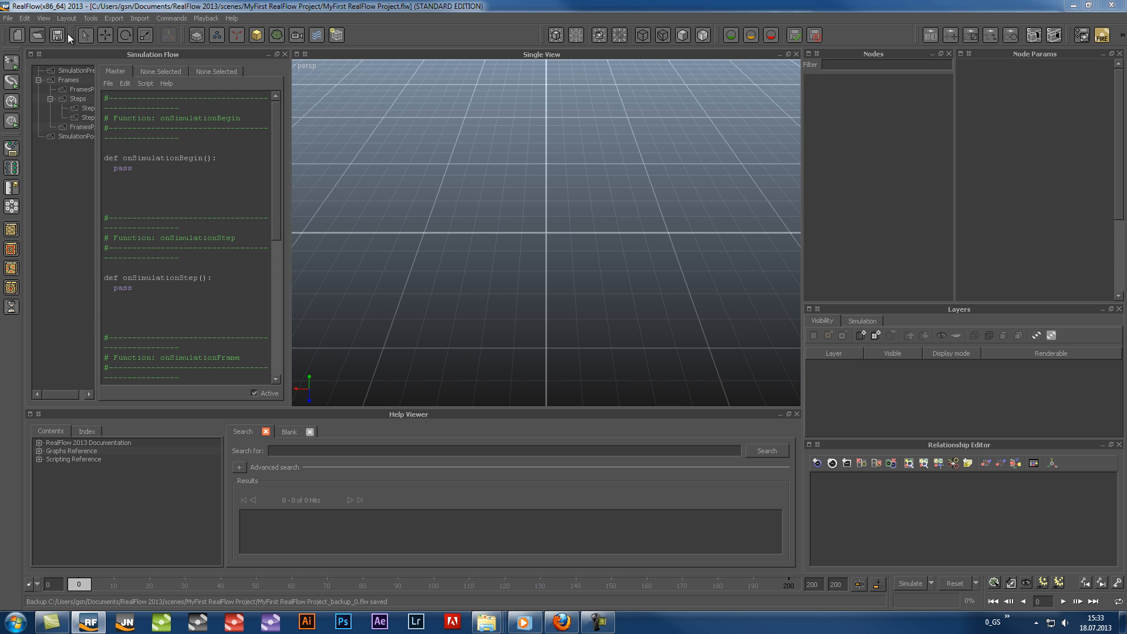
pyautogui.write('pe')
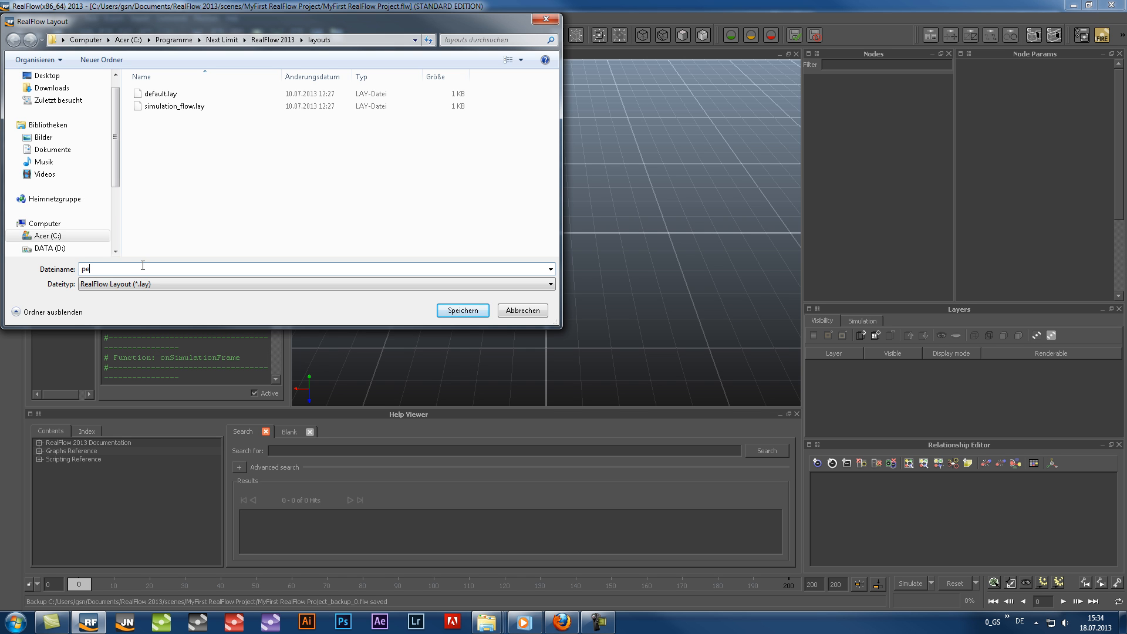
pyautogui.write('rsonal_layout')
pyautogui.click(451, 311)
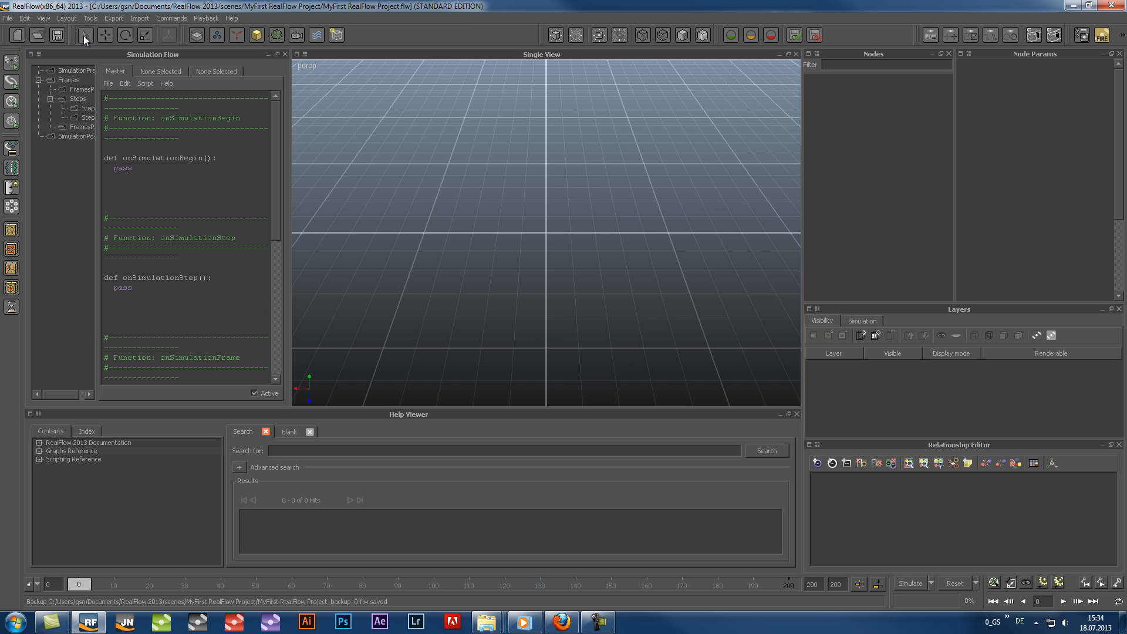
pyautogui.click(68, 16)
pyautogui.moveTo(81, 58)
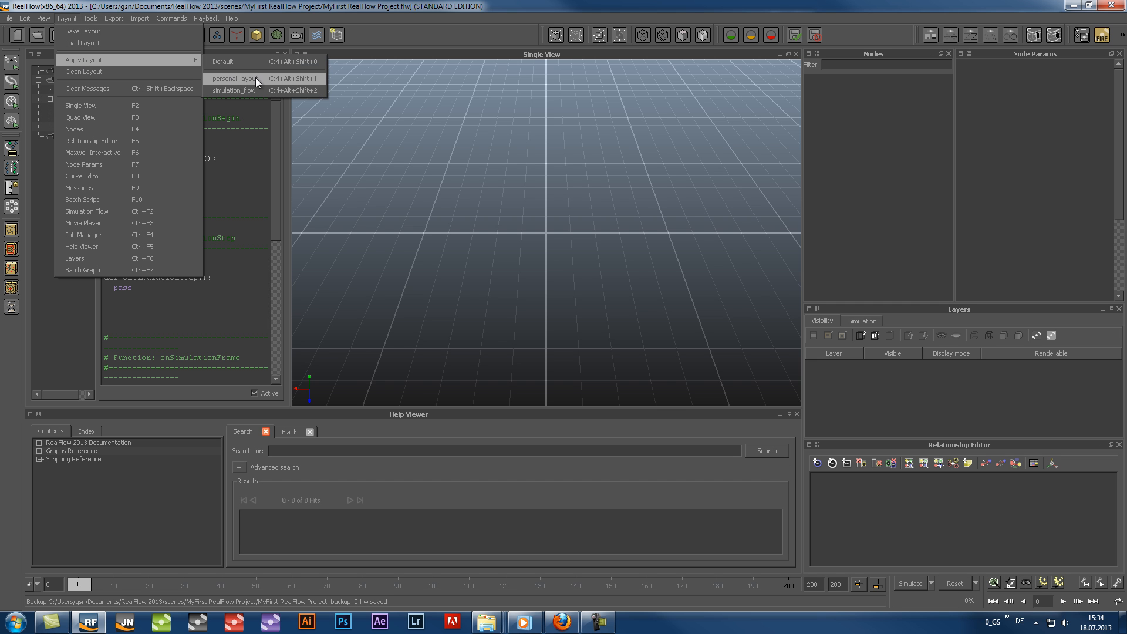
pyautogui.click(91, 18)
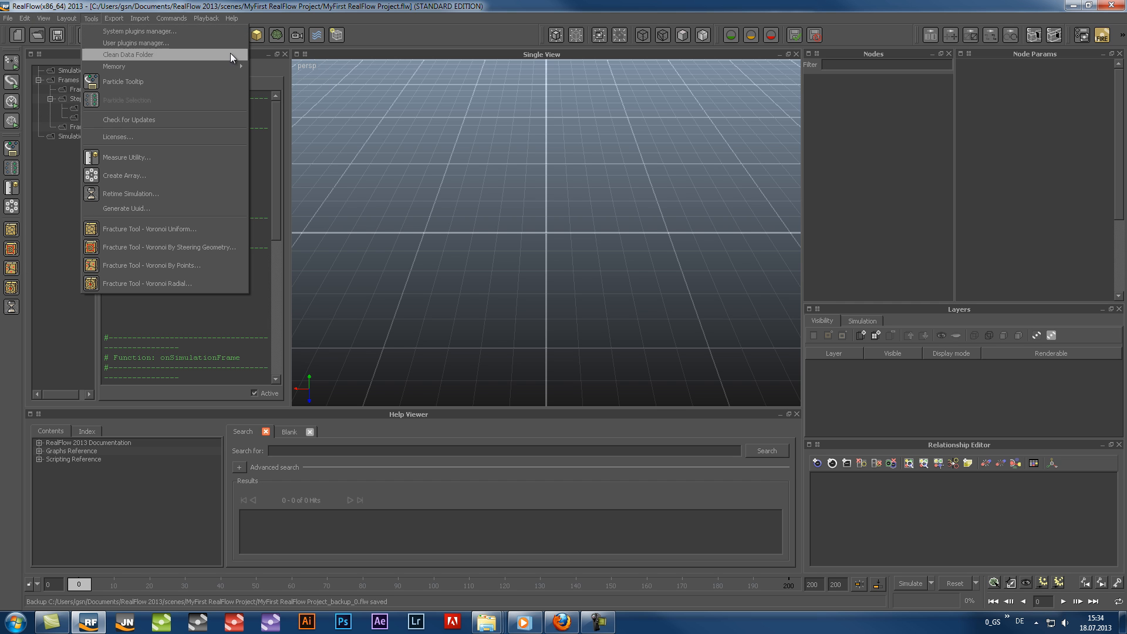
pyautogui.click(318, 110)
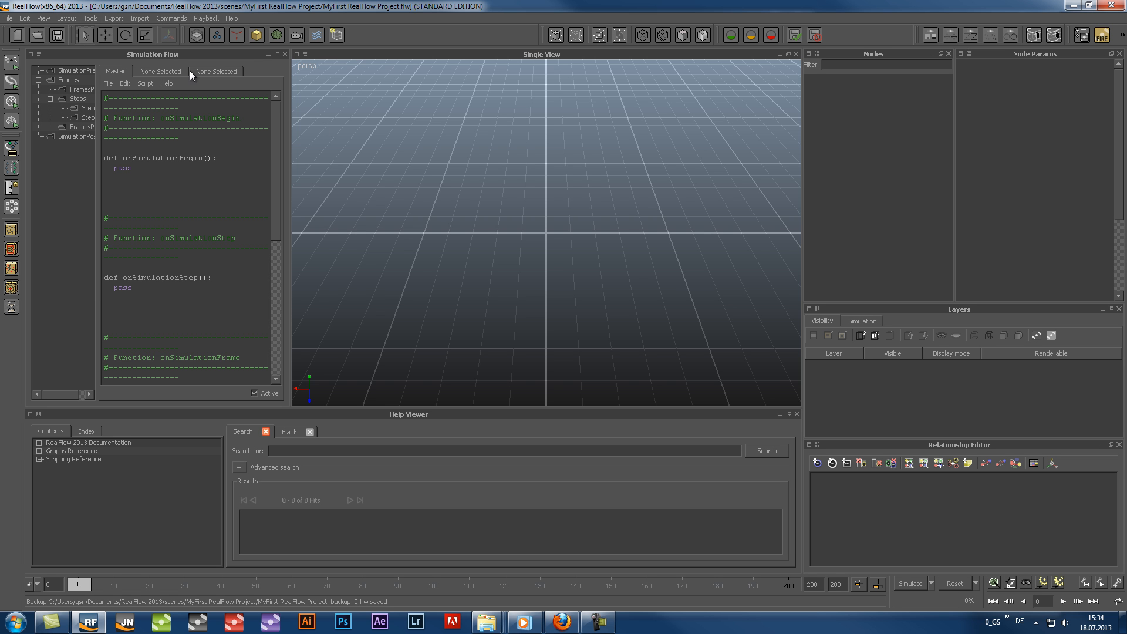
# Set personal_layout.lay from the layouts folder as the default layout in the preferences
pyautogui.click(8, 19)
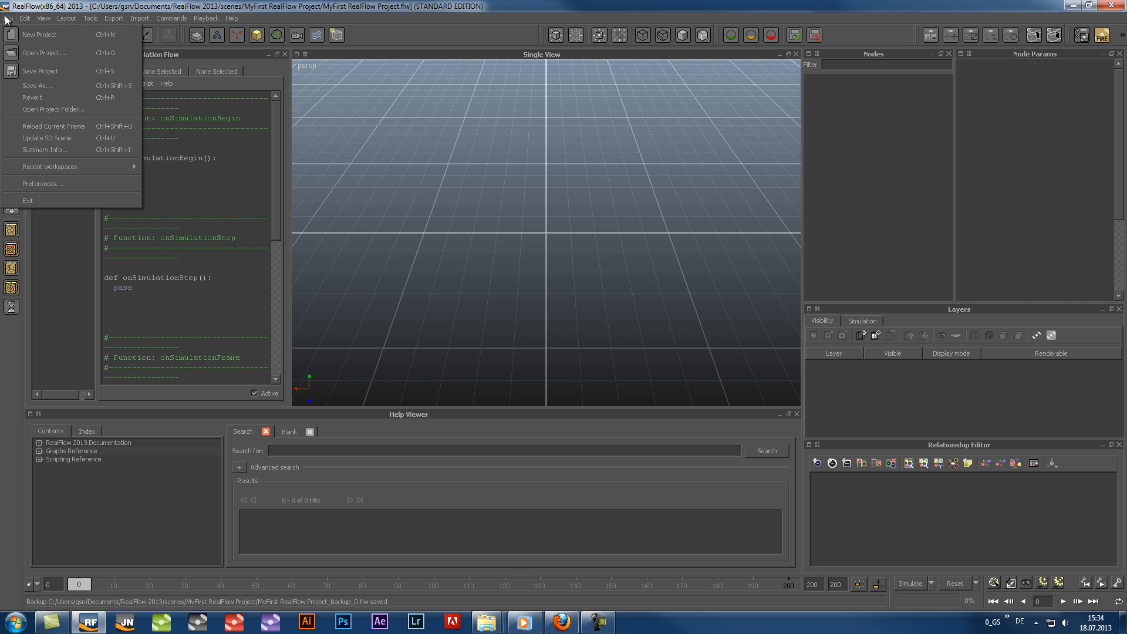
pyautogui.click(48, 180)
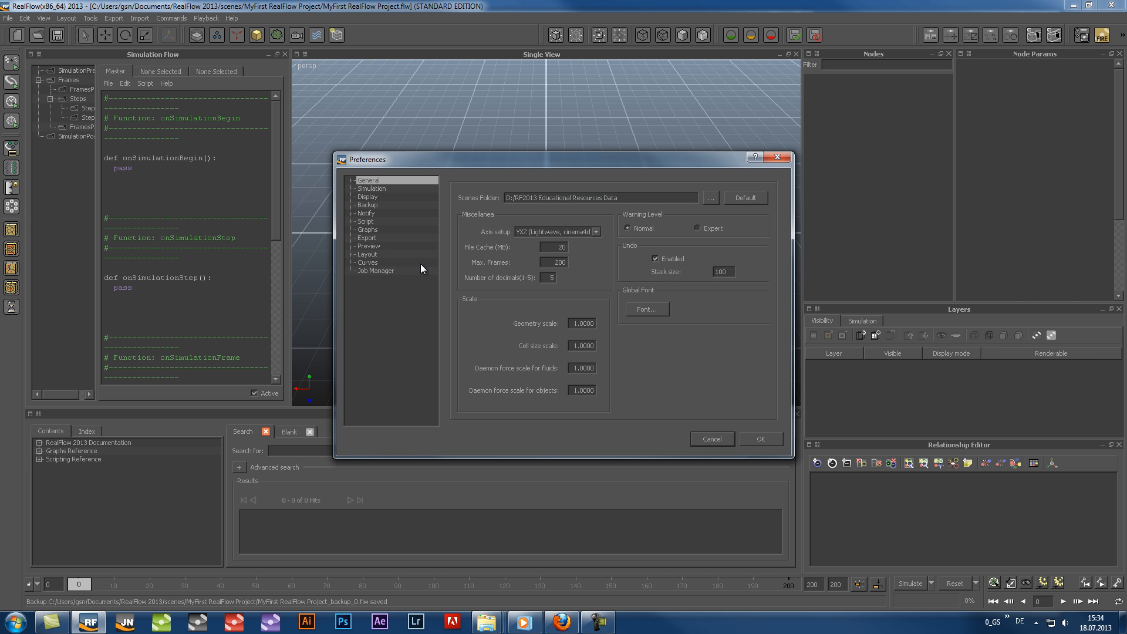
pyautogui.click(378, 255)
pyautogui.click(757, 219)
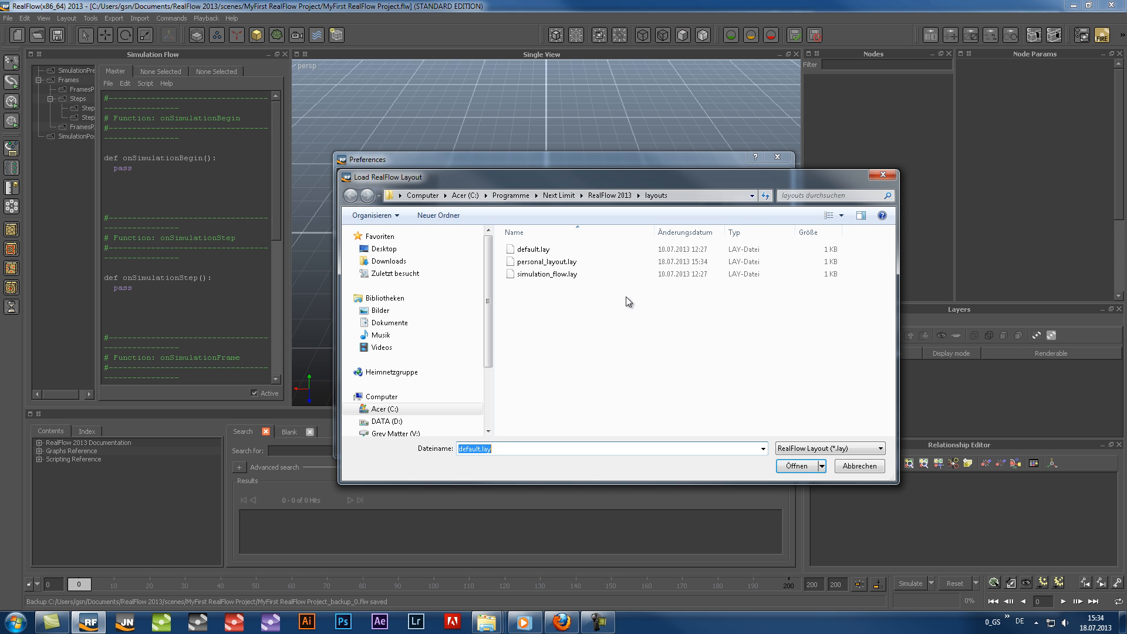
pyautogui.click(573, 263)
pyautogui.click(798, 466)
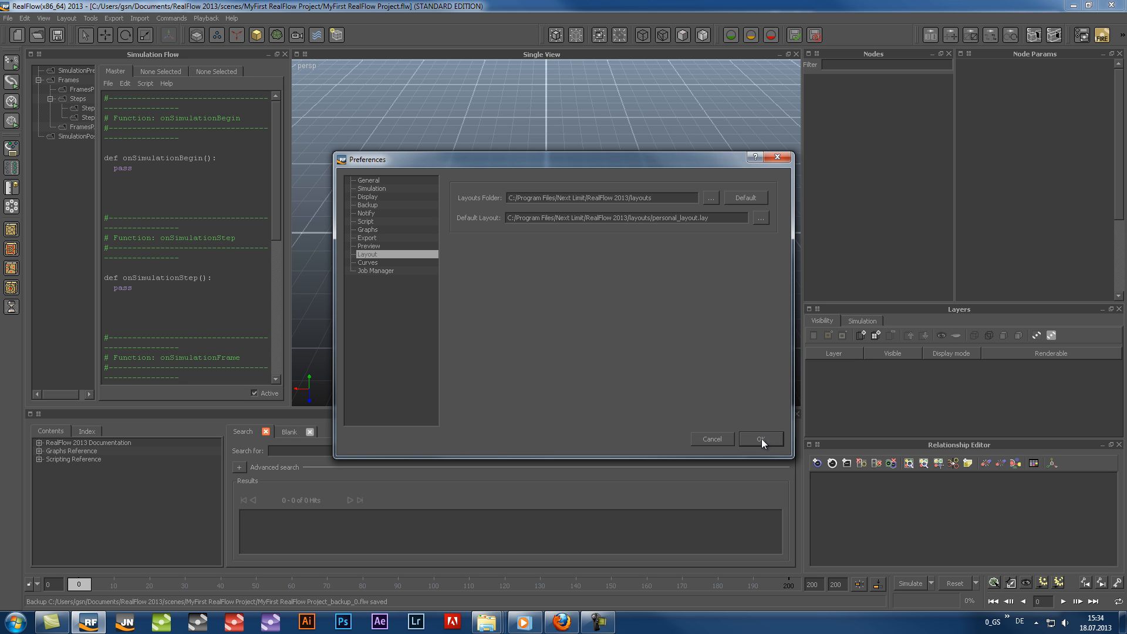
pyautogui.click(762, 439)
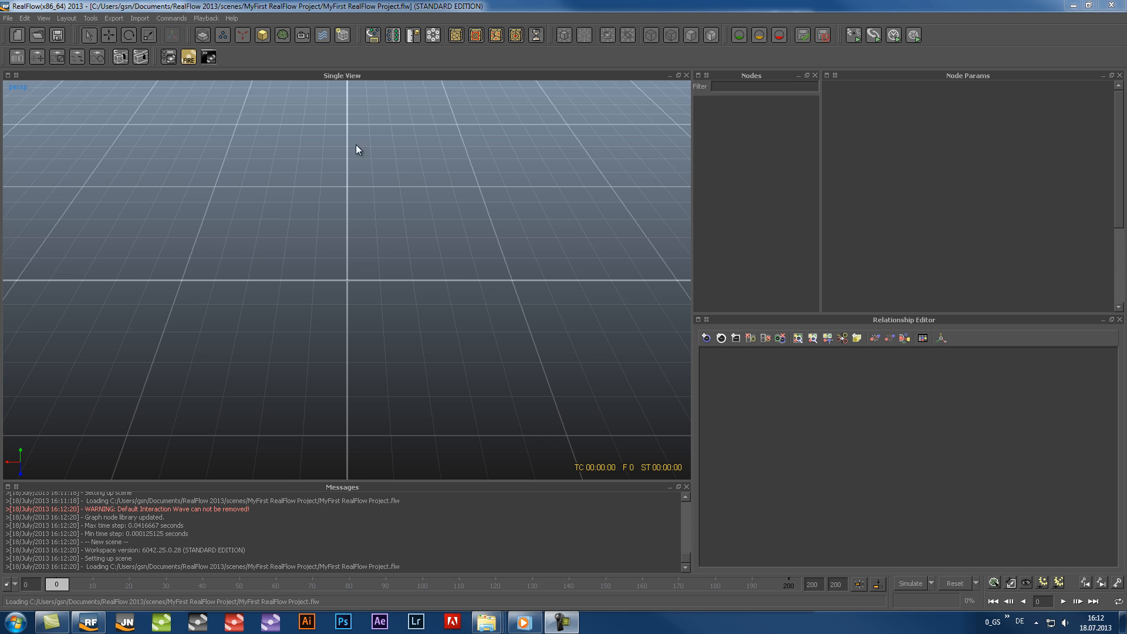
# Add a Circle particle emitter and a Gravity daemon to the scene
pyautogui.click(222, 33)
pyautogui.click(240, 42)
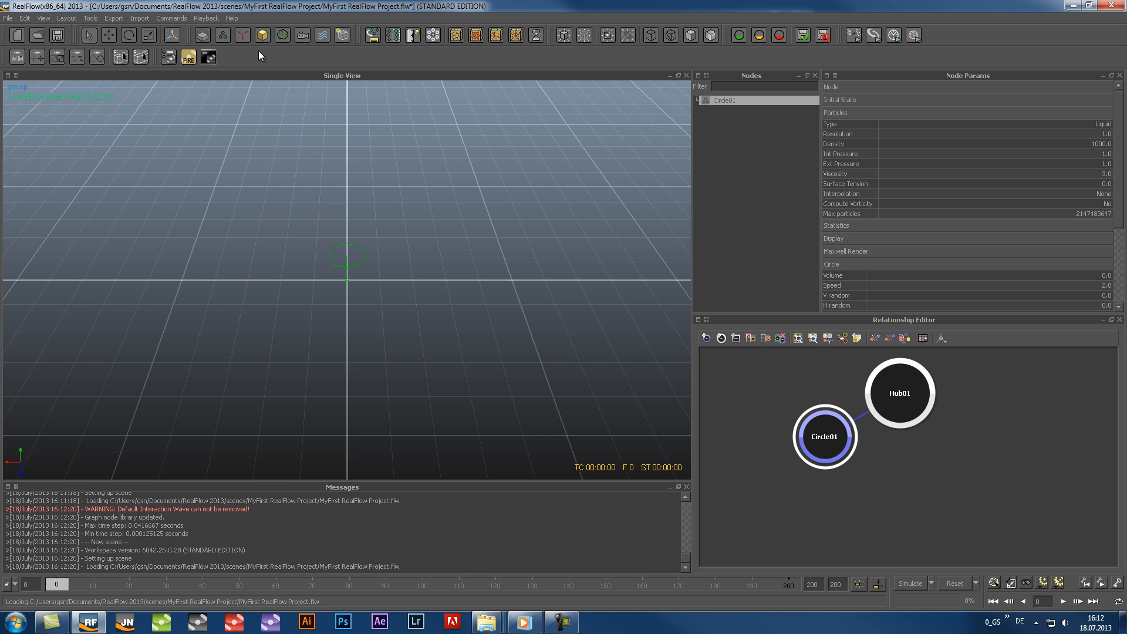
pyautogui.click(242, 36)
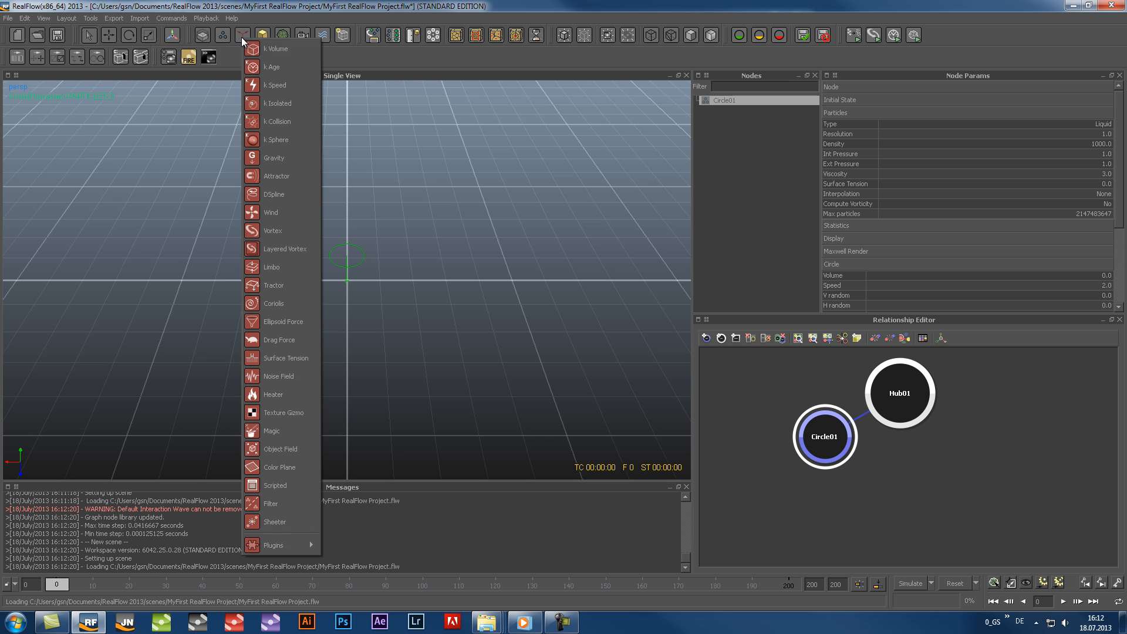
pyautogui.click(280, 159)
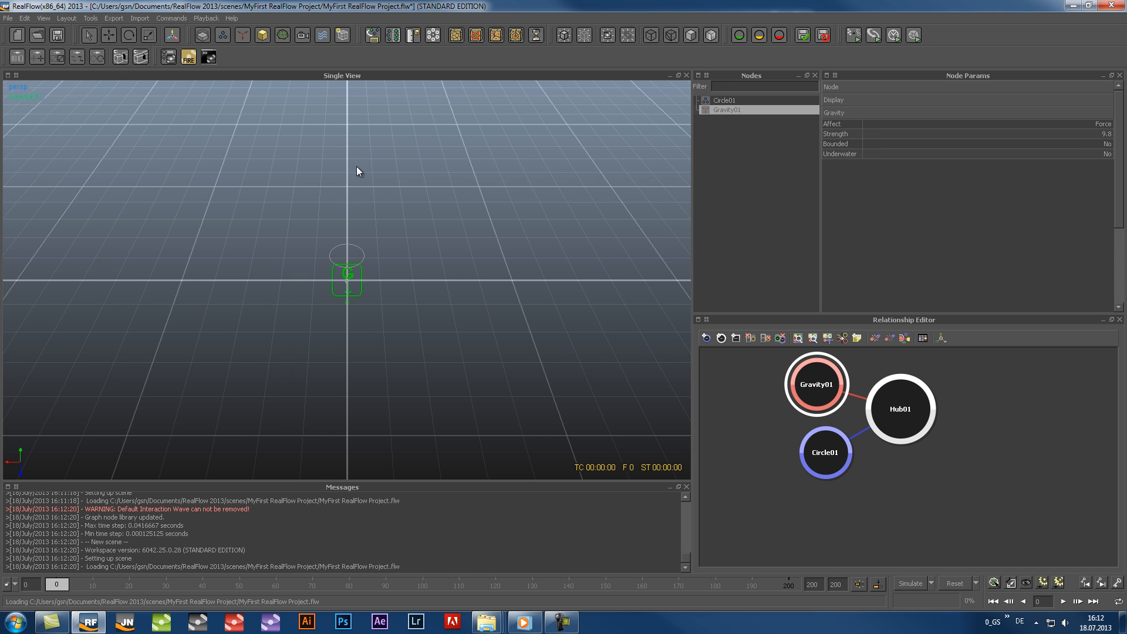
# Add a Vase object to the scene from within the Single View
pyautogui.rightClick(428, 208)
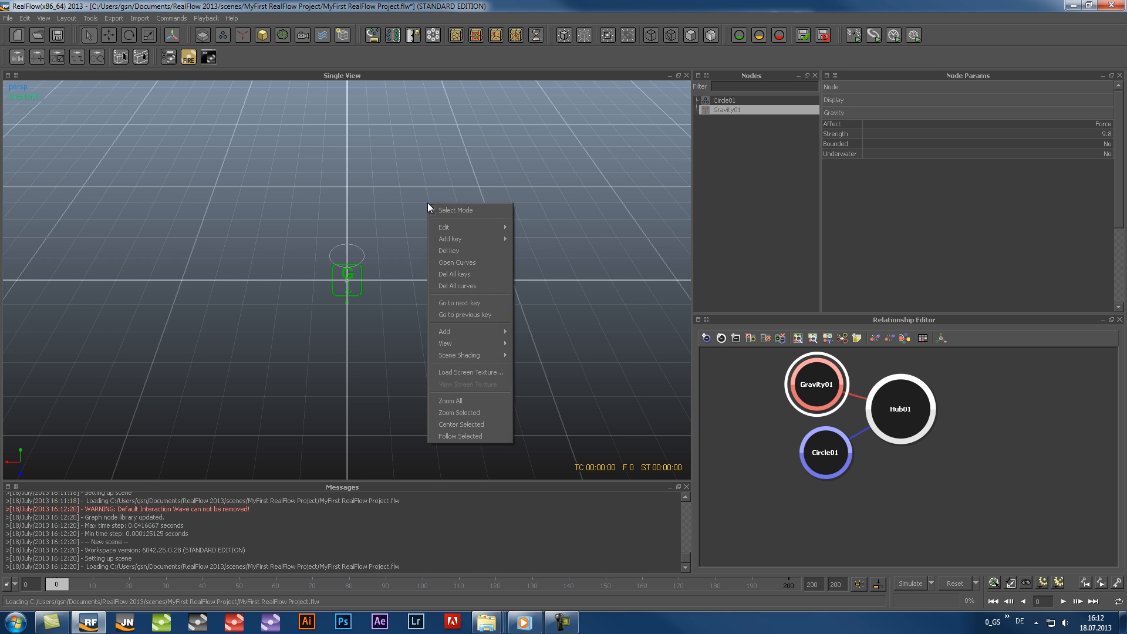
pyautogui.moveTo(439, 332)
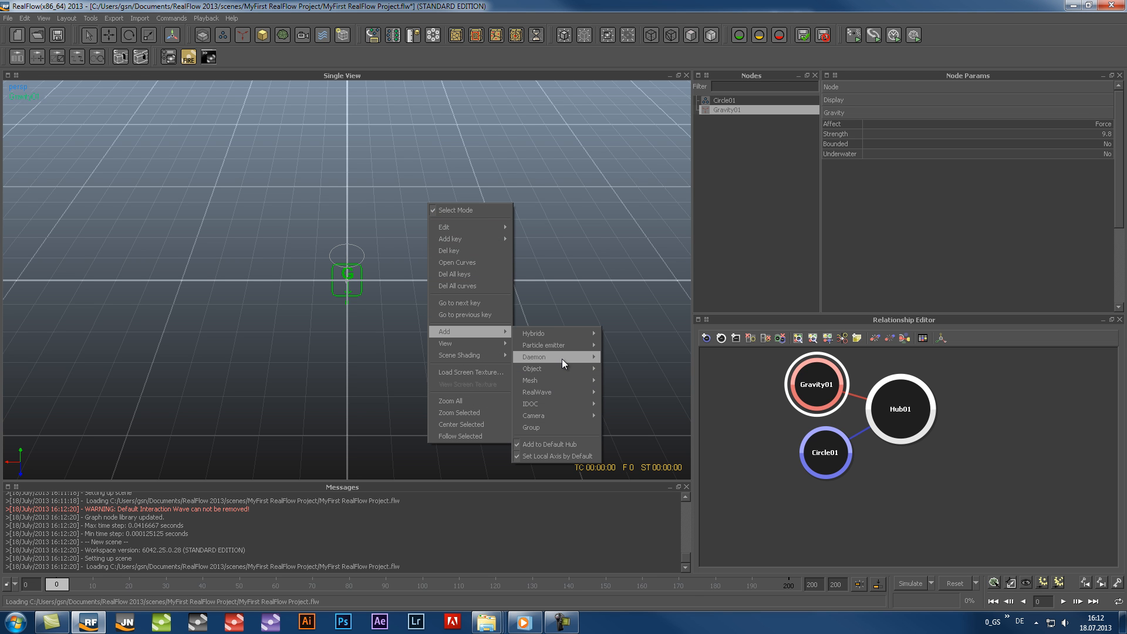
pyautogui.moveTo(558, 367)
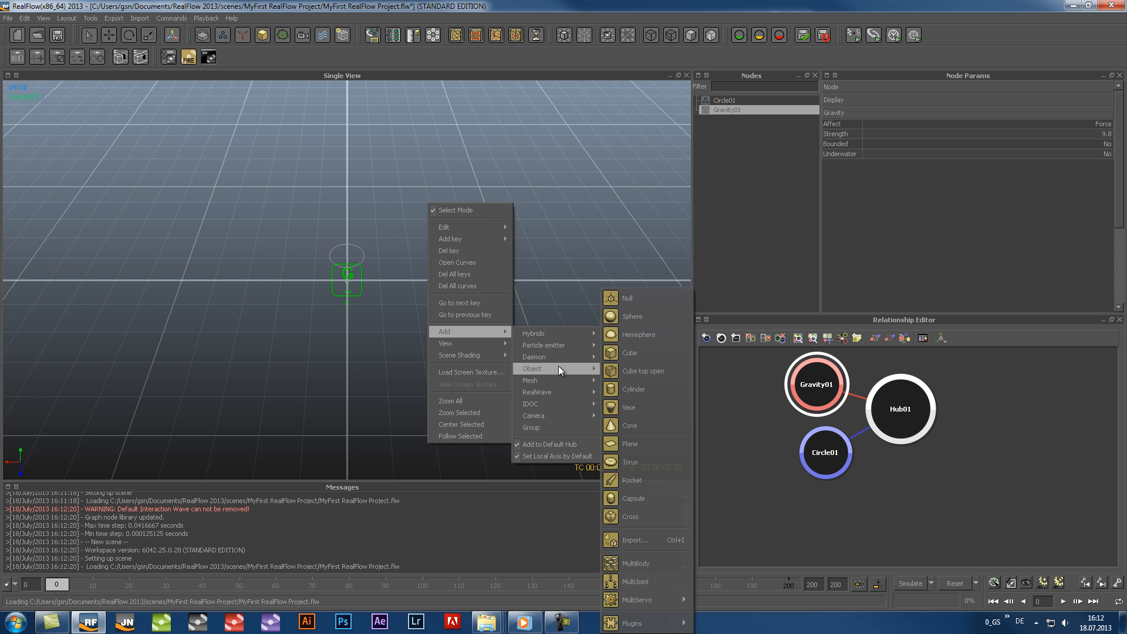
pyautogui.click(641, 412)
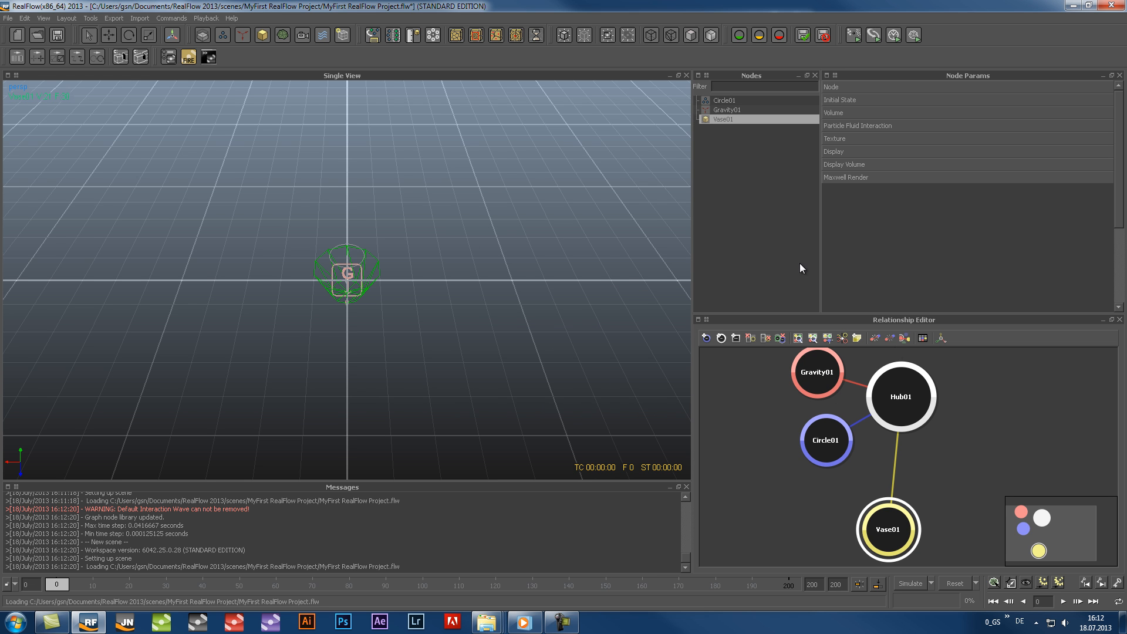
# Add a k Volume daemon to the scene from within the Nodes window
pyautogui.rightClick(713, 149)
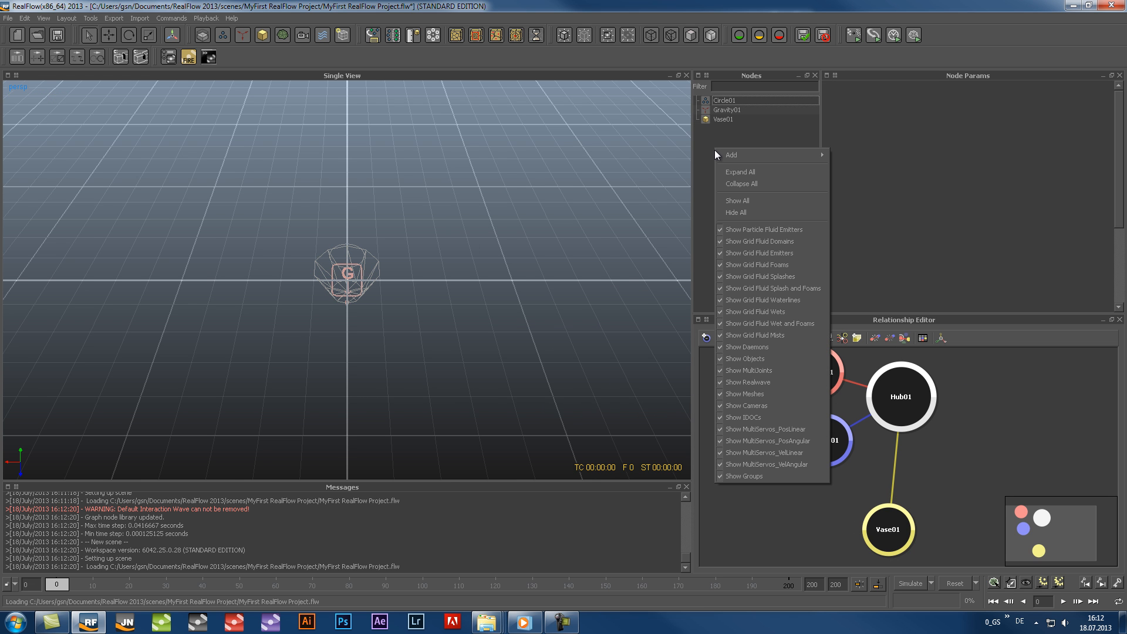
pyautogui.moveTo(722, 154)
pyautogui.moveTo(853, 178)
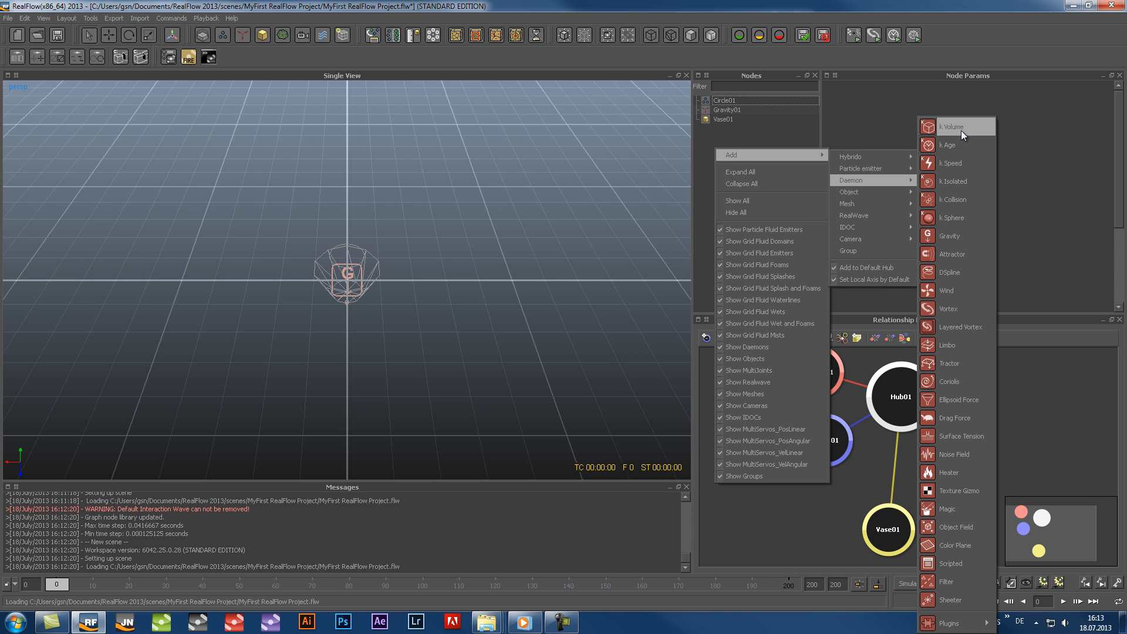
pyautogui.click(961, 129)
# Search for "ob" among the nodes that can be added in the Relationship Editor and add an Object particle emitter
pyautogui.click(1022, 402)
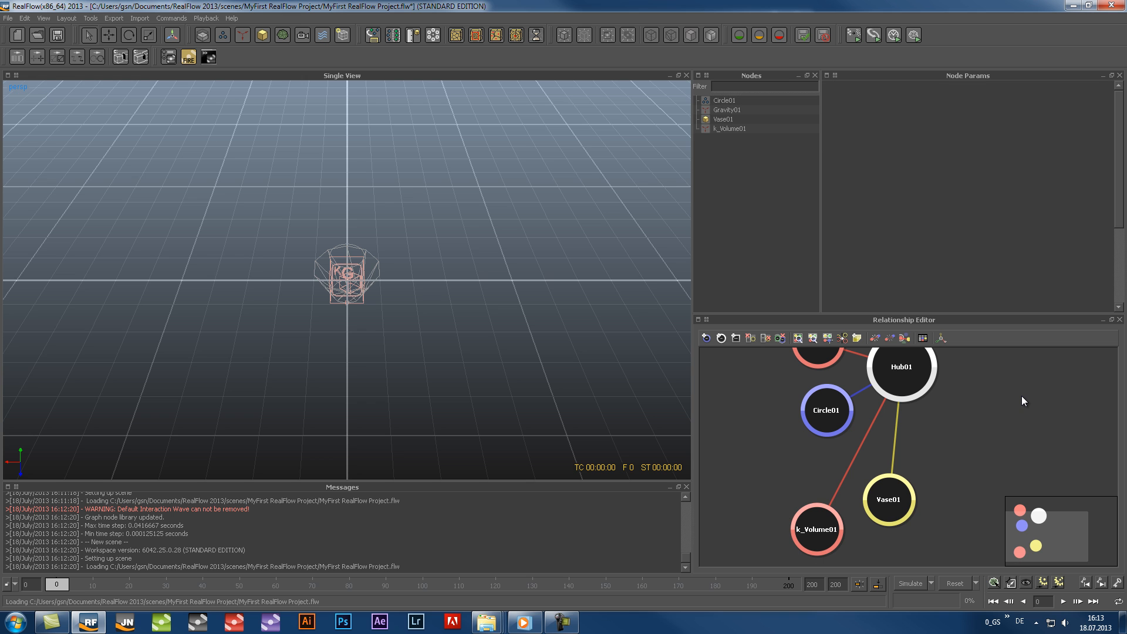
pyautogui.rightClick(1022, 401)
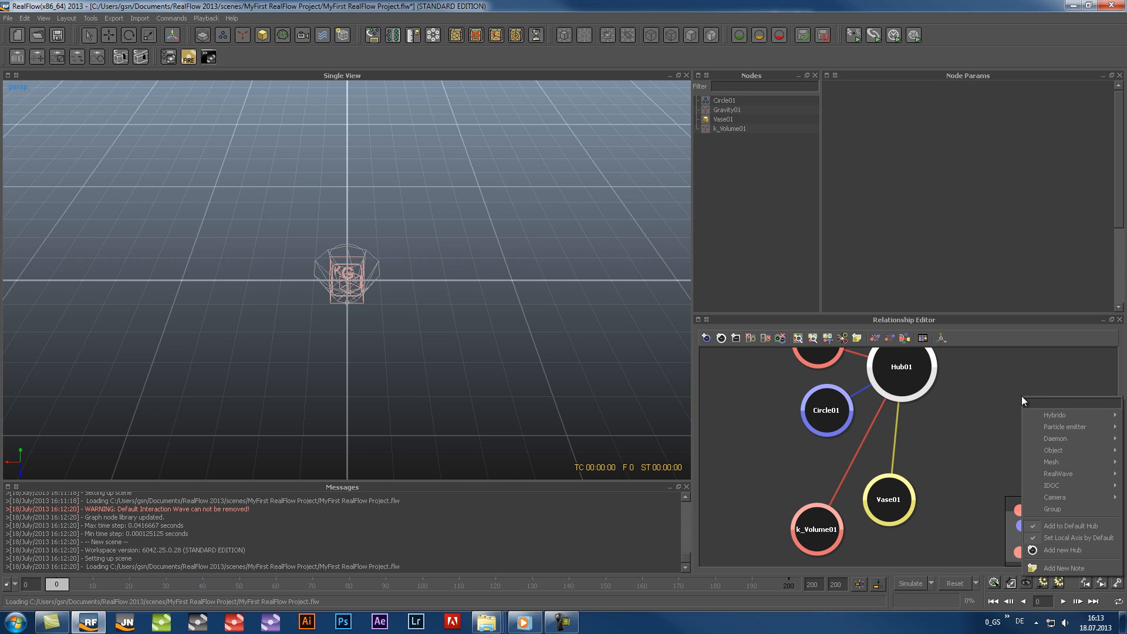
pyautogui.write('ob')
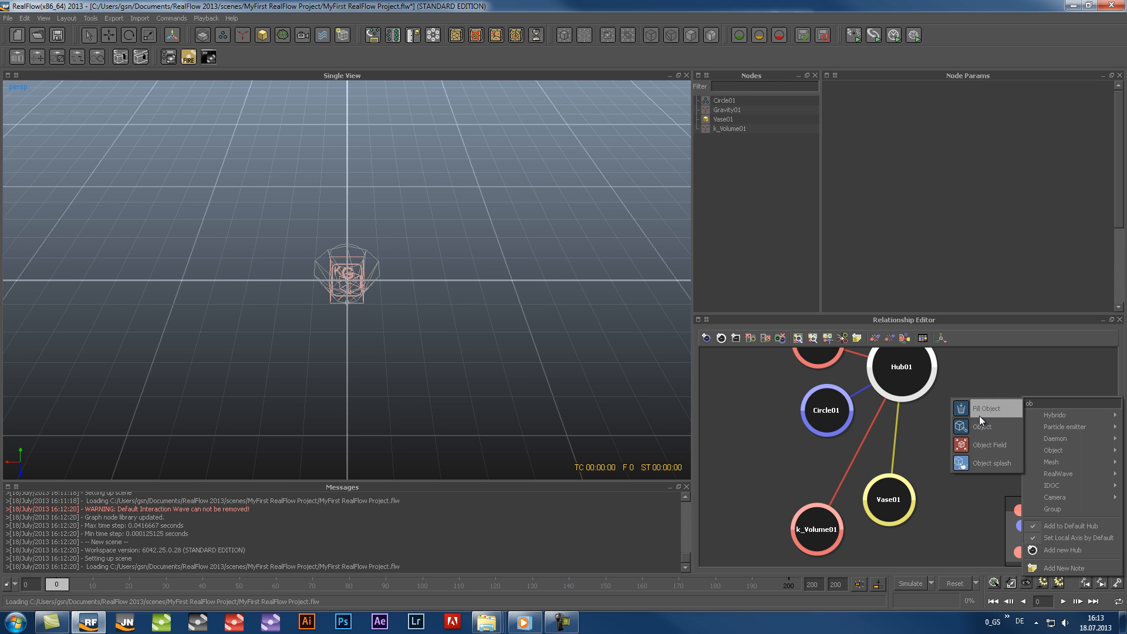
pyautogui.click(963, 428)
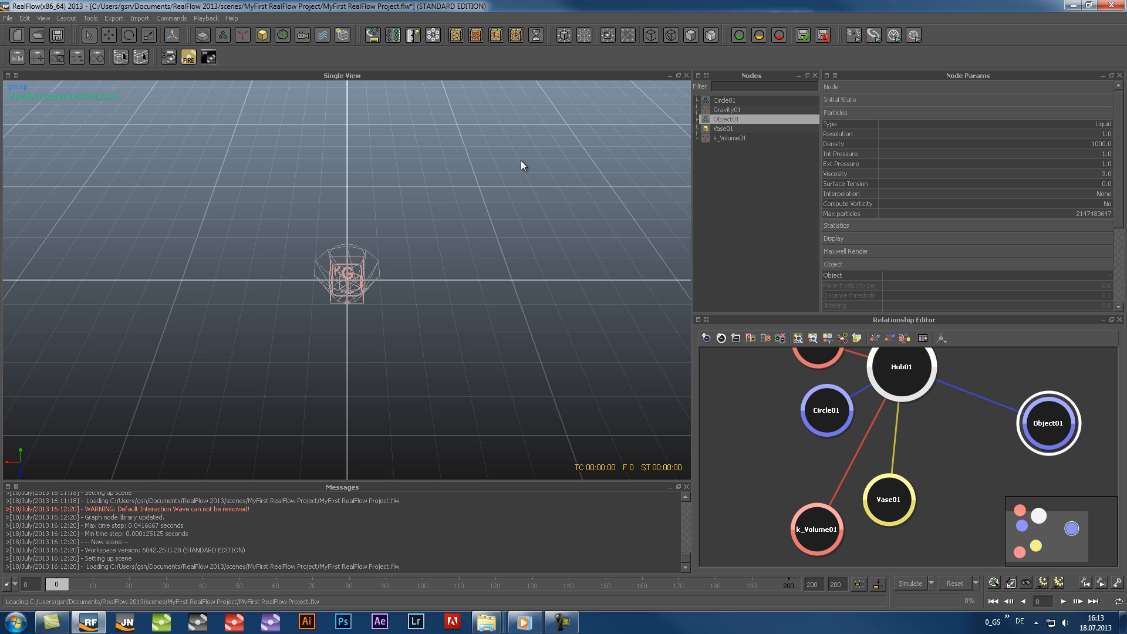
# Add a RealWave surface to the scene
pyautogui.click(23, 18)
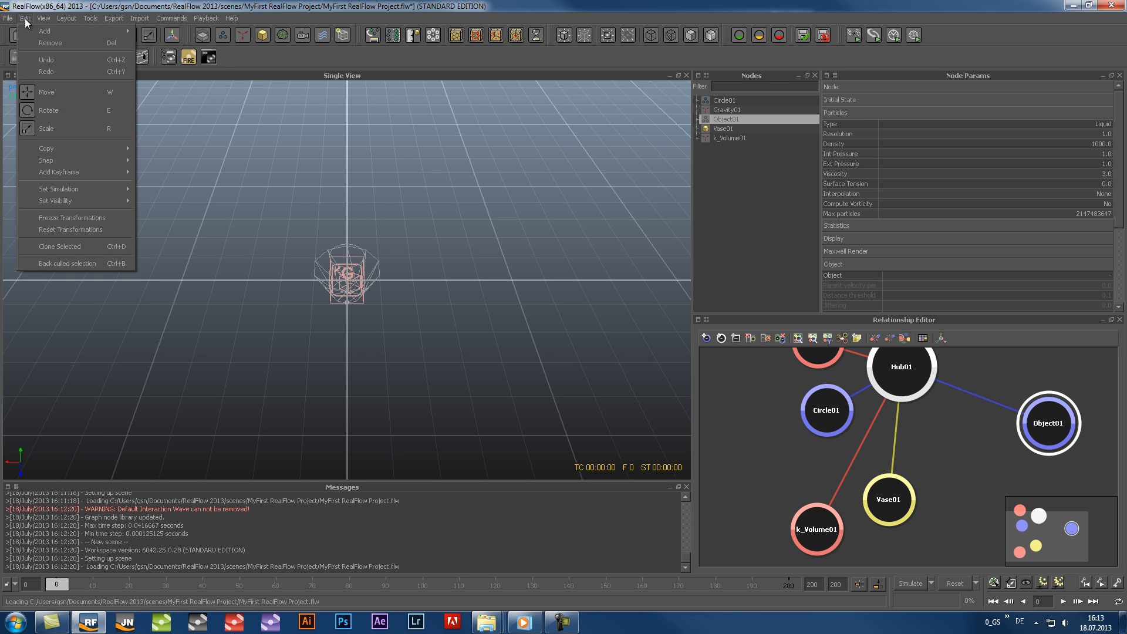
pyautogui.moveTo(37, 30)
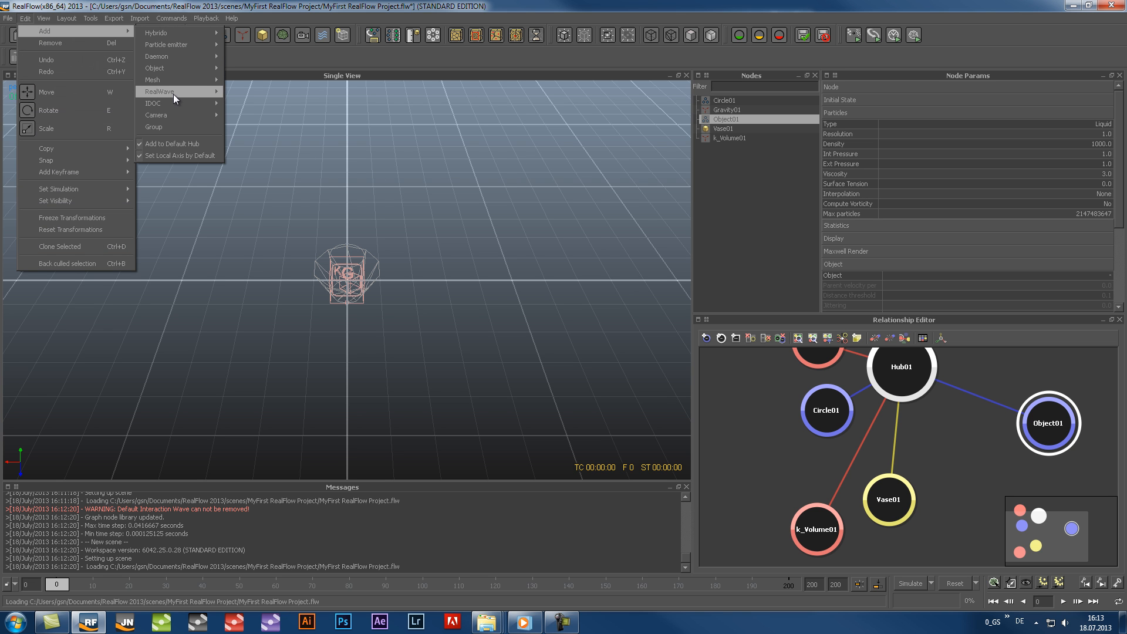
pyautogui.moveTo(174, 94)
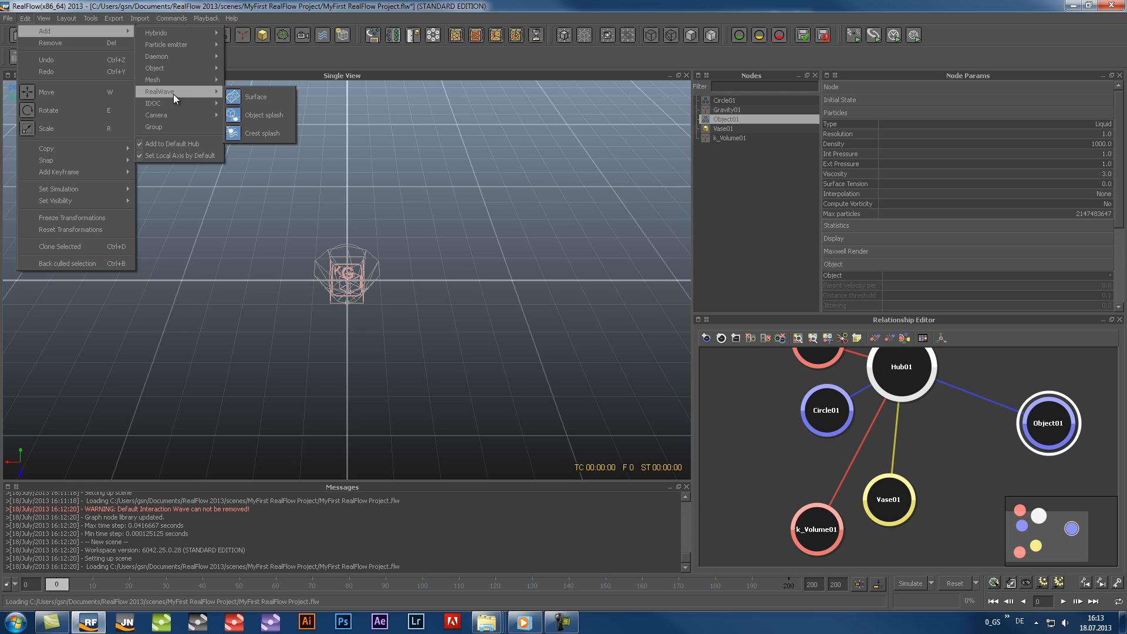
pyautogui.click(256, 96)
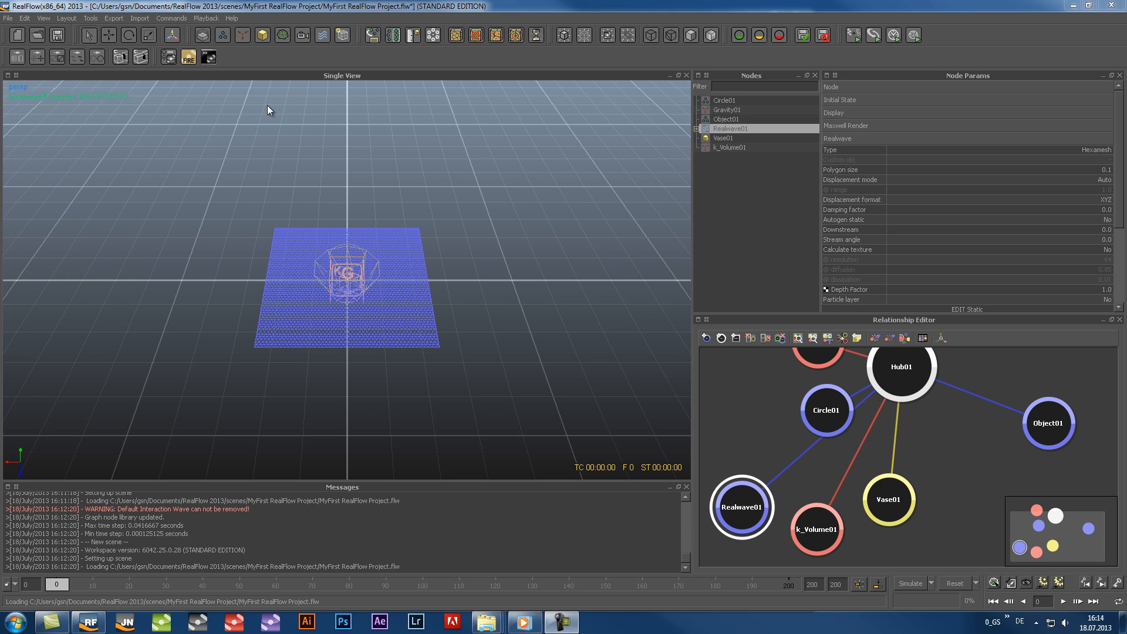
# Delete all nodes from the scene, from the circle emitter through to the k Volume daemon
pyautogui.click(719, 101)
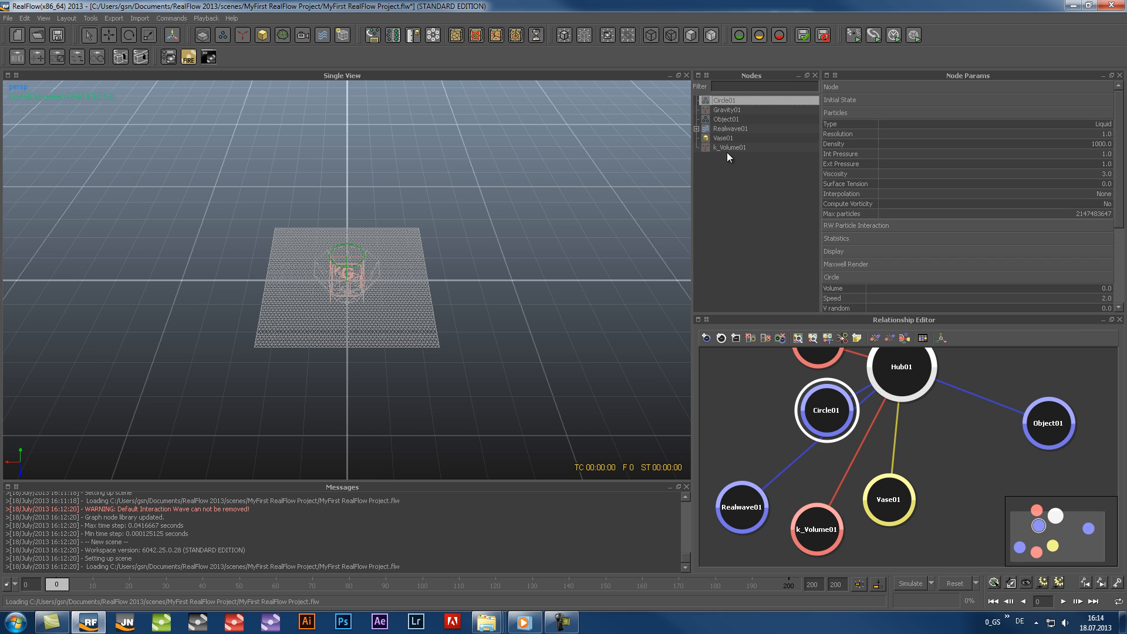
pyautogui.keyDown('shift'); pyautogui.click(729, 149); pyautogui.keyUp('shift')
pyautogui.press('Delete')
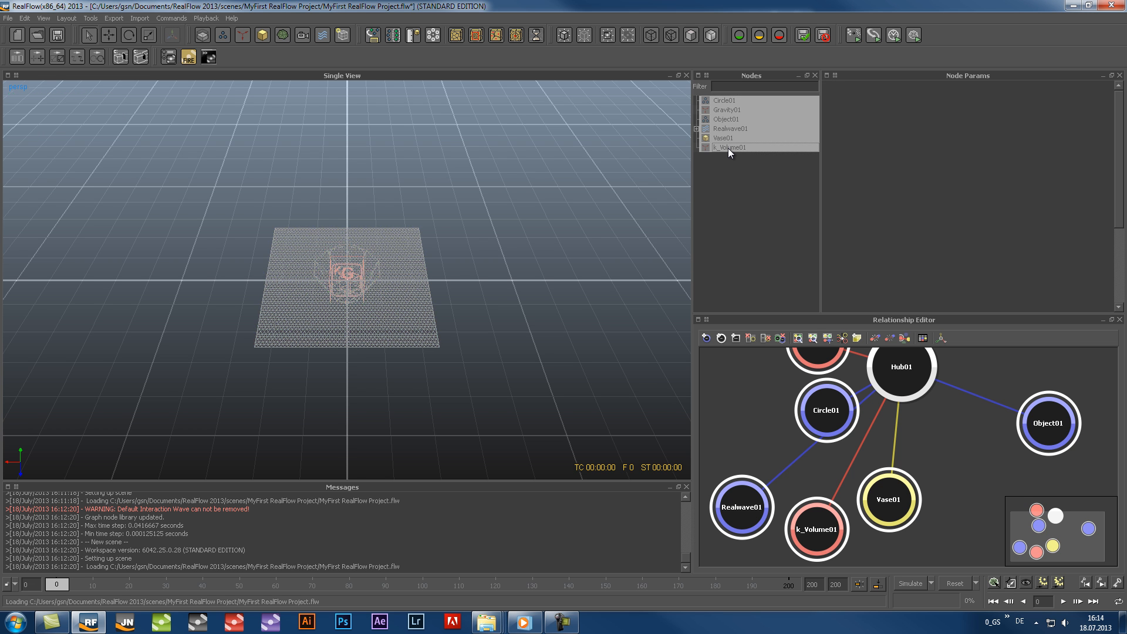
# Import the object file Statue.sd from the project's objects folder
pyautogui.click(140, 18)
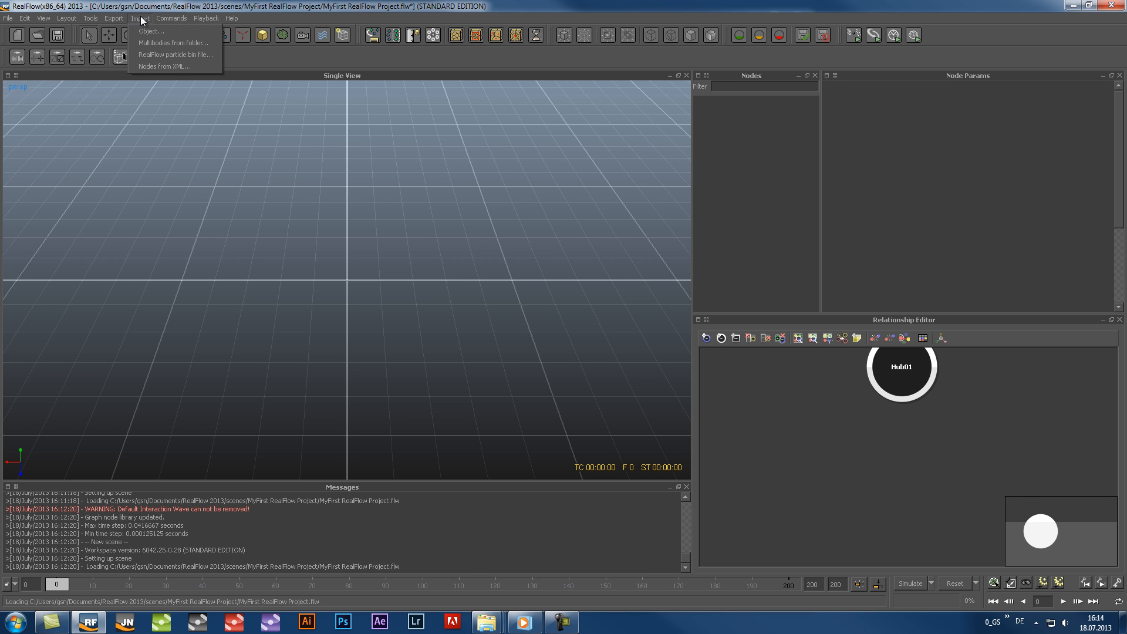
pyautogui.click(143, 30)
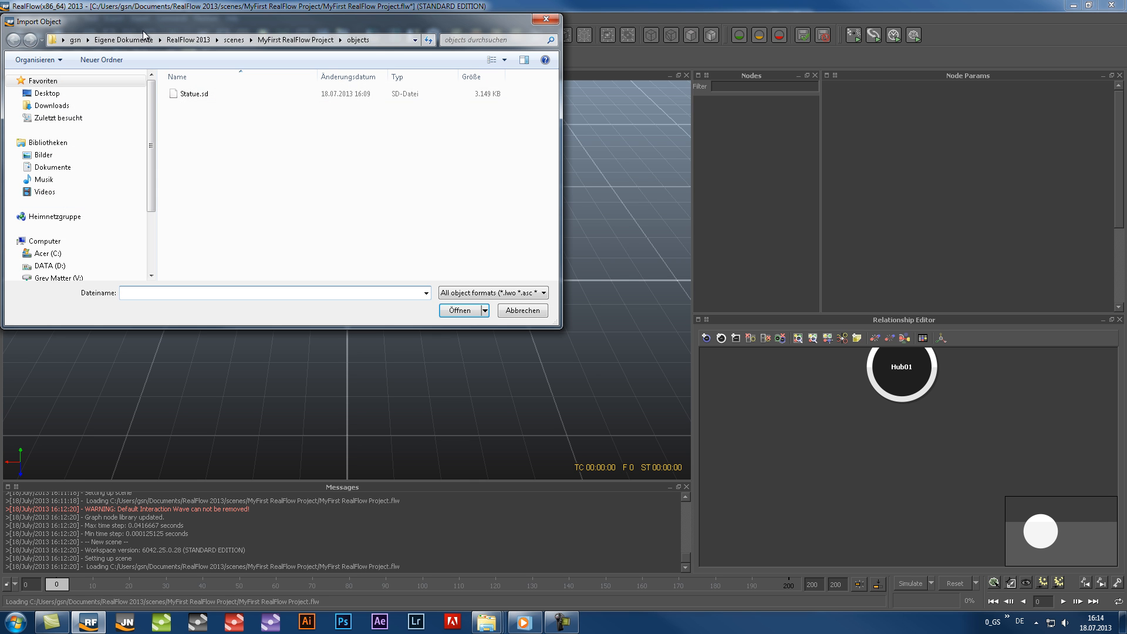
pyautogui.click(205, 95)
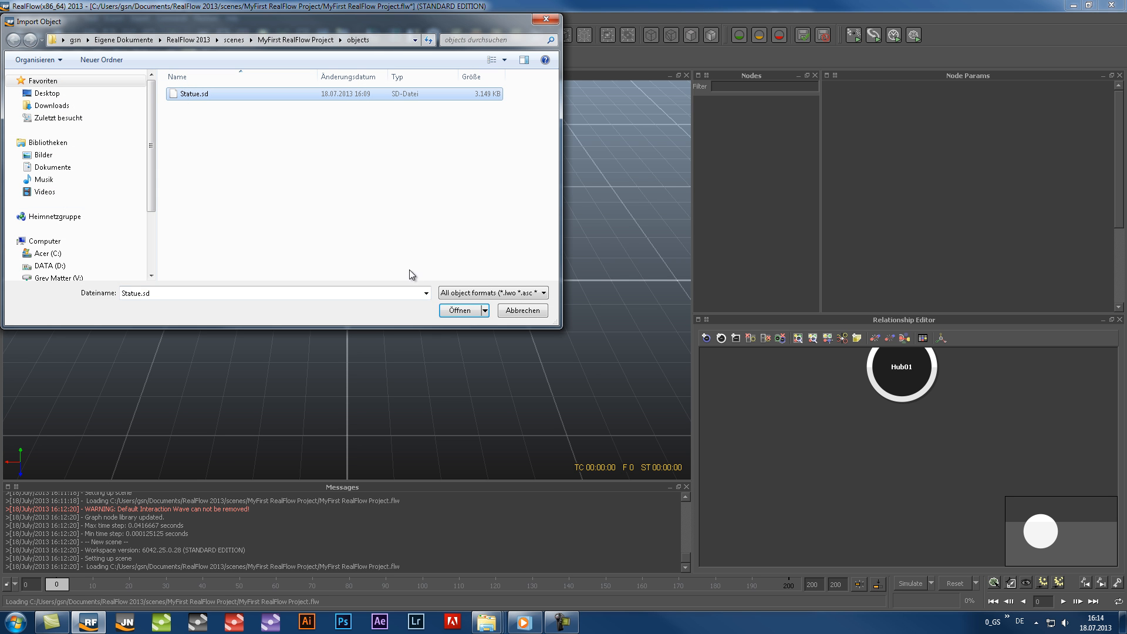
pyautogui.click(460, 310)
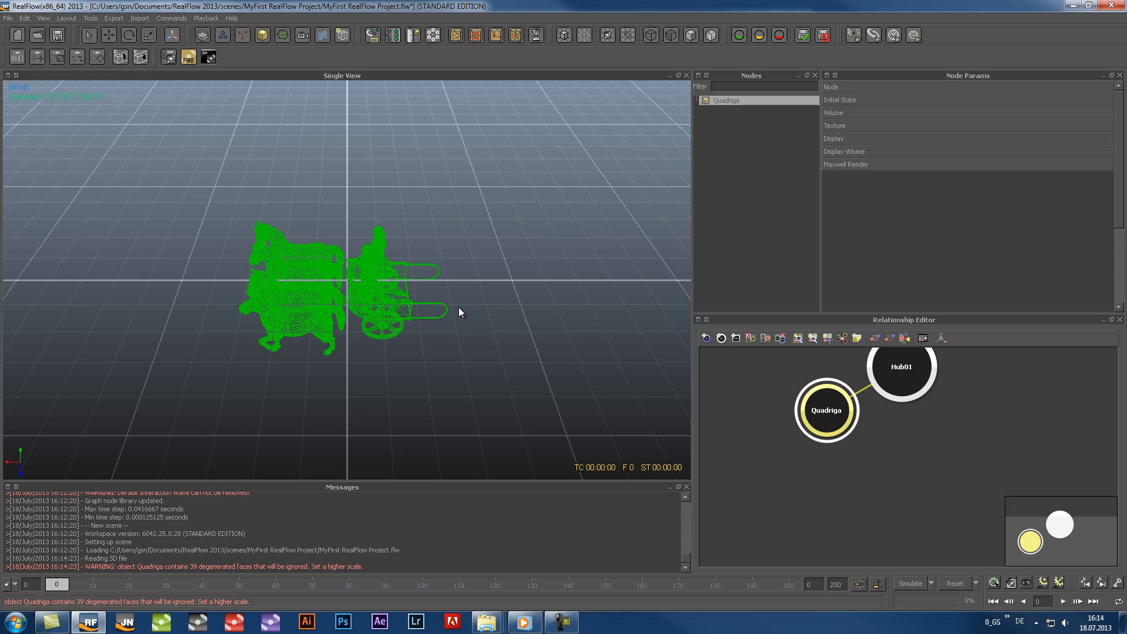
pyautogui.click(139, 18)
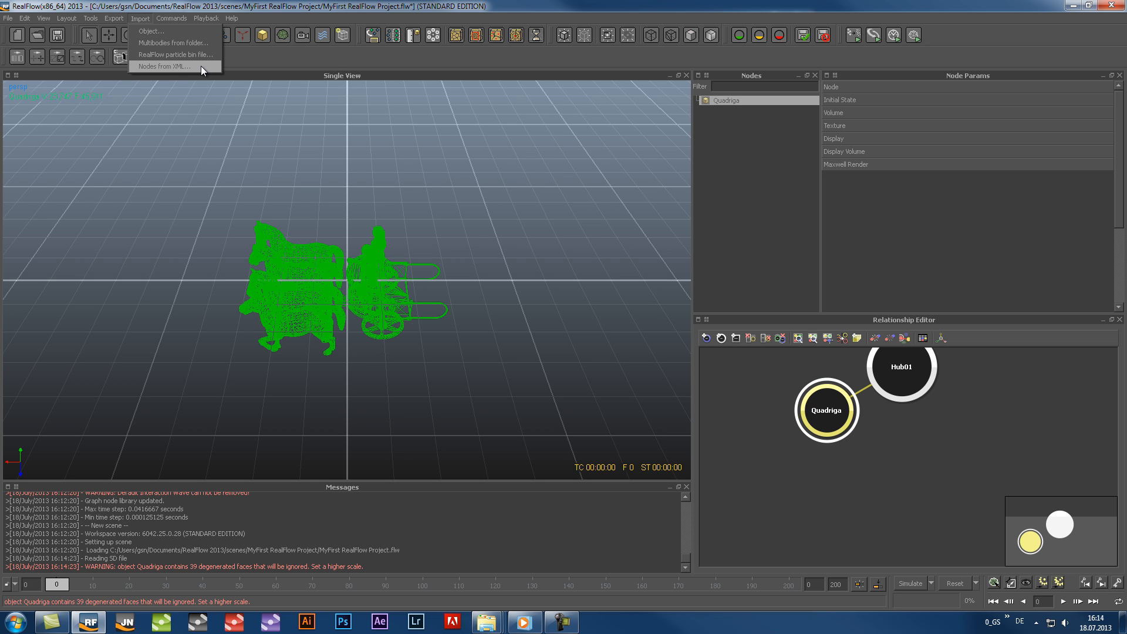
pyautogui.click(272, 63)
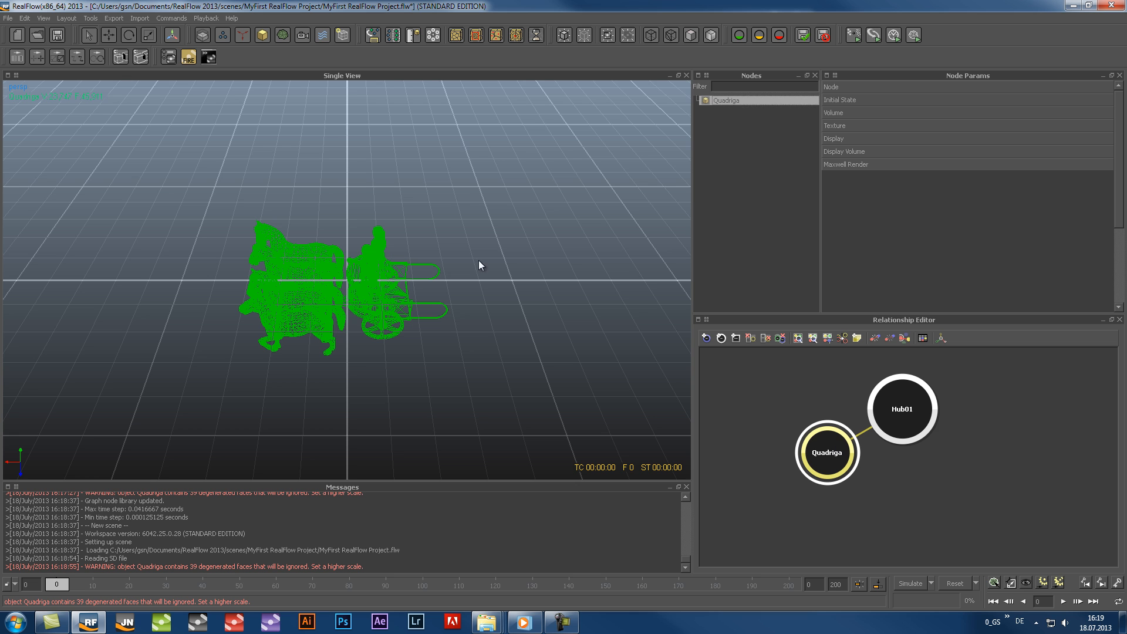
# Expand the Node, Volume and Display parameter groups of the Quadriga object and examine their settings
pyautogui.click(862, 87)
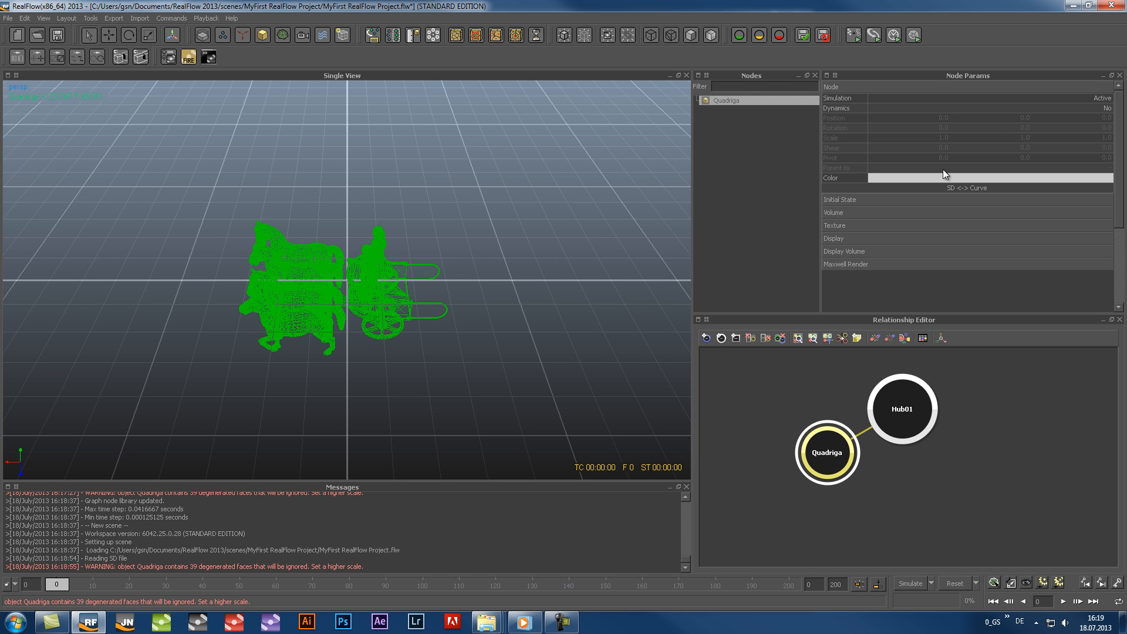
pyautogui.click(857, 211)
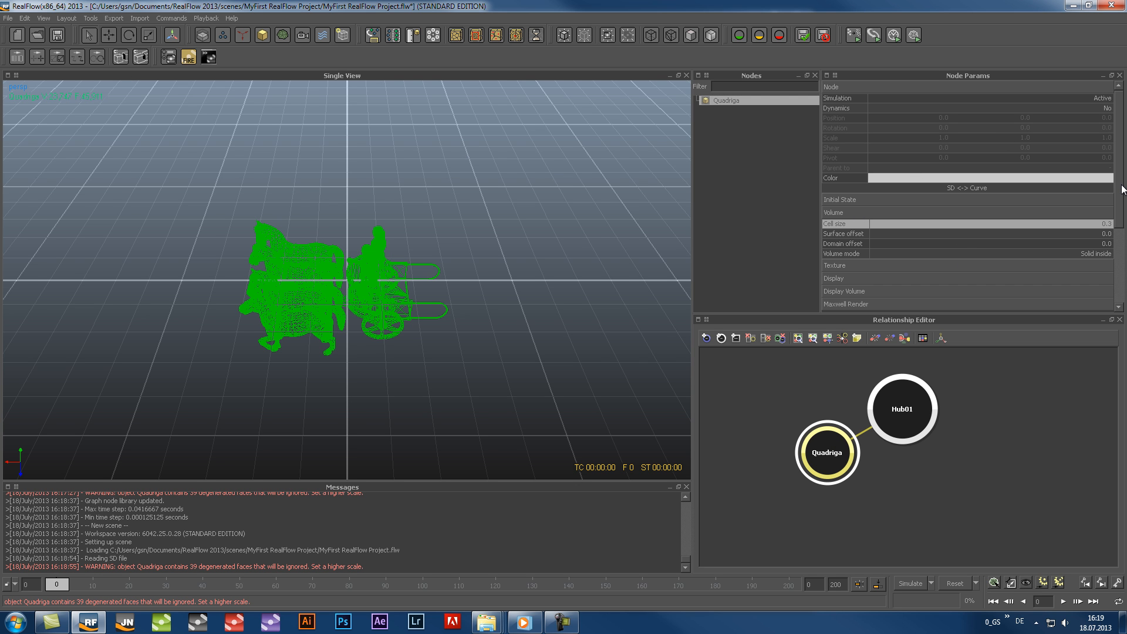
pyautogui.scroll(-3, 1121, 189)
pyautogui.click(872, 194)
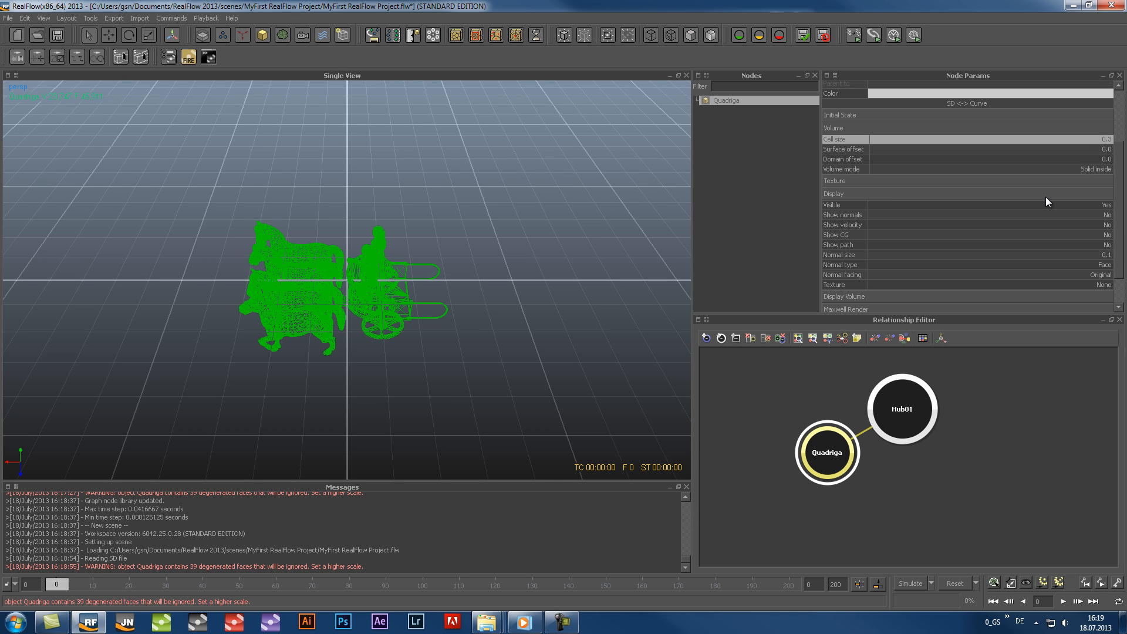
pyautogui.scroll(-1, 1115, 207)
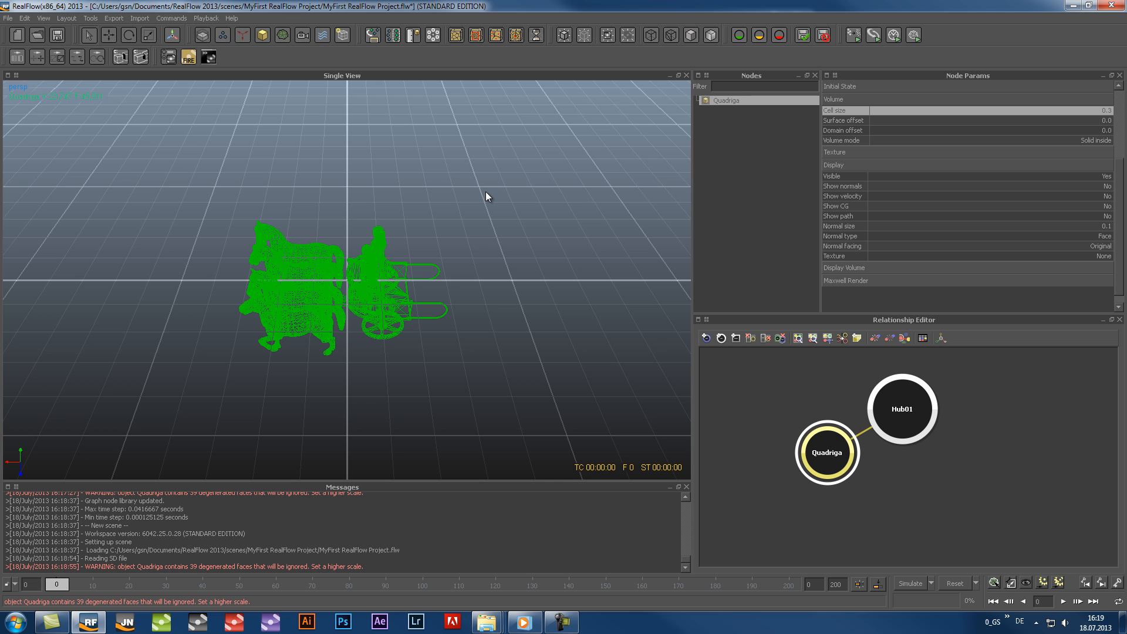
# View the Quadriga statue from the top, front and side, ending in the perspective view
pyautogui.press('1')
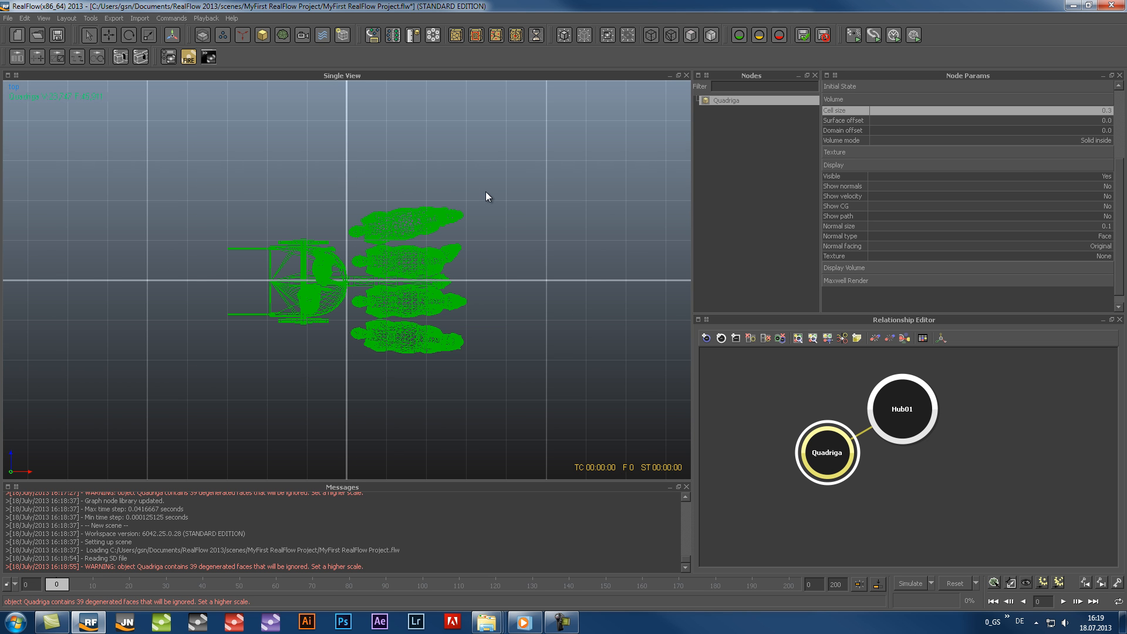
pyautogui.press('2')
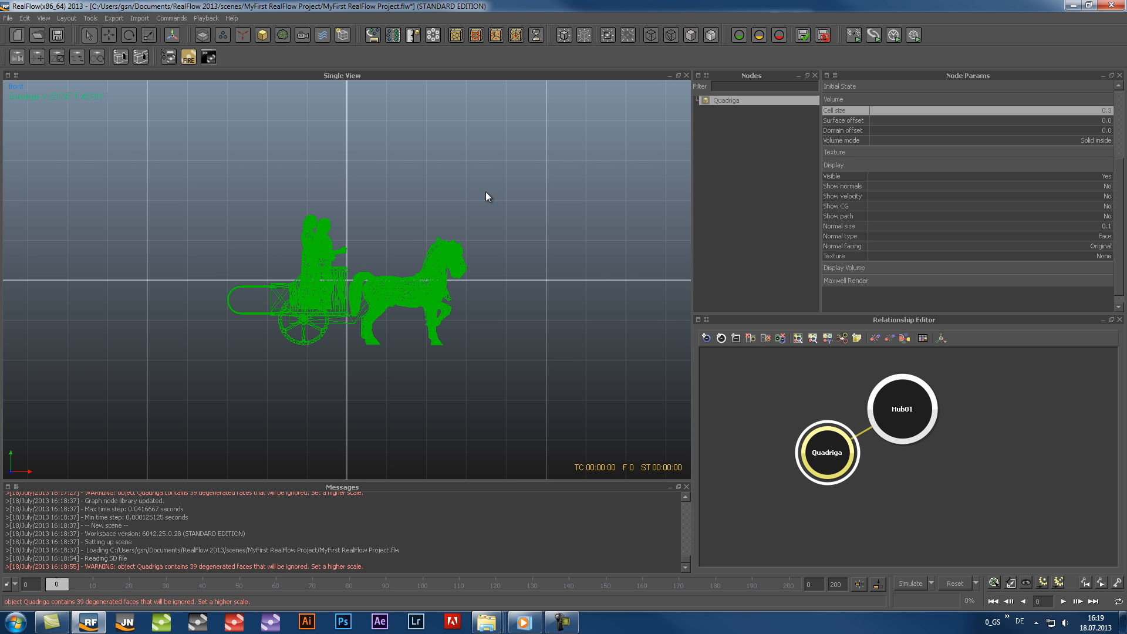
pyautogui.press('3')
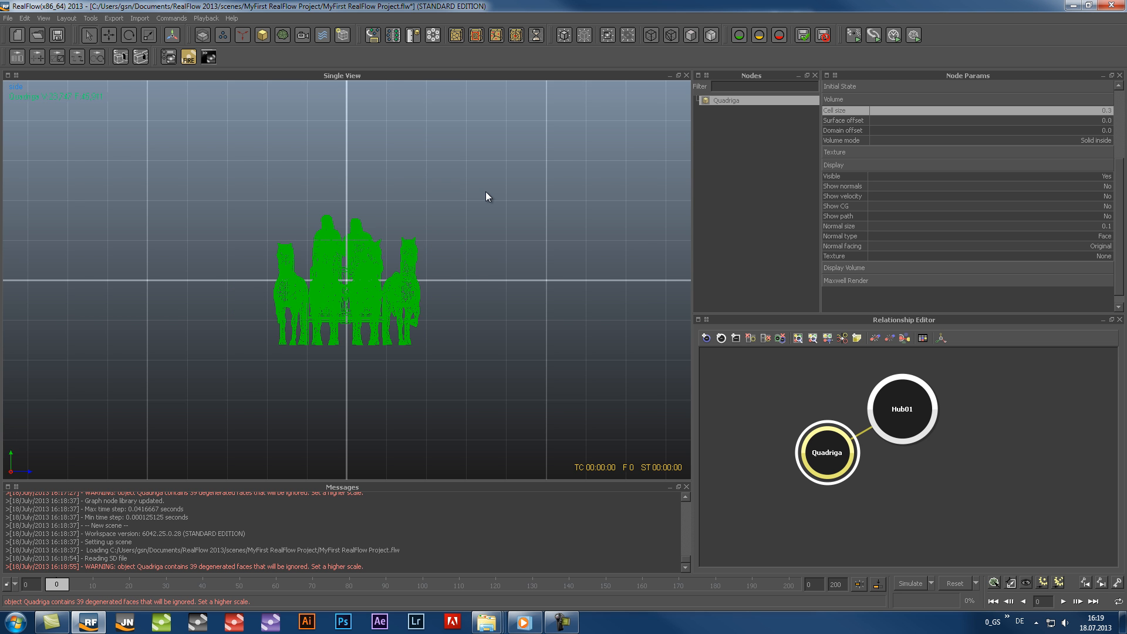
pyautogui.press('4')
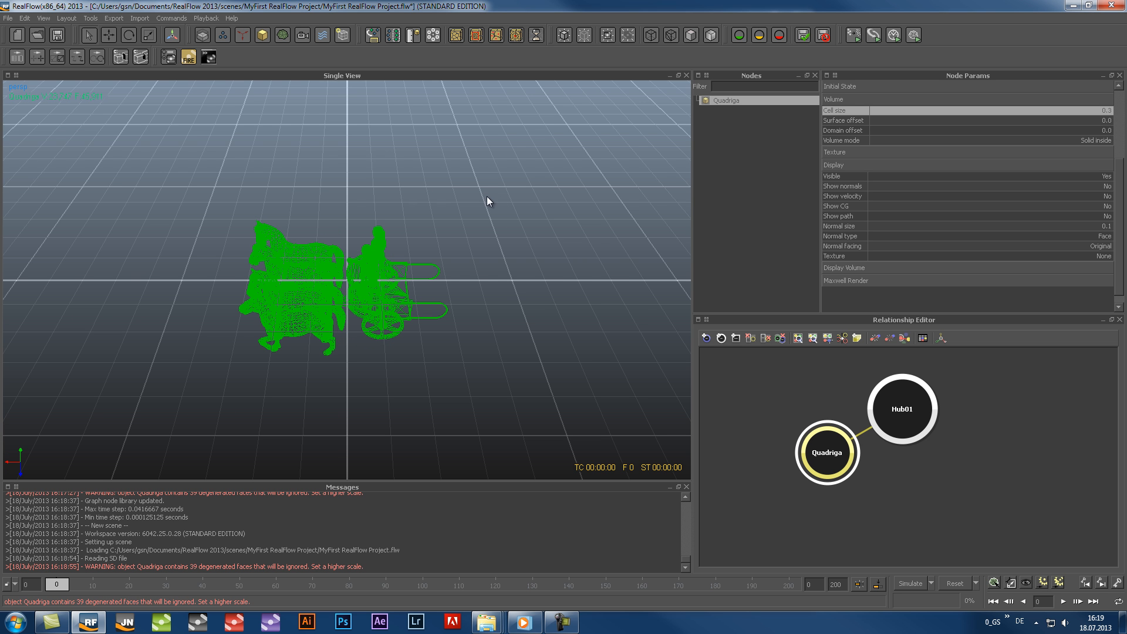
# Add a camera to the scene and look through it with the camera safe frame turned off
pyautogui.click(303, 37)
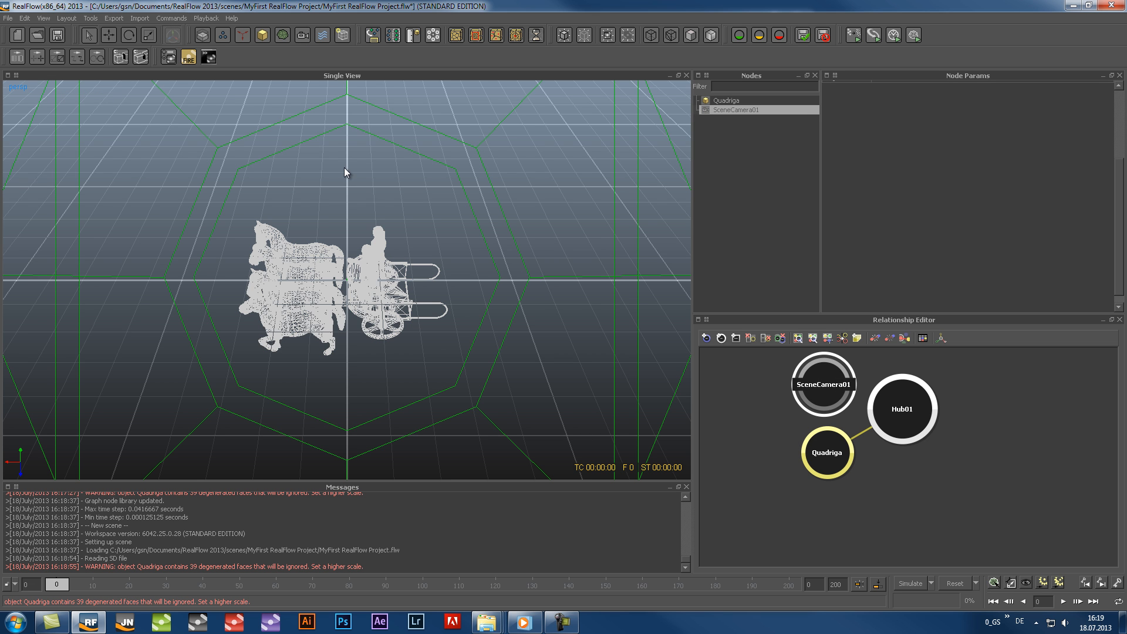
pyautogui.press('5')
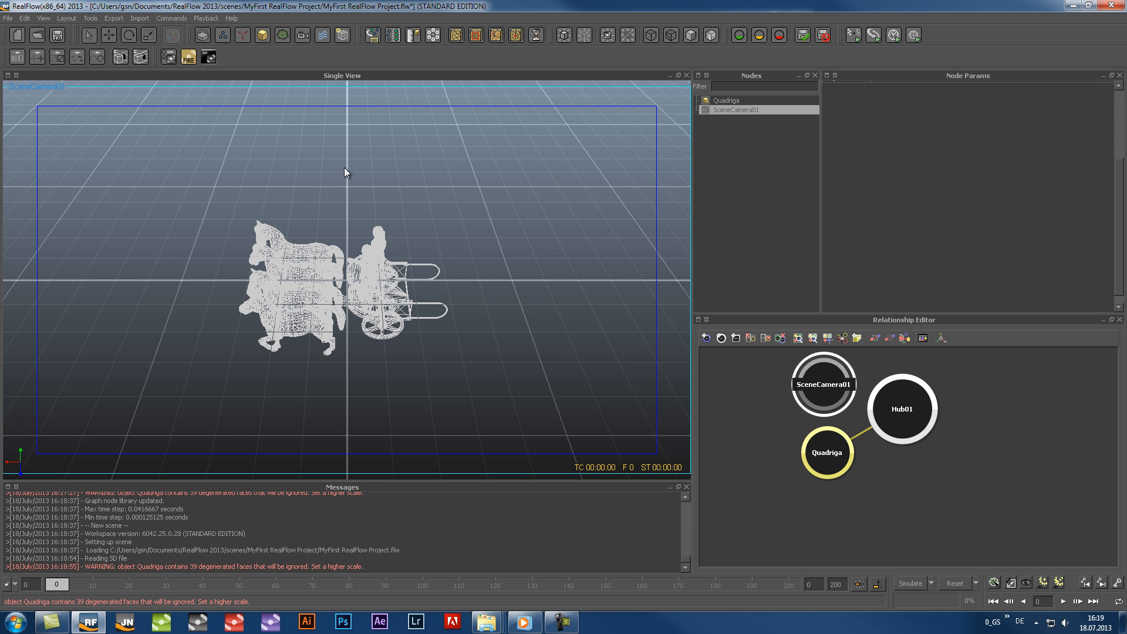
pyautogui.press('3')
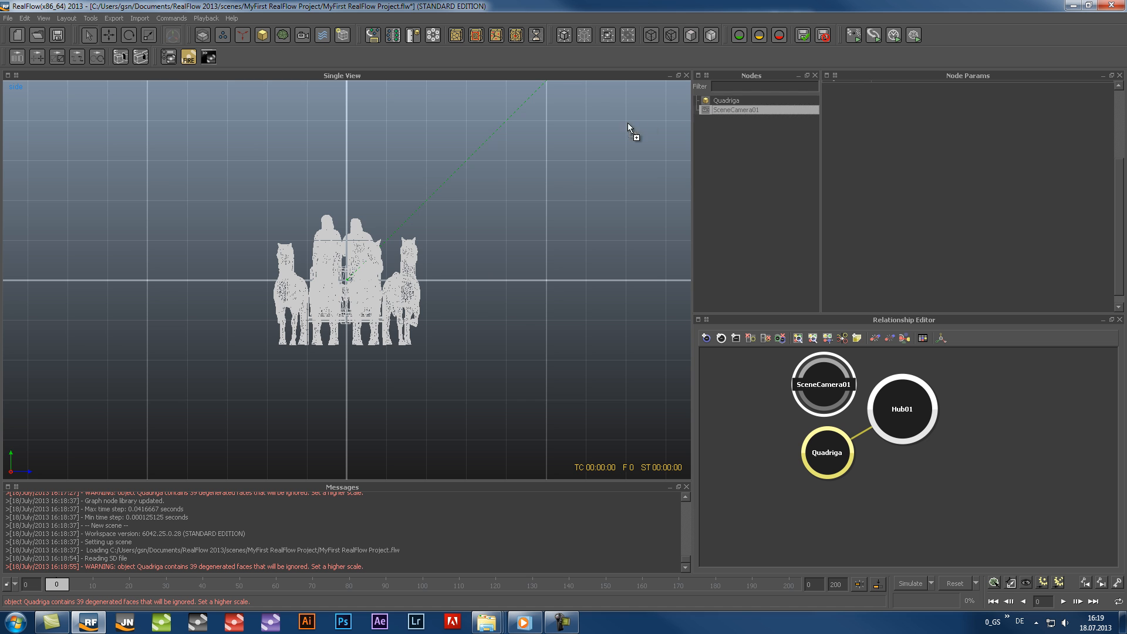
pyautogui.press('5')
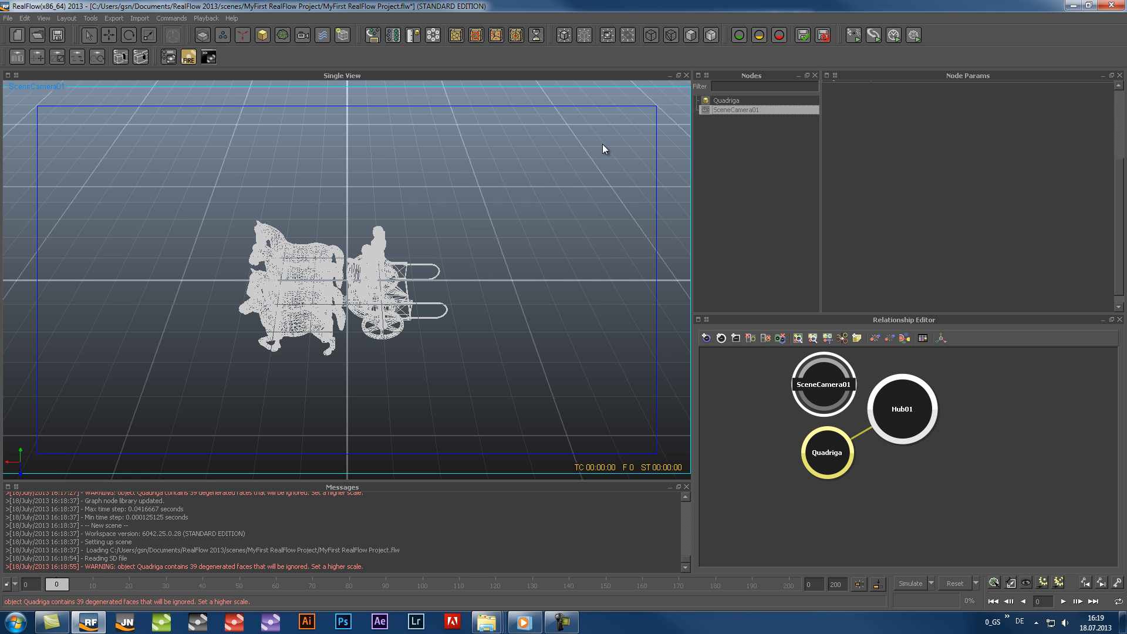
pyautogui.click(46, 18)
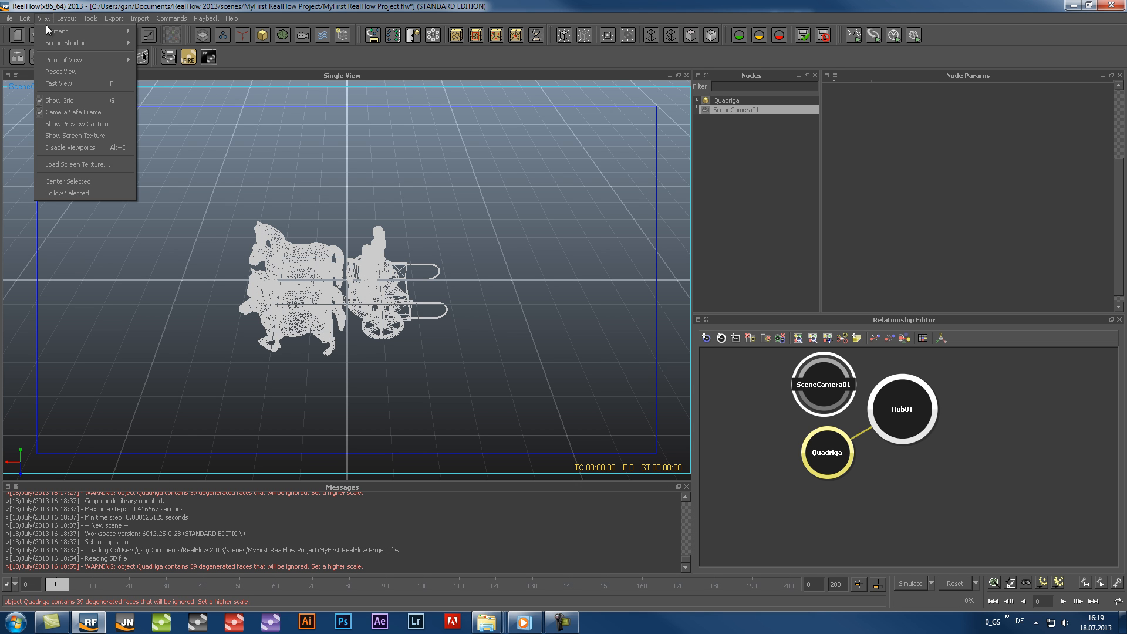
pyautogui.click(61, 111)
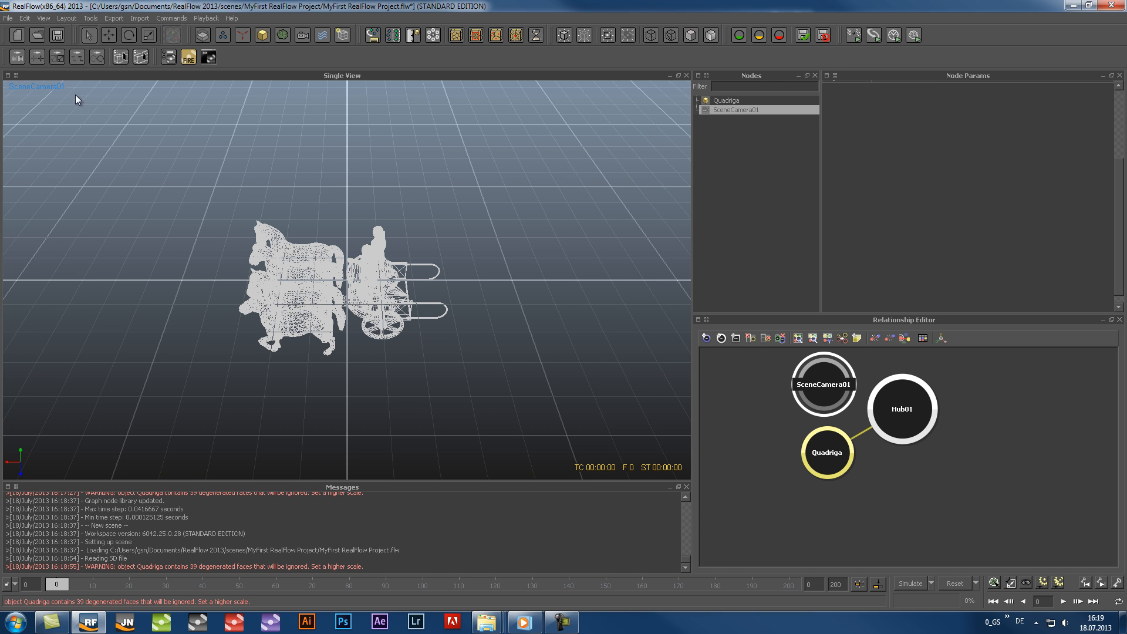
# Try the Bounding Box scene shading and return the scene to Wireframe
pyautogui.click(44, 18)
pyautogui.moveTo(46, 44)
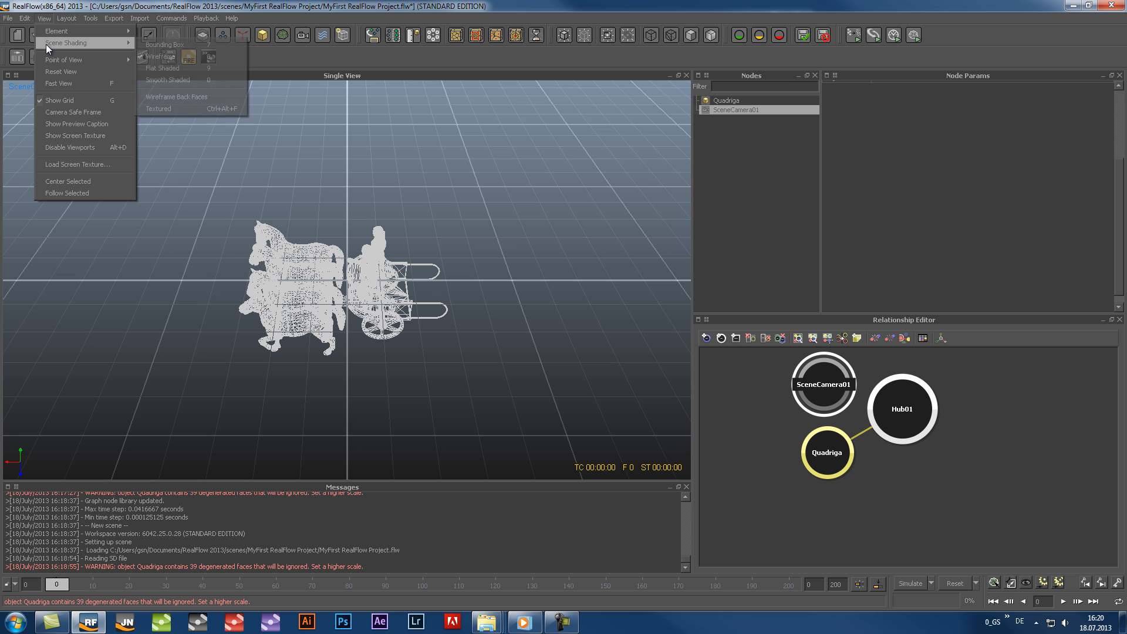
pyautogui.click(164, 48)
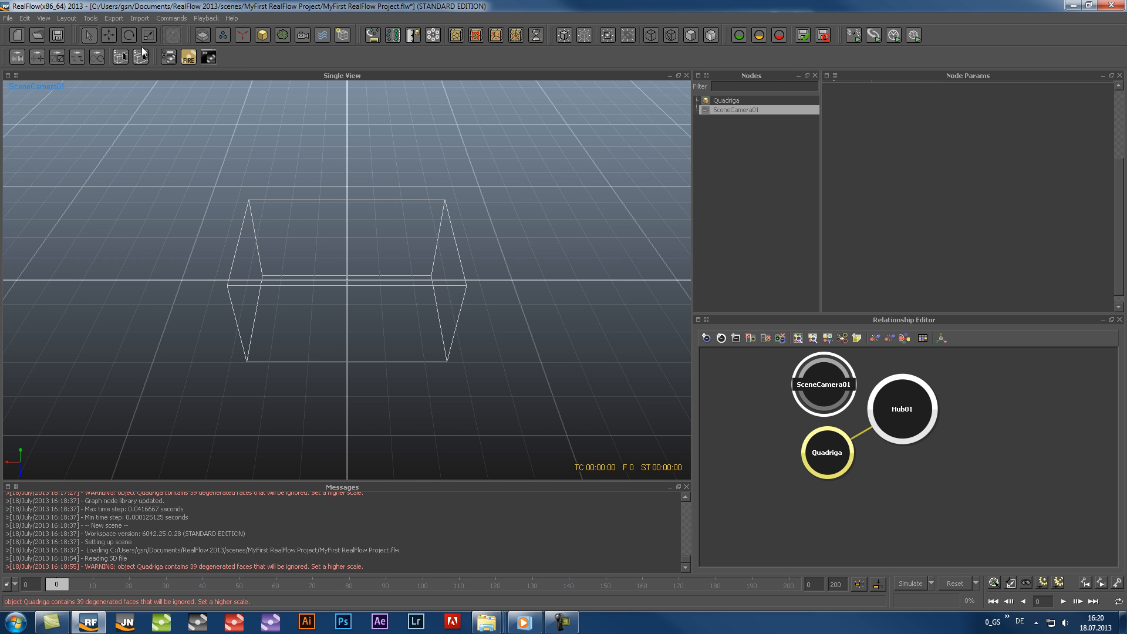
pyautogui.click(49, 17)
pyautogui.moveTo(54, 42)
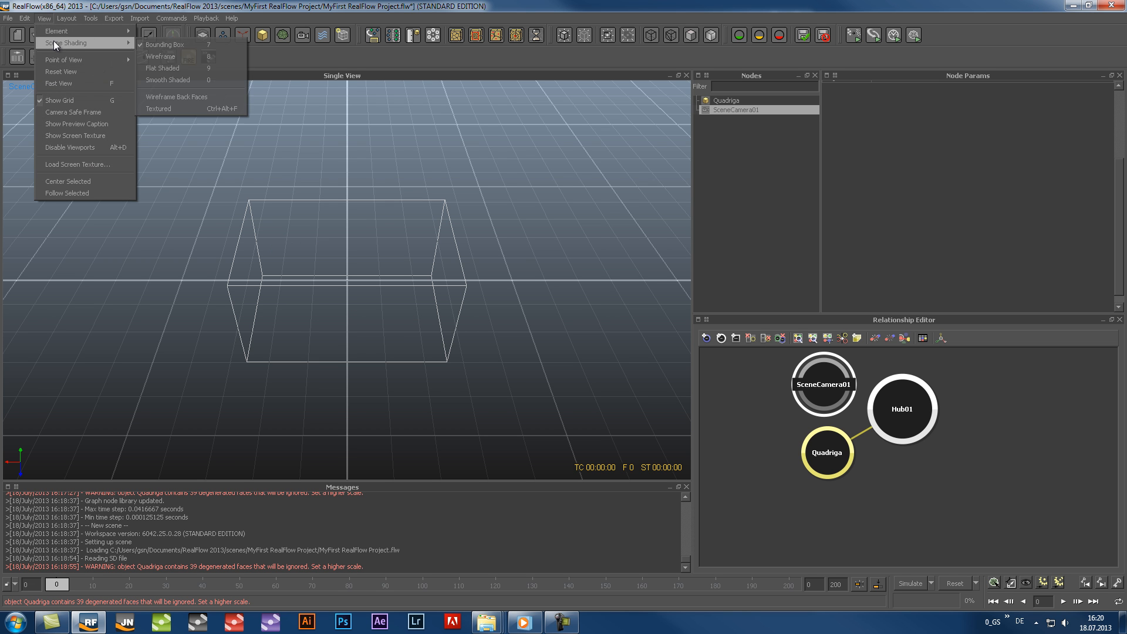
pyautogui.click(174, 58)
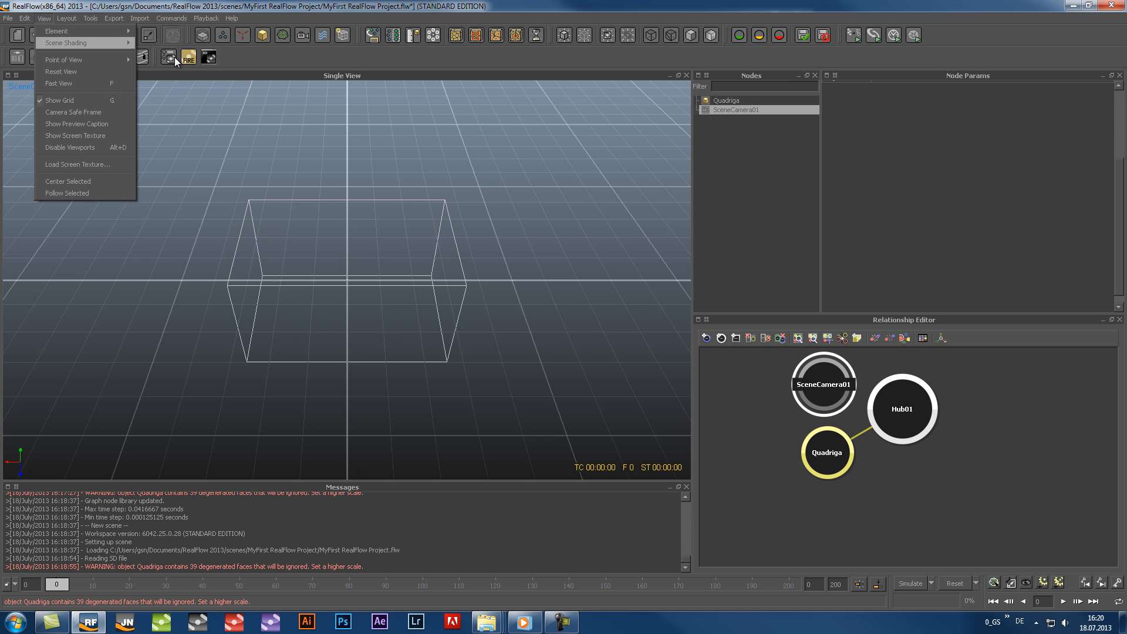
# Change the scene shading of the camera view from within the viewport
pyautogui.rightClick(509, 183)
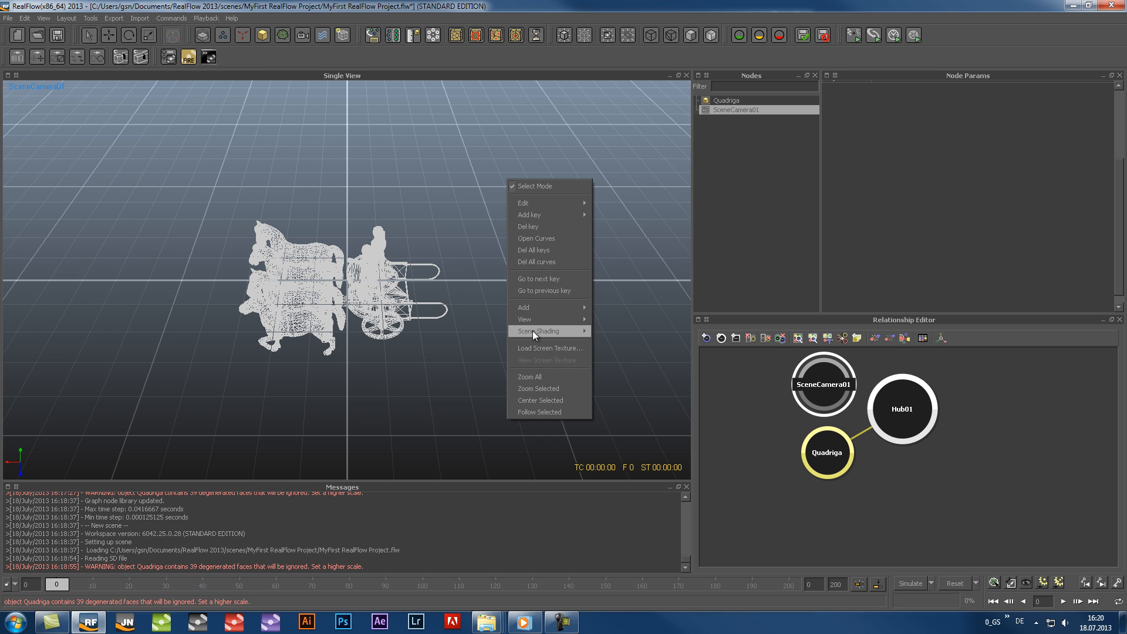
pyautogui.moveTo(534, 332)
pyautogui.click(622, 359)
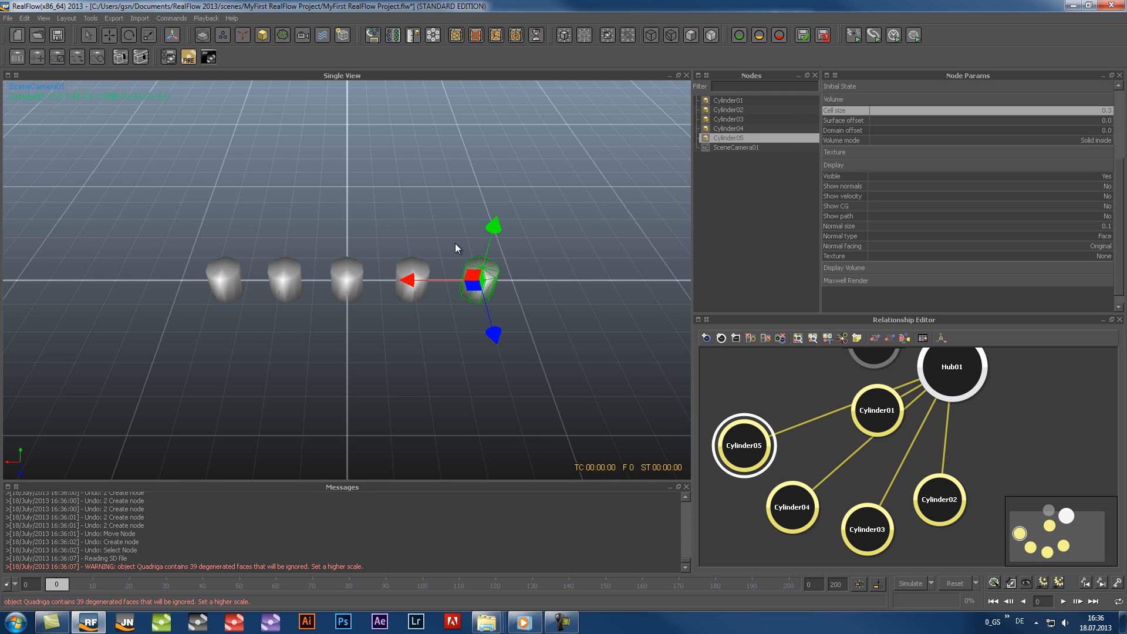
# Display Cylinder05 as wireframe and Cylinder02 as a bounding box
pyautogui.click(671, 36)
pyautogui.click(718, 110)
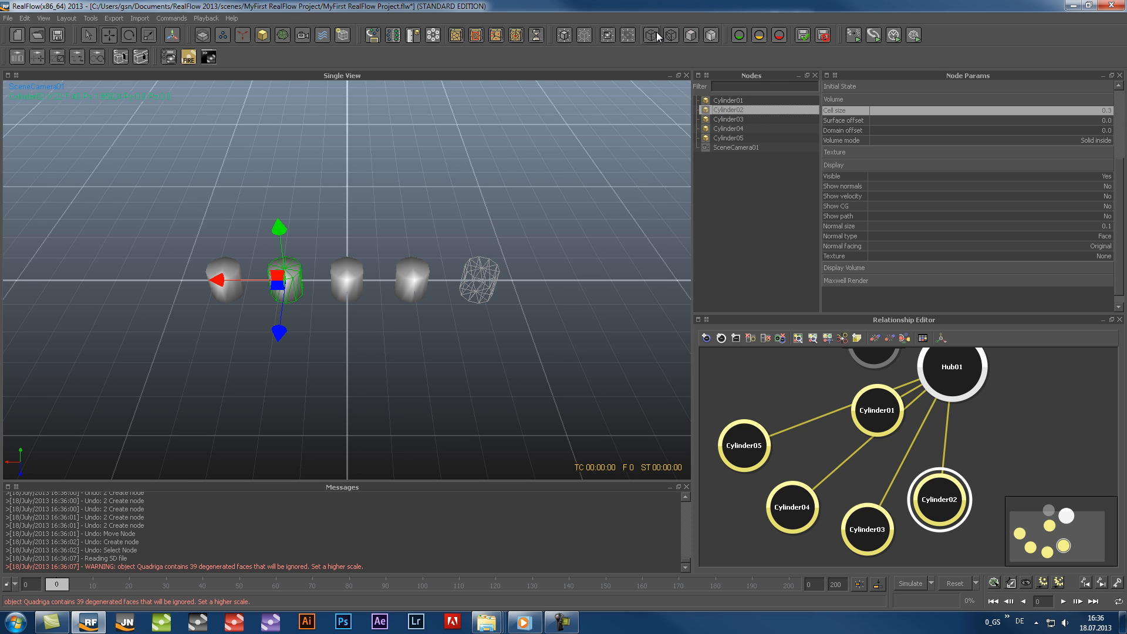
pyautogui.click(653, 34)
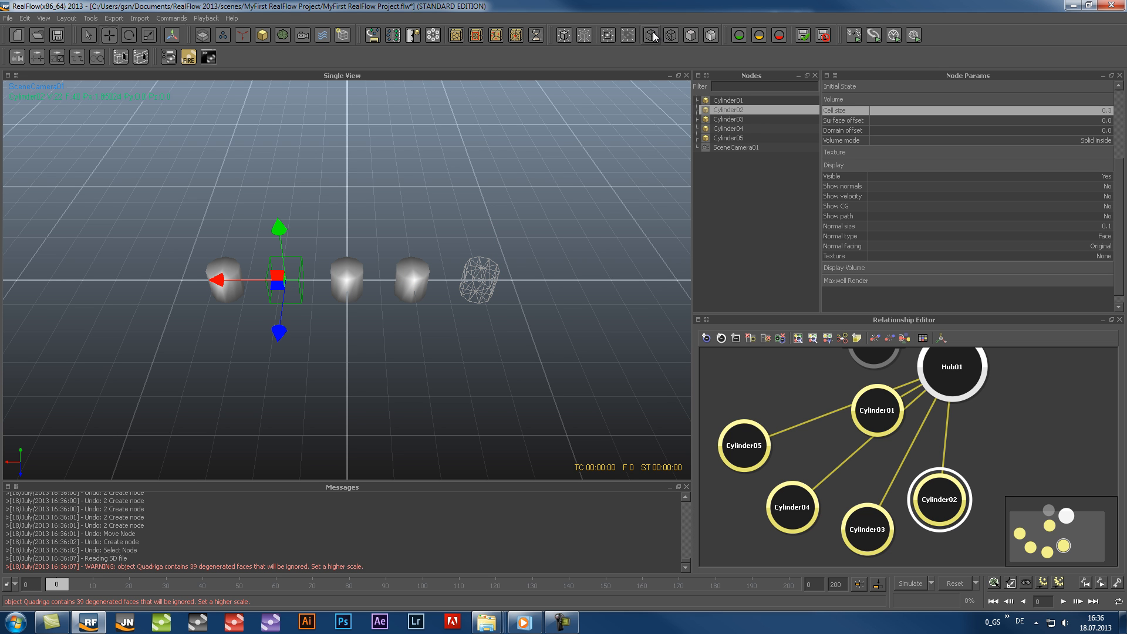
# Display Cylinder04 as flat shaded and clear the selection
pyautogui.click(726, 129)
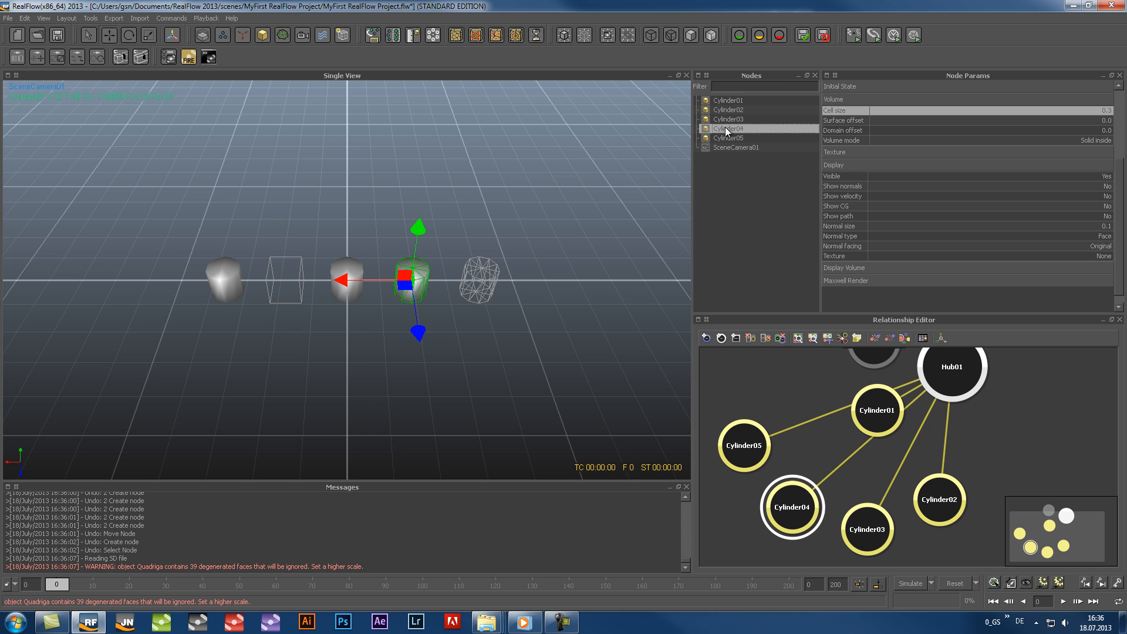
pyautogui.click(690, 35)
pyautogui.click(529, 231)
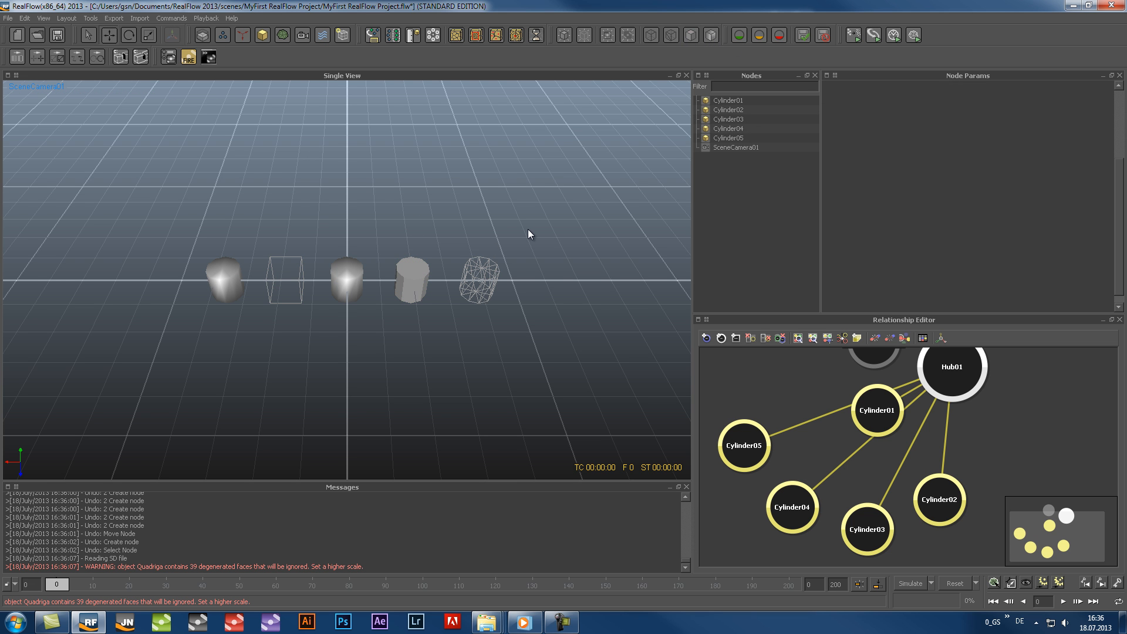
# Hide Cylinder01 and Cylinder03 in the viewport
pyautogui.click(704, 101)
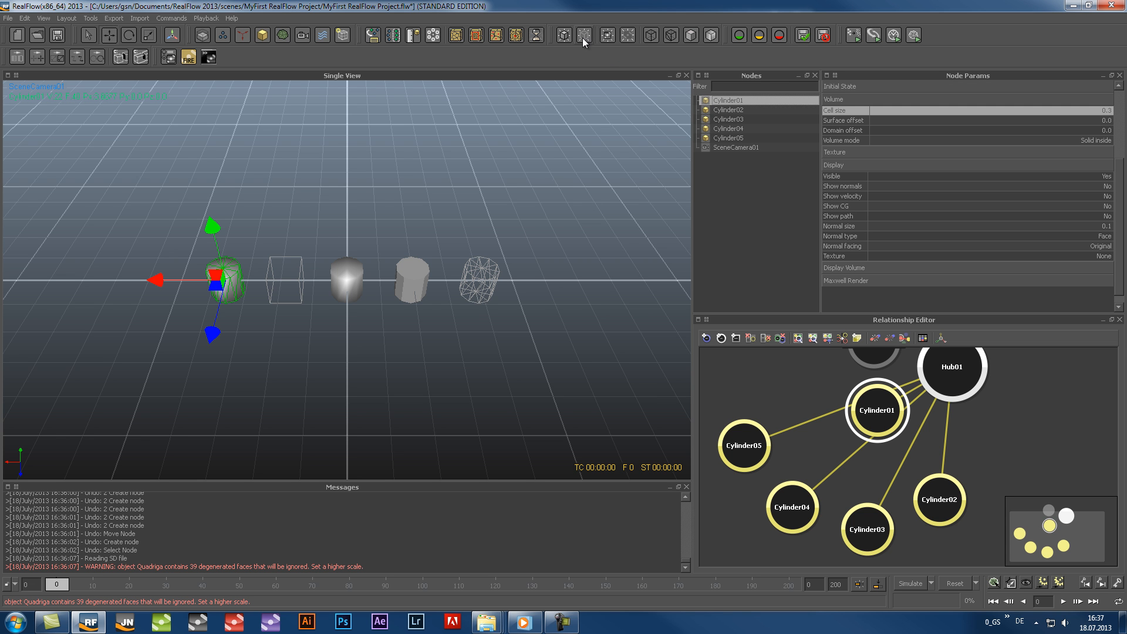
pyautogui.click(583, 37)
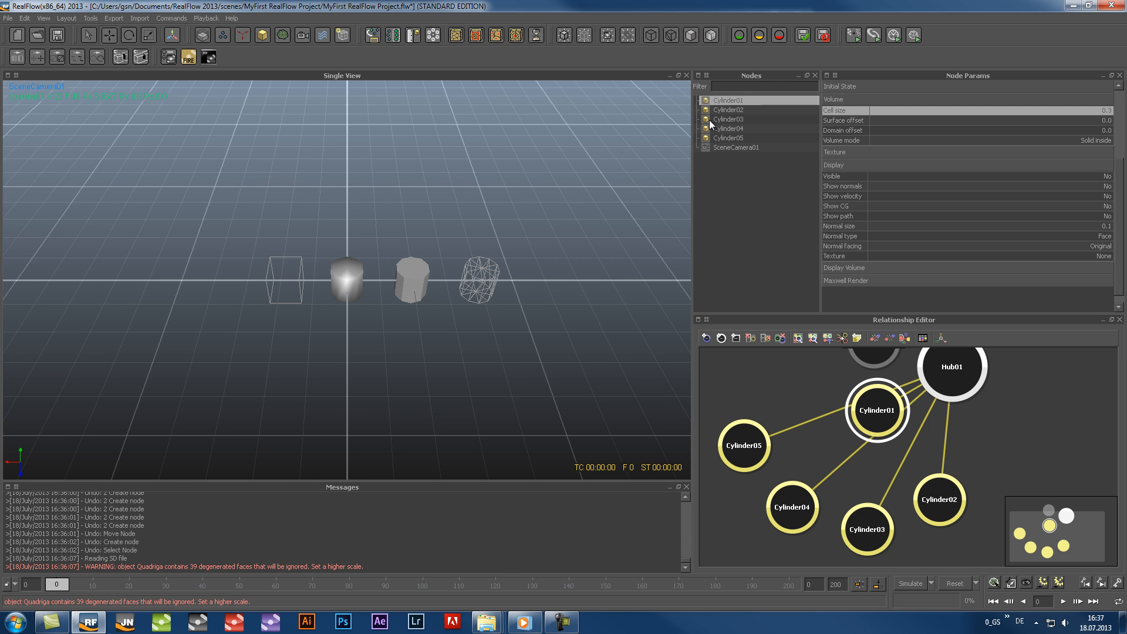
pyautogui.click(709, 119)
pyautogui.click(589, 33)
pyautogui.click(732, 198)
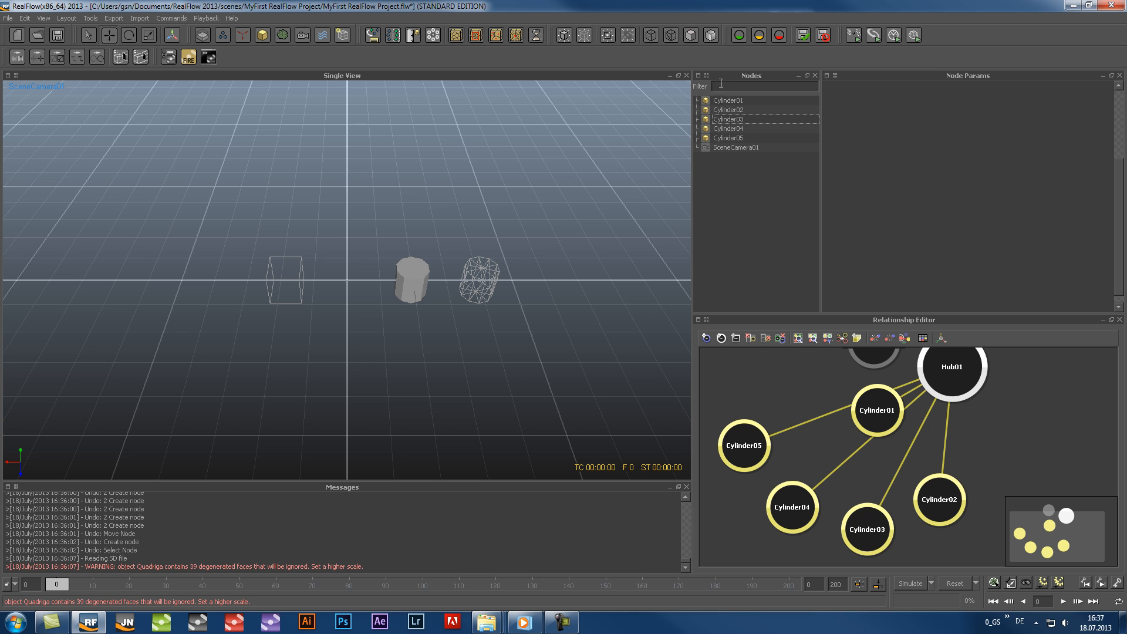
# Show all five cylinders together, hide them and make them visible again
pyautogui.click(726, 101)
pyautogui.keyDown('shift'); pyautogui.click(728, 136); pyautogui.keyUp('shift')
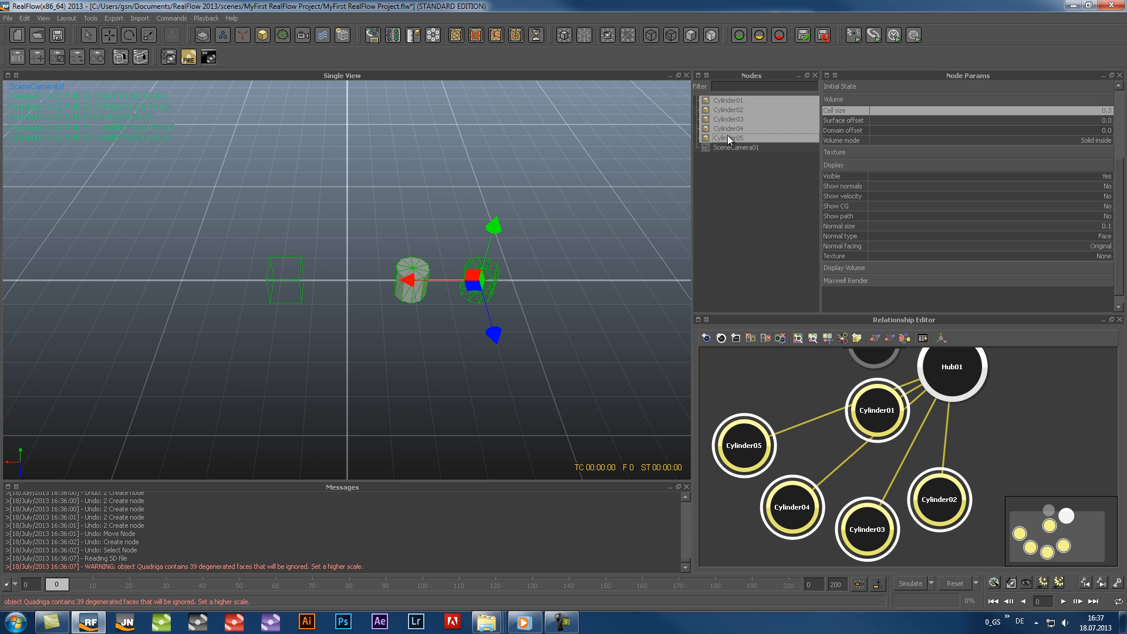
pyautogui.click(563, 37)
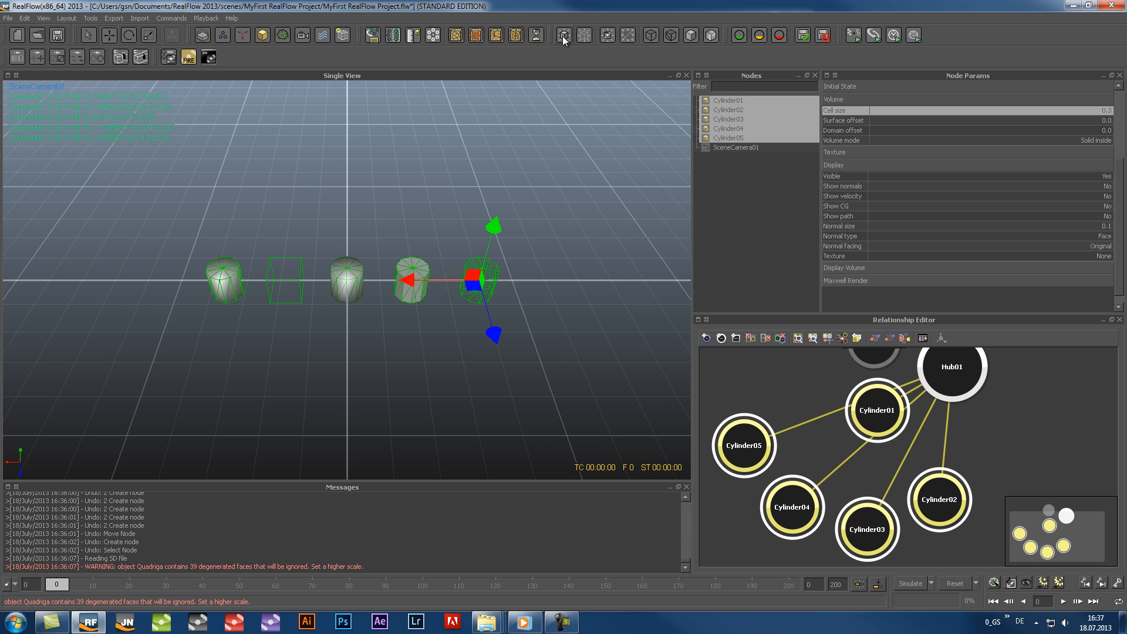
pyautogui.click(583, 35)
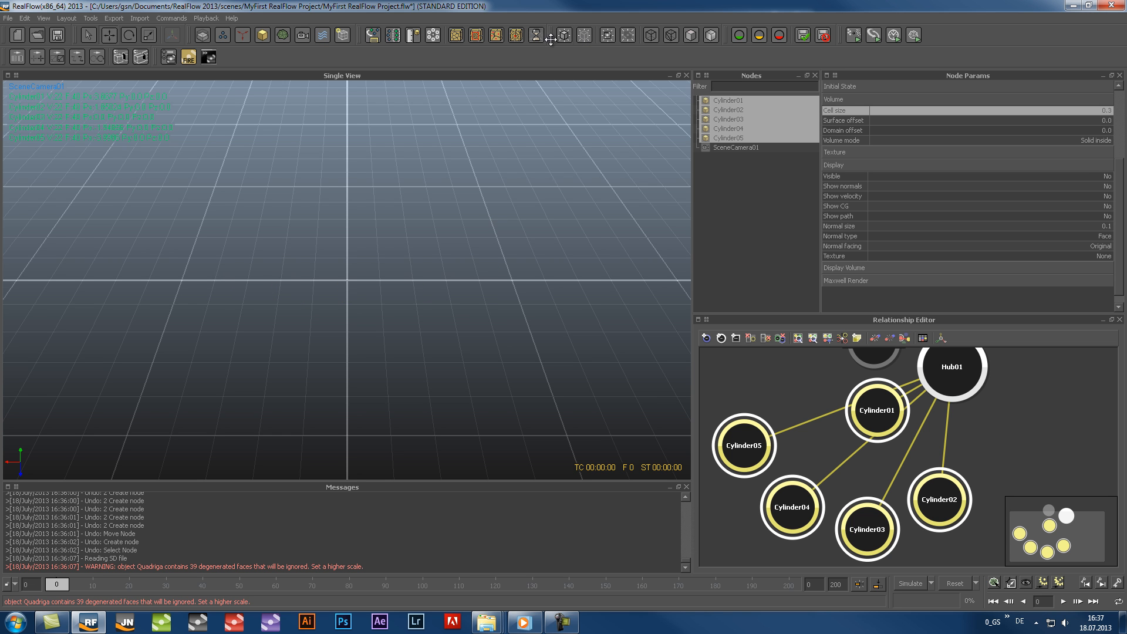
pyautogui.click(563, 36)
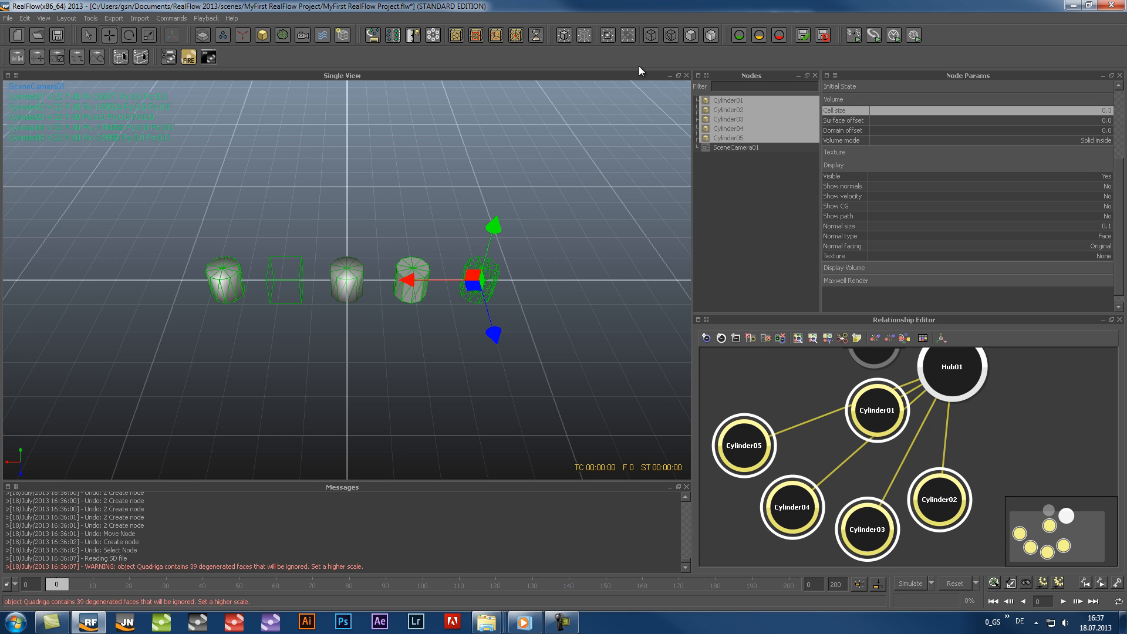
# Display Cylinder02 through Cylinder04 as flat shaded and clear the selection
pyautogui.click(721, 109)
pyautogui.keyDown('shift'); pyautogui.click(724, 129); pyautogui.keyUp('shift')
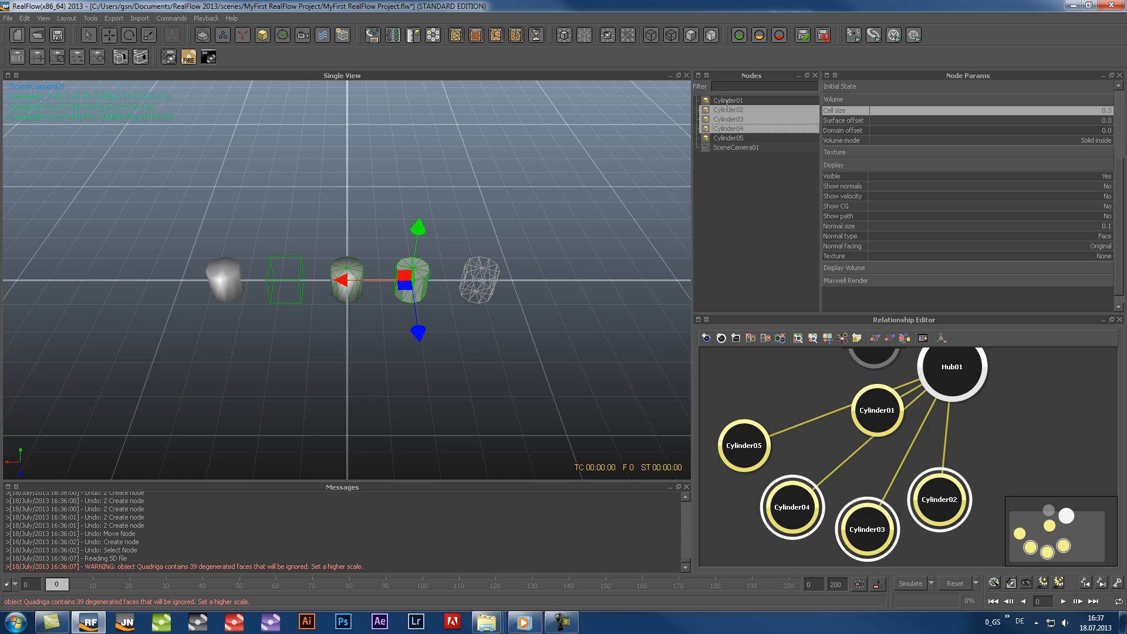
pyautogui.click(691, 35)
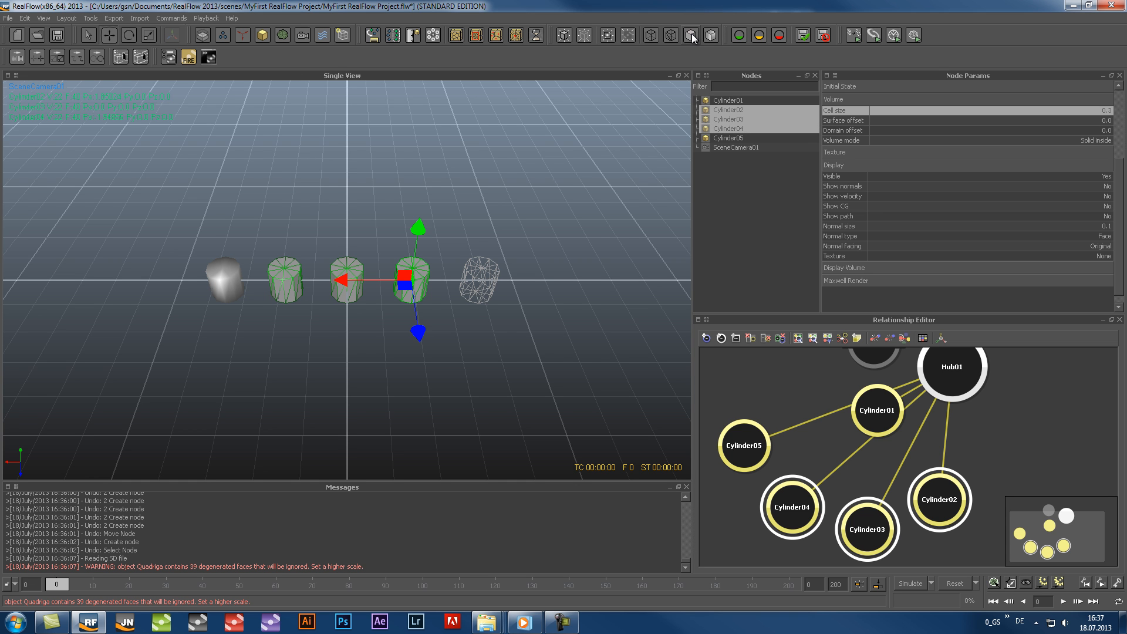
pyautogui.click(719, 177)
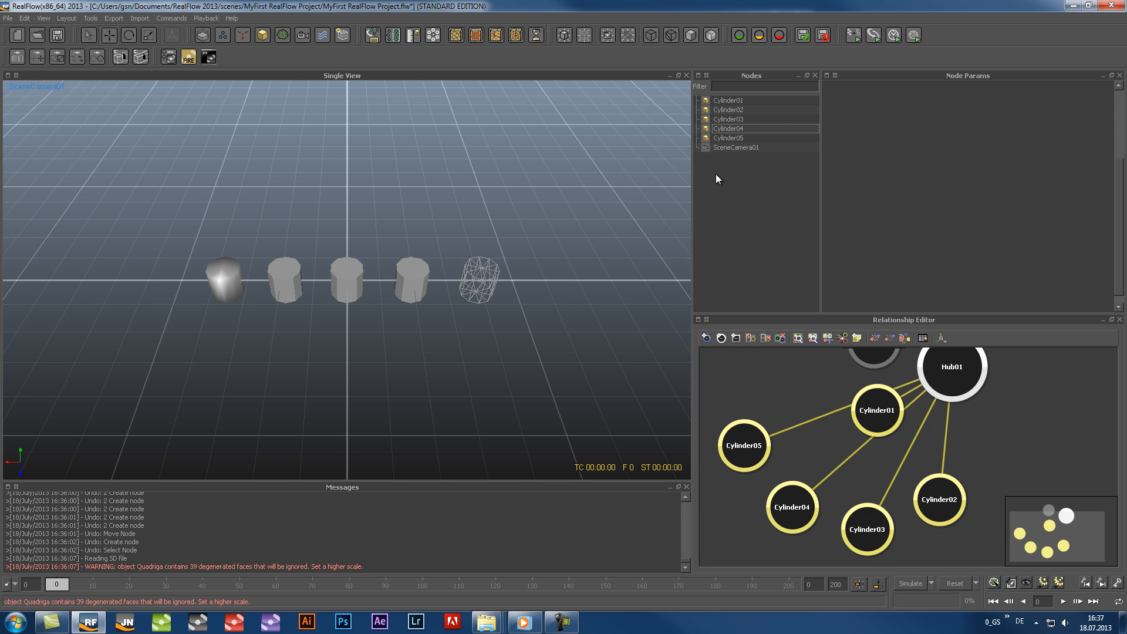
# Look at the row of cylinders from the top, front and side views
pyautogui.press('1')
pyautogui.press('2')
pyautogui.press('3')
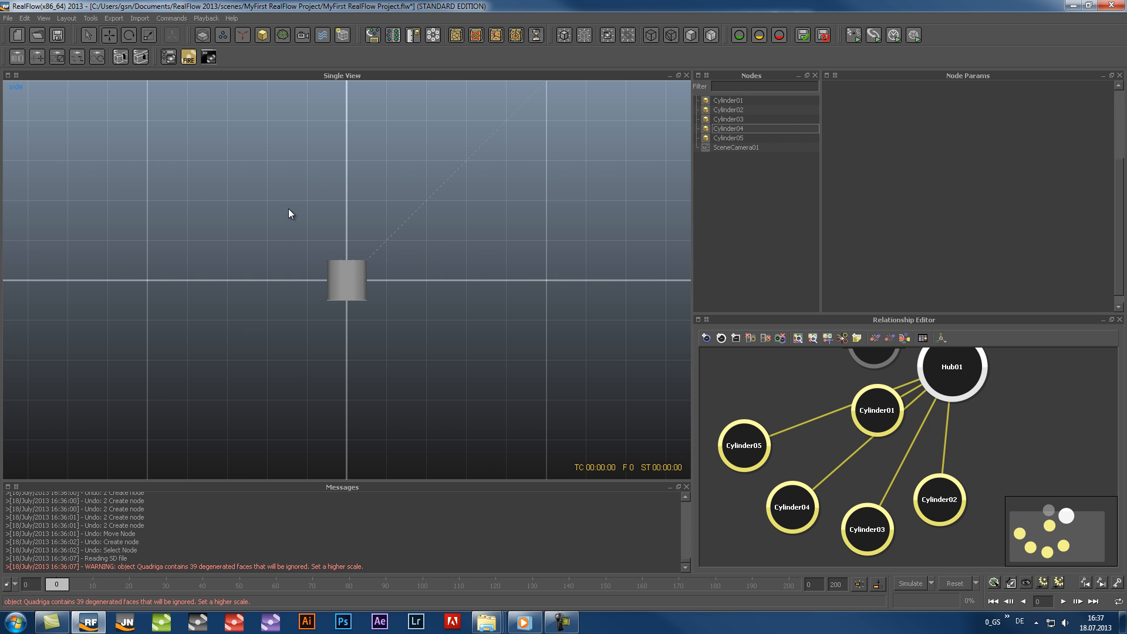
# Cycle the selection through the overlapping cylinders in the side view
pyautogui.click(343, 280)
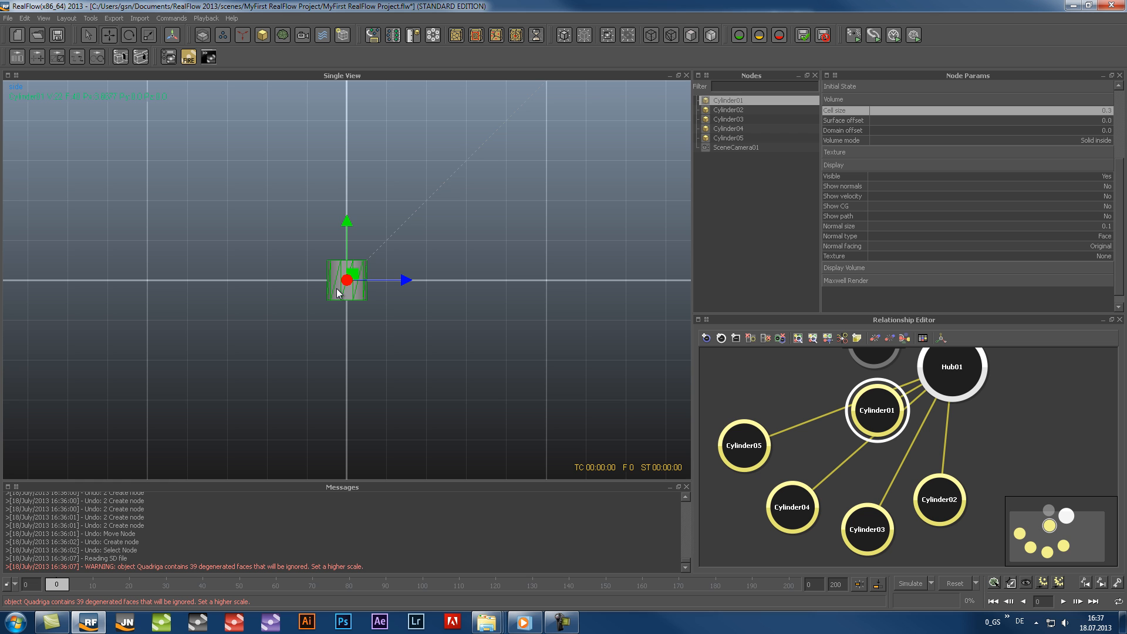
pyautogui.click(352, 297)
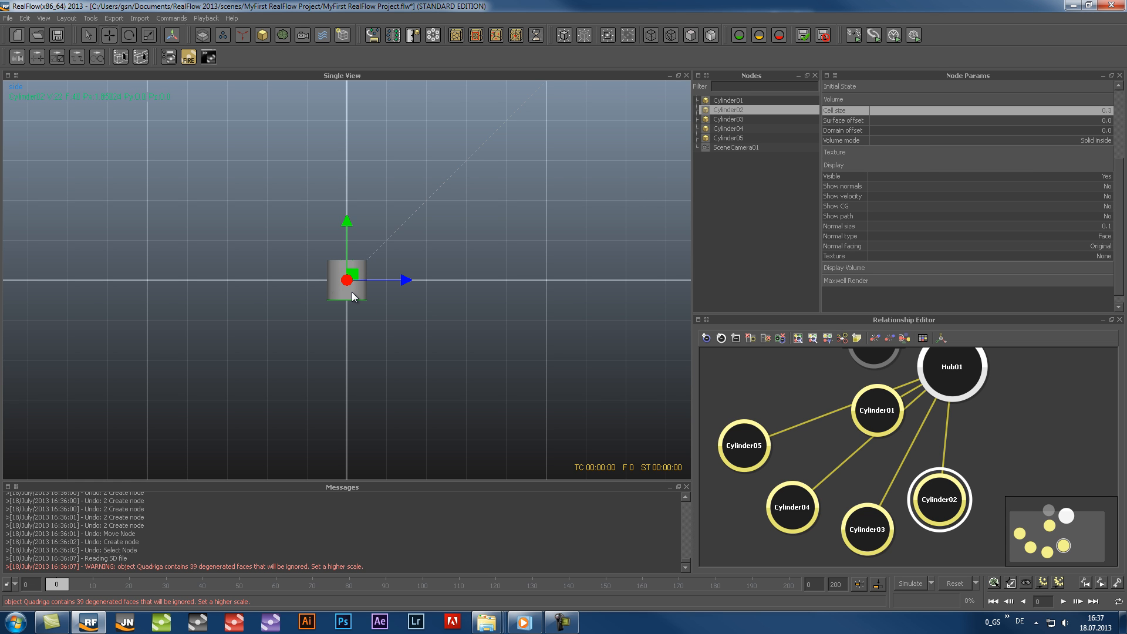
pyautogui.click(352, 296)
pyautogui.click(351, 291)
pyautogui.click(352, 291)
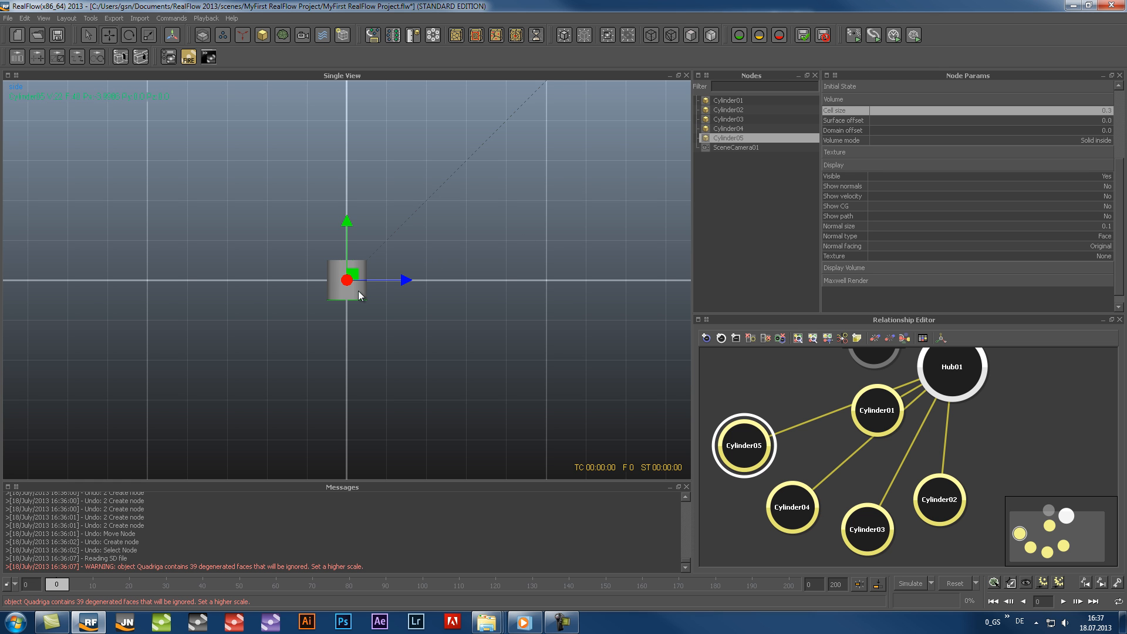
pyautogui.click(356, 294)
pyautogui.click(353, 291)
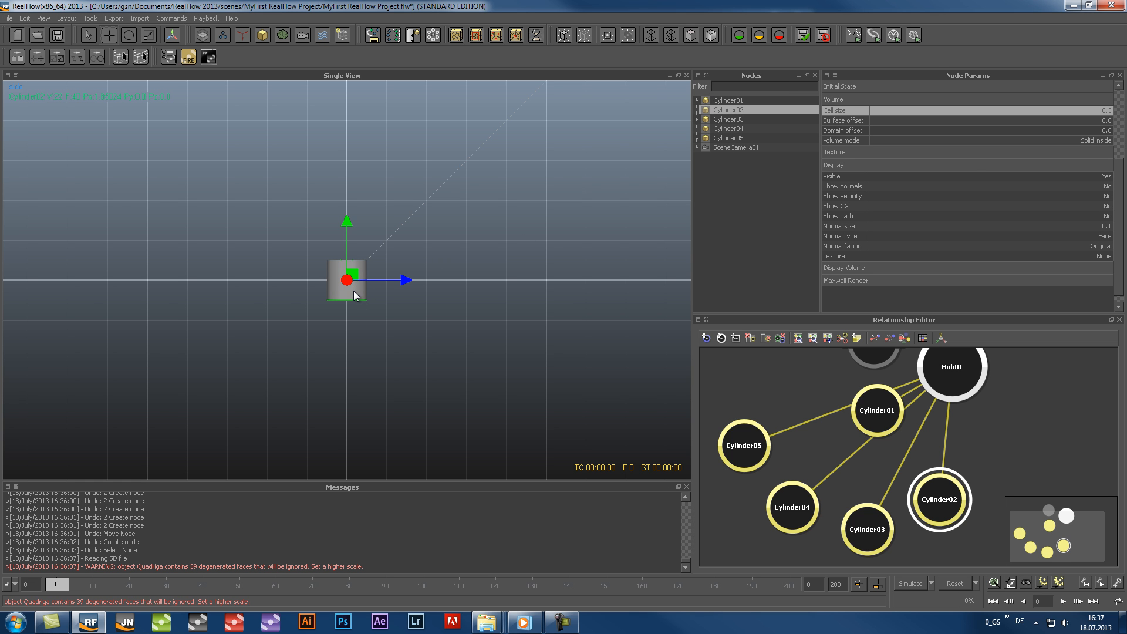
pyautogui.click(353, 291)
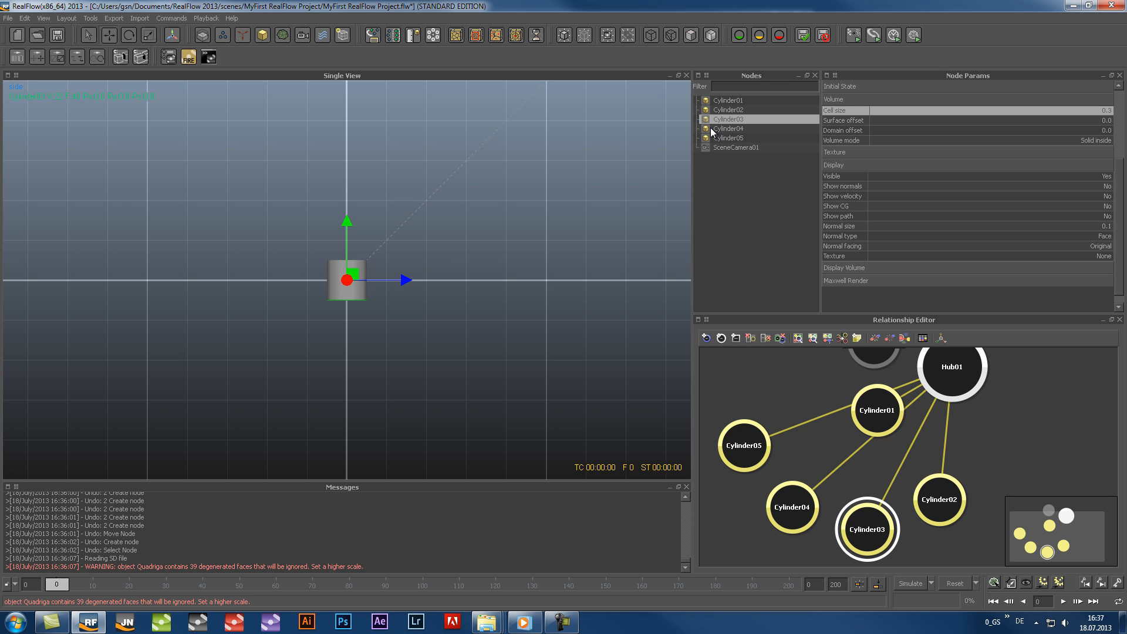
pyautogui.click(355, 293)
pyautogui.click(354, 293)
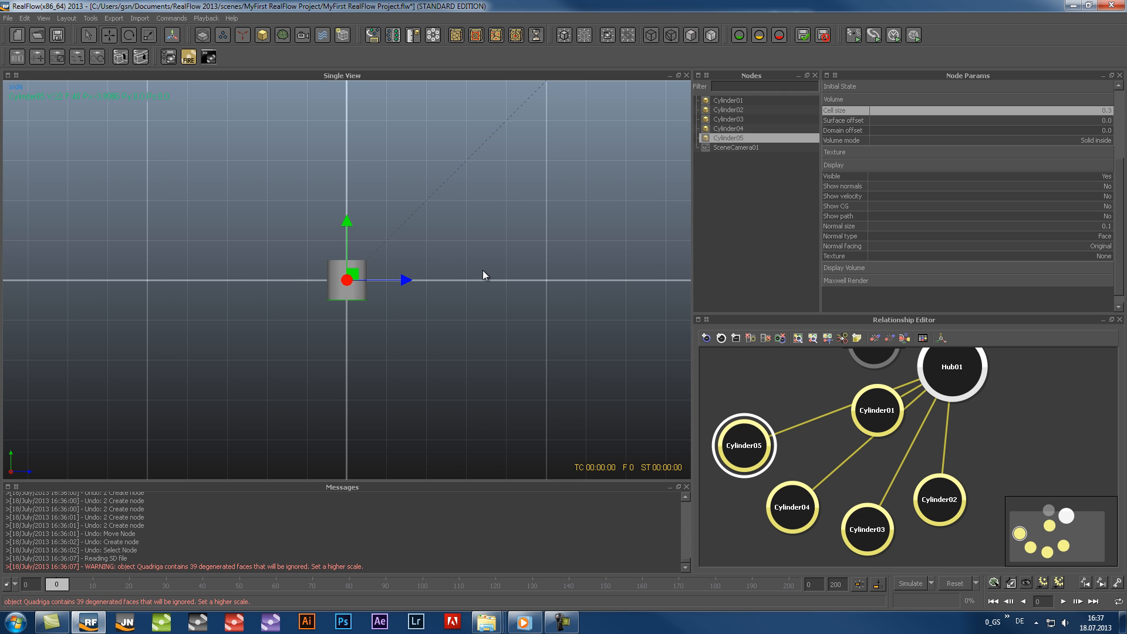
# Switch to the SceneCamera01 view and move the Cylinder01 node away from the other connection lines, beside Cylinder02, in the Relationship Editor
pyautogui.press('5')
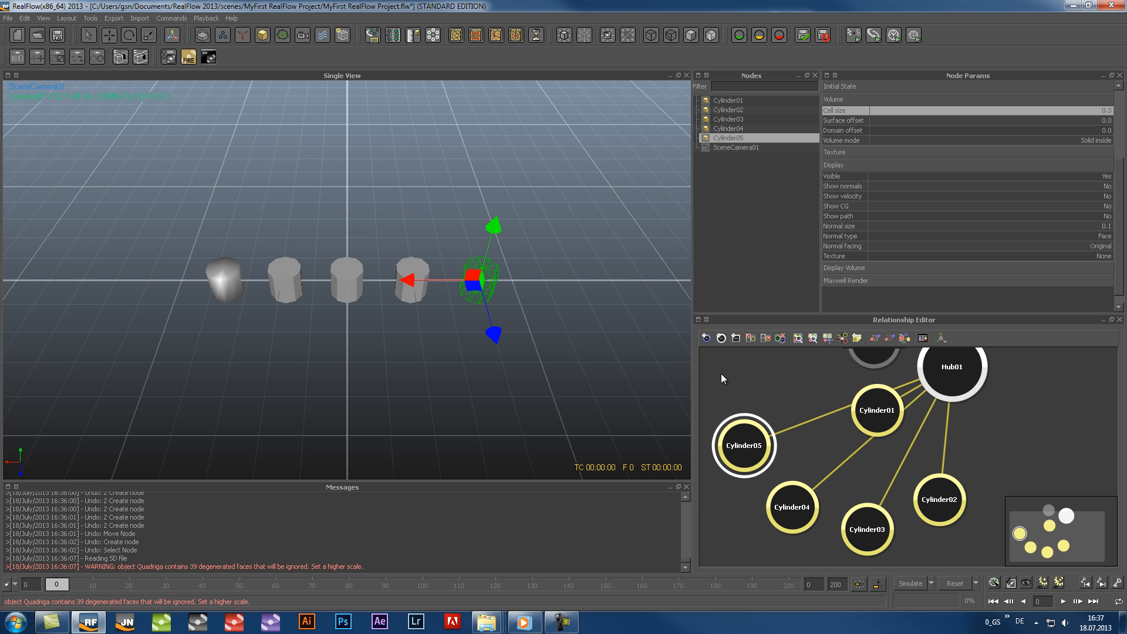
pyautogui.click(777, 378)
pyautogui.moveTo(887, 419); pyautogui.dragTo(1021, 446)
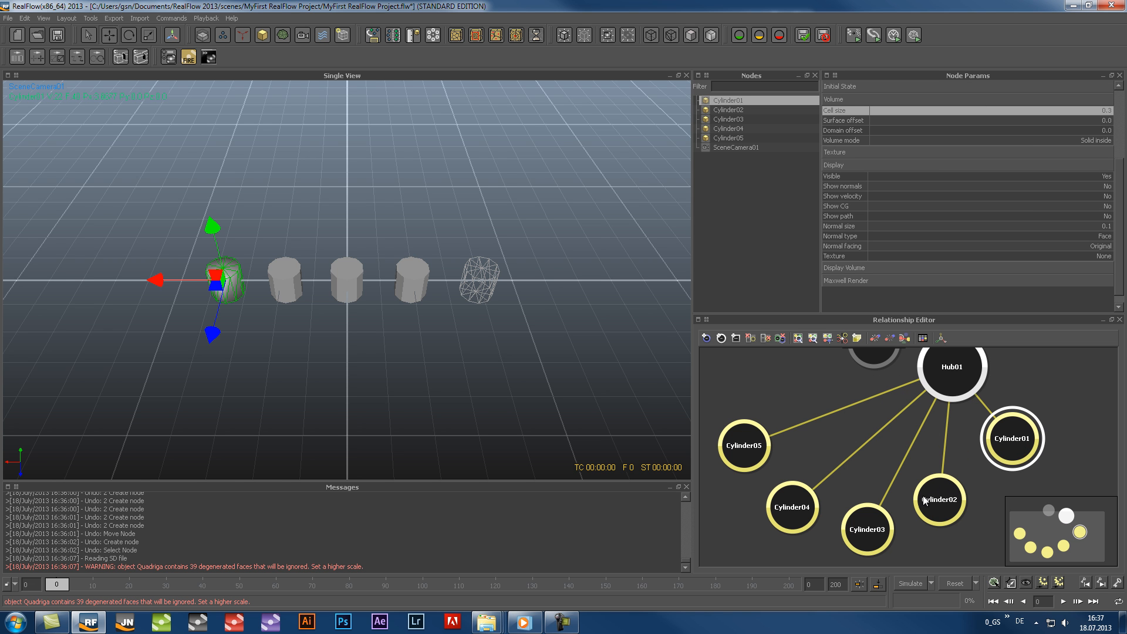
# Add the Cylinder04 and Cylinder03 nodes to the Cylinder01 selection and save the project
pyautogui.keyDown('ctrl'); pyautogui.click(806, 514); pyautogui.keyUp('ctrl')
pyautogui.keyDown('ctrl'); pyautogui.click(879, 537); pyautogui.keyUp('ctrl')
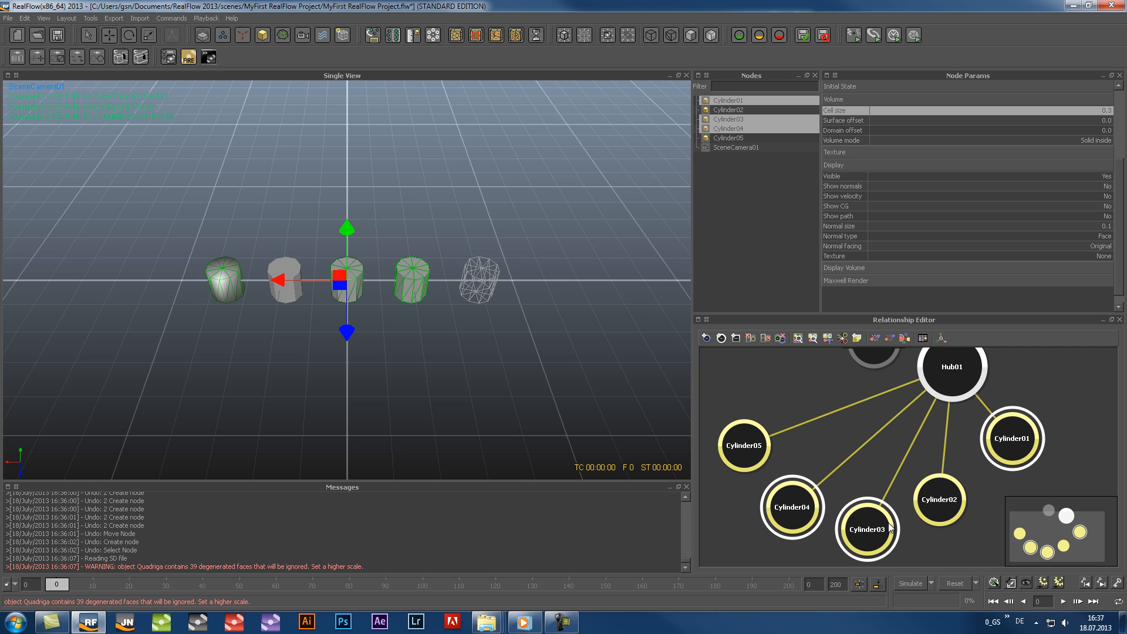
pyautogui.scroll(-3, 890, 429)
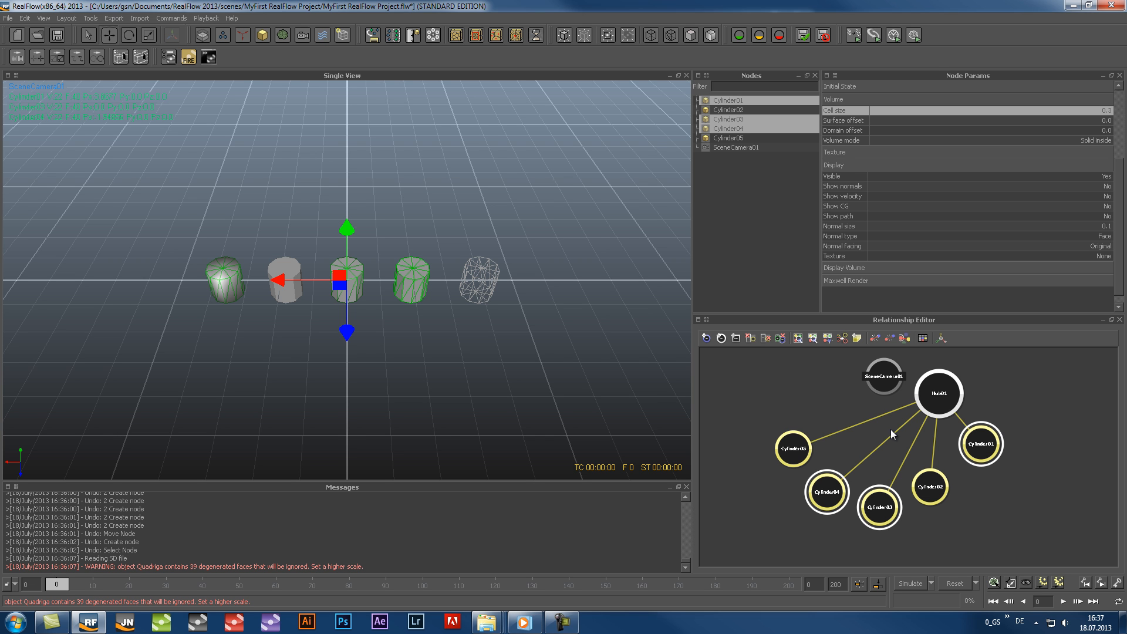
pyautogui.hotkey('ctrl', 's')
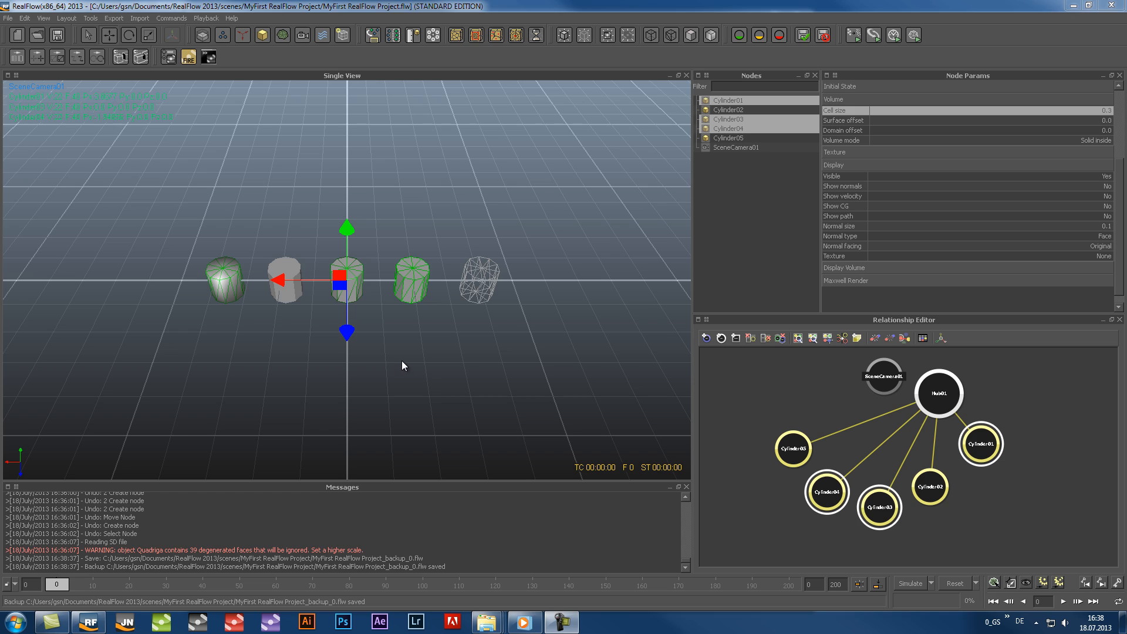
# Examine the row of cylinders from different angles and distances in the camera view and clear the selection
pyautogui.keyDown('alt'); pyautogui.moveTo(401, 361); pyautogui.dragTo(357, 312); pyautogui.keyUp('alt')
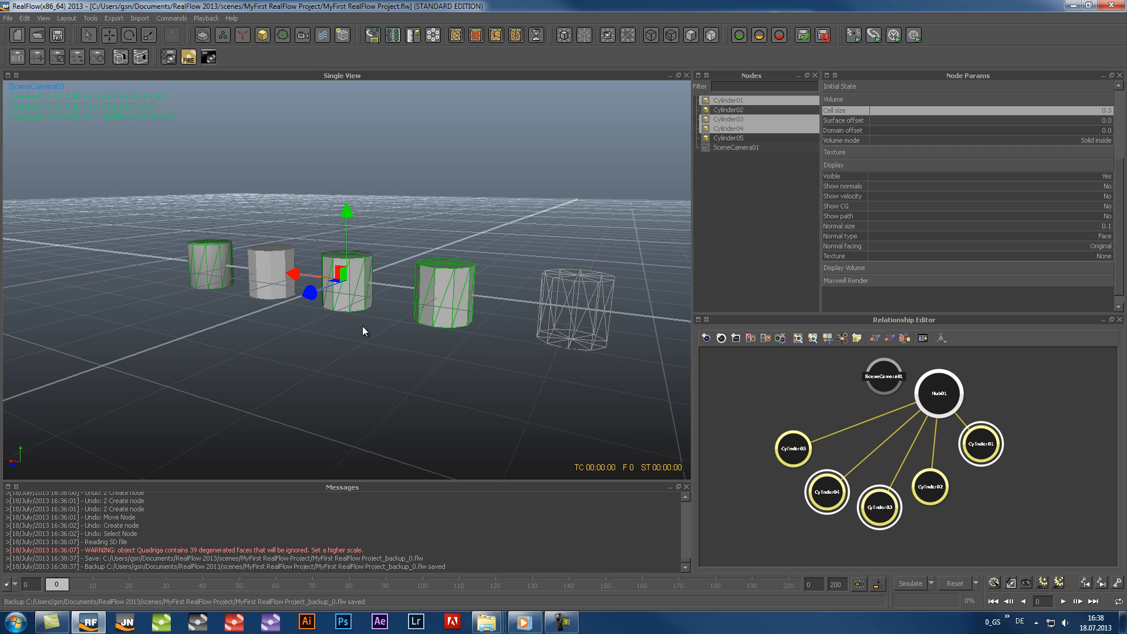
pyautogui.scroll(5, 363, 326)
pyautogui.scroll(-10, 361, 326)
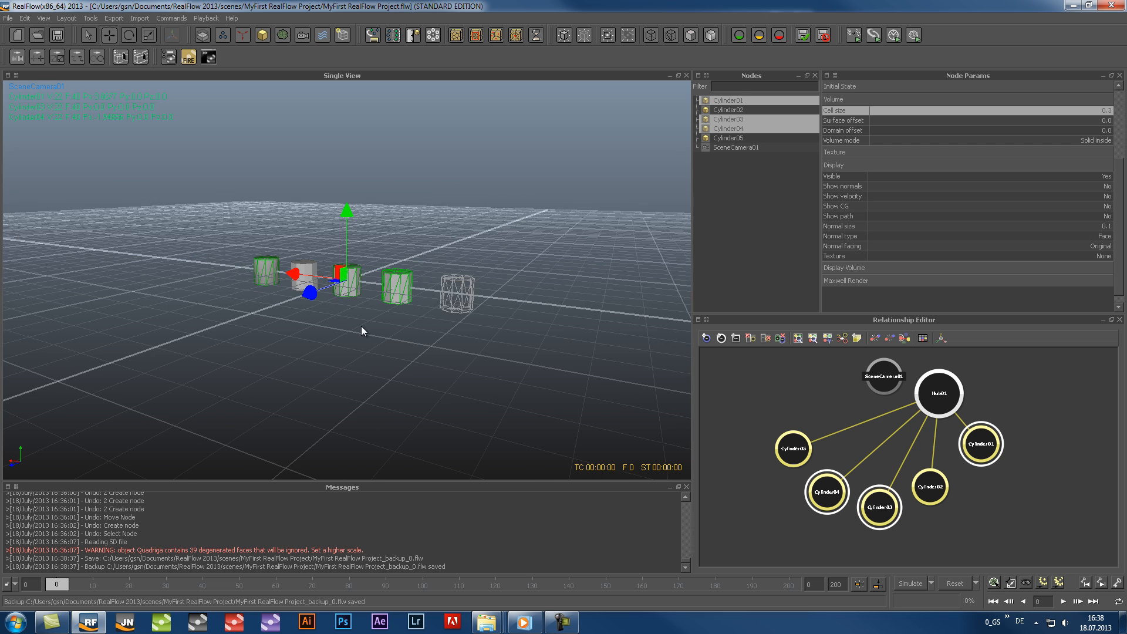
pyautogui.scroll(8, 361, 328)
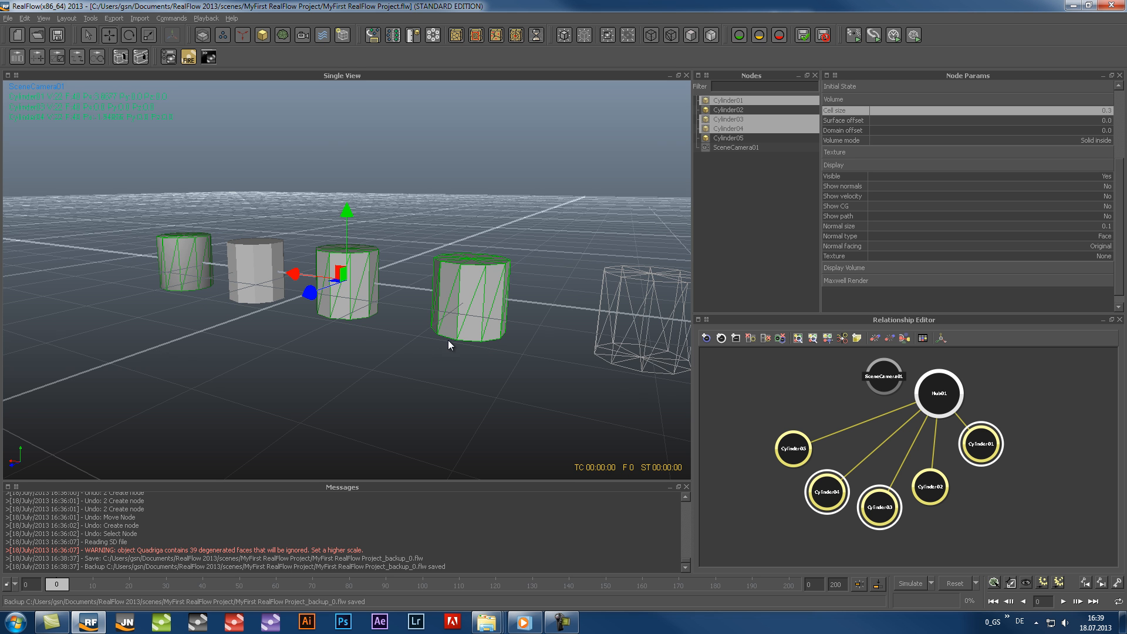
pyautogui.moveTo(490, 347); pyautogui.dragTo(357, 387, button='middle')
pyautogui.moveTo(247, 368); pyautogui.dragTo(343, 365, button='middle')
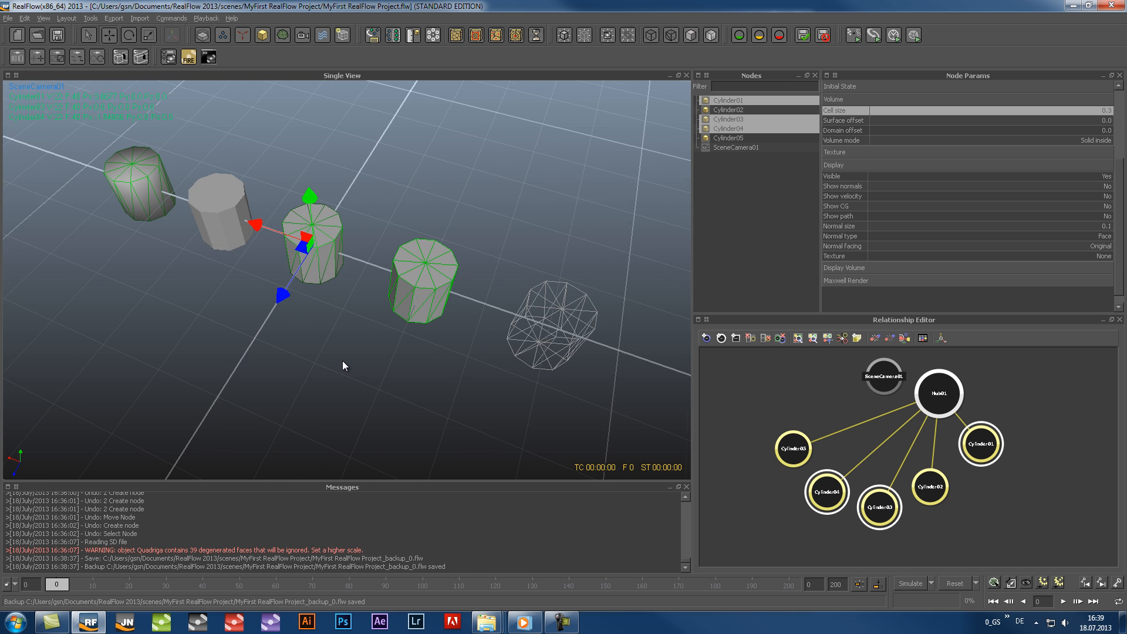
pyautogui.click(346, 362)
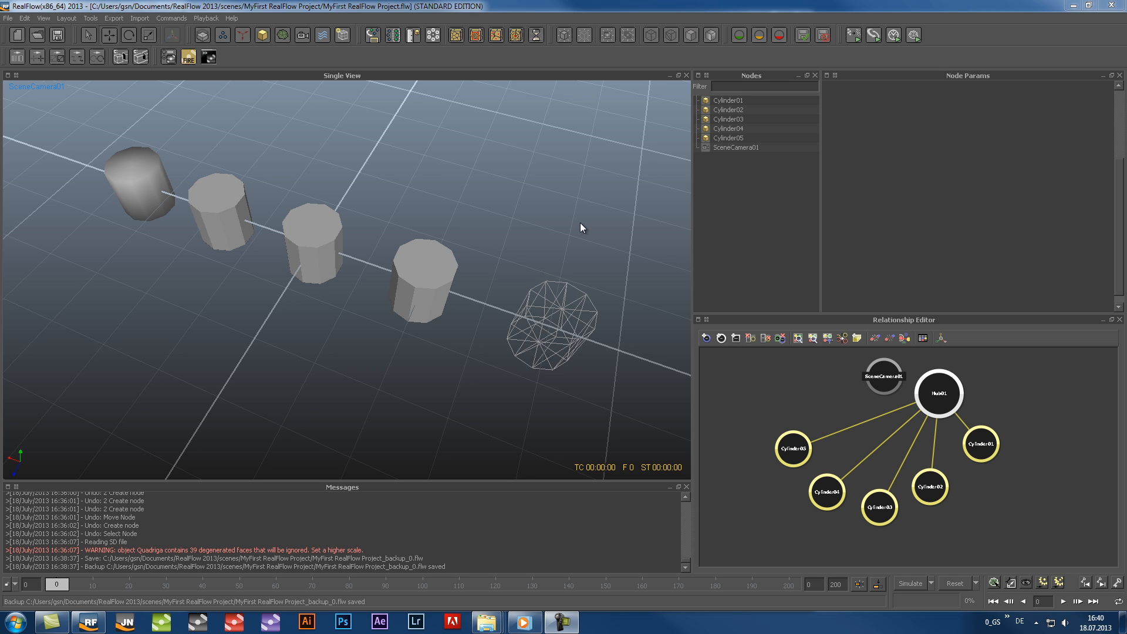
# Clean the layout down to a single view and look at the cylinders in it
pyautogui.click(62, 18)
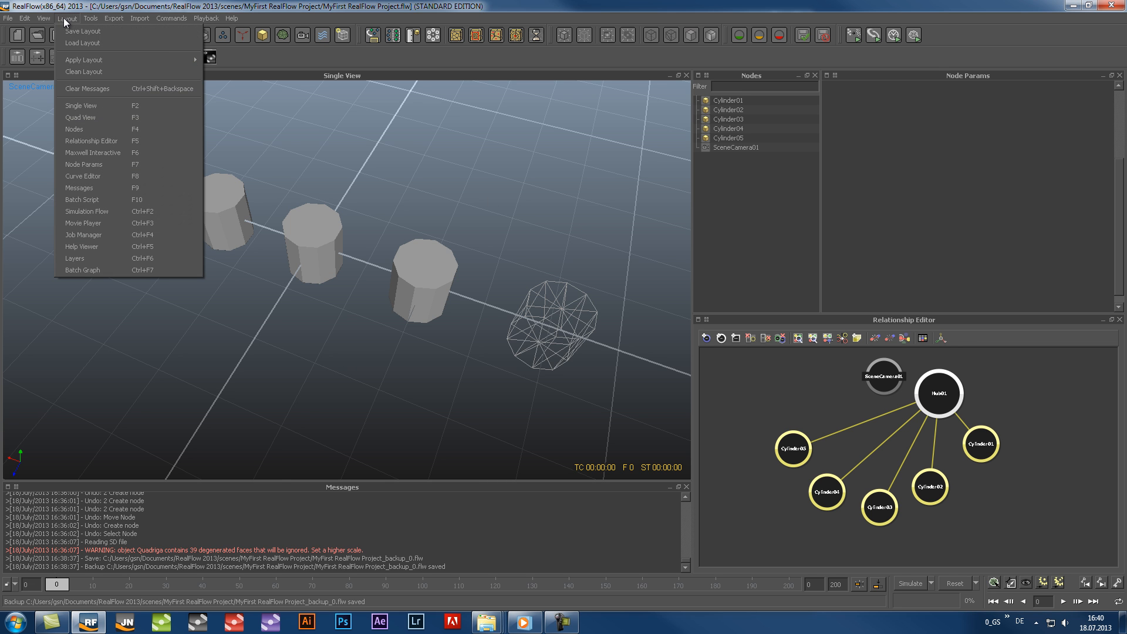
pyautogui.click(72, 71)
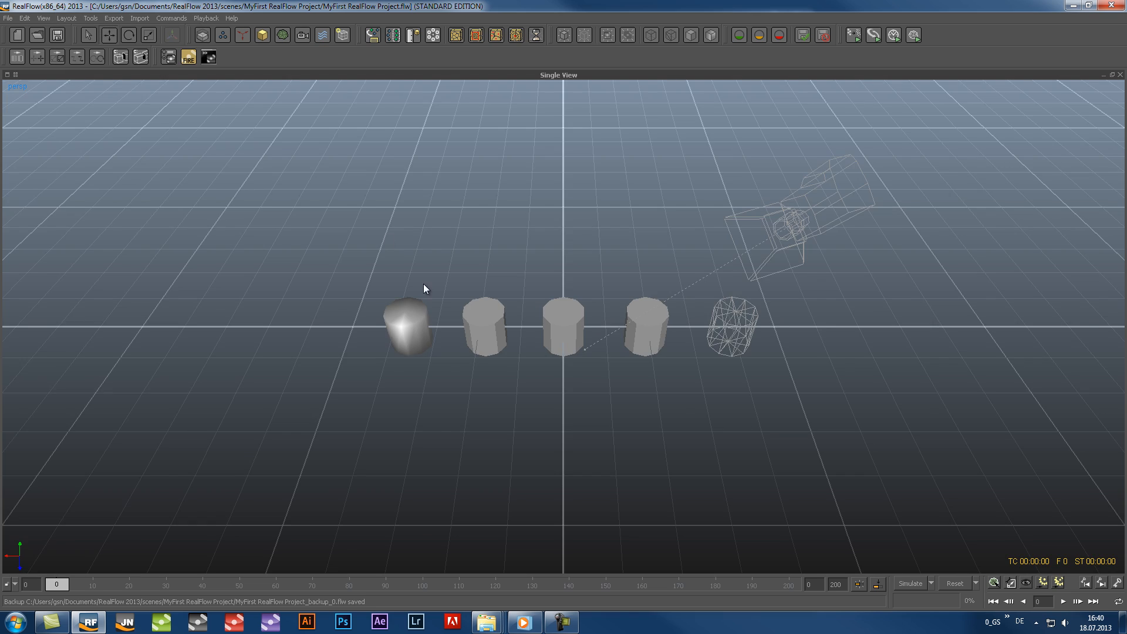
pyautogui.keyDown('alt'); pyautogui.moveTo(524, 450); pyautogui.dragTo(310, 391); pyautogui.keyUp('alt')
# Apply the Default layout to bring back the standard windows
pyautogui.click(63, 18)
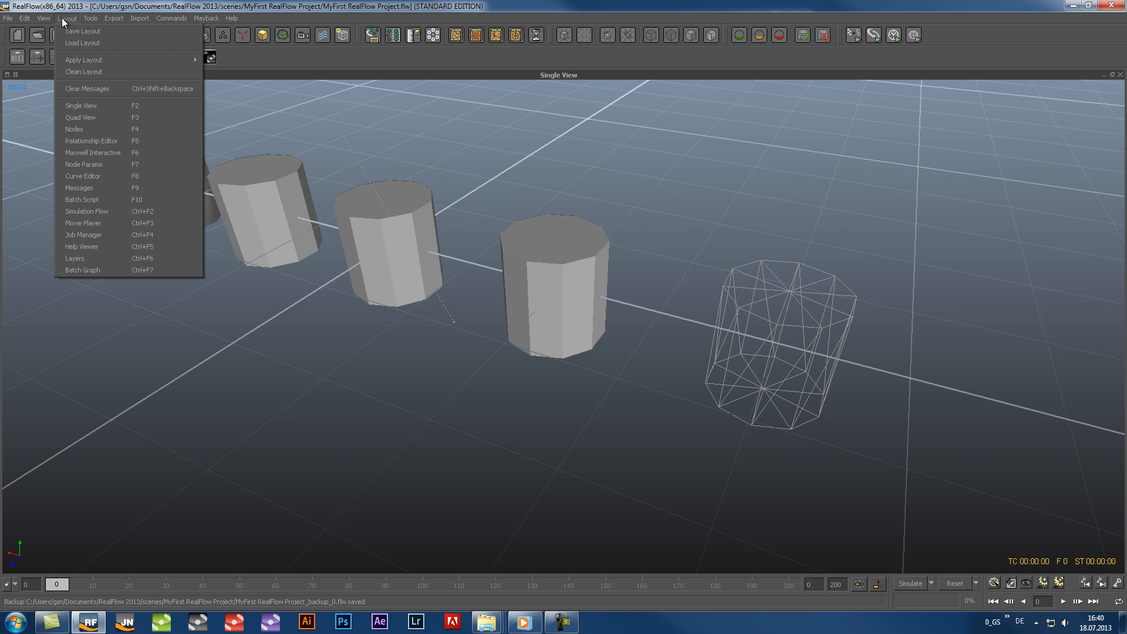
pyautogui.moveTo(68, 56)
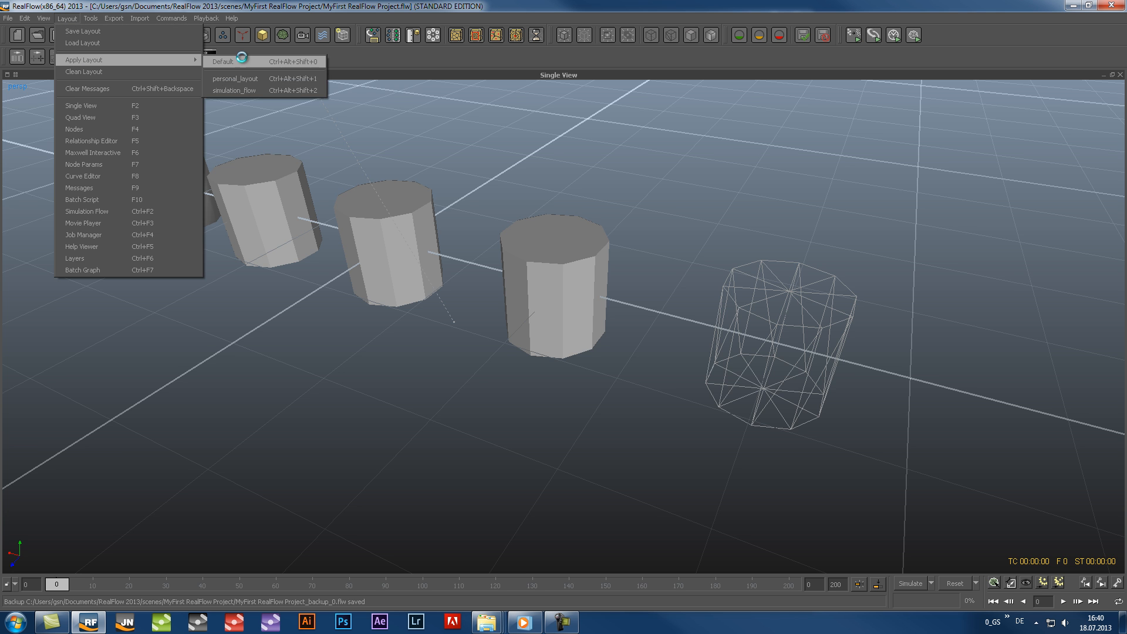
pyautogui.click(244, 61)
pyautogui.keyDown('alt'); pyautogui.moveTo(281, 185); pyautogui.dragTo(294, 217); pyautogui.keyUp('alt')
pyautogui.keyDown('alt'); pyautogui.moveTo(315, 256); pyautogui.dragTo(396, 273); pyautogui.keyUp('alt')
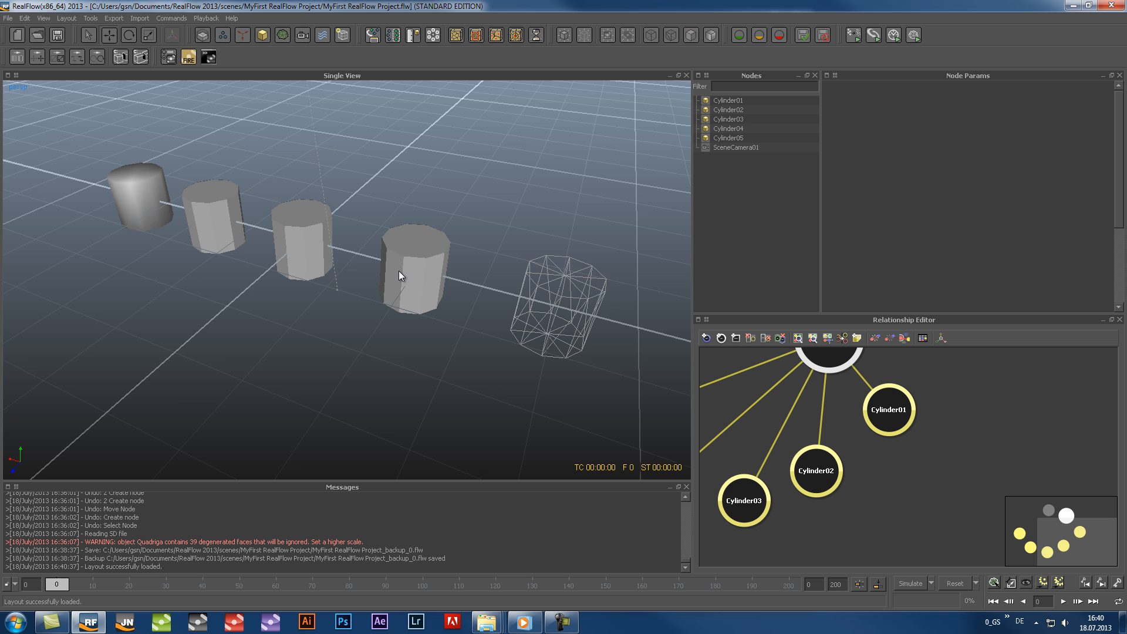
# Disable the viewport display and enable it again
pyautogui.hotkey('alt', 'd')
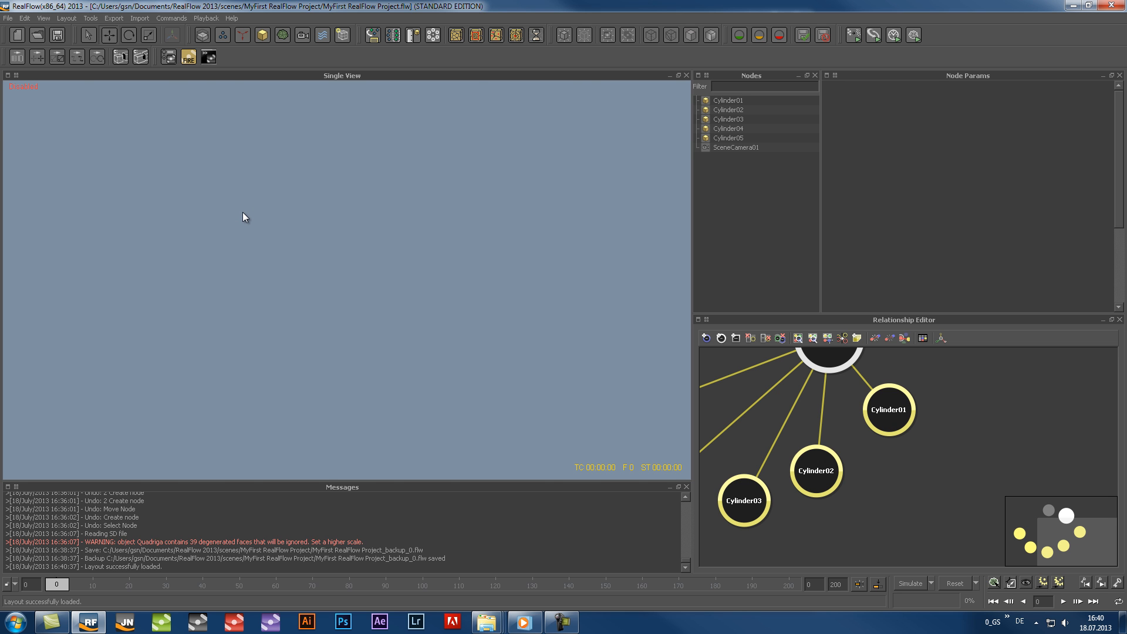
pyautogui.hotkey('alt', 'd')
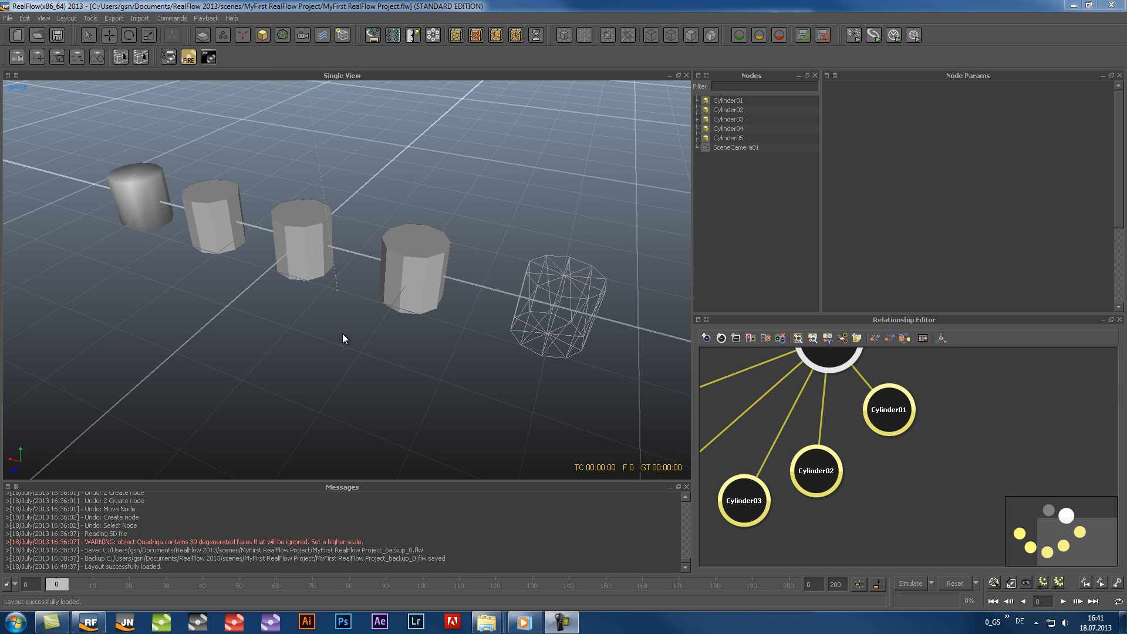
# Delete Cylinder02 through Cylinder05 from the scene
pyautogui.click(732, 110)
pyautogui.keyDown('shift'); pyautogui.click(731, 137); pyautogui.keyUp('shift')
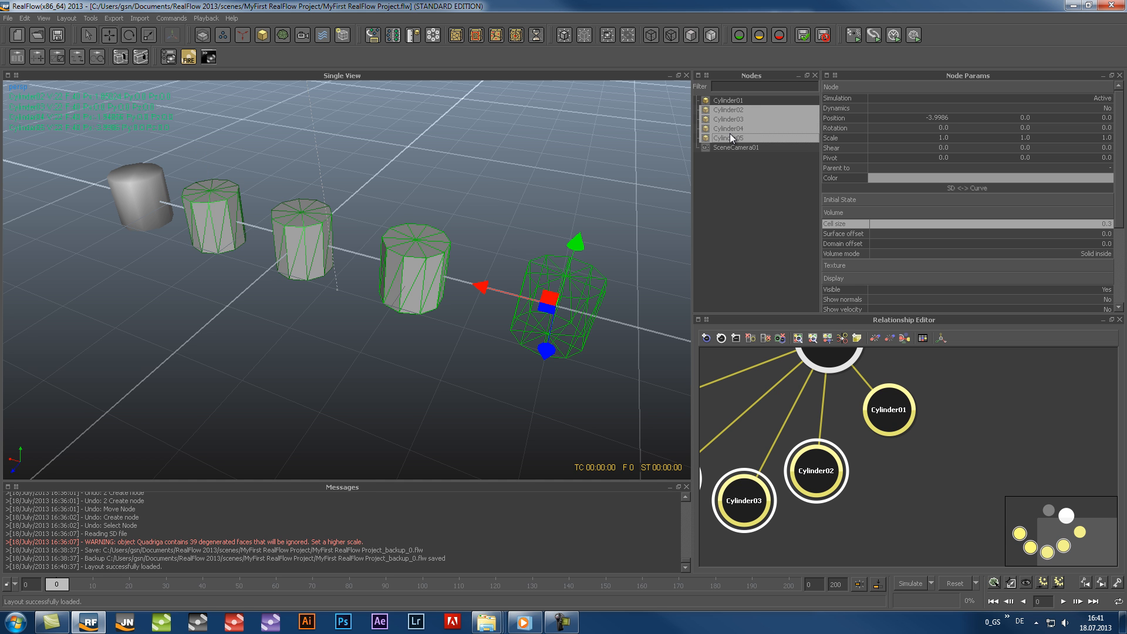
pyautogui.press('Delete')
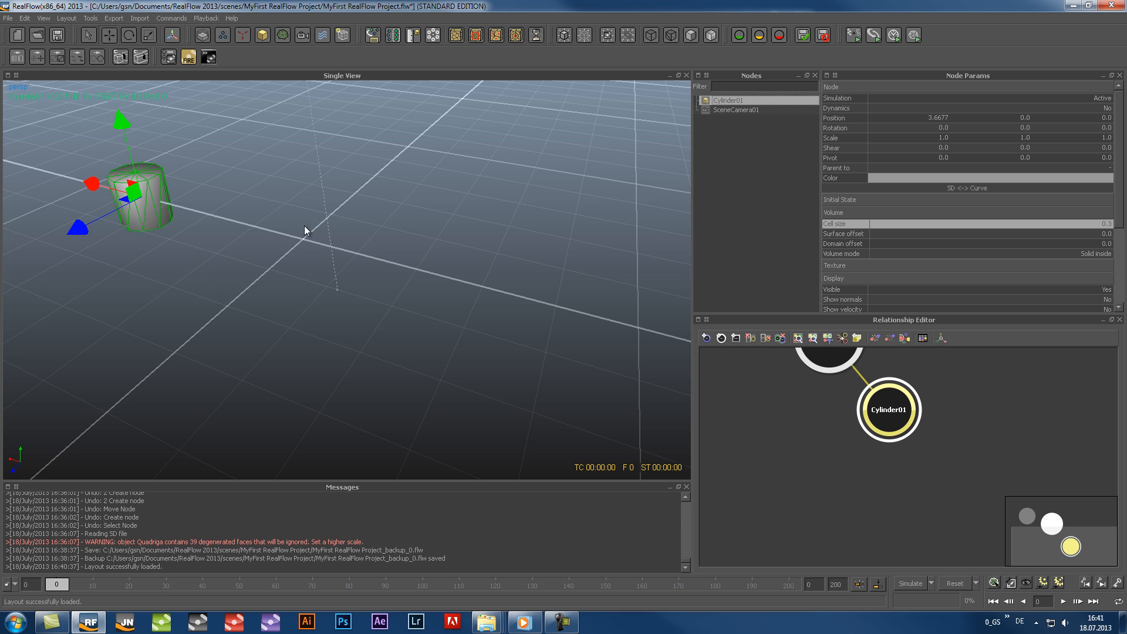
# Move Cylinder01 along the X axis to a position of about 0.10, near the grid's centre
pyautogui.click(94, 38)
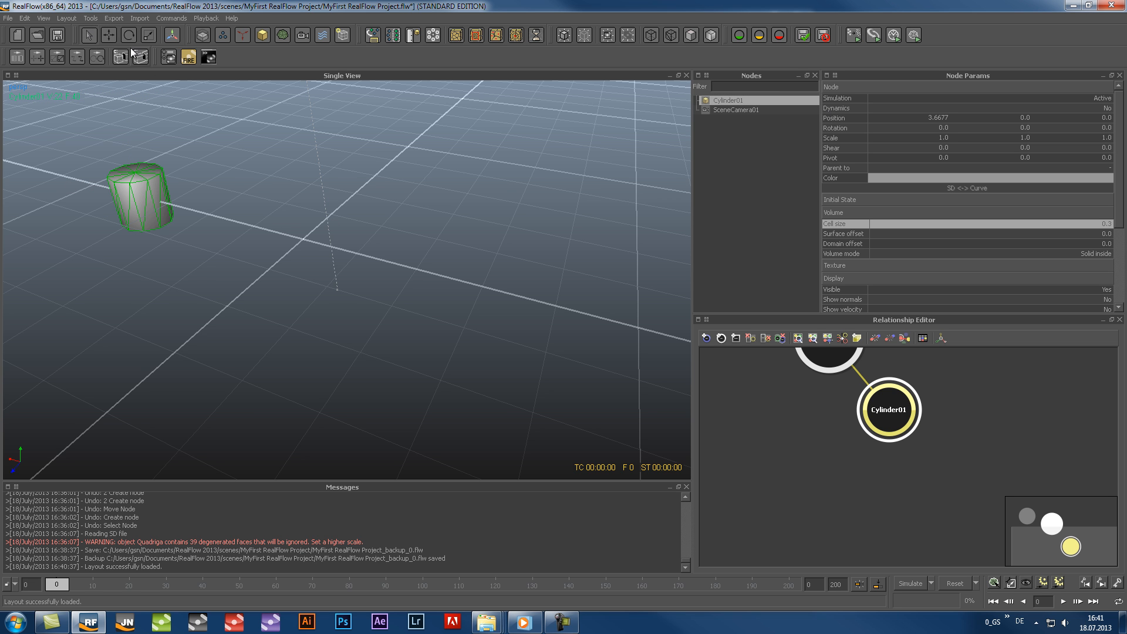
pyautogui.click(109, 34)
pyautogui.moveTo(138, 197); pyautogui.dragTo(295, 232)
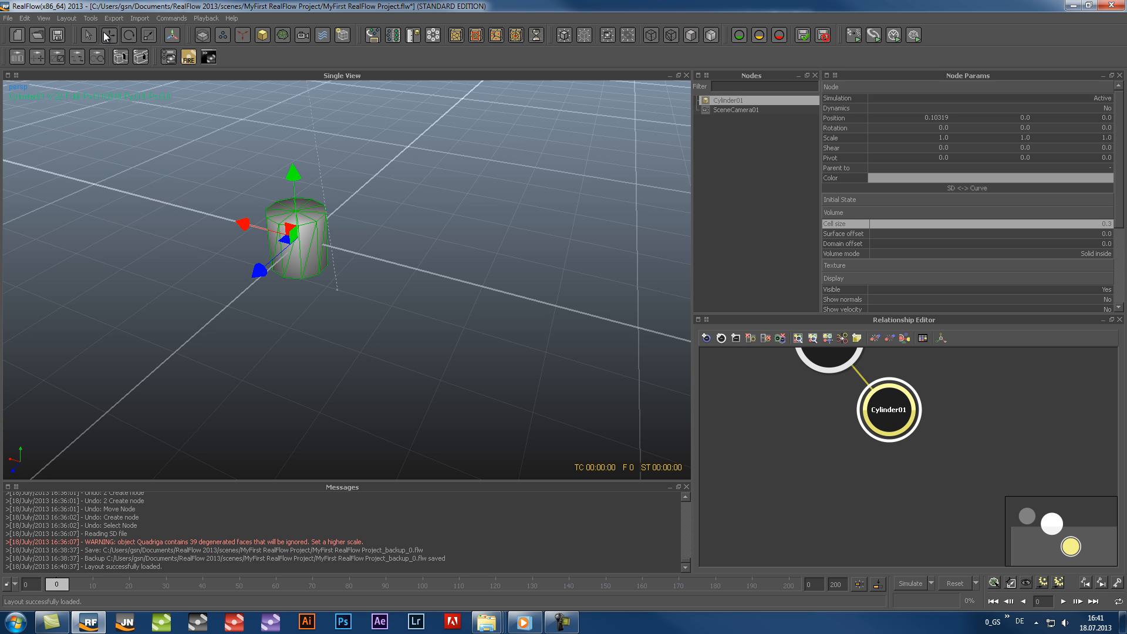
# Rotate Cylinder01 by about -24.4 degrees around X and about -41.6 degrees around Y
pyautogui.click(126, 35)
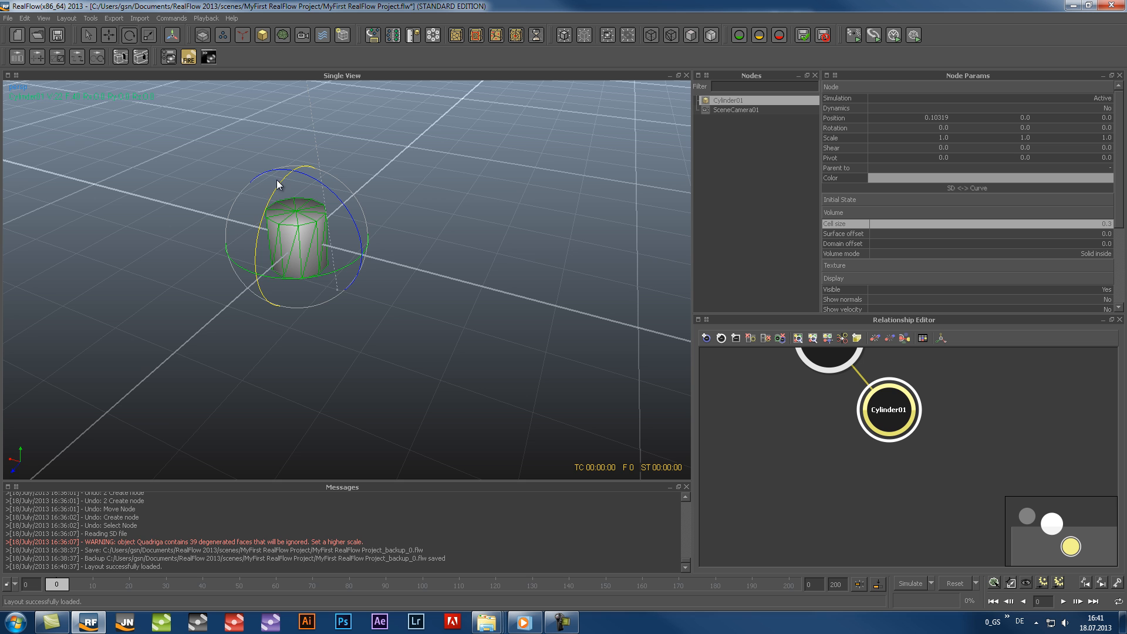
pyautogui.moveTo(273, 205); pyautogui.dragTo(295, 118)
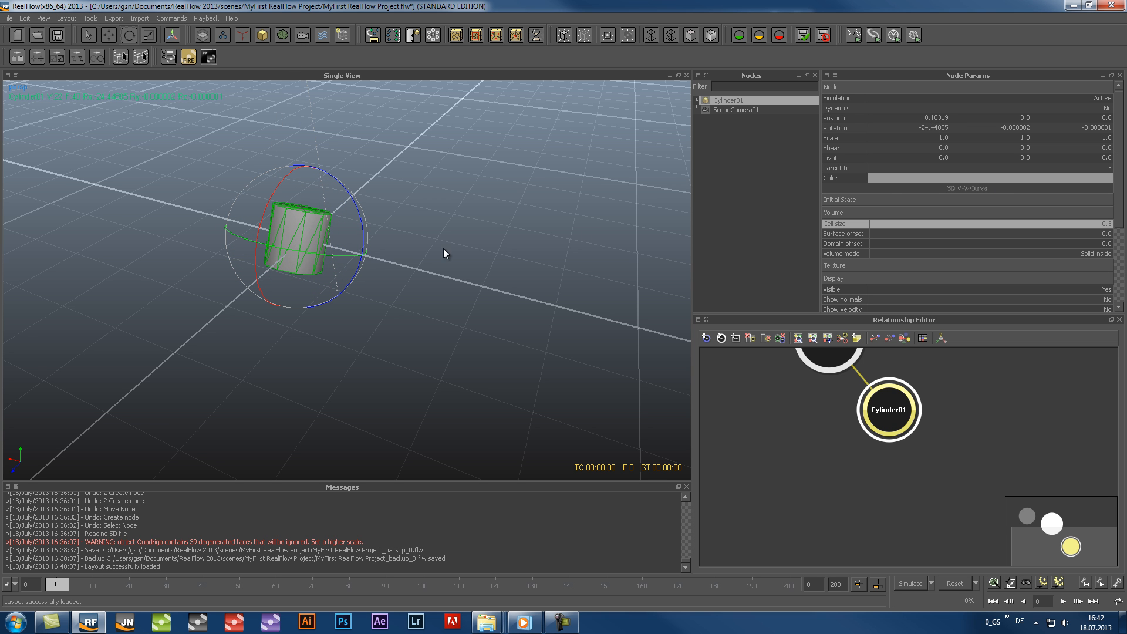
pyautogui.moveTo(323, 253); pyautogui.dragTo(378, 258)
# Scale Cylinder01 to about 1.84, 1.30 and 3.60 in X, Y and Z, and display it flat shaded
pyautogui.click(149, 35)
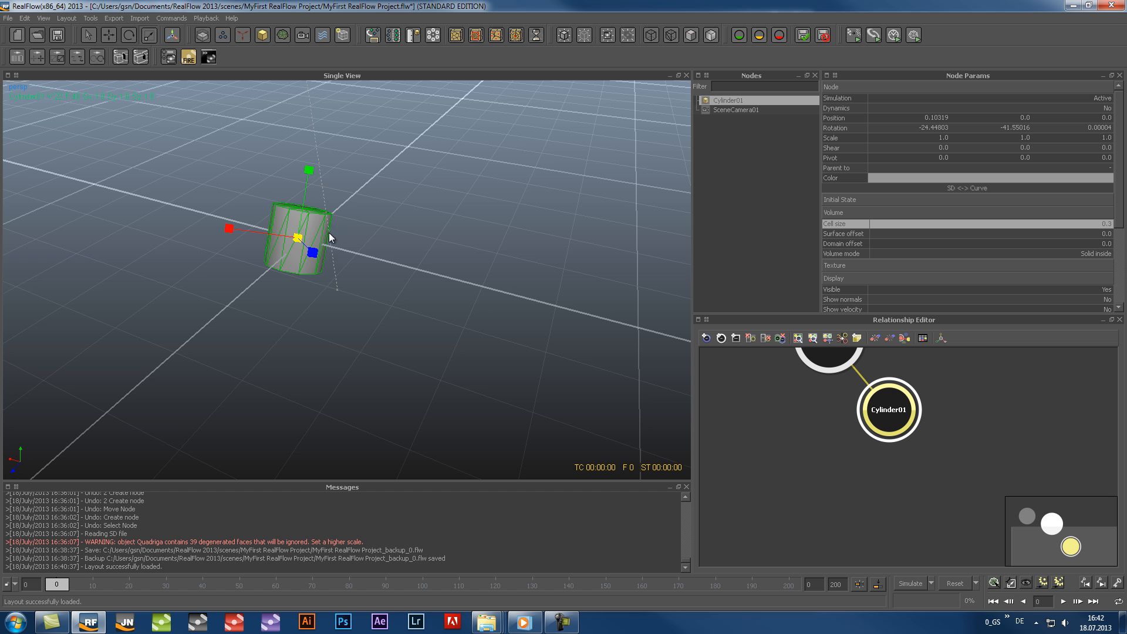
pyautogui.moveTo(298, 237); pyautogui.dragTo(378, 273)
pyautogui.moveTo(229, 229); pyautogui.dragTo(171, 228)
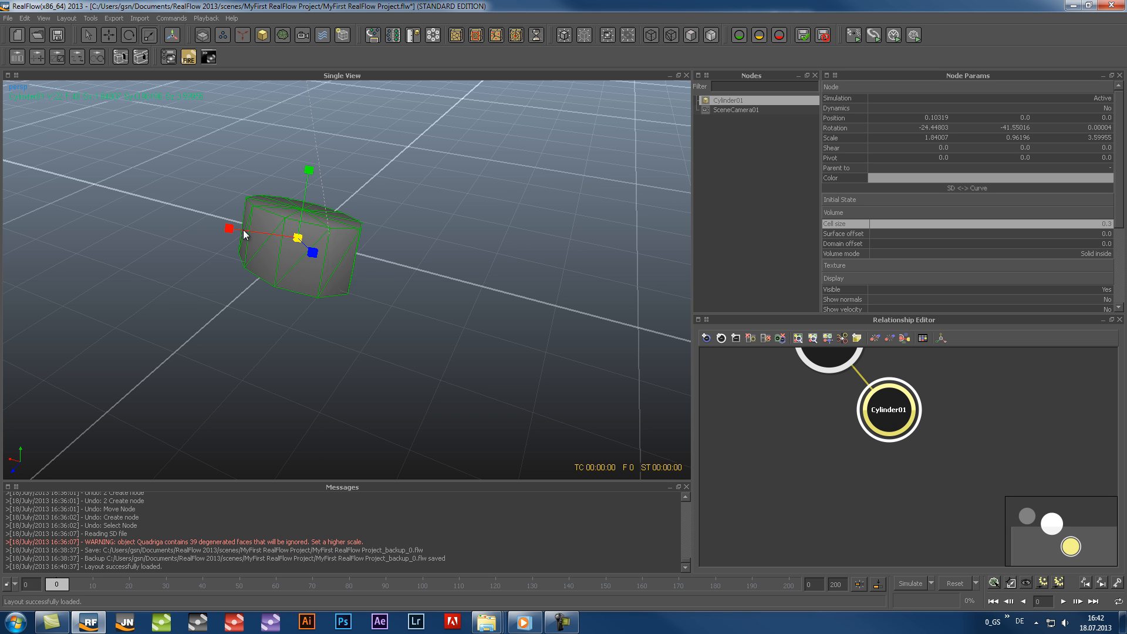
pyautogui.click(690, 35)
pyautogui.moveTo(309, 170)
pyautogui.mouseDown()
pyautogui.moveTo(317, 122)
pyautogui.moveTo(315, 149)
pyautogui.mouseUp()
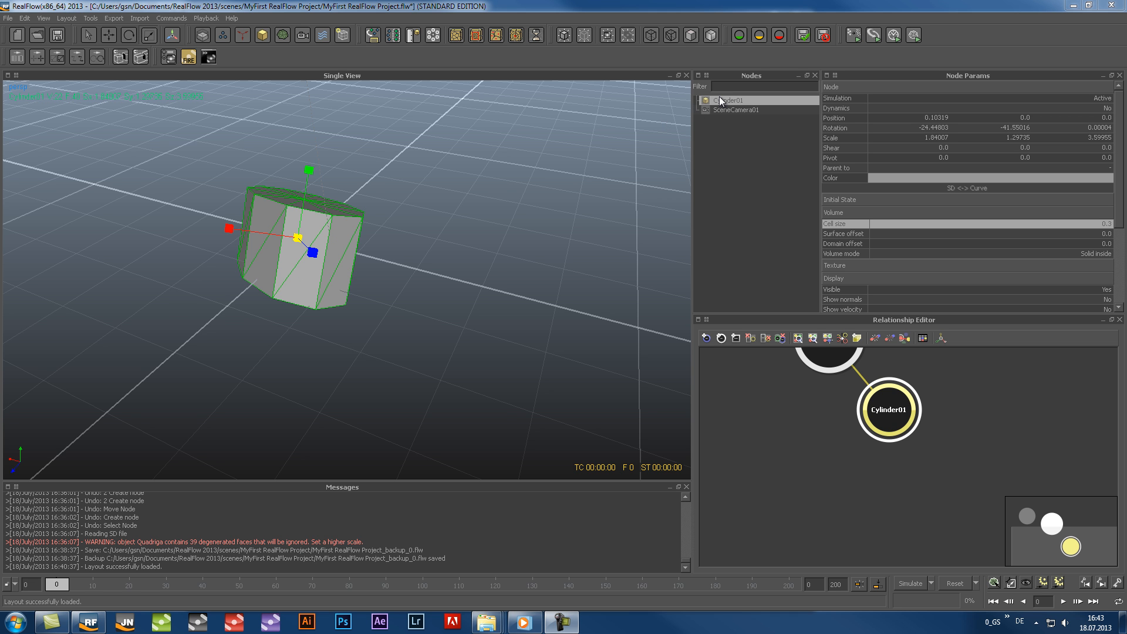
# Delete Cylinder01 and import the Quadriga object into the scene
pyautogui.press('Delete')
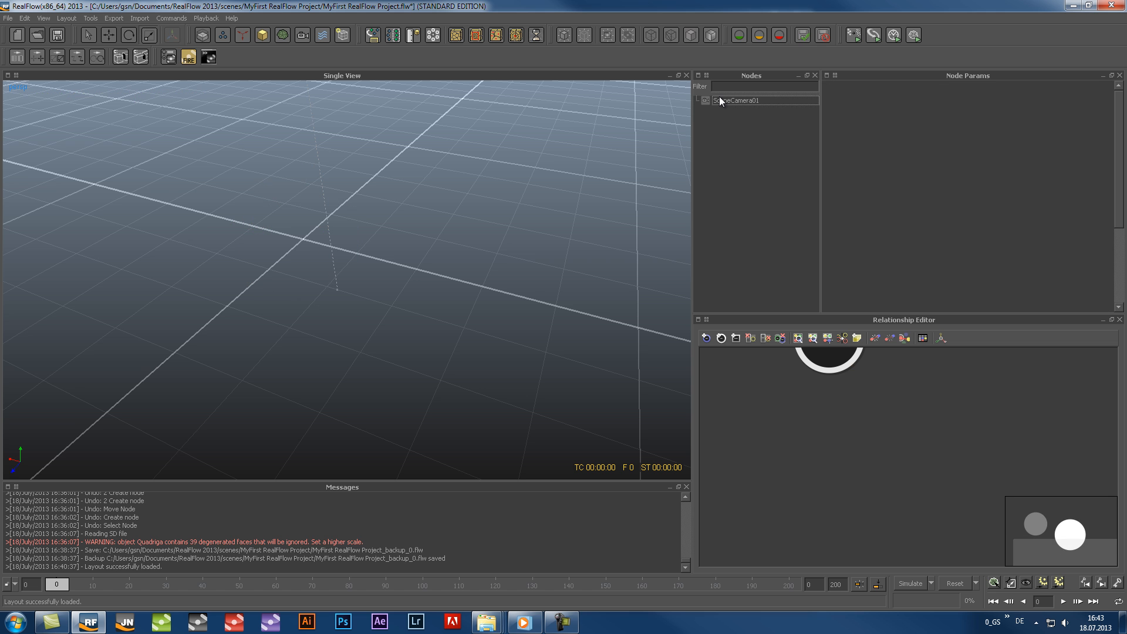
pyautogui.hotkey('ctrl', 'i')
pyautogui.click(205, 96)
pyautogui.click(460, 310)
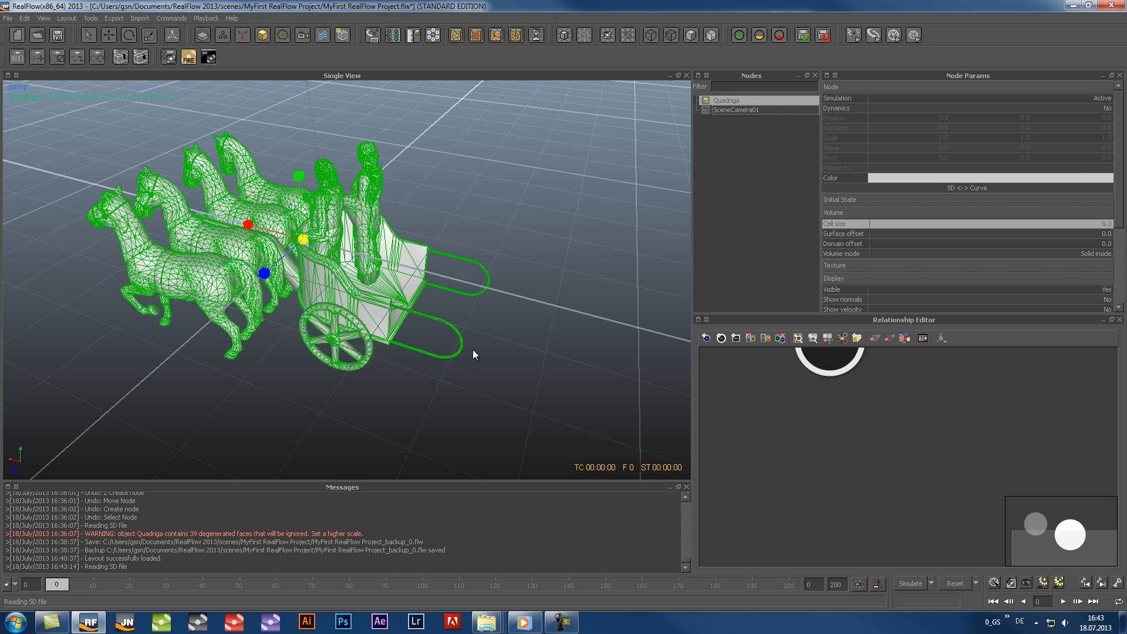
# Collapse the Volume and Display parameter groups of the Quadriga object
pyautogui.click(850, 214)
pyautogui.click(850, 240)
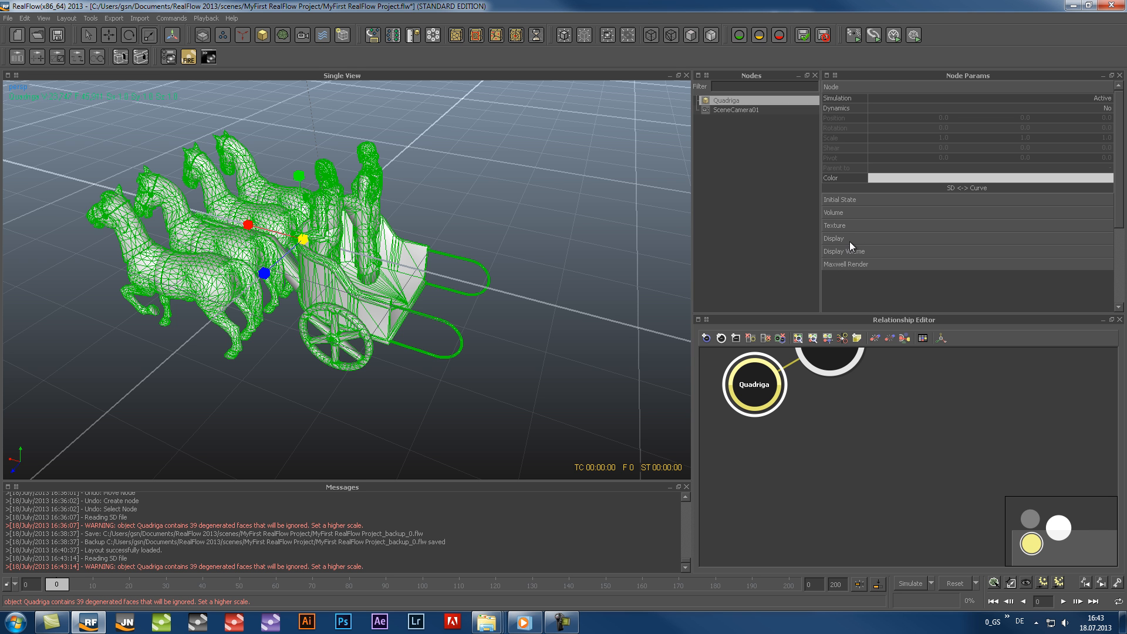
# Switch Quadriga to Curve mode, scale it uniformly to about 0.79, and rotate it about -28.6 degrees around X
pyautogui.keyDown('alt'); pyautogui.moveTo(295, 298); pyautogui.dragTo(354, 312, button='middle'); pyautogui.keyUp('alt')
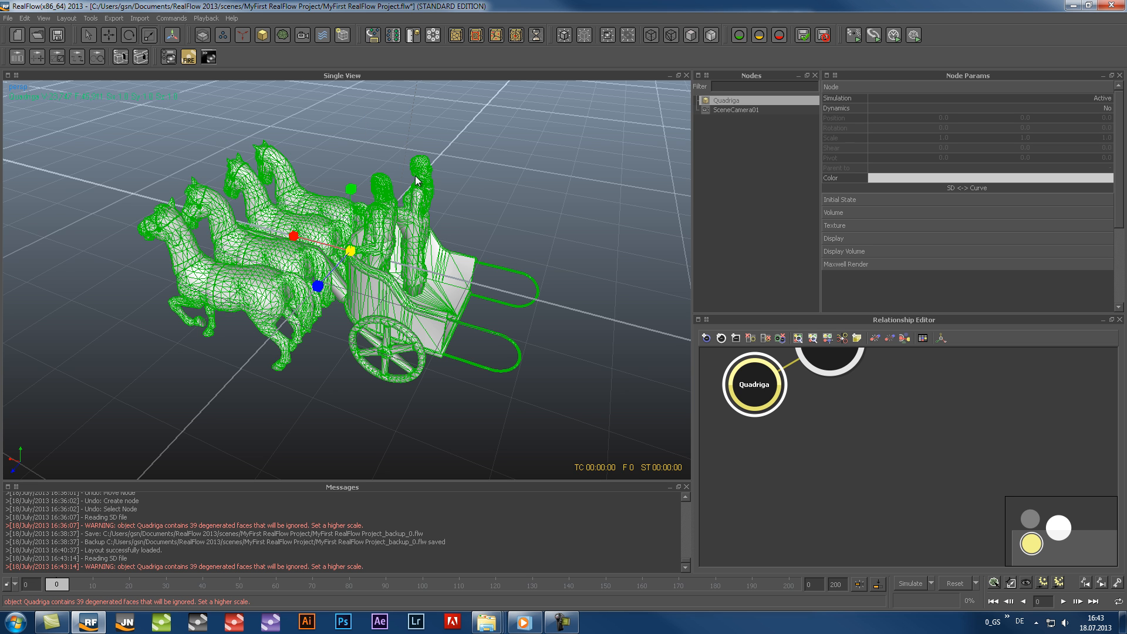
pyautogui.click(971, 187)
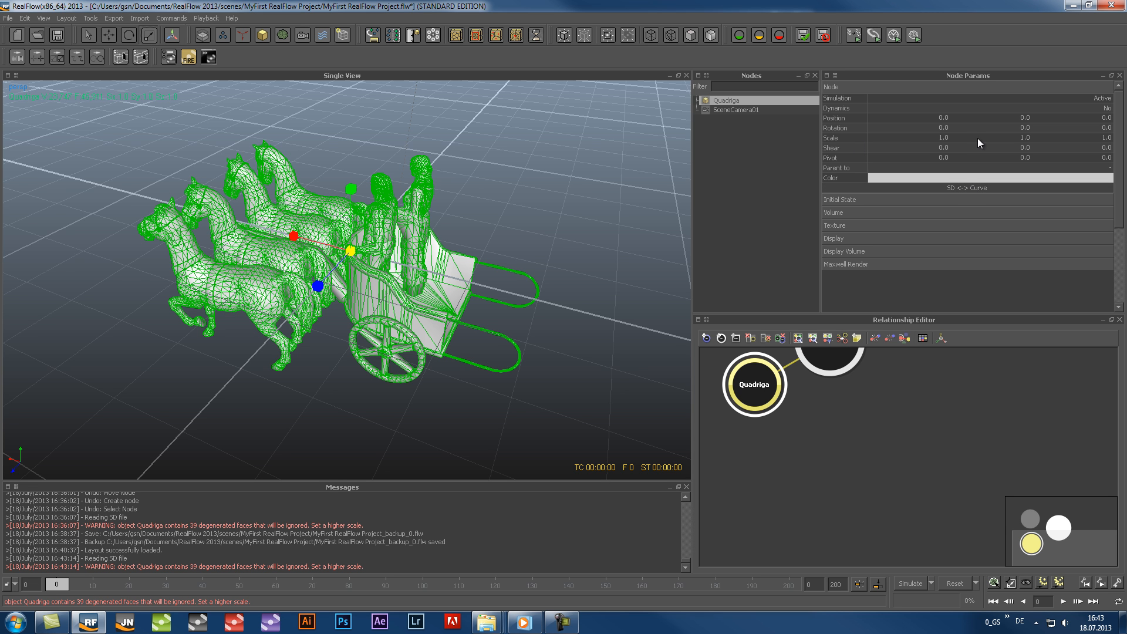
pyautogui.moveTo(353, 252); pyautogui.dragTo(344, 212)
pyautogui.click(129, 37)
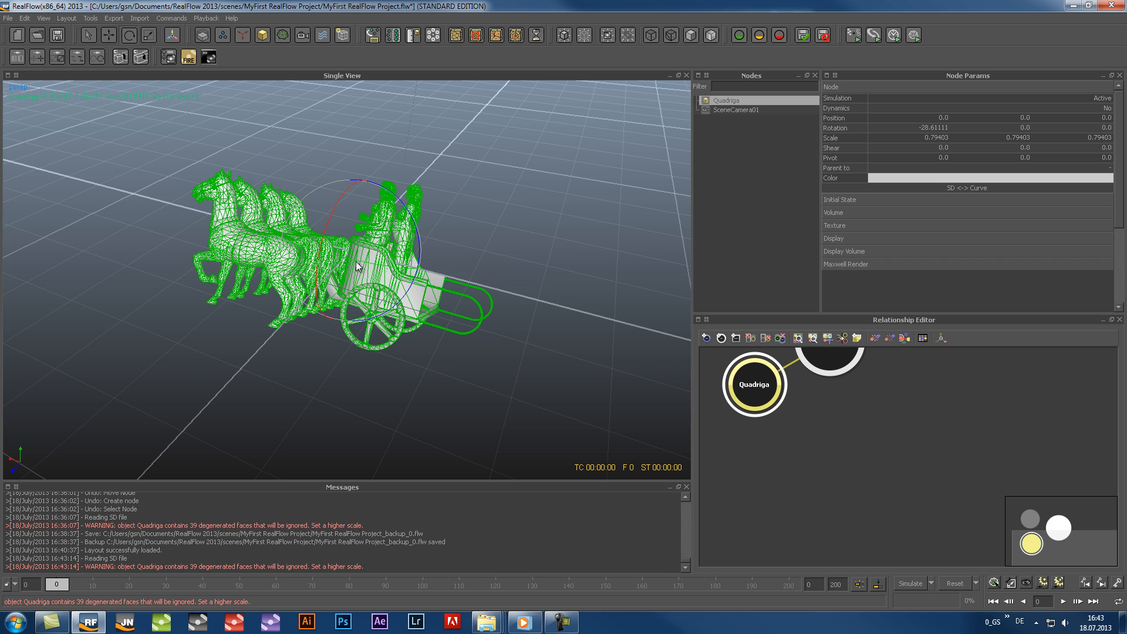
# Undo the last two Quadriga rotations and switch the object back to SD control with the Move tool active
pyautogui.hotkey('ctrl', 'z')
pyautogui.hotkey('ctrl', 'z')
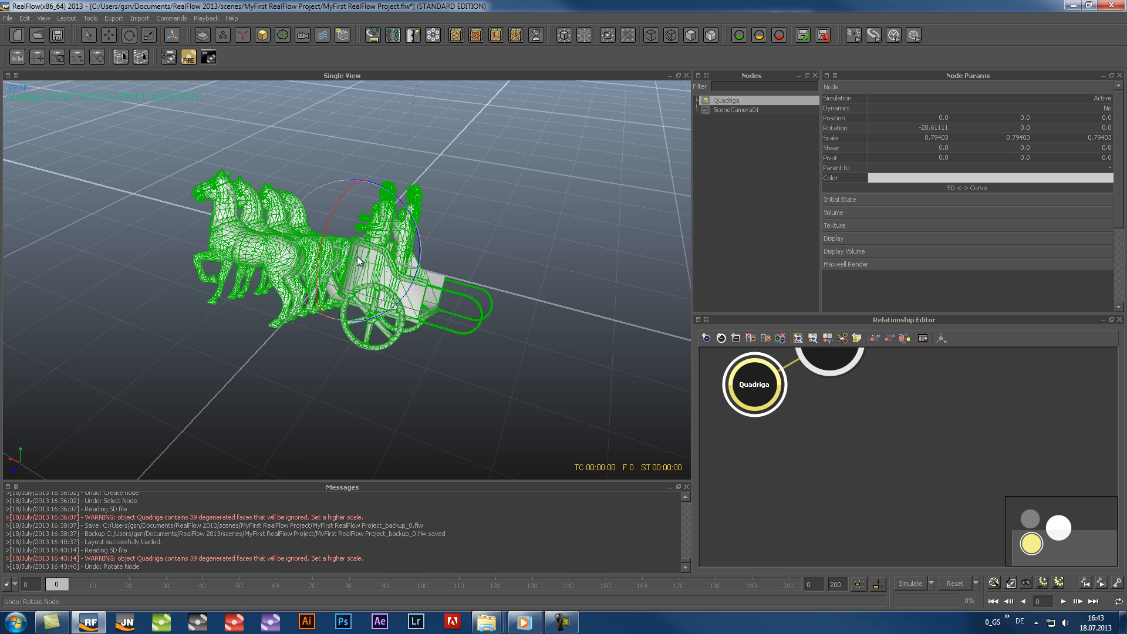
pyautogui.click(612, 132)
pyautogui.click(724, 100)
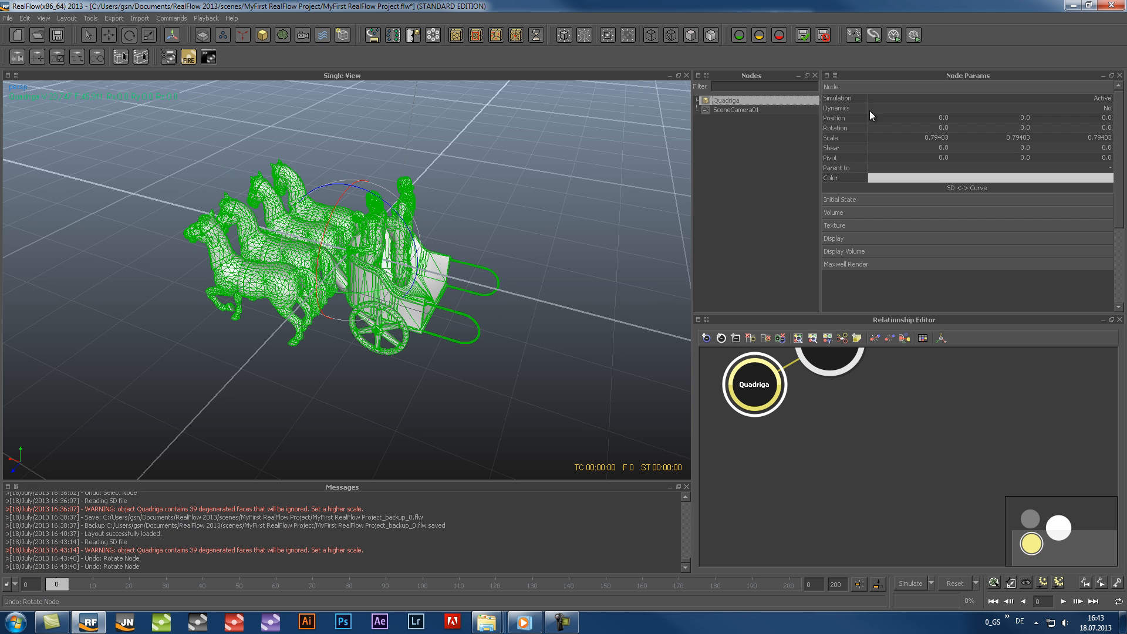
pyautogui.click(967, 185)
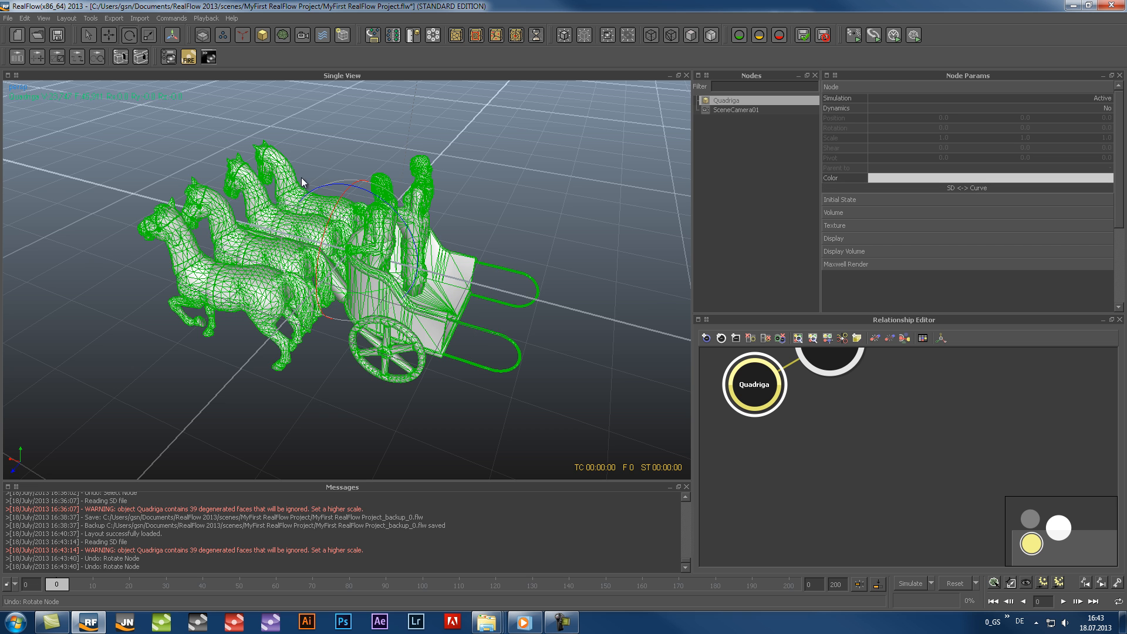
pyautogui.click(106, 36)
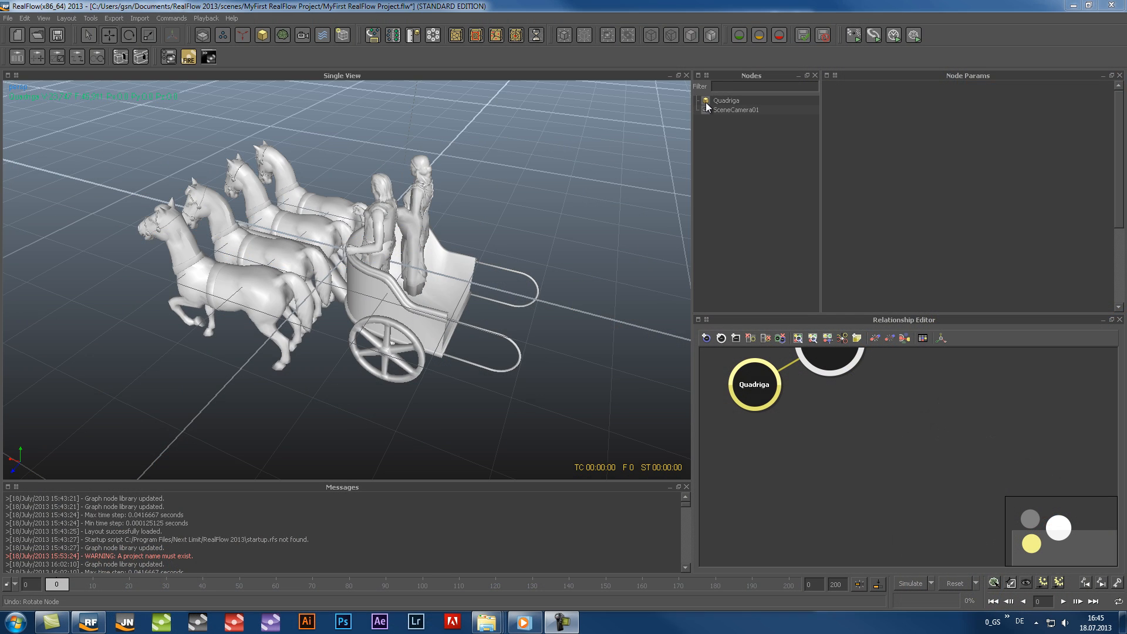
# Delete the Quadriga object from the scene
pyautogui.click(706, 102)
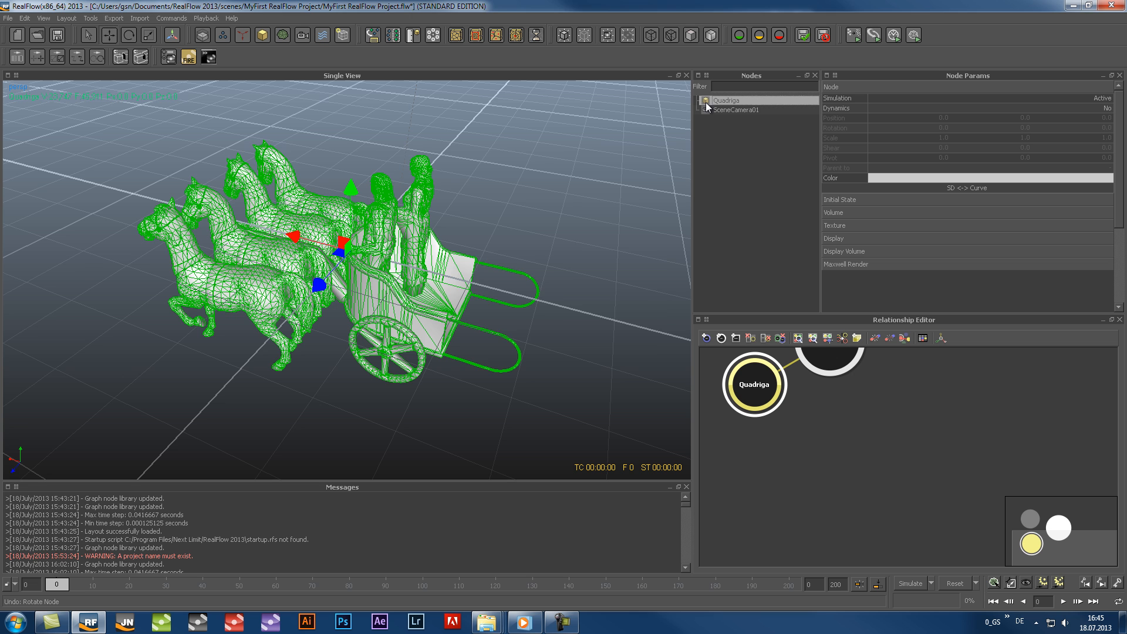
pyautogui.press('Delete')
pyautogui.click(535, 323)
# Add a Vase object and duplicate it until the scene holds Vase01 through Vase06
pyautogui.click(263, 35)
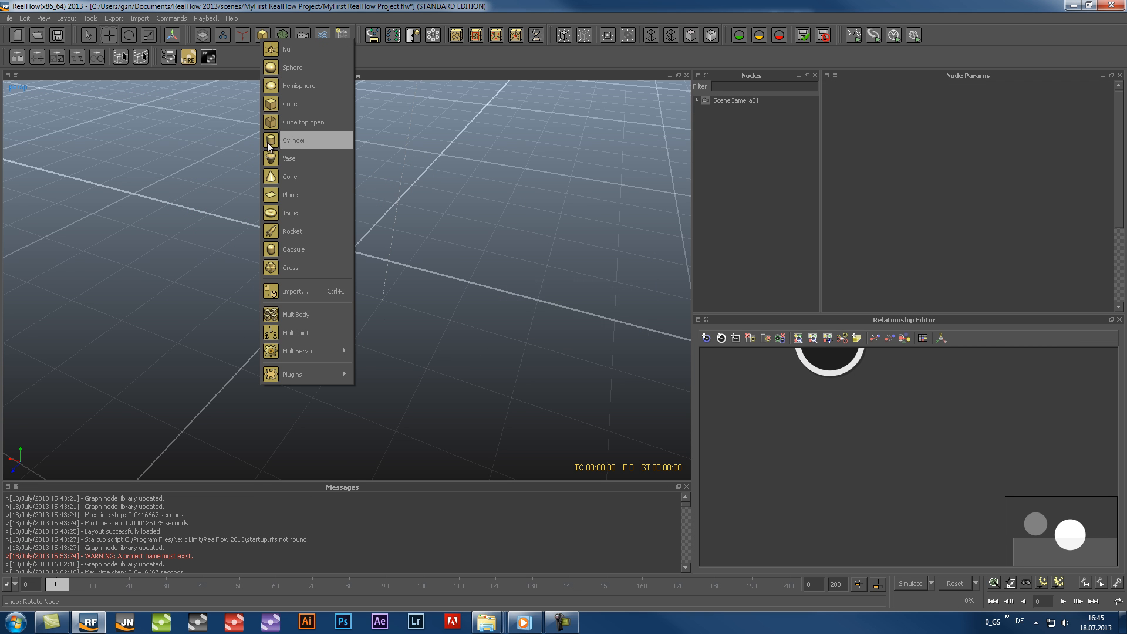
pyautogui.click(305, 158)
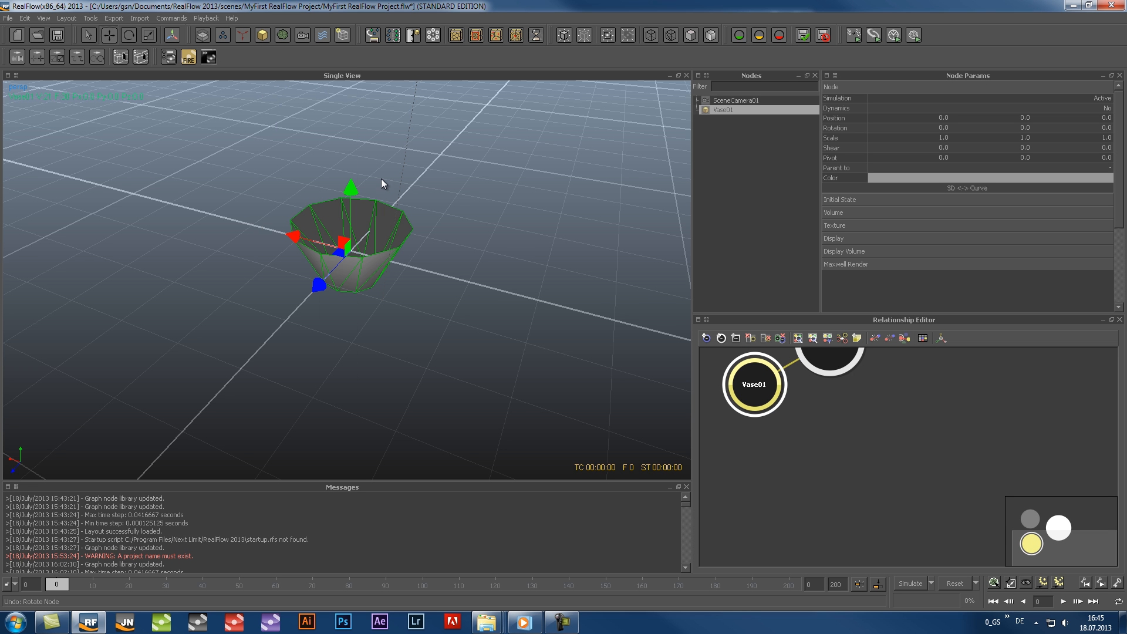
pyautogui.hotkey('ctrl', 'd')
pyautogui.hotkey('ctrl', 'd')
pyautogui.hotkey('ctrl', 'd')
pyautogui.hotkey('ctrl', 'd')
pyautogui.hotkey('ctrl', 'd')
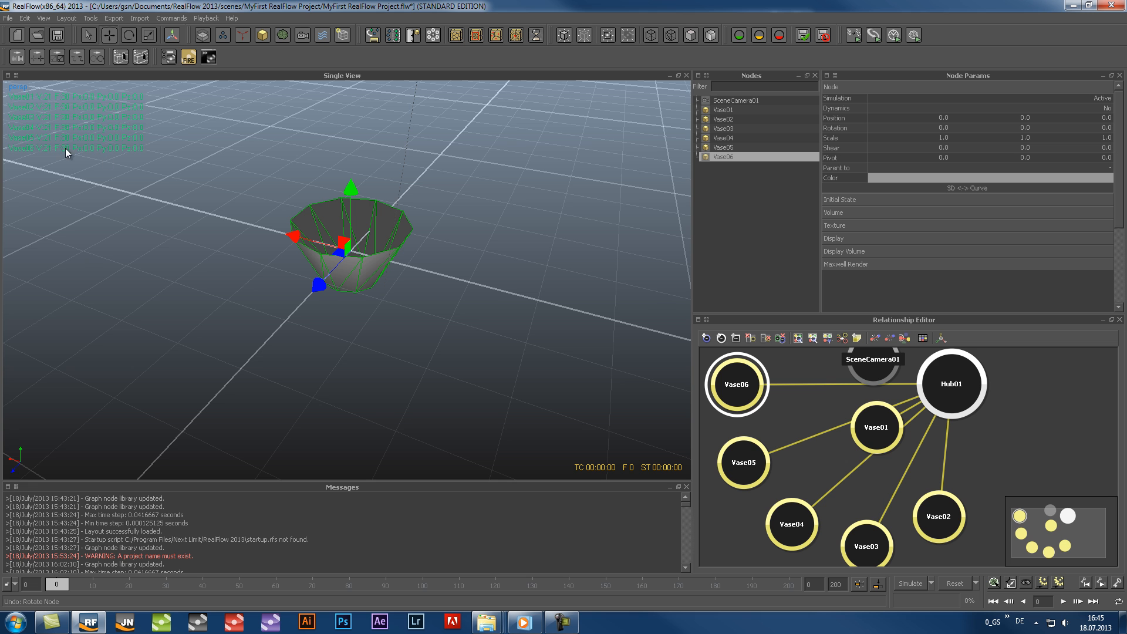
# Set the display info in the Display preferences to Selected nodes and apply the change
pyautogui.click(8, 18)
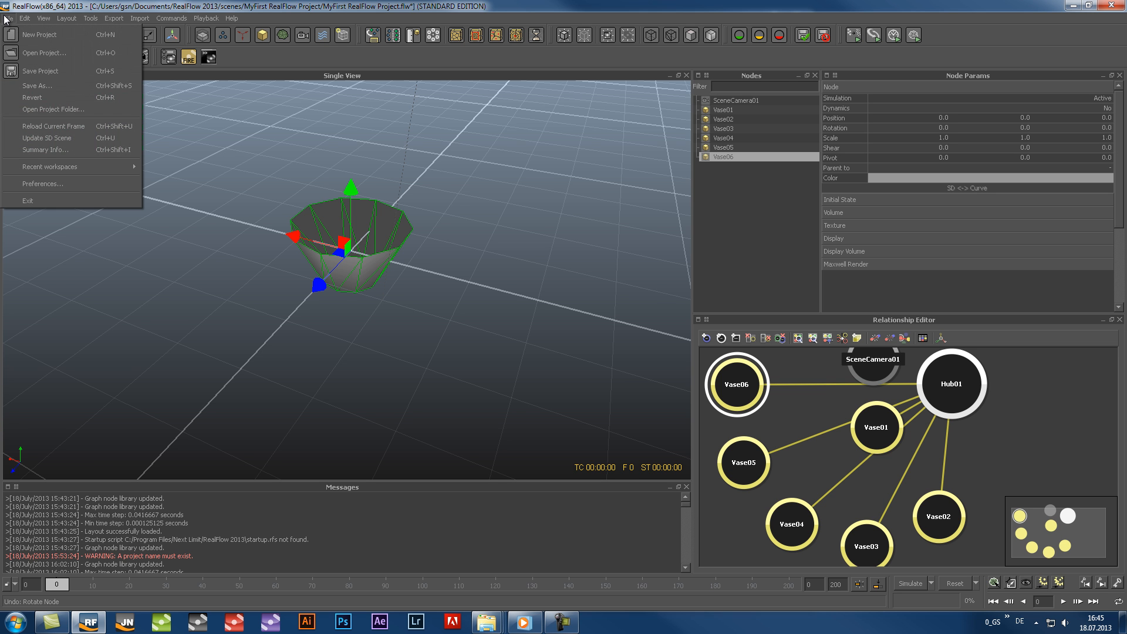
pyautogui.click(40, 184)
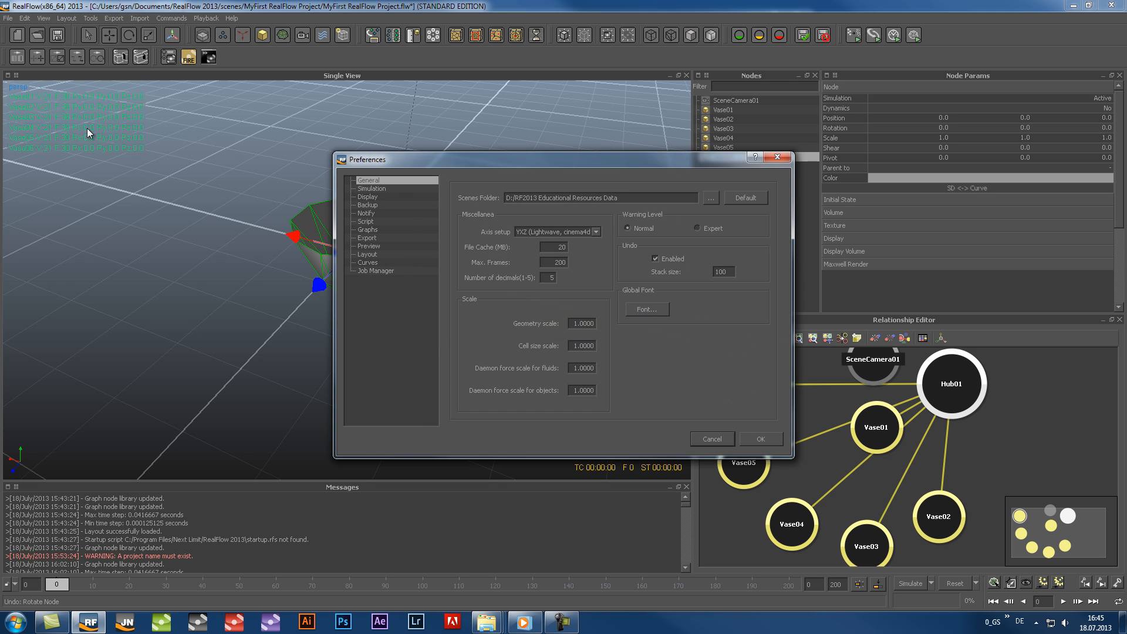
pyautogui.click(369, 197)
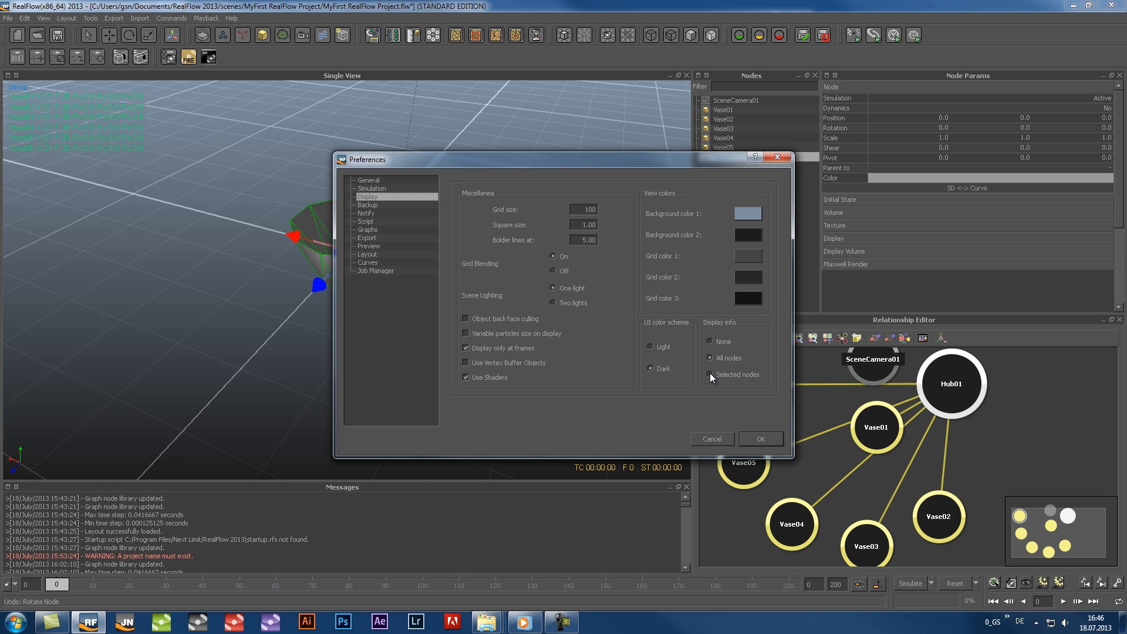
pyautogui.click(761, 438)
# Select Vase03 and build up a selection of Vase03 through Vase06 to check the viewport's node info
pyautogui.click(721, 128)
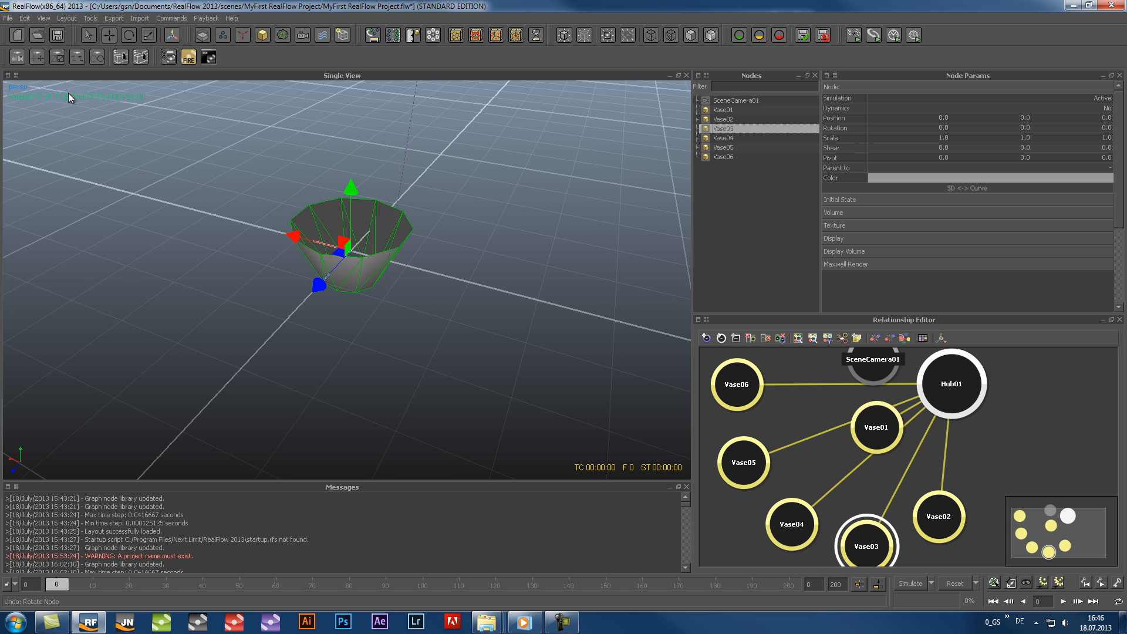
pyautogui.click(718, 156)
pyautogui.keyDown('ctrl'); pyautogui.click(720, 147); pyautogui.keyUp('ctrl')
pyautogui.keyDown('ctrl'); pyautogui.click(722, 138); pyautogui.keyUp('ctrl')
pyautogui.keyDown('ctrl'); pyautogui.click(722, 128); pyautogui.keyUp('ctrl')
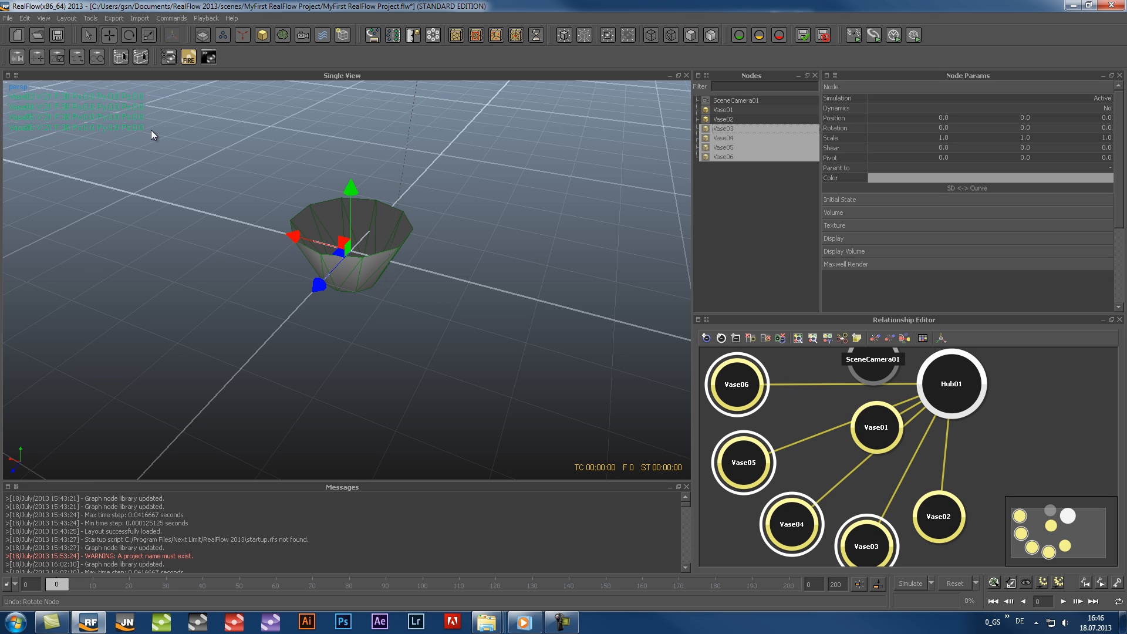
# Set the display info in the Display preferences to None and apply the change
pyautogui.click(8, 18)
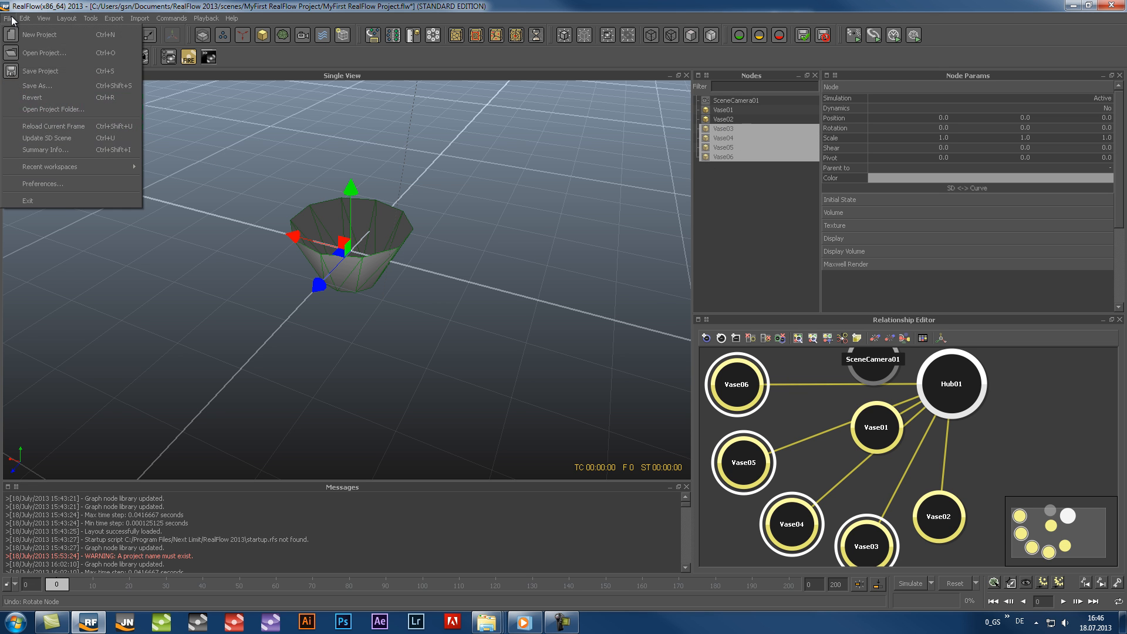
pyautogui.click(51, 184)
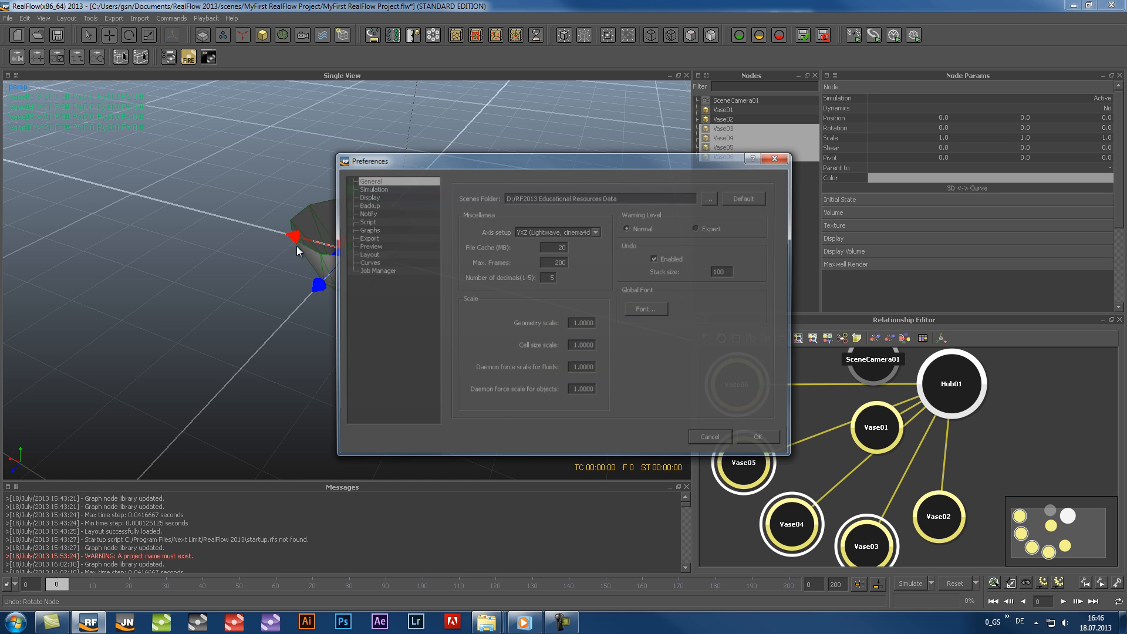
pyautogui.click(368, 196)
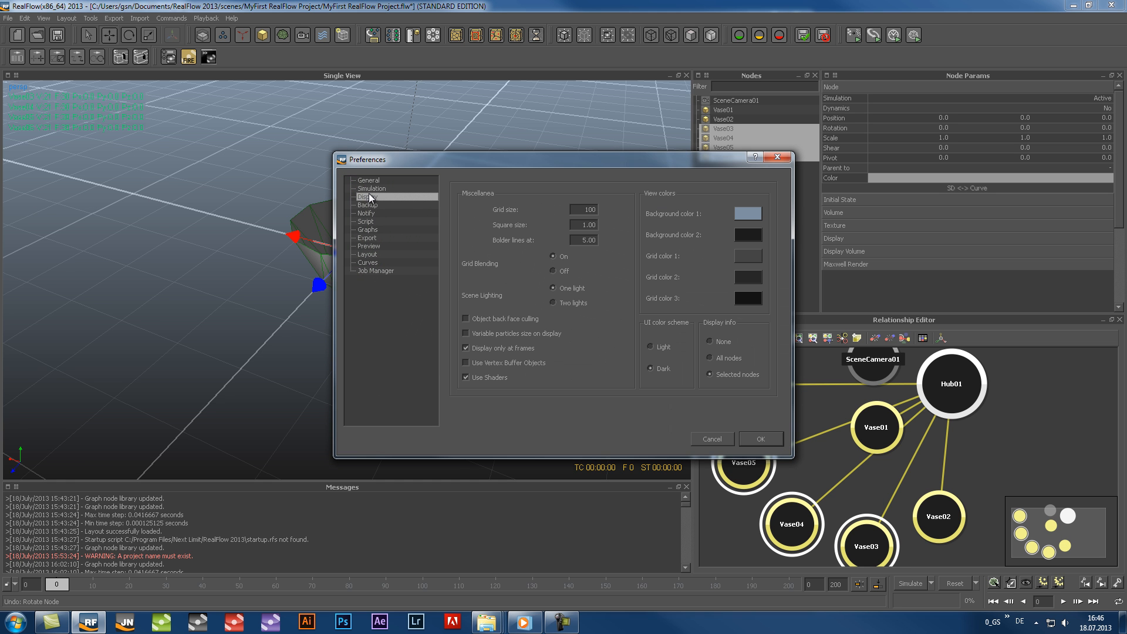
pyautogui.click(710, 341)
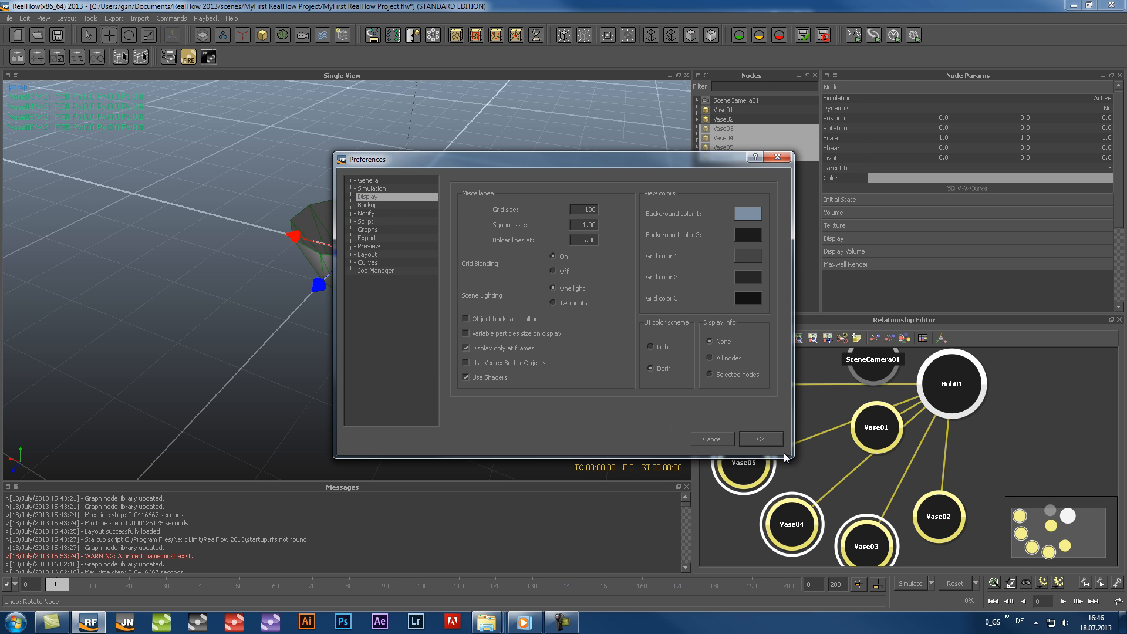
pyautogui.click(755, 437)
# Check the viewport's node info by selecting all six vases and Vase03 alone, and clear the selection
pyautogui.click(713, 110)
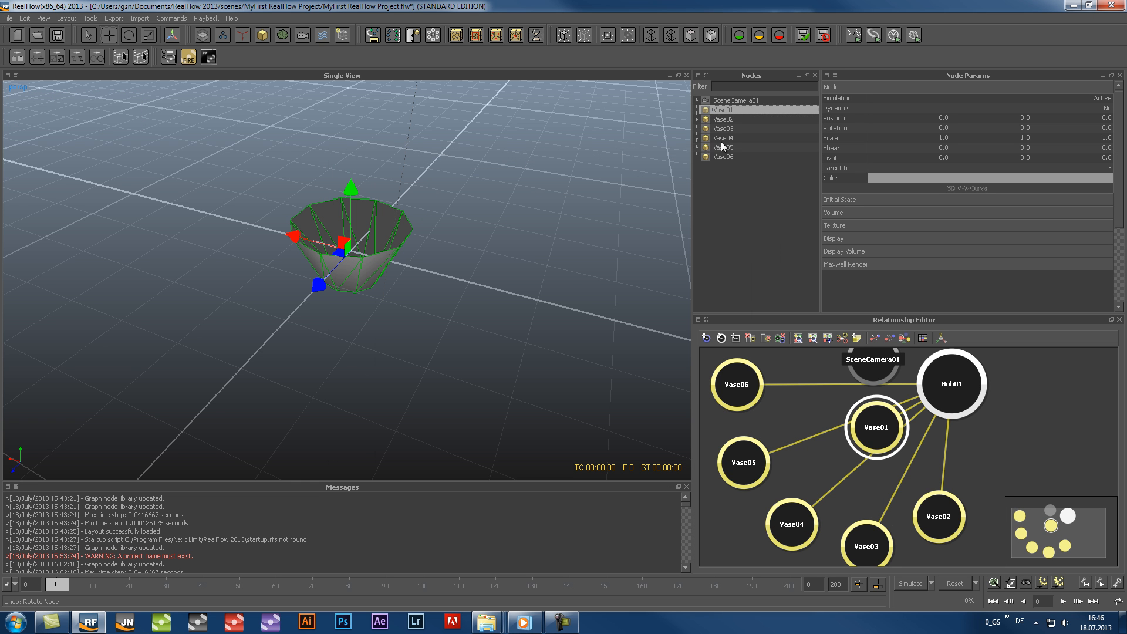
pyautogui.keyDown('shift'); pyautogui.click(722, 157); pyautogui.keyUp('shift')
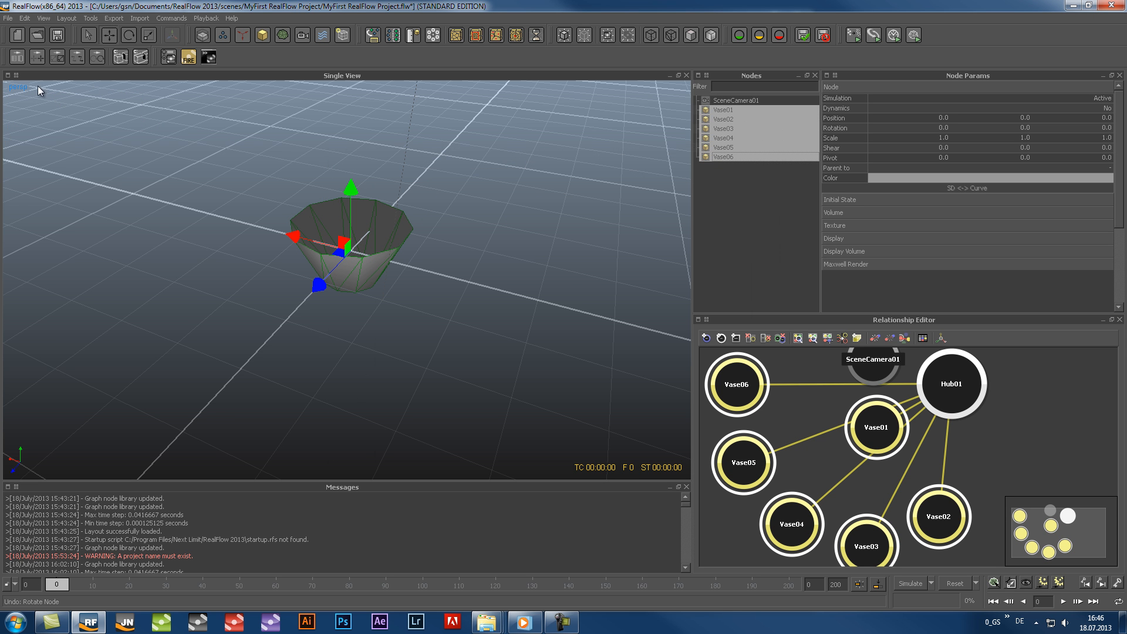
pyautogui.click(707, 144)
pyautogui.click(720, 128)
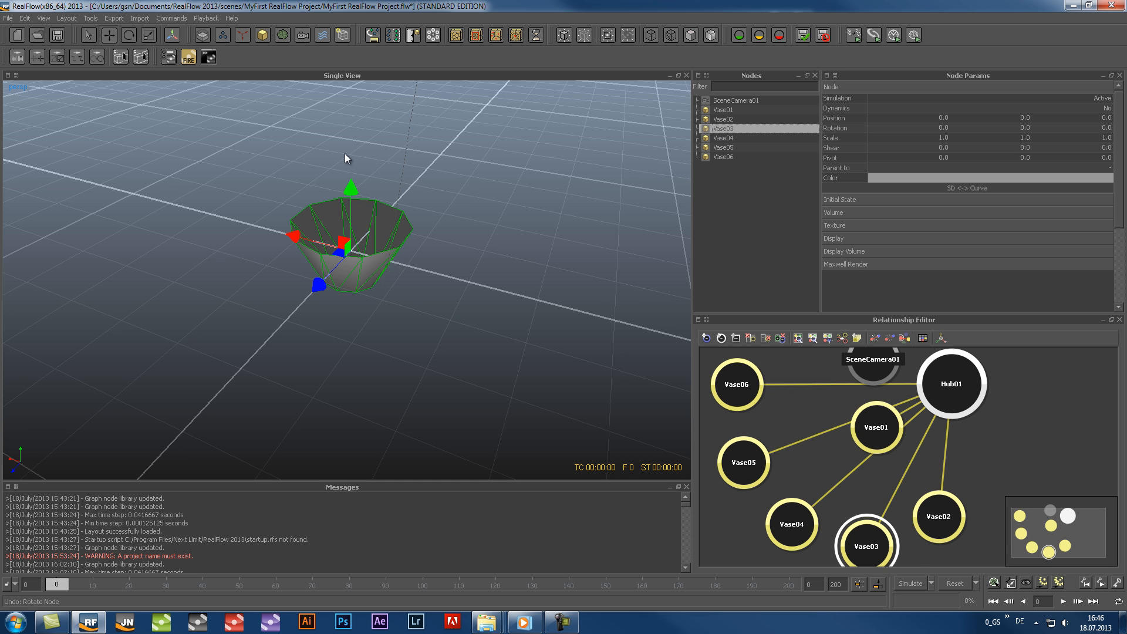
pyautogui.click(550, 176)
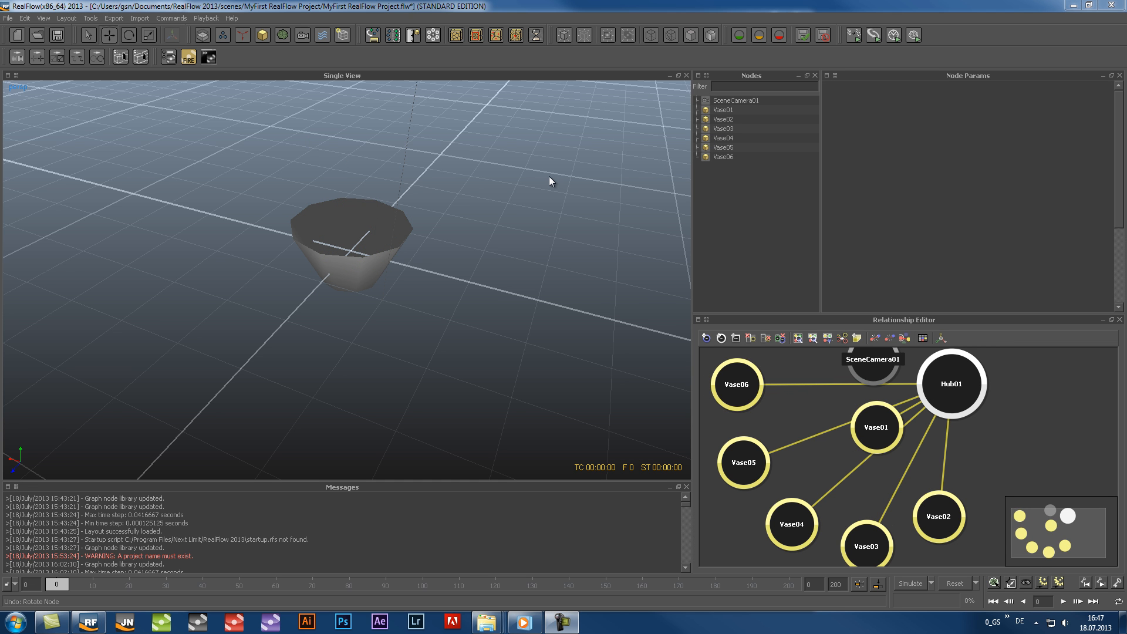
# Return the display info in the Display preferences to Selected nodes
pyautogui.click(11, 18)
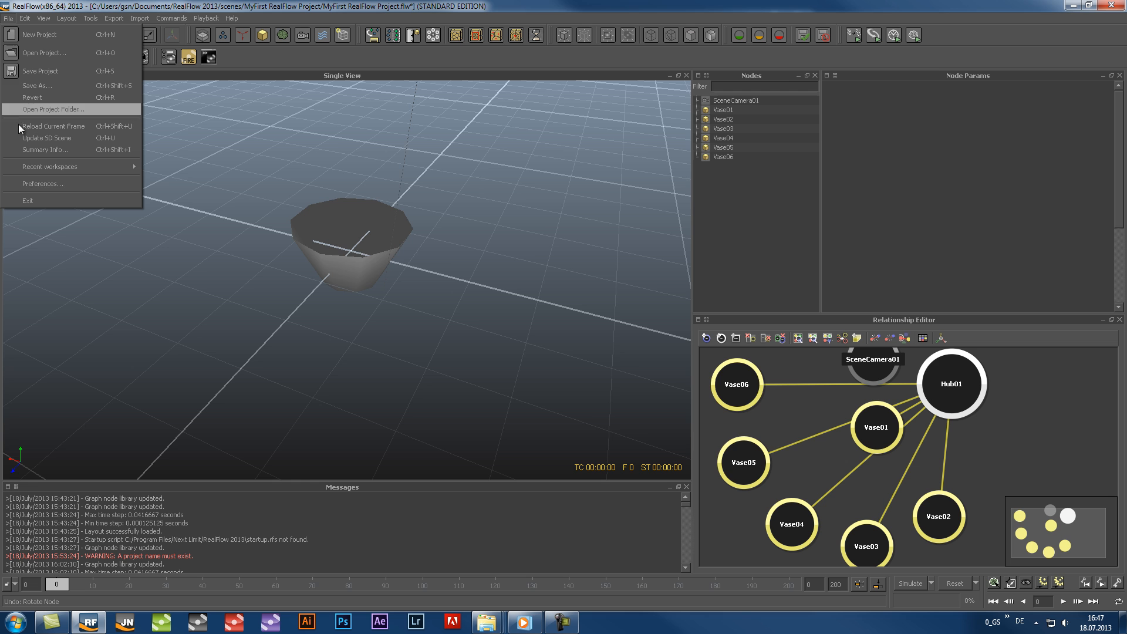
pyautogui.click(30, 184)
pyautogui.click(375, 197)
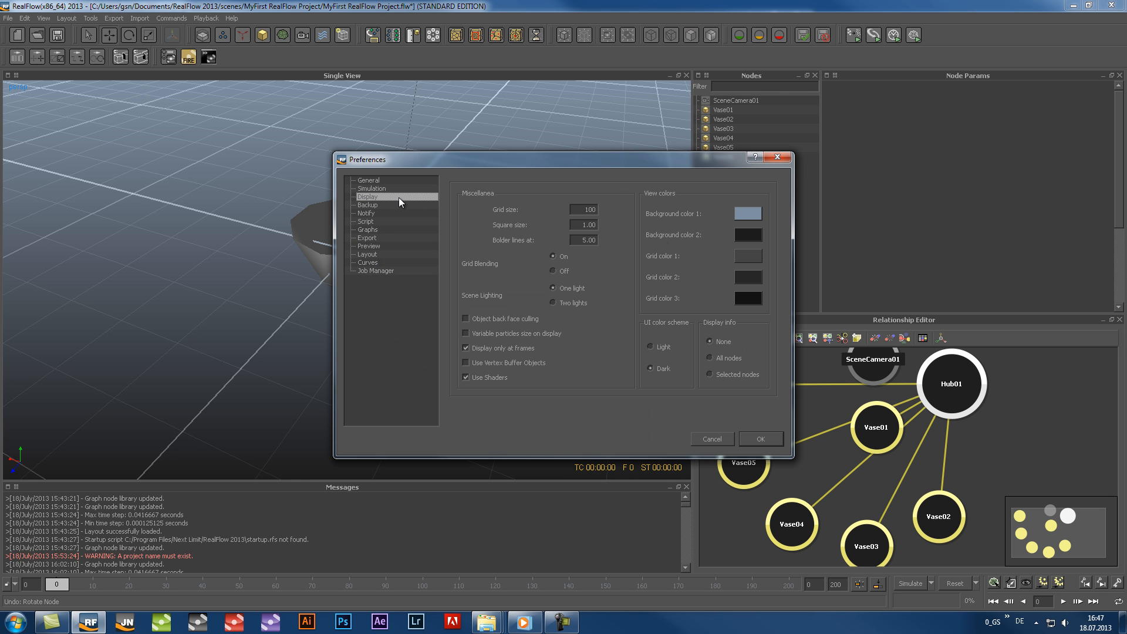
pyautogui.click(709, 375)
# Set Background color 1 of the viewport to pure blue (RGB 0, 0, 255) and apply the preferences
pyautogui.click(745, 213)
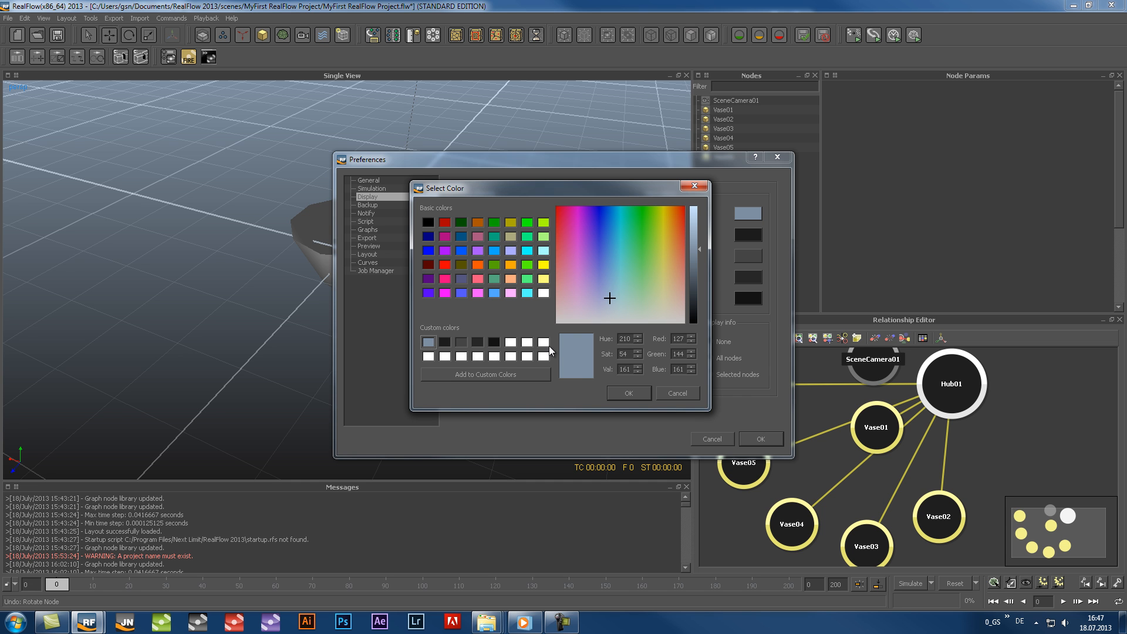
pyautogui.click(429, 251)
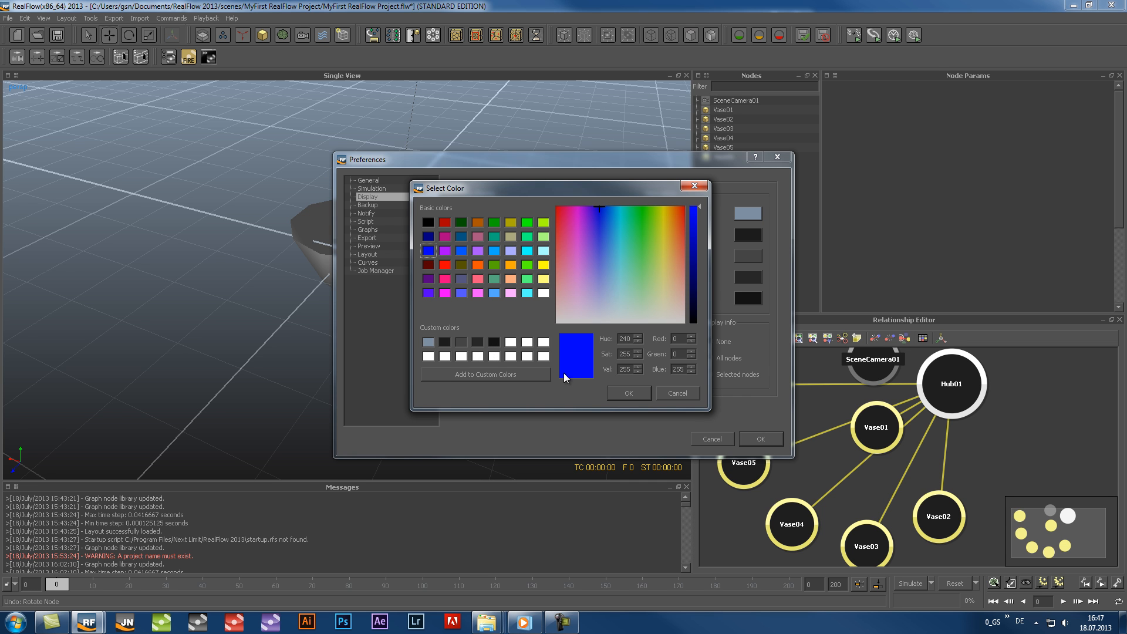
pyautogui.click(618, 393)
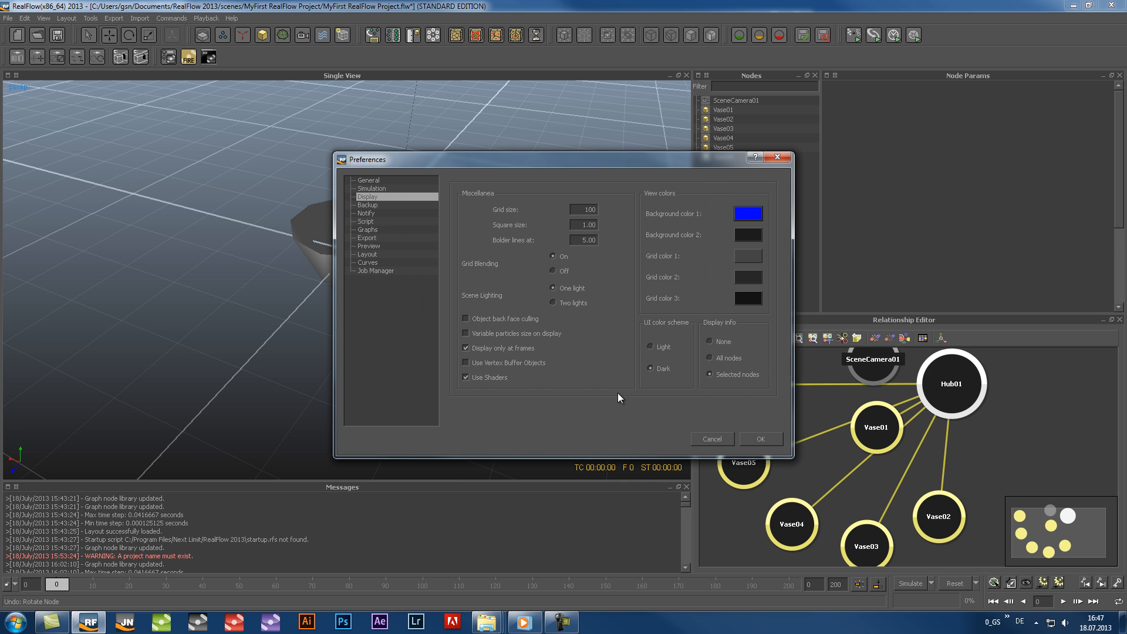
pyautogui.click(759, 440)
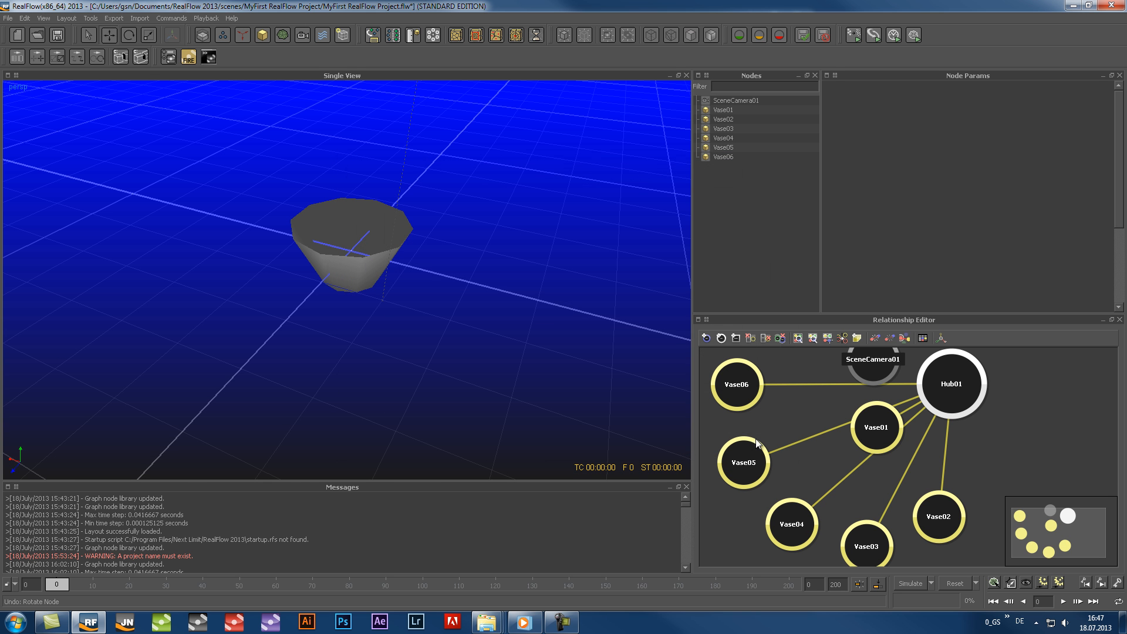
# Restore Background color 1 to the grey-blue custom color in the Display preferences and apply it
pyautogui.click(8, 18)
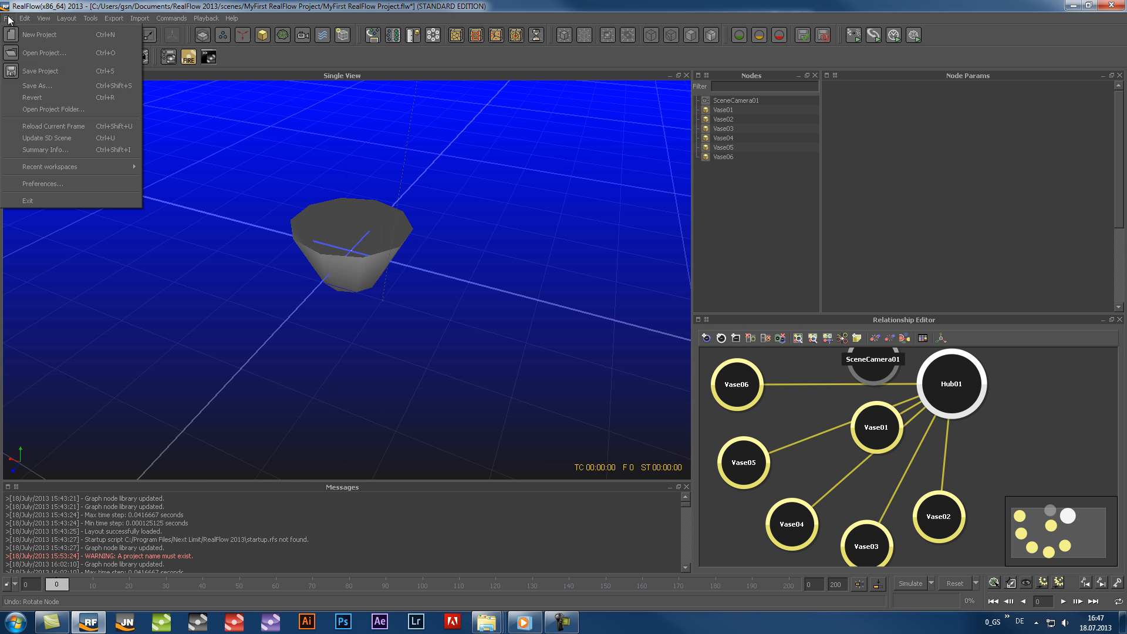
pyautogui.click(33, 185)
pyautogui.click(371, 196)
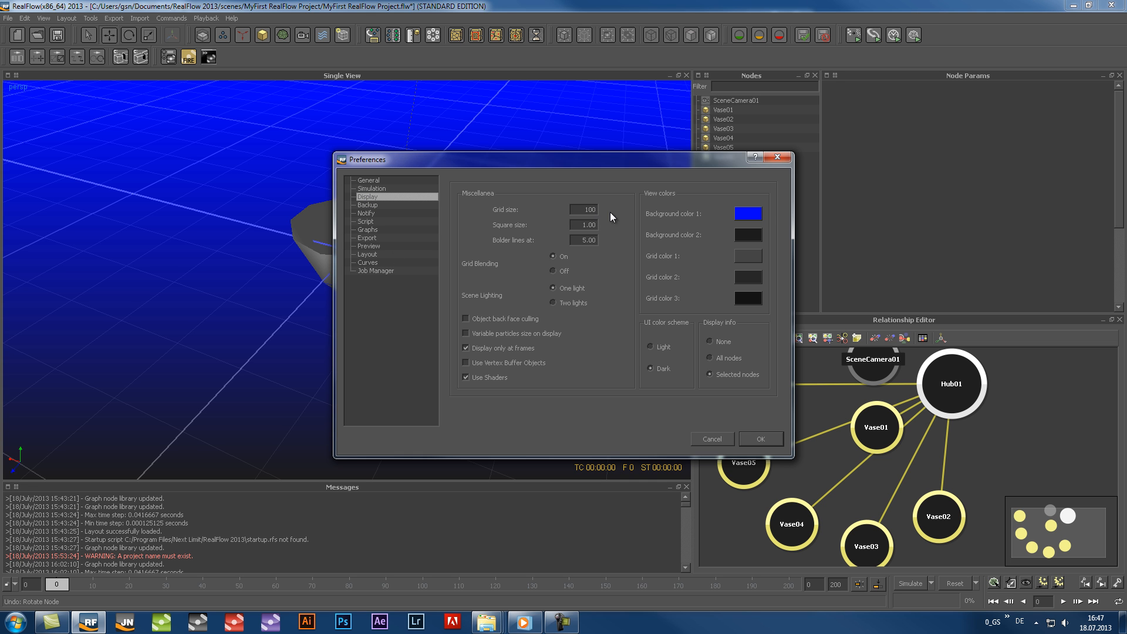
pyautogui.click(749, 214)
pyautogui.click(428, 342)
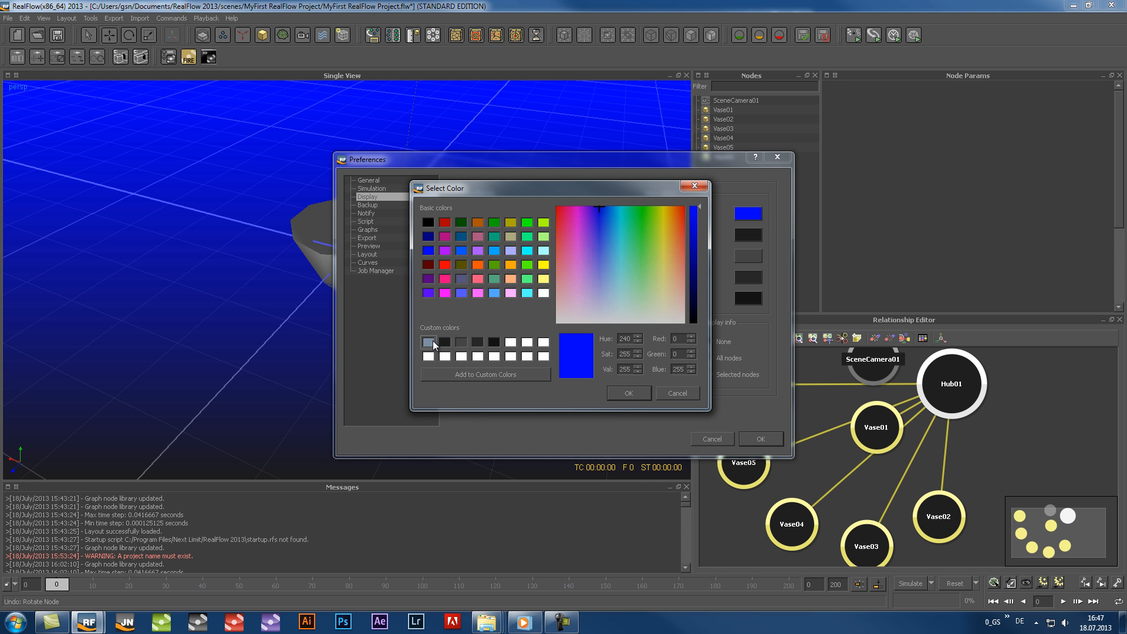
pyautogui.click(629, 392)
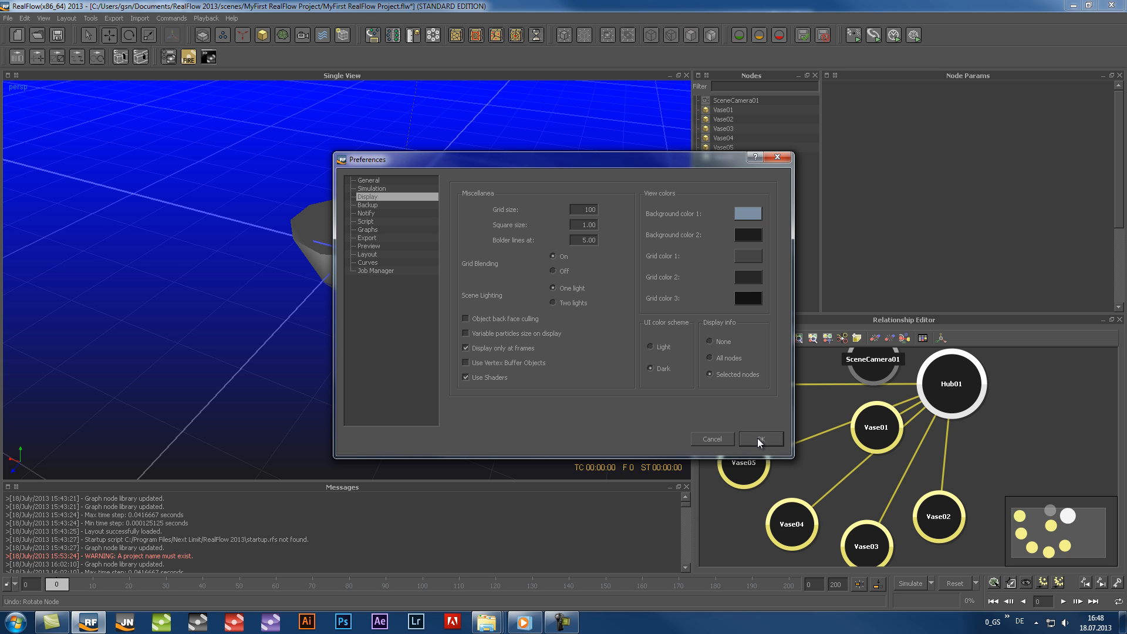
pyautogui.click(761, 439)
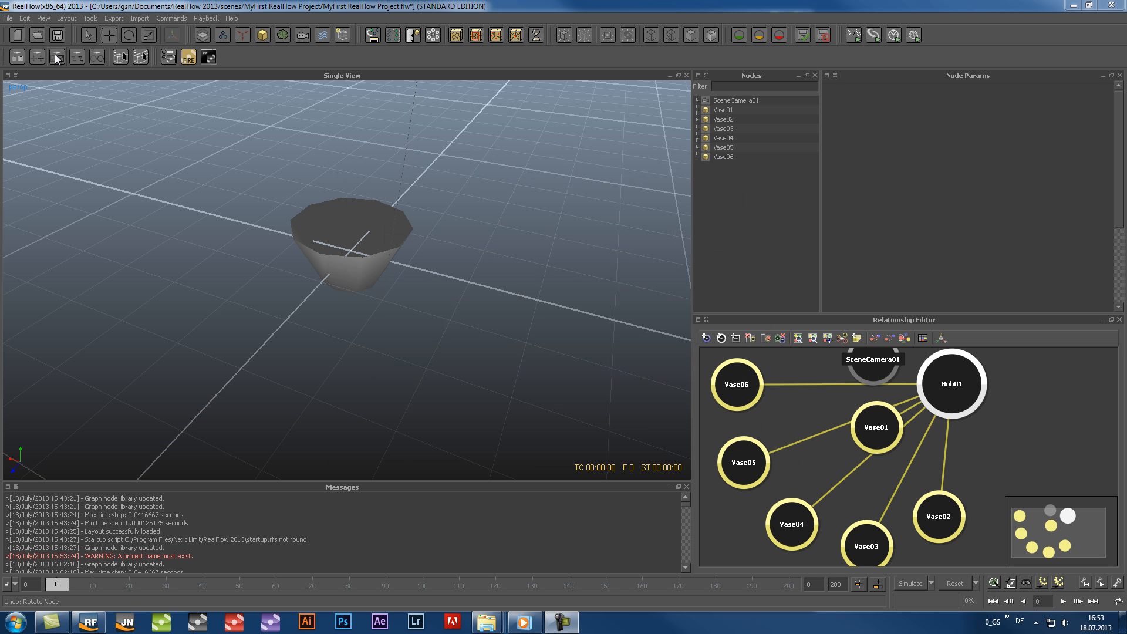
# Load the beach photo as the background image of the perspective viewport
pyautogui.click(44, 18)
pyautogui.click(65, 165)
pyautogui.click(194, 94)
pyautogui.click(466, 310)
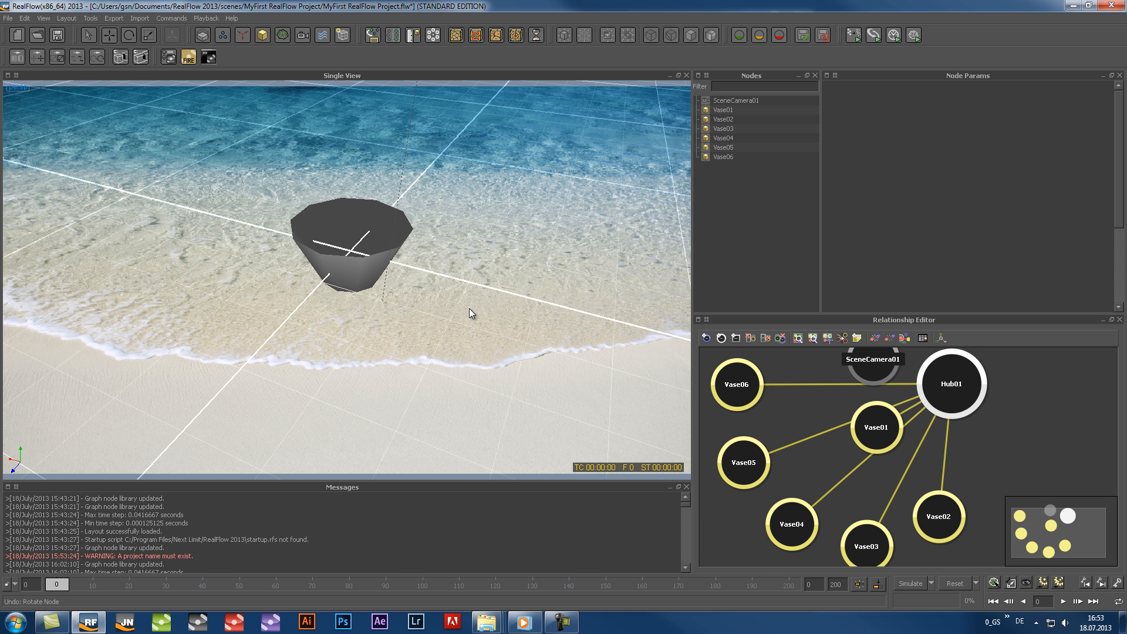
# Hide the beach background image in the perspective viewport and show it again
pyautogui.moveTo(452, 337)
pyautogui.keyDown('alt'); pyautogui.mouseDown()
pyautogui.moveTo(457, 313)
pyautogui.moveTo(447, 326)
pyautogui.mouseUp(); pyautogui.keyUp('alt')
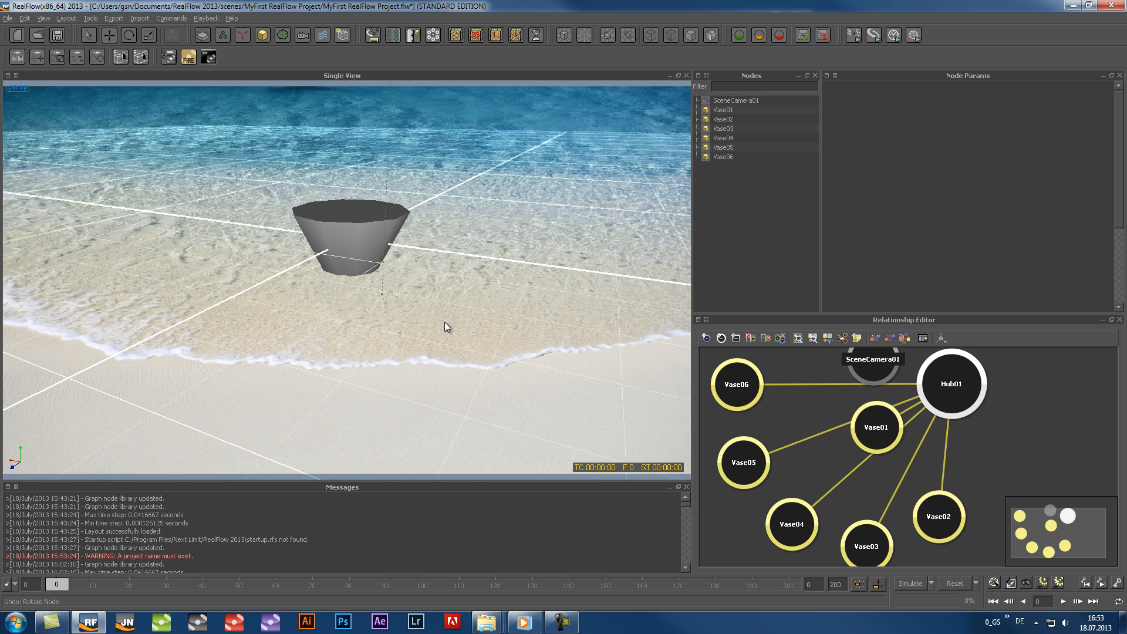
pyautogui.click(40, 18)
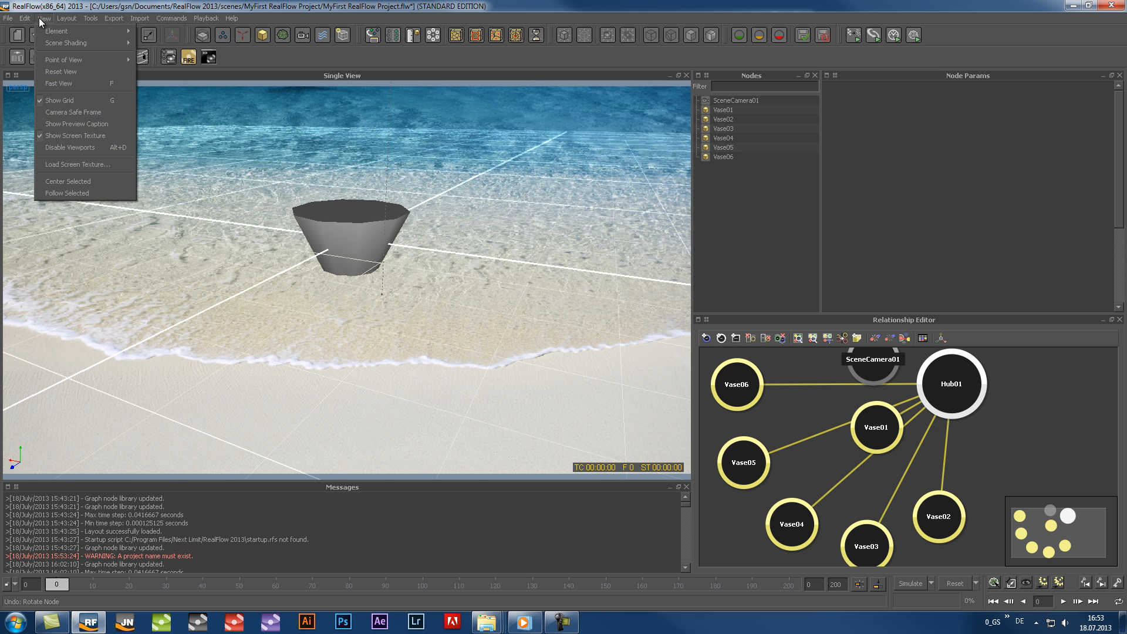
pyautogui.click(52, 137)
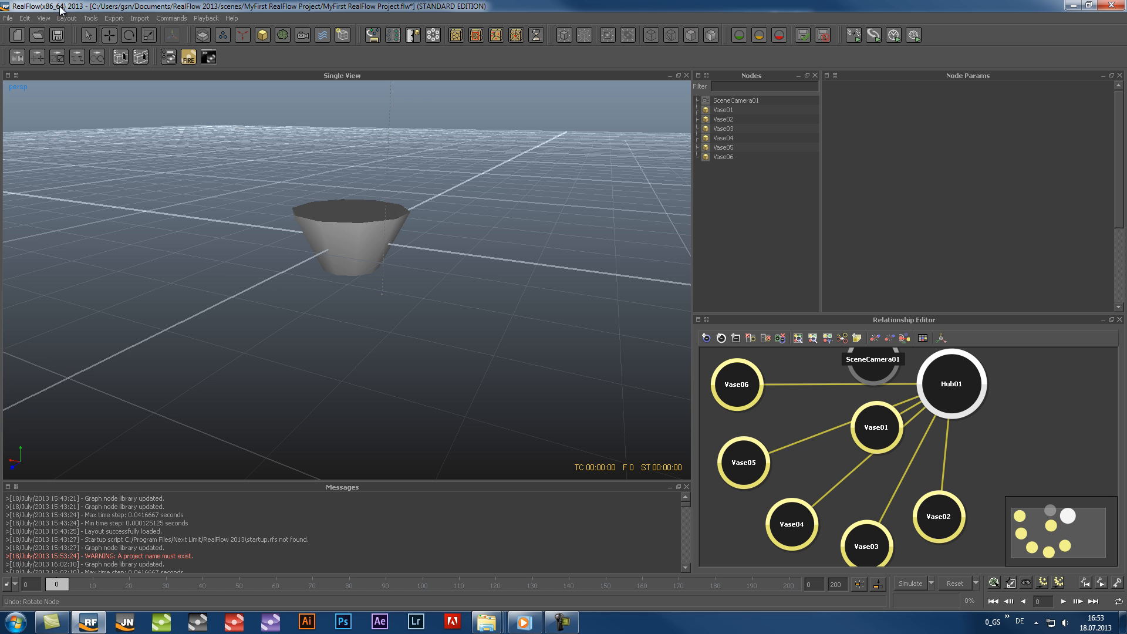
pyautogui.click(45, 19)
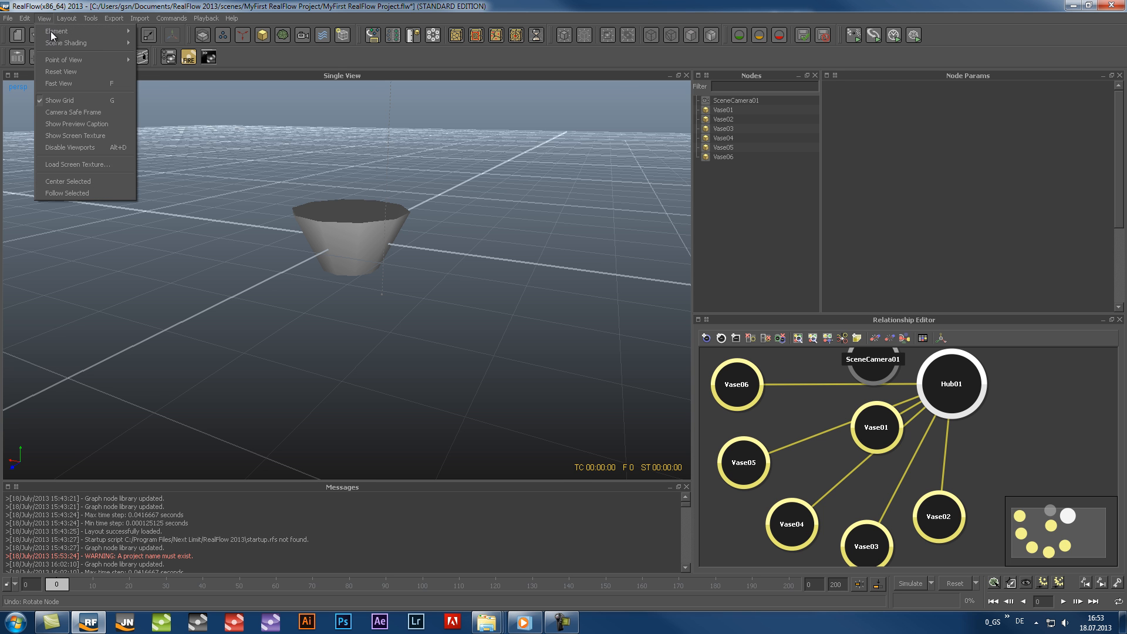
pyautogui.click(70, 135)
pyautogui.moveTo(384, 368)
pyautogui.keyDown('alt'); pyautogui.mouseDown()
pyautogui.moveTo(343, 384)
pyautogui.moveTo(363, 372)
pyautogui.mouseUp(); pyautogui.keyUp('alt')
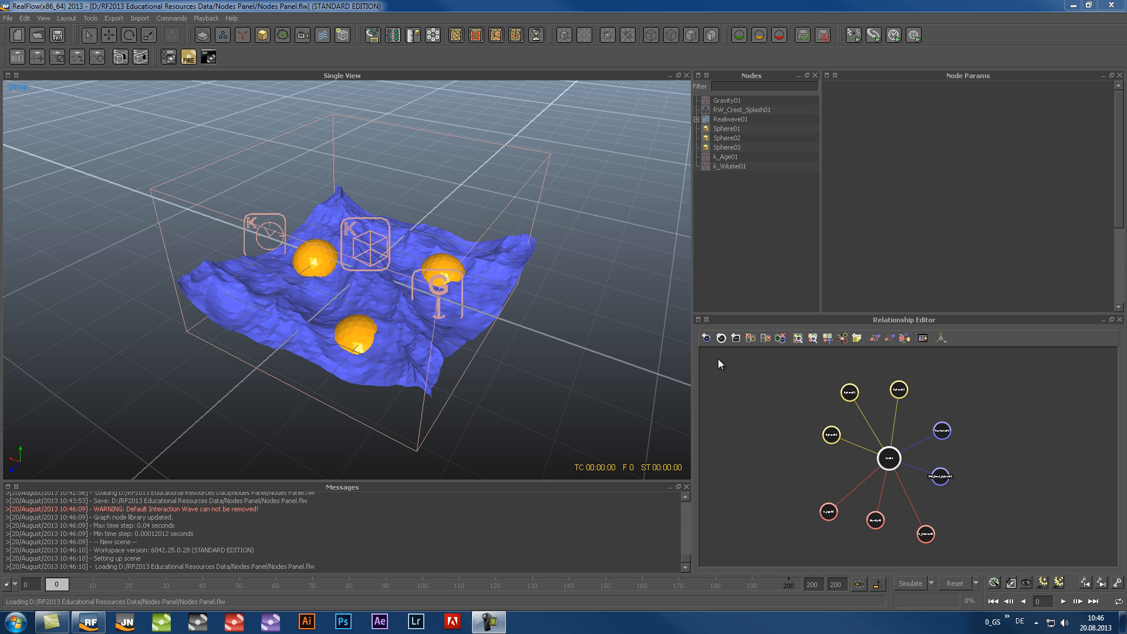
# Hide Realwave nodes from the node list and show them again
pyautogui.click(724, 118)
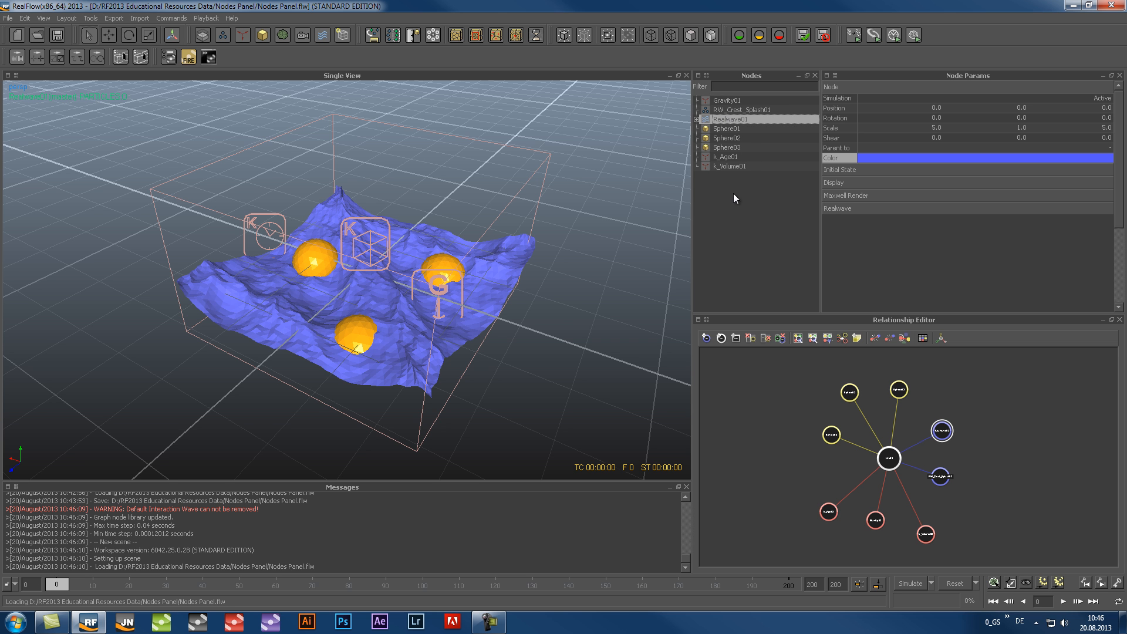
pyautogui.rightClick(733, 209)
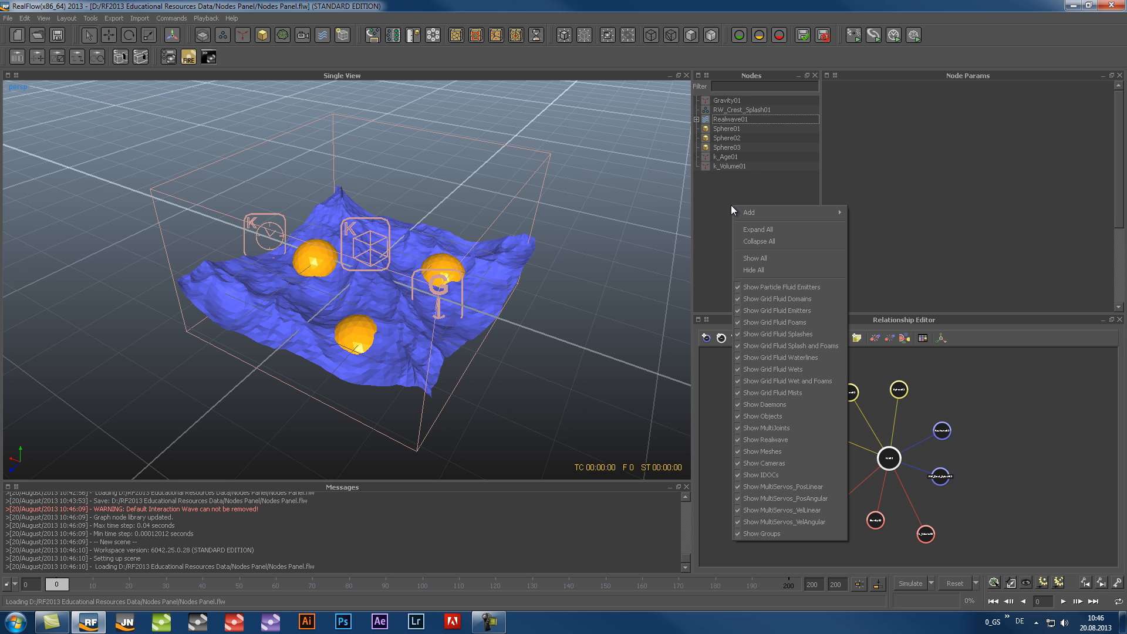
pyautogui.click(739, 441)
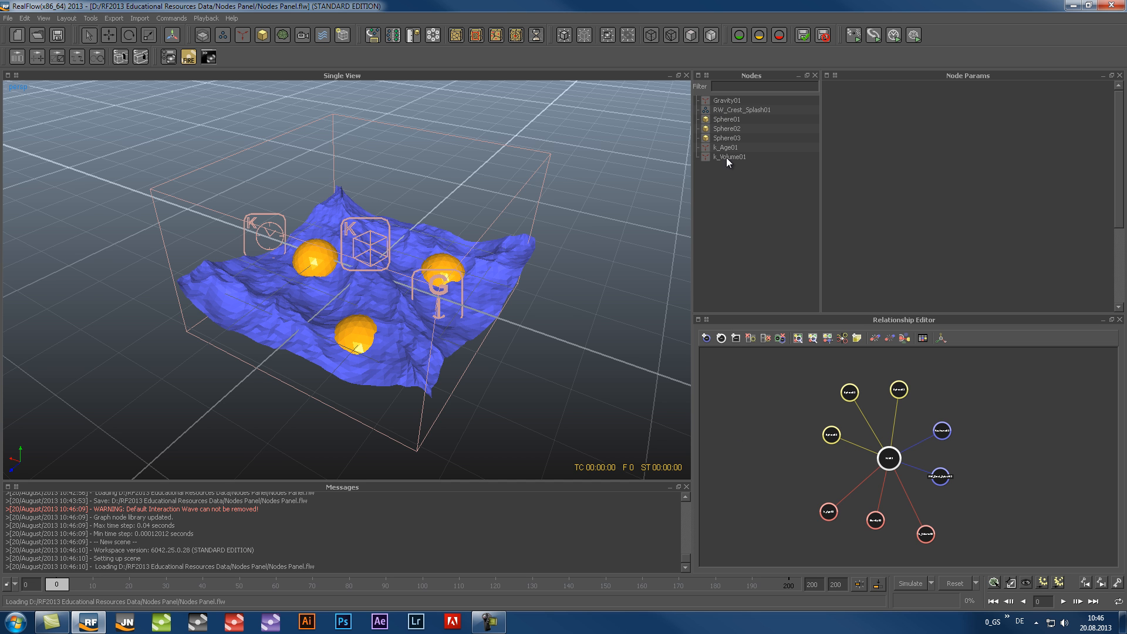
pyautogui.rightClick(727, 178)
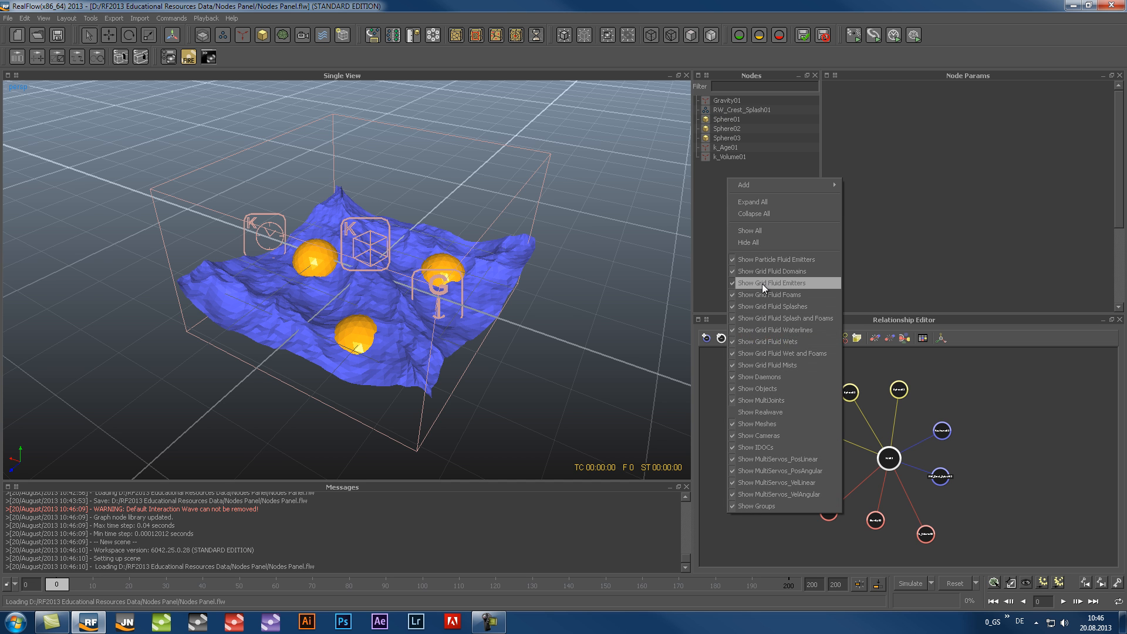
pyautogui.click(734, 413)
pyautogui.rightClick(771, 252)
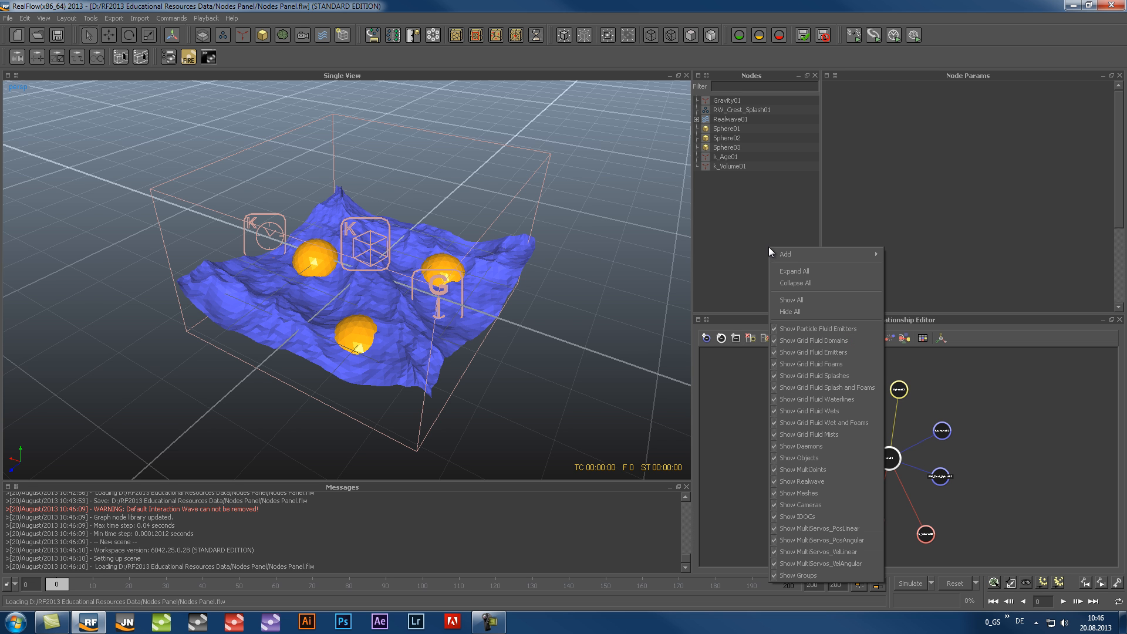
pyautogui.moveTo(808, 255)
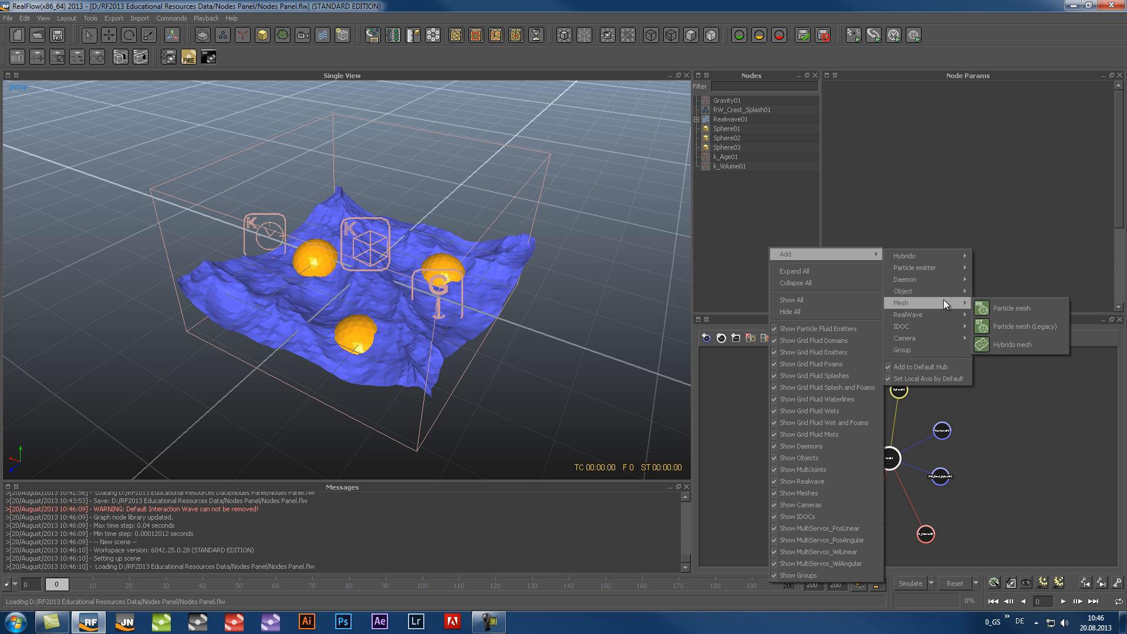
pyautogui.click(744, 207)
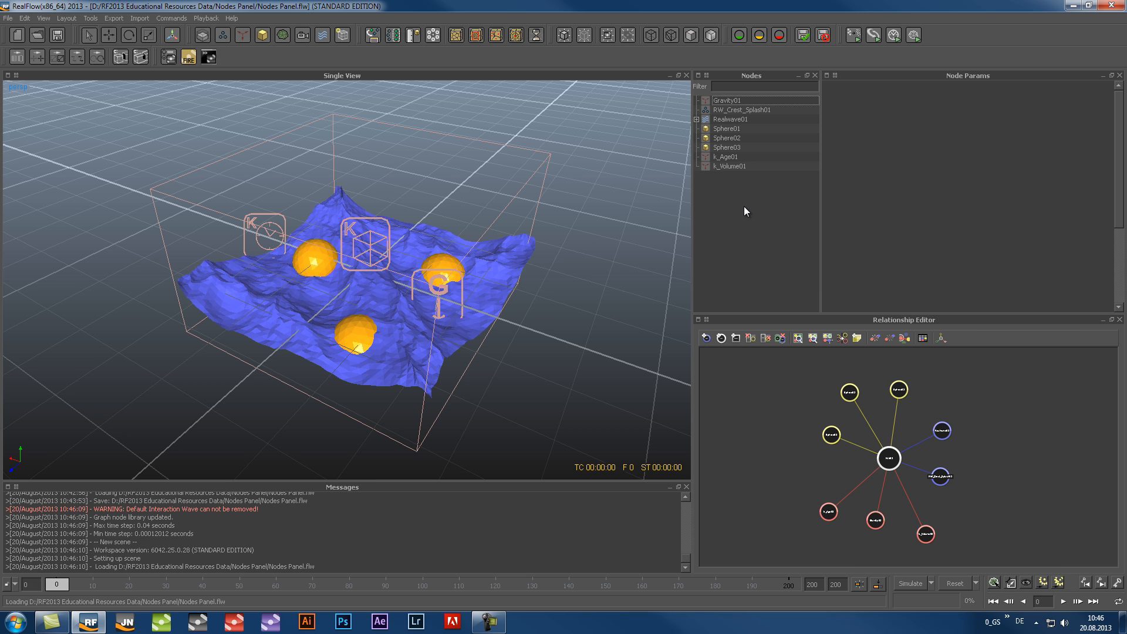
# Rename the Sphere01 node as Object01
pyautogui.click(727, 128)
pyautogui.rightClick(725, 127)
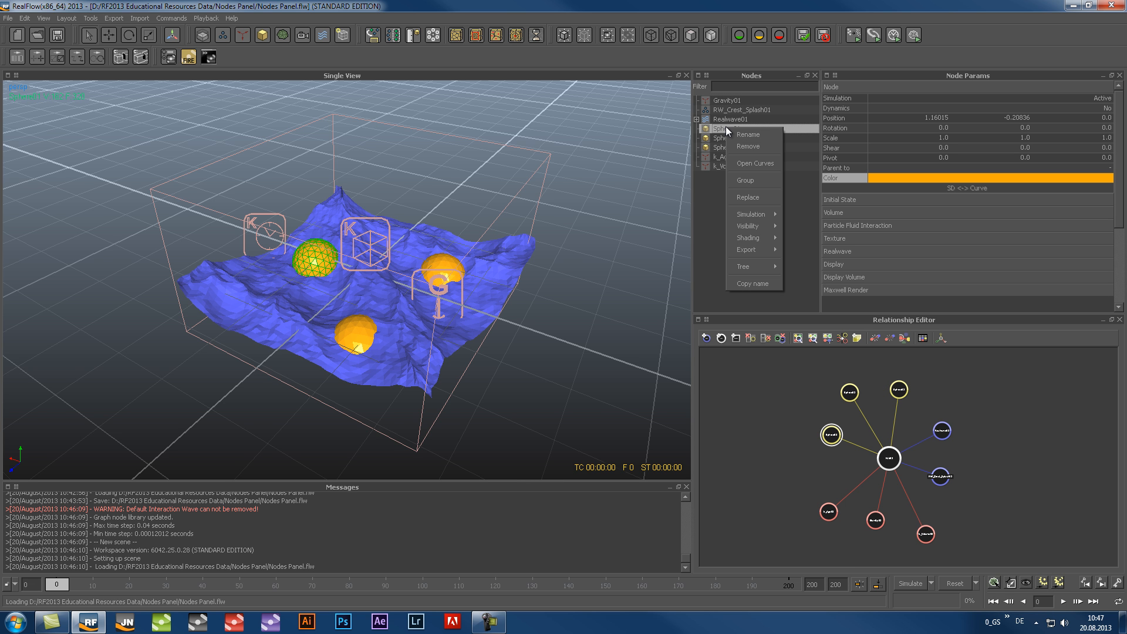
pyautogui.click(766, 135)
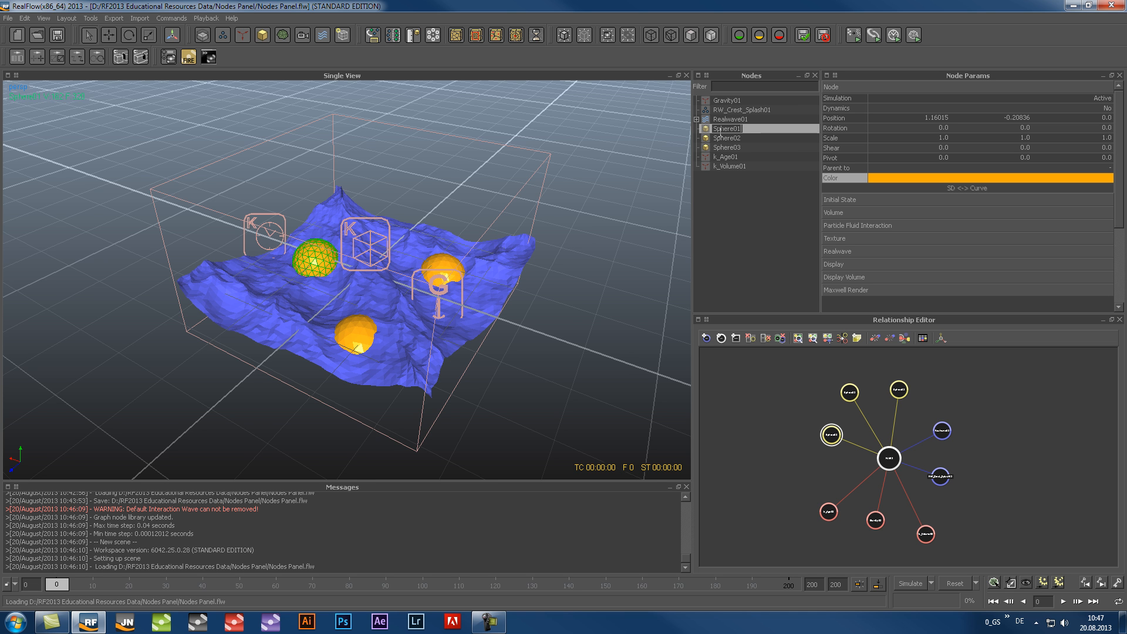
pyautogui.write('Object01')
pyautogui.click(784, 217)
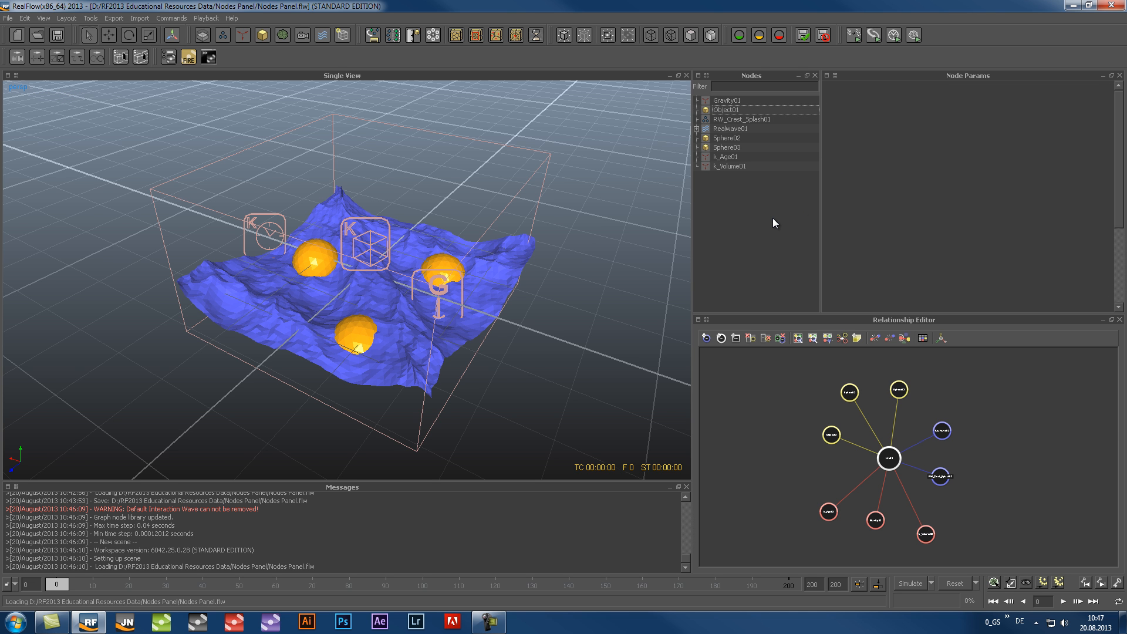
# Open the Life curve of the k_Age01 daemon and make it linear between its two control points
pyautogui.click(733, 156)
pyautogui.rightClick(1096, 122)
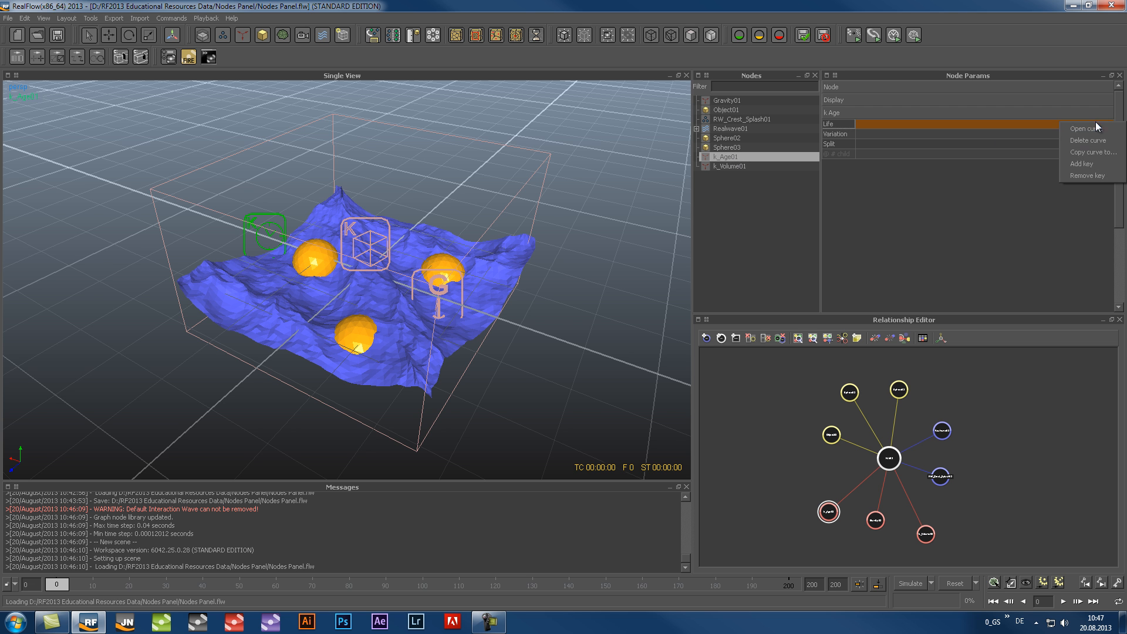
pyautogui.click(1097, 129)
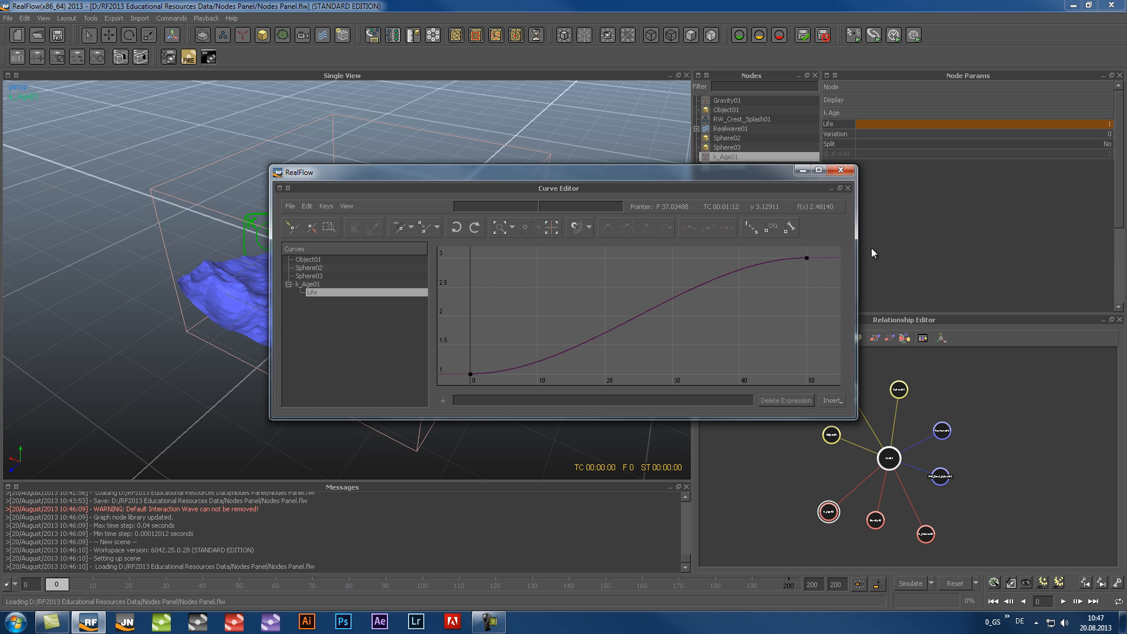
pyautogui.moveTo(813, 256); pyautogui.dragTo(452, 381)
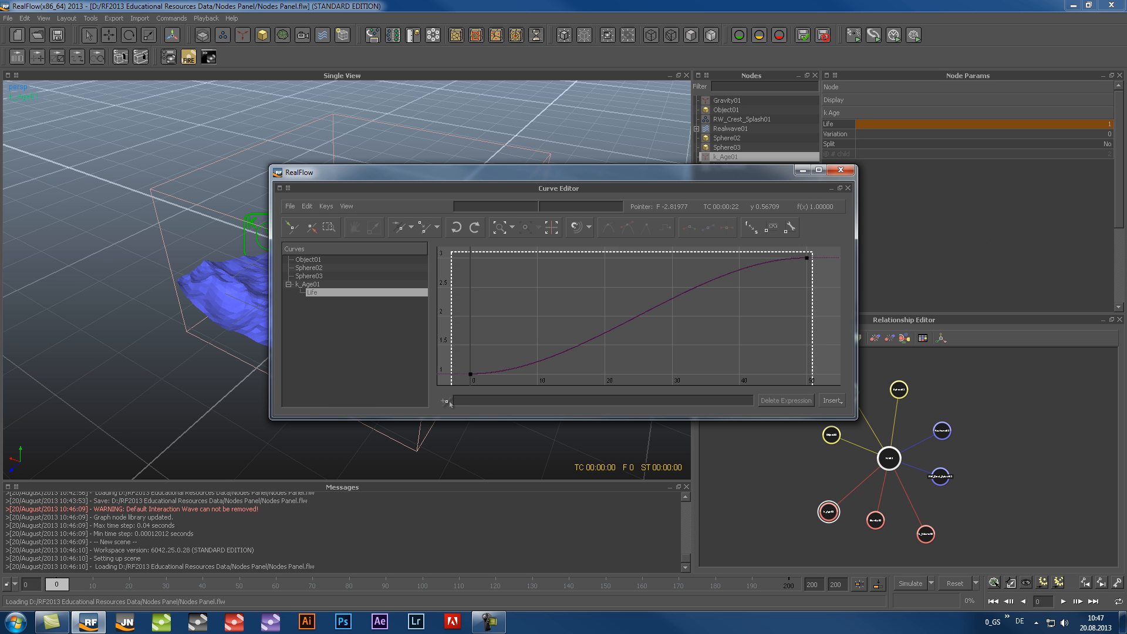
pyautogui.click(610, 229)
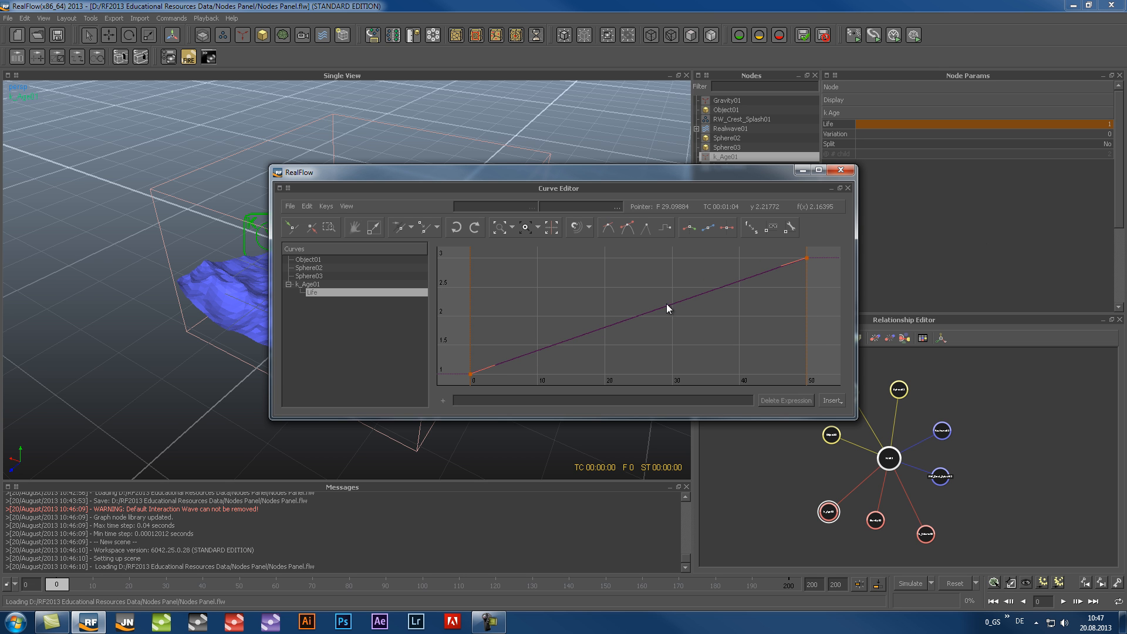
# Raise the Life curve's first point to about 2 and add a point near frame 23 at about 2, closing the curve editor
pyautogui.click(461, 371)
pyautogui.moveTo(469, 372); pyautogui.dragTo(471, 317)
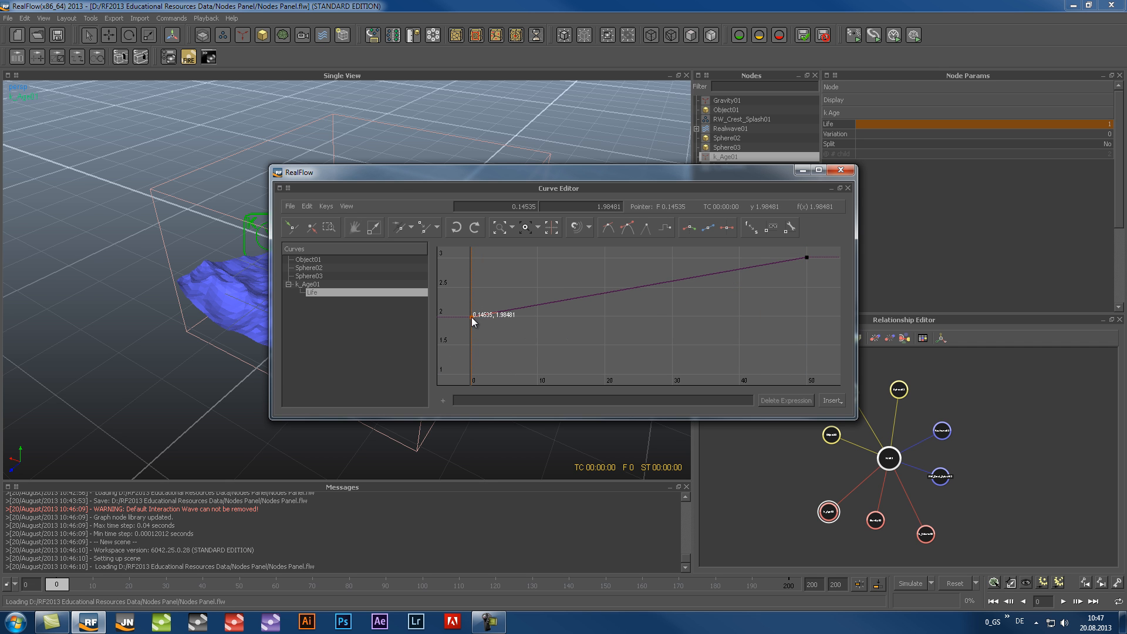
pyautogui.click(619, 287)
pyautogui.moveTo(620, 288); pyautogui.dragTo(625, 317)
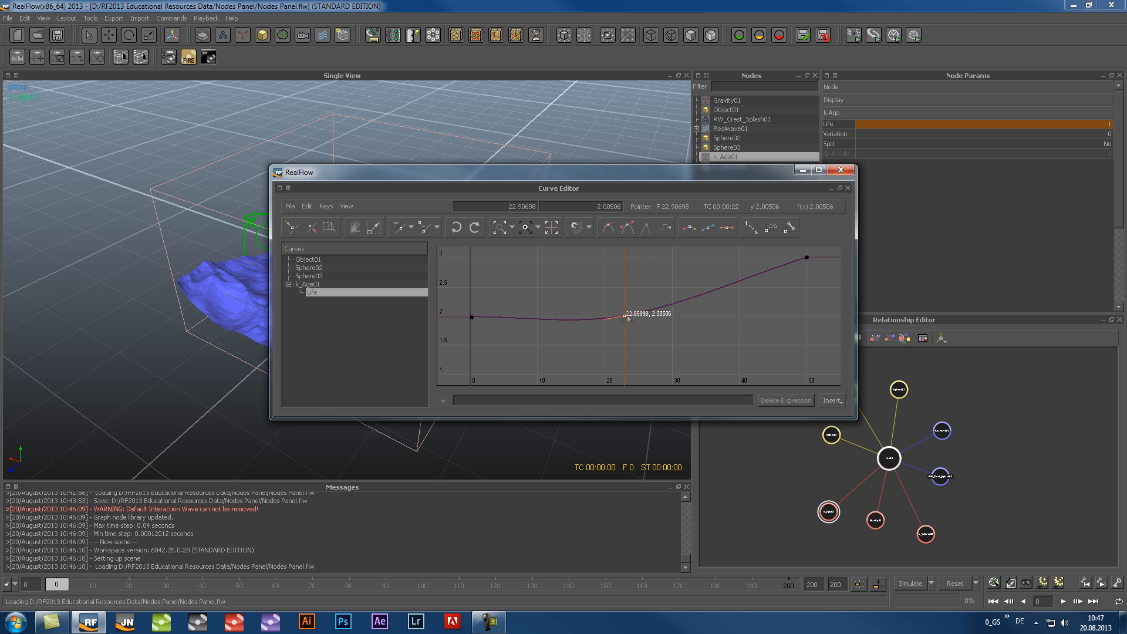
pyautogui.click(747, 342)
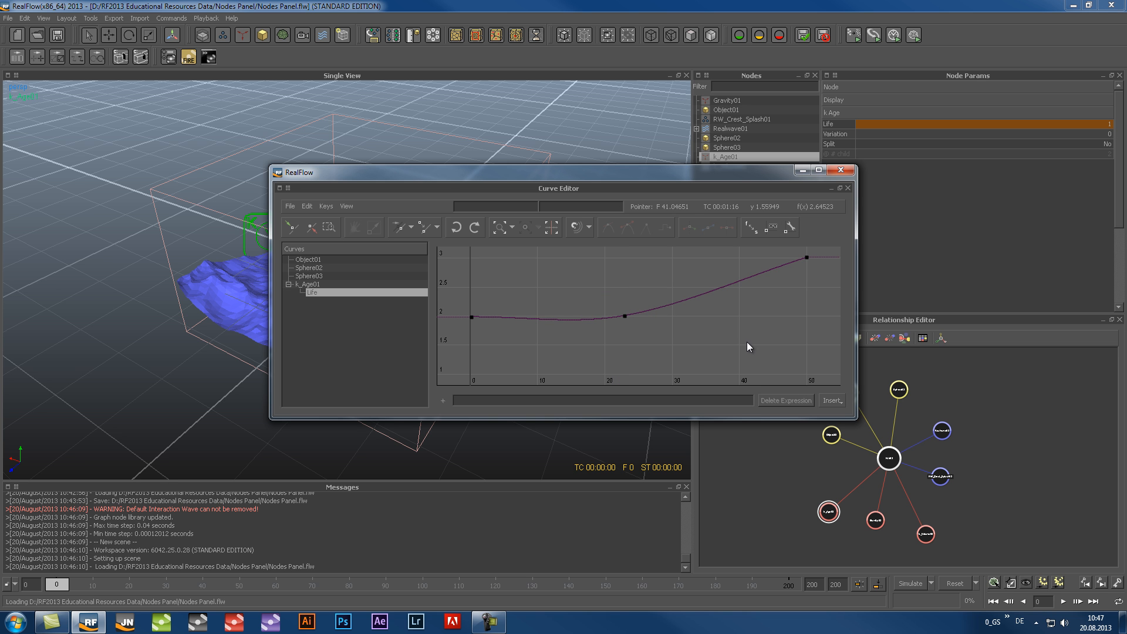
pyautogui.click(839, 170)
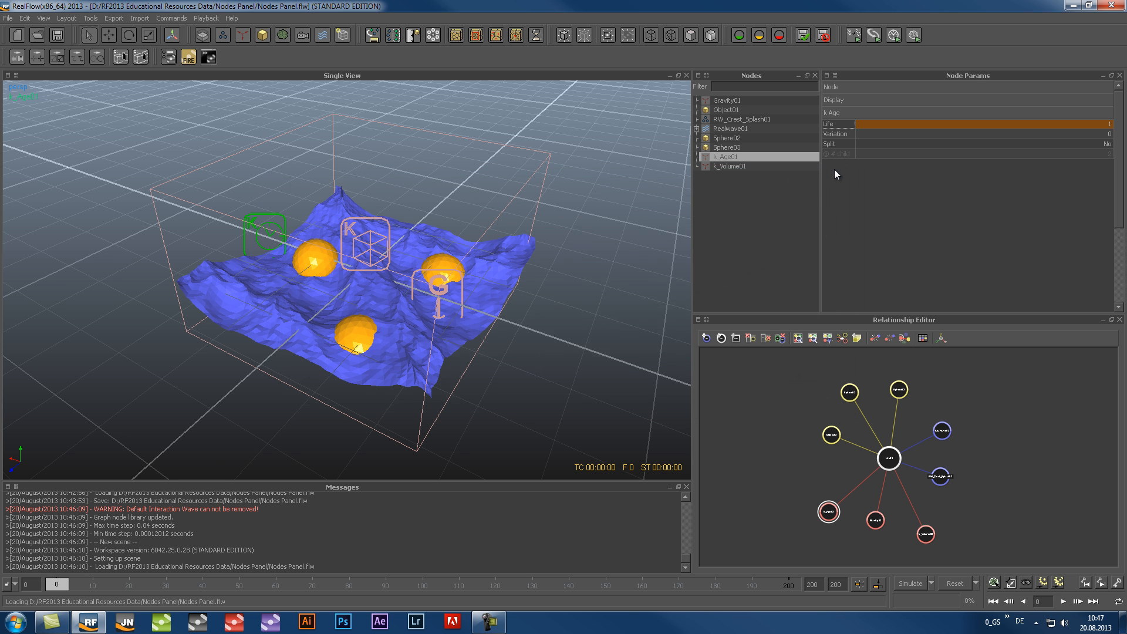
# Add an empty group to the scene and move Object01, Sphere02 and Sphere03 into it
pyautogui.rightClick(717, 187)
pyautogui.moveTo(739, 197)
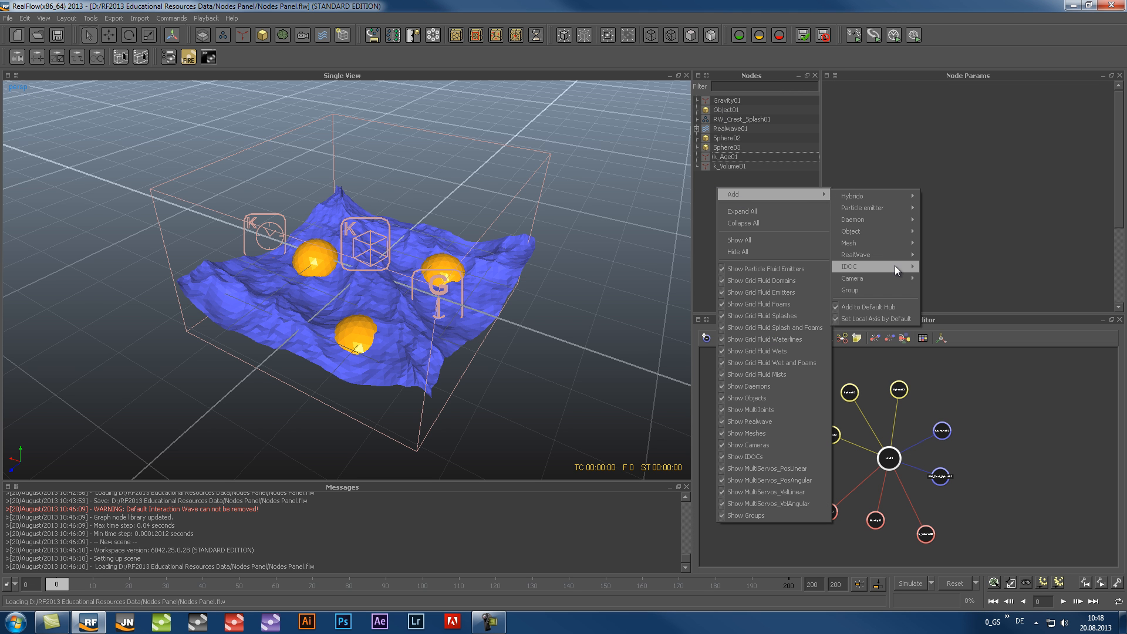
pyautogui.click(882, 289)
pyautogui.click(724, 119)
pyautogui.keyDown('ctrl'); pyautogui.click(738, 155); pyautogui.keyUp('ctrl')
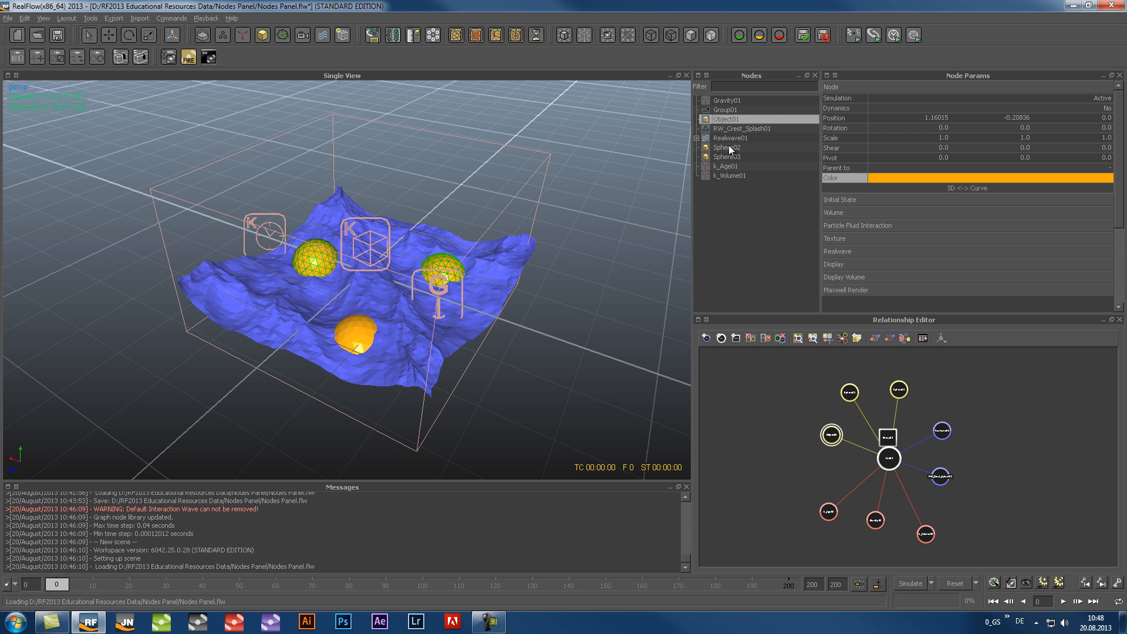
pyautogui.keyDown('ctrl'); pyautogui.click(728, 145); pyautogui.keyUp('ctrl')
pyautogui.moveTo(706, 147); pyautogui.dragTo(731, 110)
pyautogui.click(748, 195)
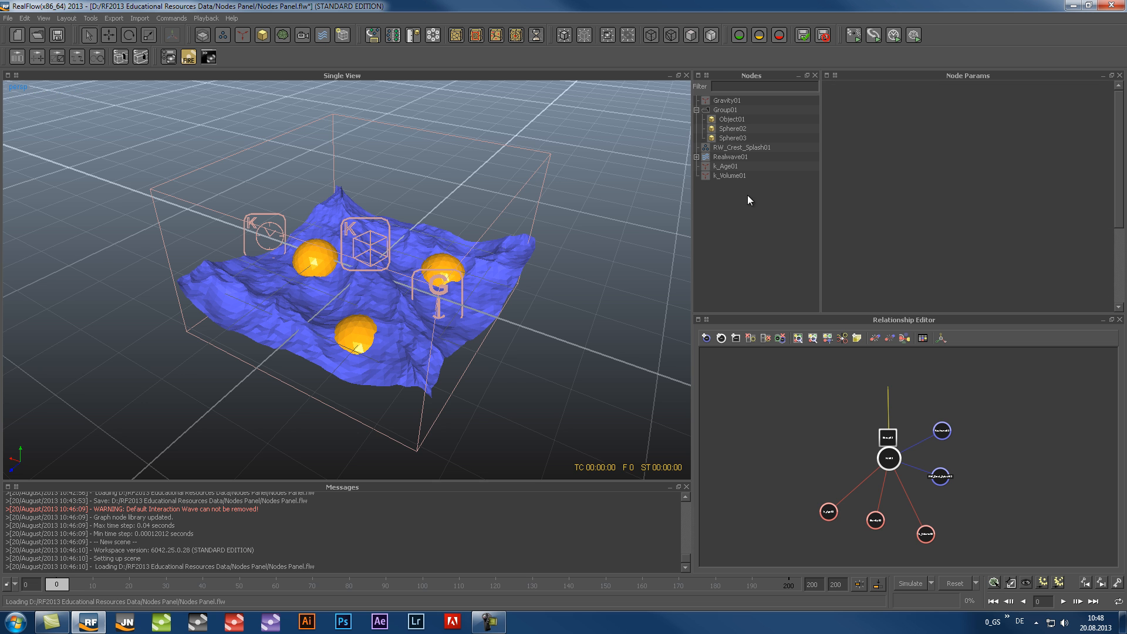
# Group the daemons Gravity01, k_Age01 and k_Volume01 together
pyautogui.click(723, 101)
pyautogui.keyDown('ctrl'); pyautogui.click(727, 166); pyautogui.keyUp('ctrl')
pyautogui.keyDown('ctrl'); pyautogui.click(727, 167); pyautogui.keyUp('ctrl')
pyautogui.keyDown('ctrl'); pyautogui.click(724, 167); pyautogui.keyUp('ctrl')
pyautogui.keyDown('ctrl'); pyautogui.click(724, 175); pyautogui.keyUp('ctrl')
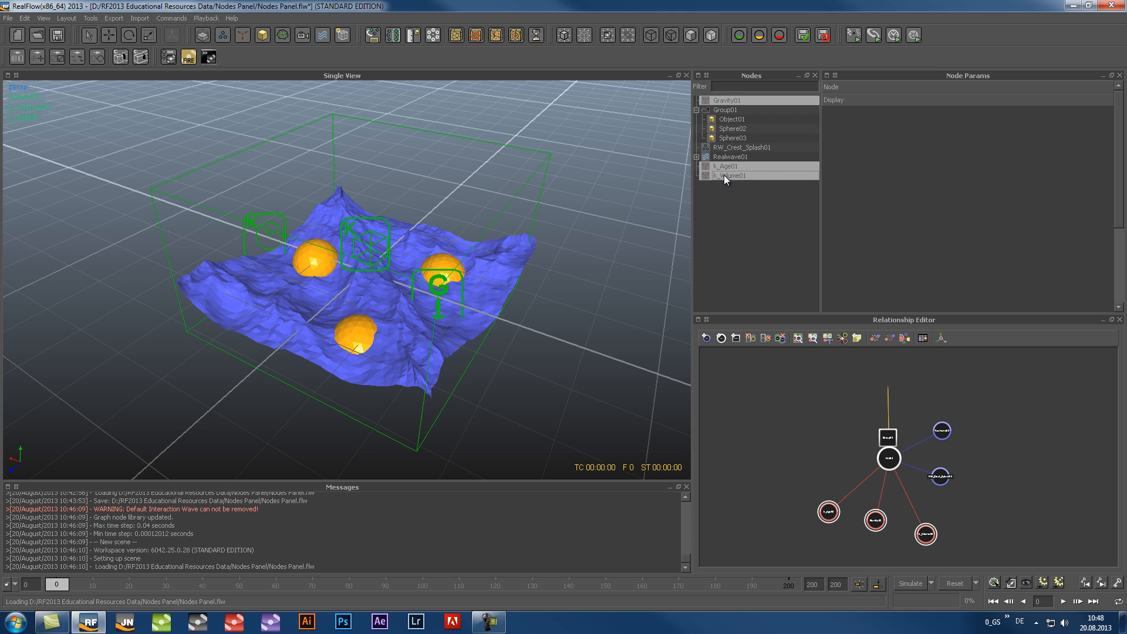
pyautogui.rightClick(724, 175)
pyautogui.click(752, 218)
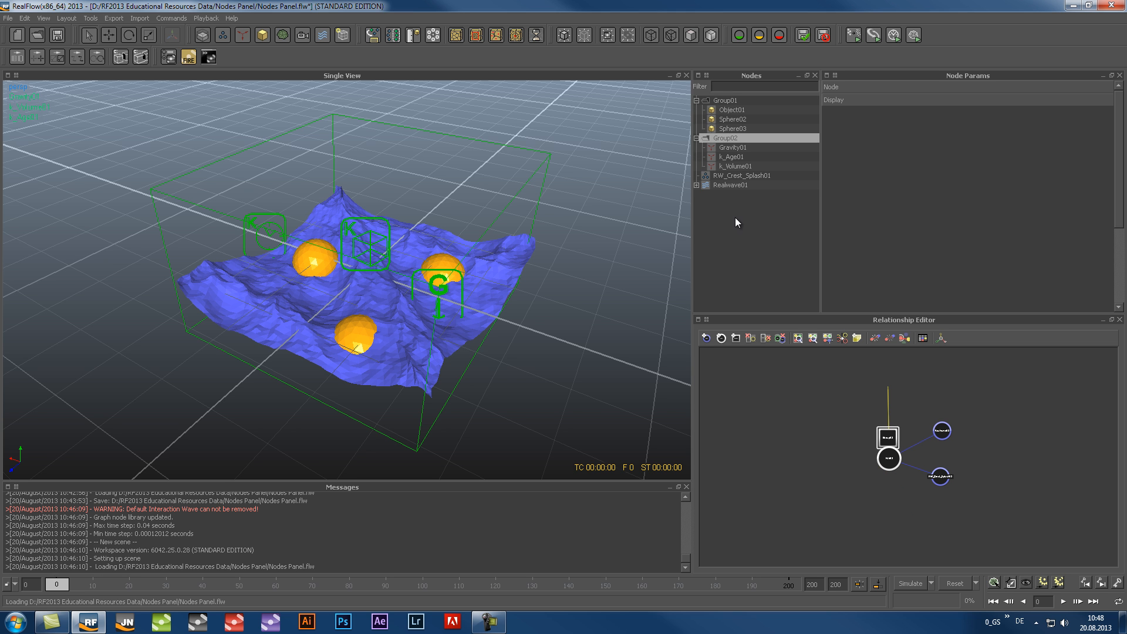
# Group RW_Crest_Splash01 and Realwave01 from the relationship graph and move the spheres' group node apart from the others
pyautogui.moveTo(981, 418); pyautogui.dragTo(925, 497)
pyautogui.rightClick(946, 474)
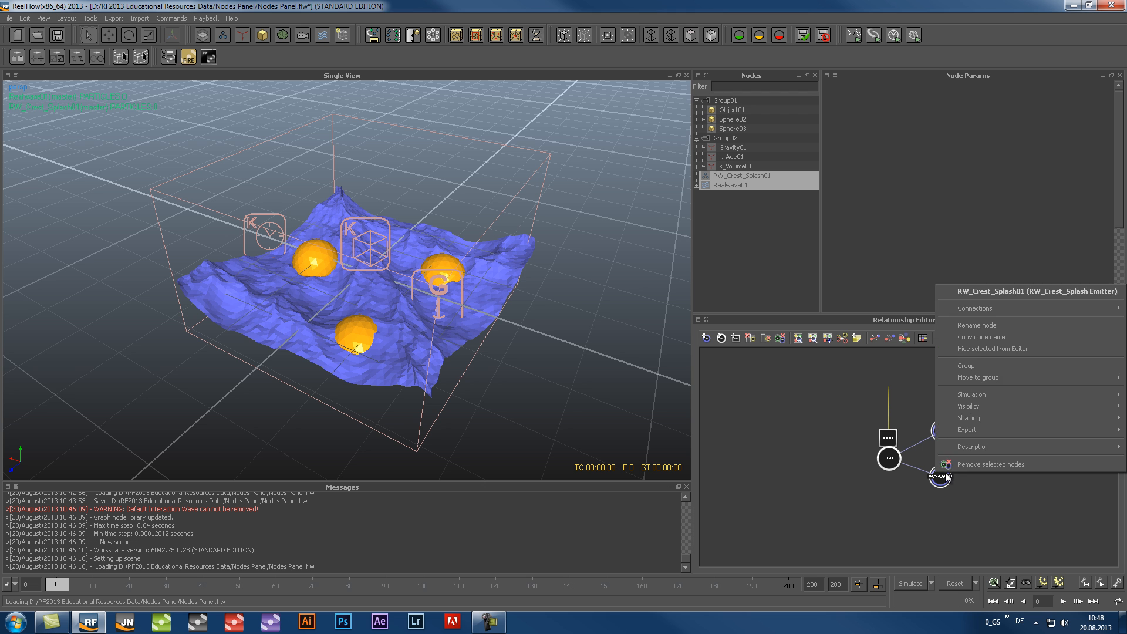
pyautogui.click(977, 364)
pyautogui.moveTo(888, 437); pyautogui.dragTo(873, 394)
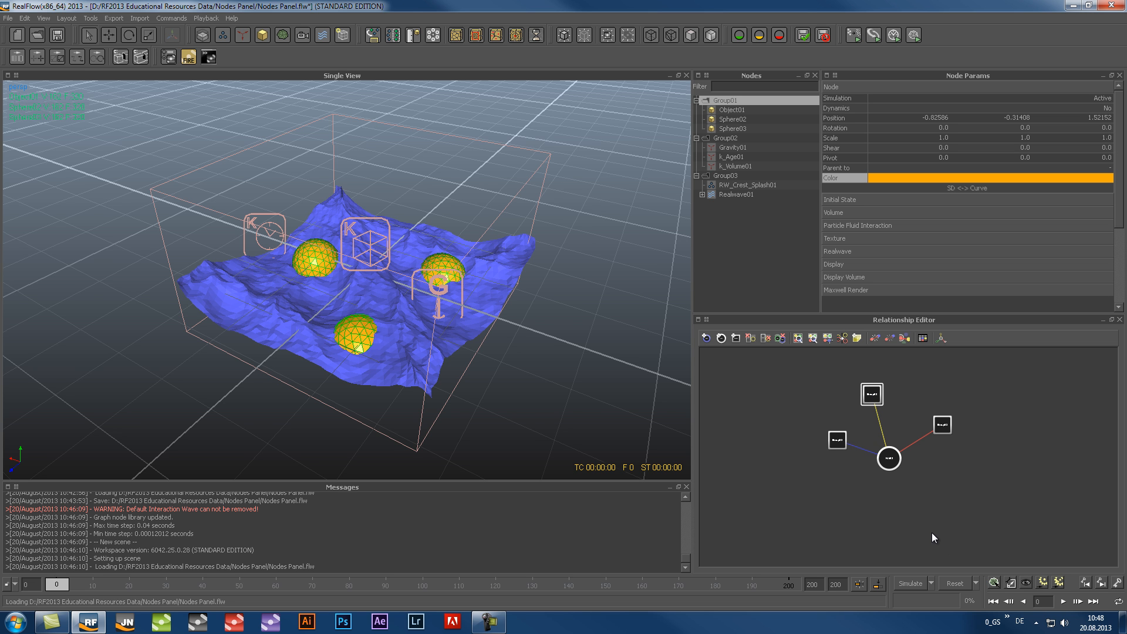
# Ungroup the three daemons Gravity01, k_Age01 and k_Volume01
pyautogui.click(734, 148)
pyautogui.keyDown('shift'); pyautogui.click(734, 163); pyautogui.keyUp('shift')
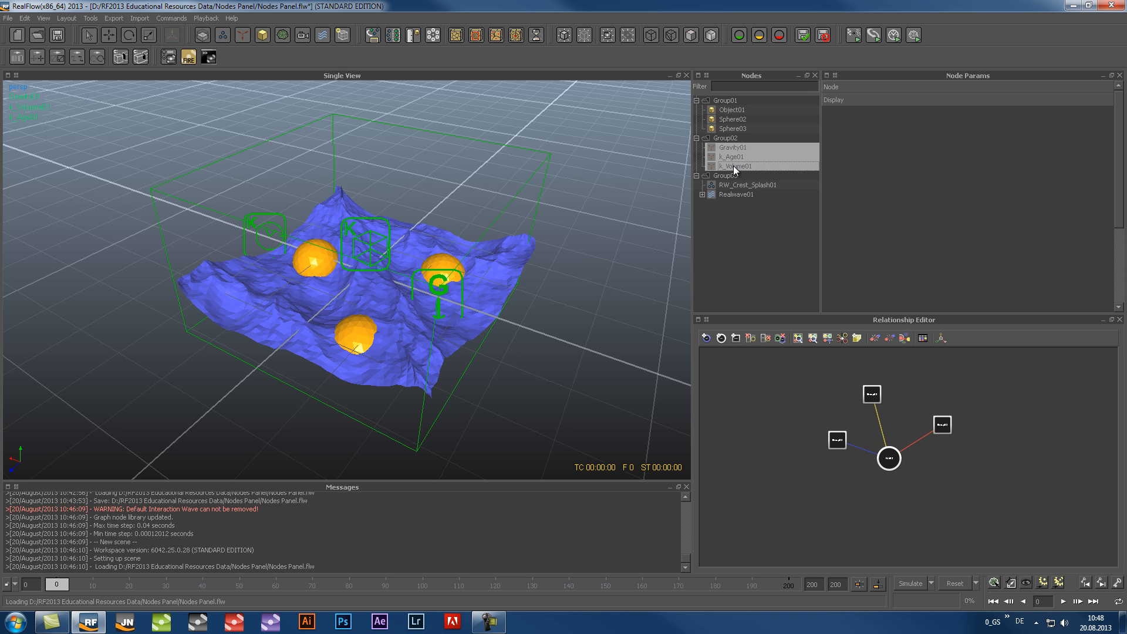
pyautogui.rightClick(735, 165)
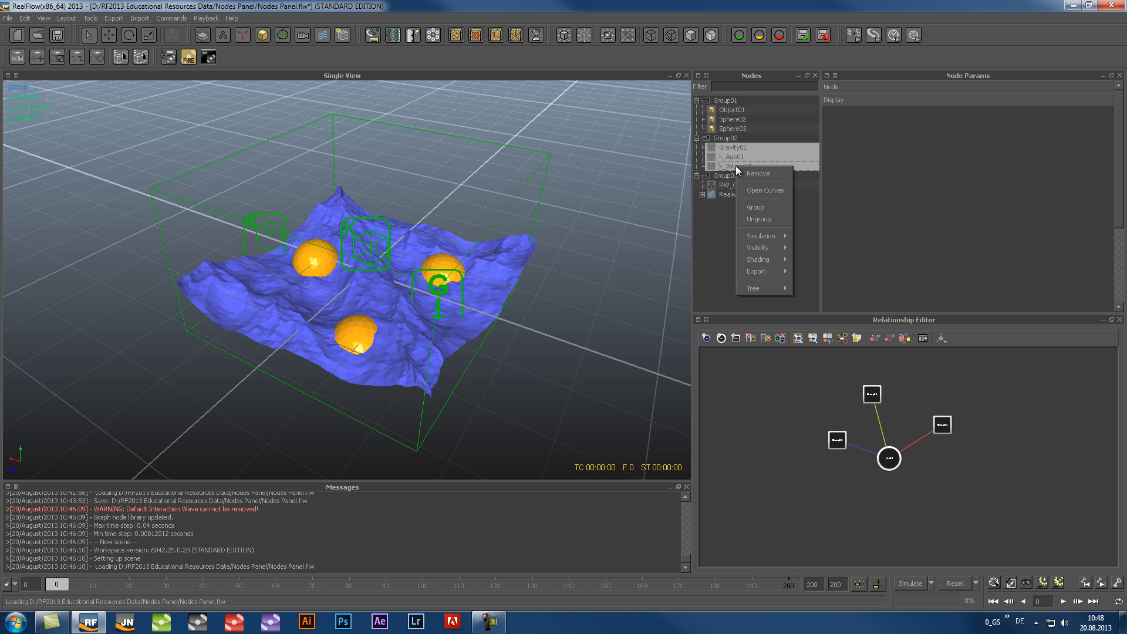
pyautogui.click(779, 219)
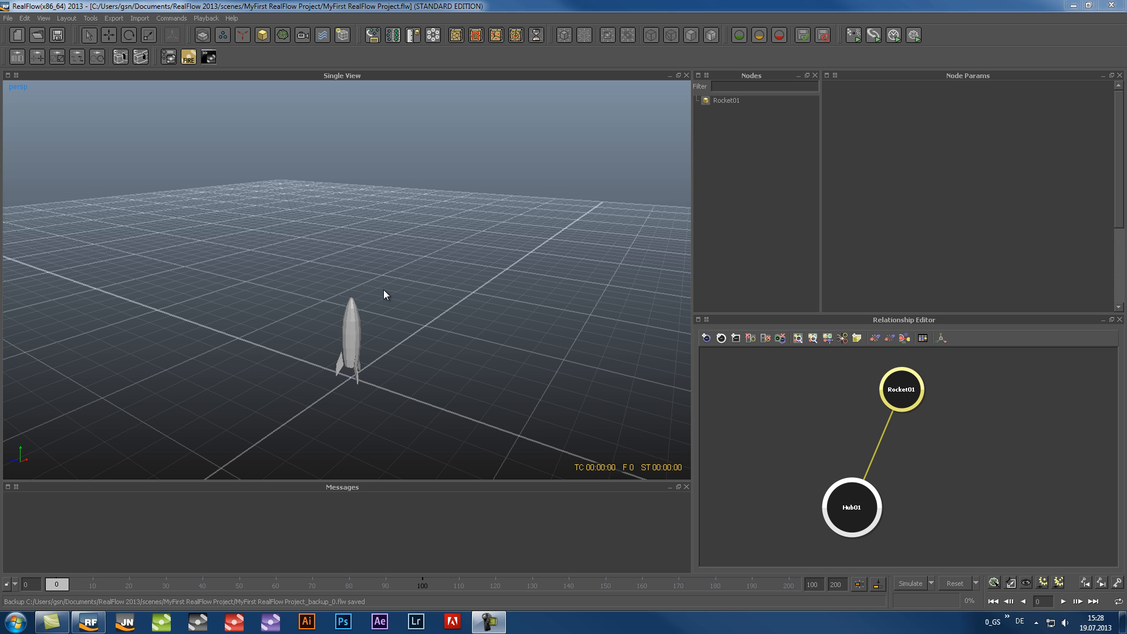
# Play the rocket animation, return to frame 0 and select Rocket01 to show its parameters
pyautogui.click(1063, 602)
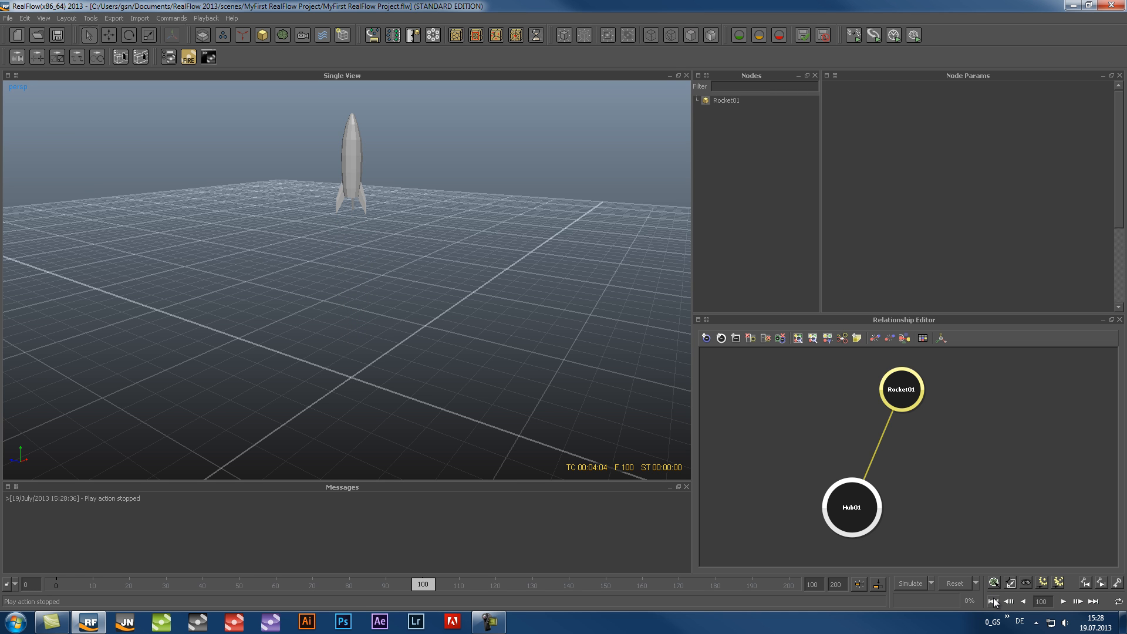
pyautogui.click(993, 601)
pyautogui.click(721, 100)
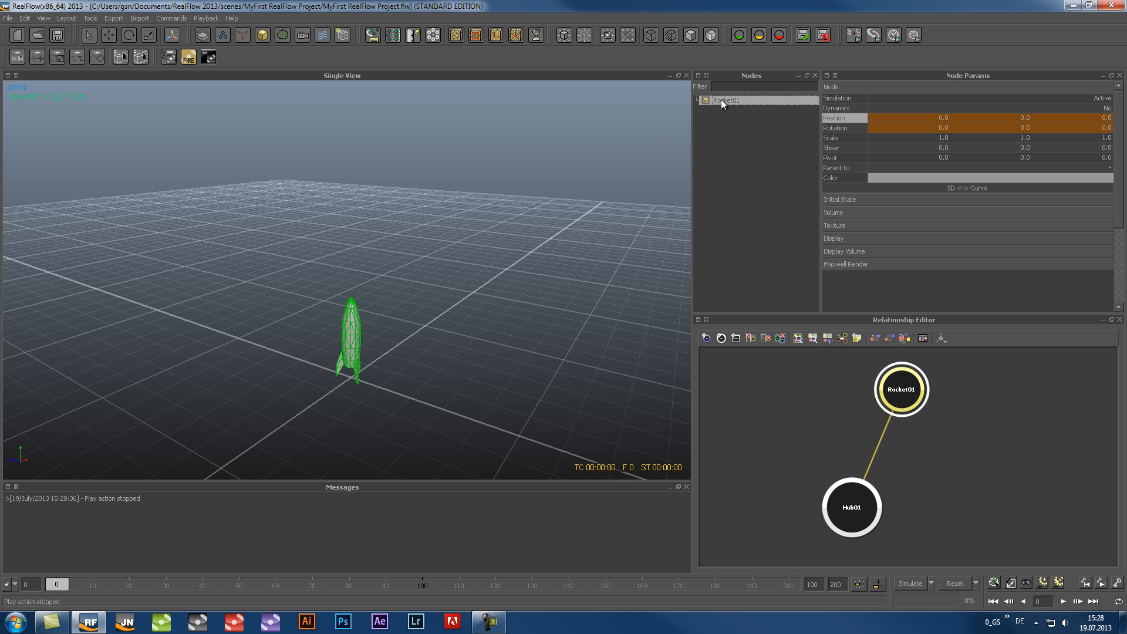
# Replace Rocket01's geometry with the file Replacement Object.obj from the project's objects folder
pyautogui.rightClick(721, 100)
pyautogui.click(741, 170)
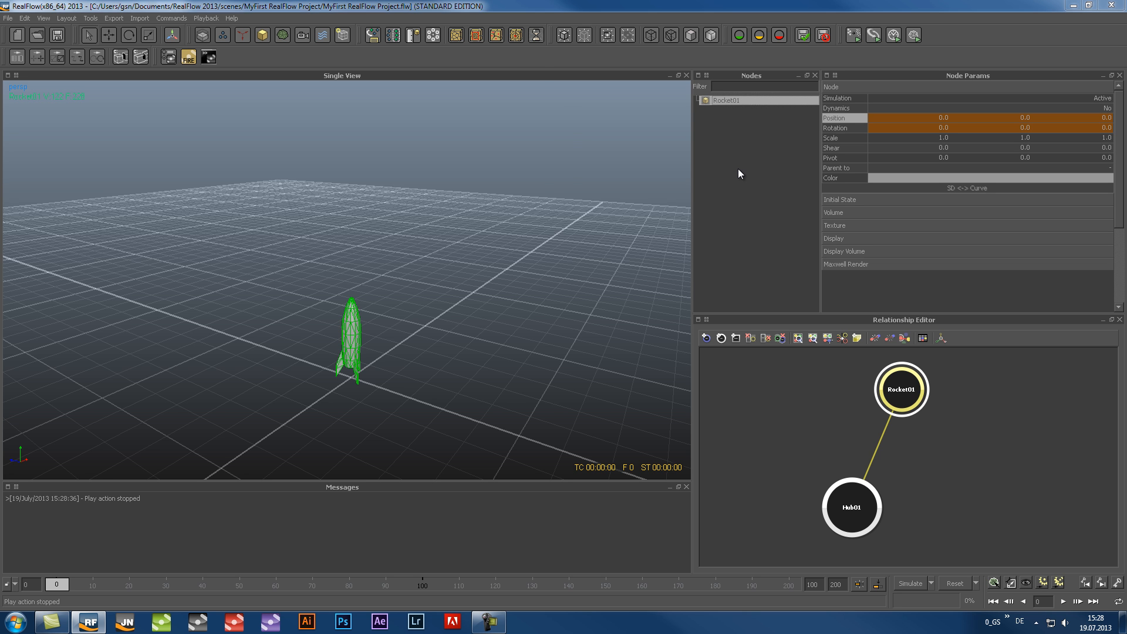
pyautogui.click(245, 83)
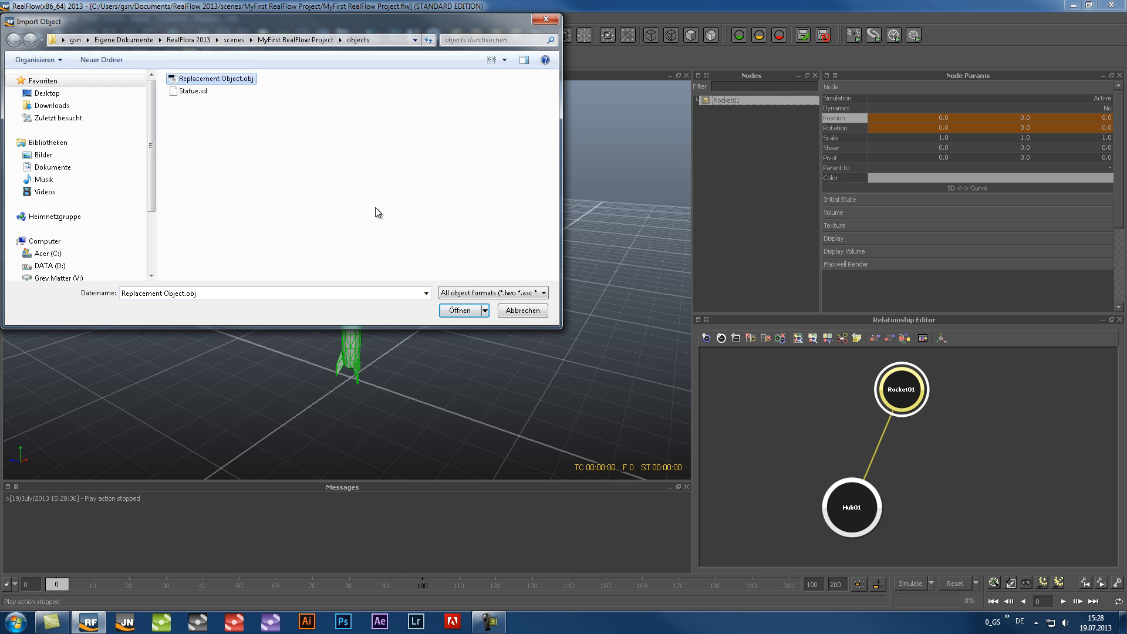
pyautogui.click(460, 310)
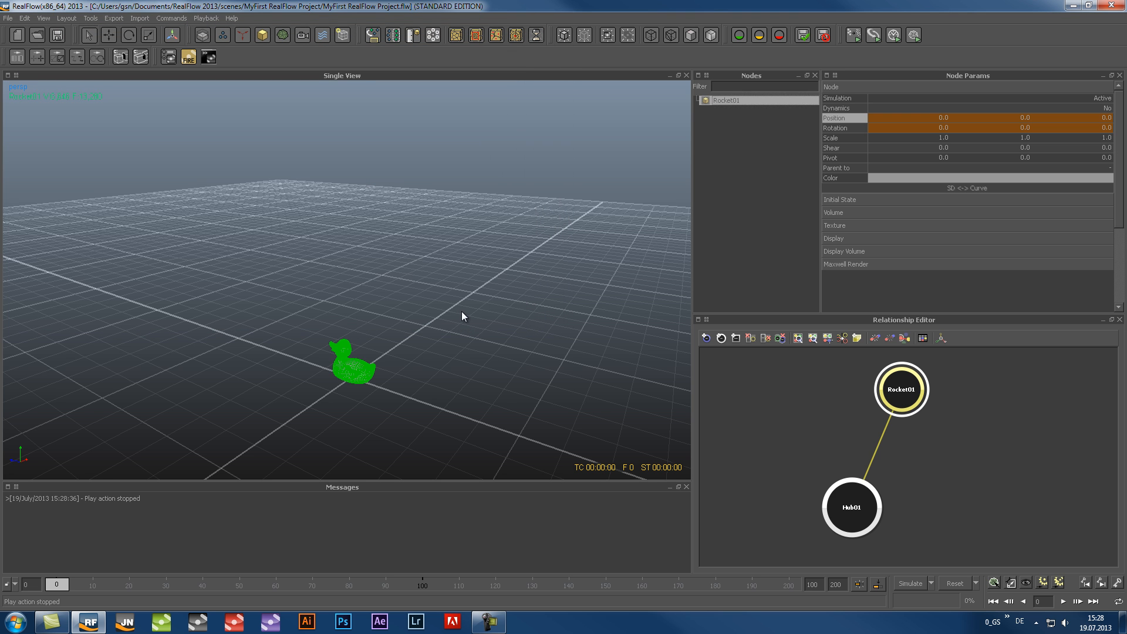
# Deselect the replaced object, play the animation and return to frame 0
pyautogui.click(463, 318)
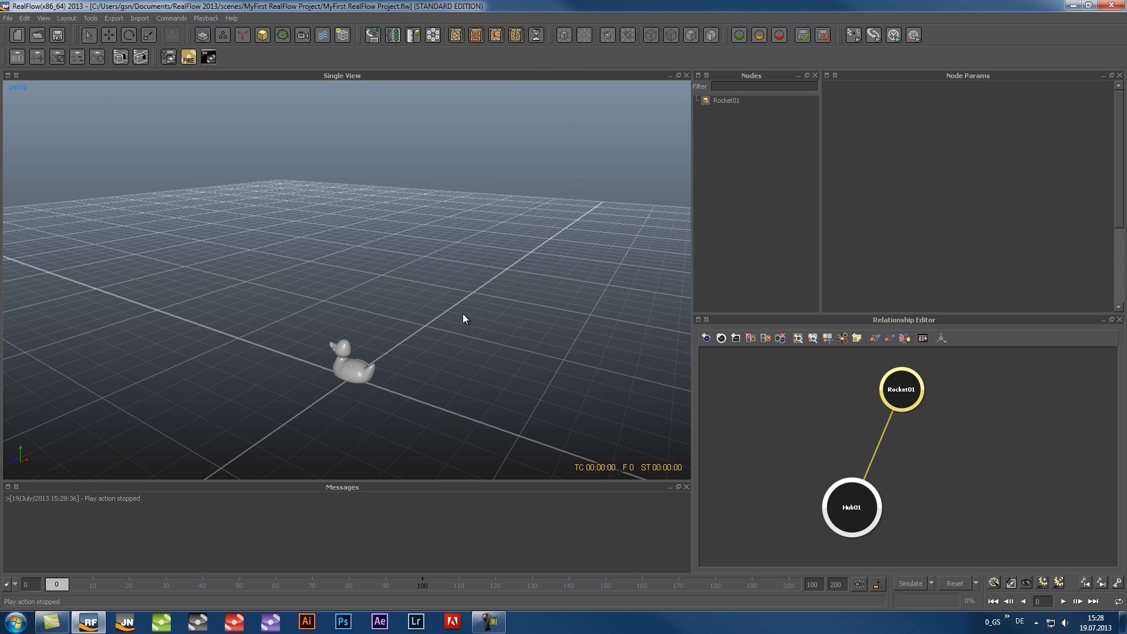
pyautogui.click(1063, 602)
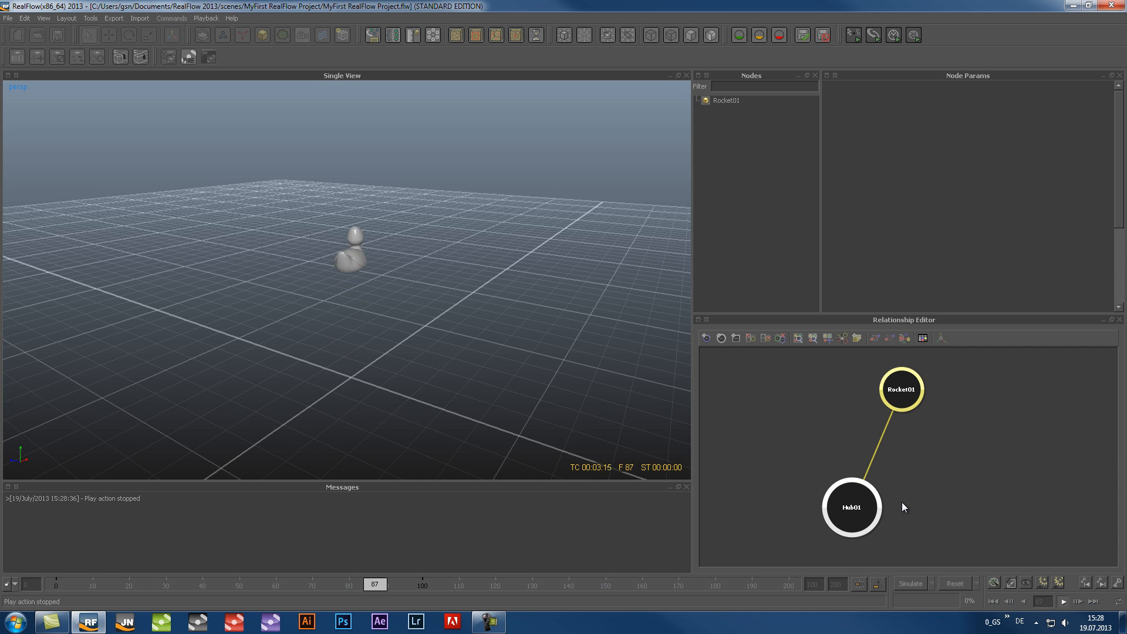
pyautogui.click(992, 602)
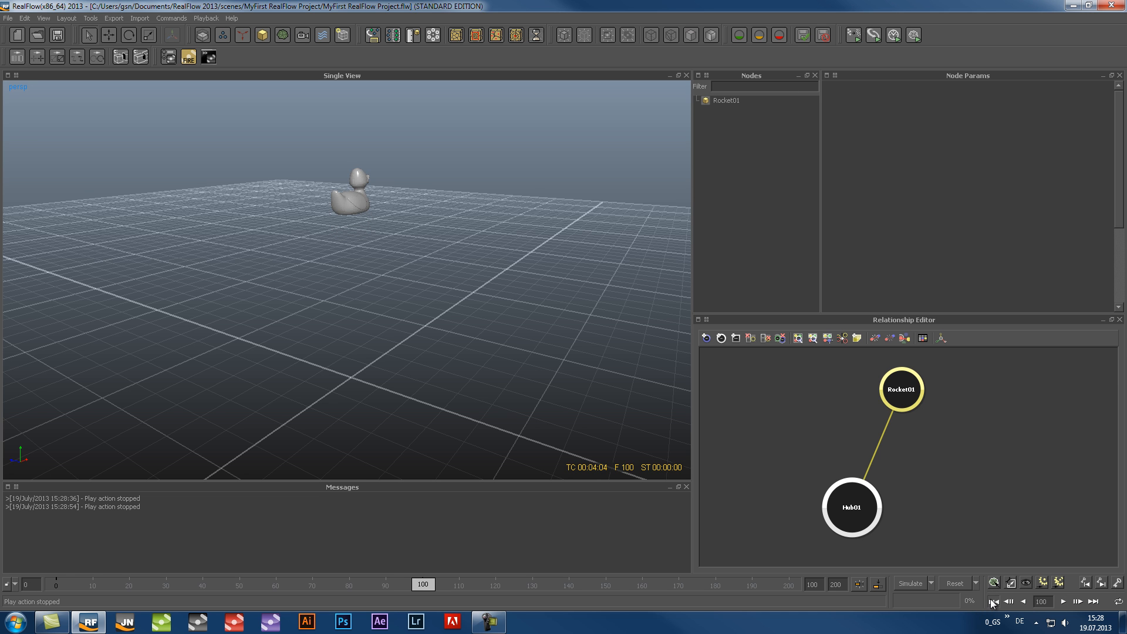
# Examine the node commands available for Rocket01, including its simulation, visibility, shading and export options
pyautogui.click(720, 101)
pyautogui.rightClick(720, 101)
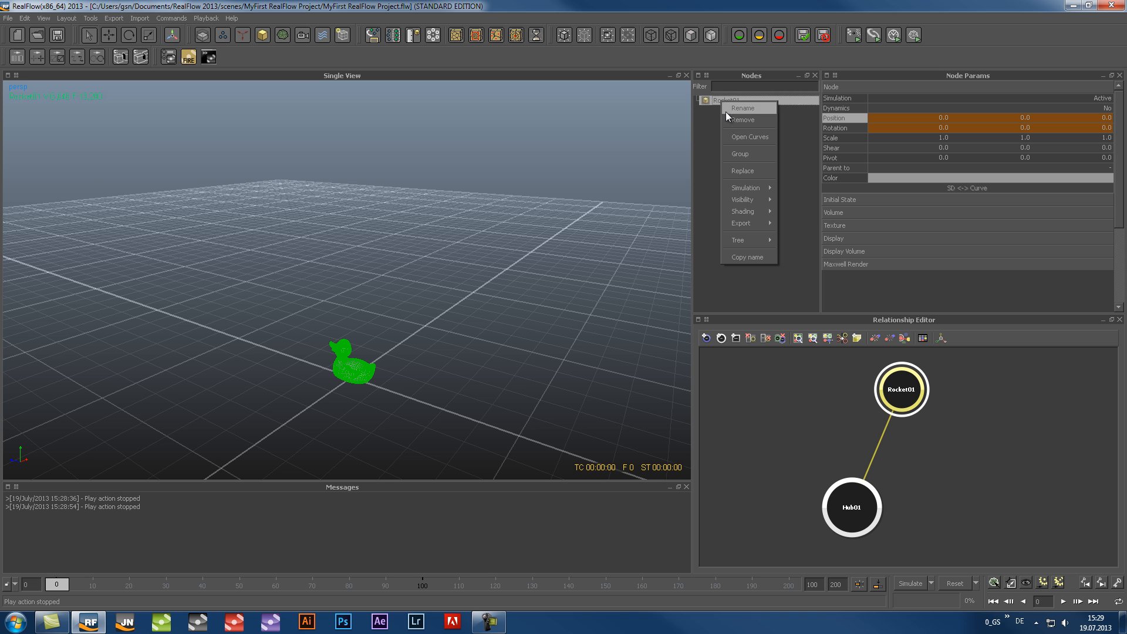
pyautogui.moveTo(737, 193)
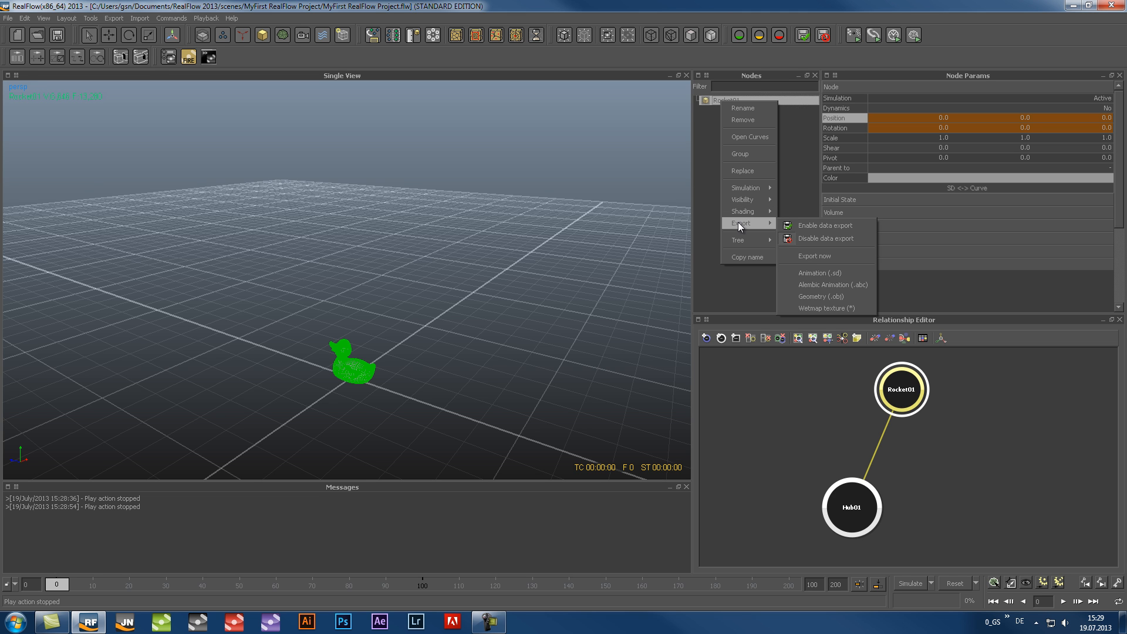
pyautogui.click(707, 222)
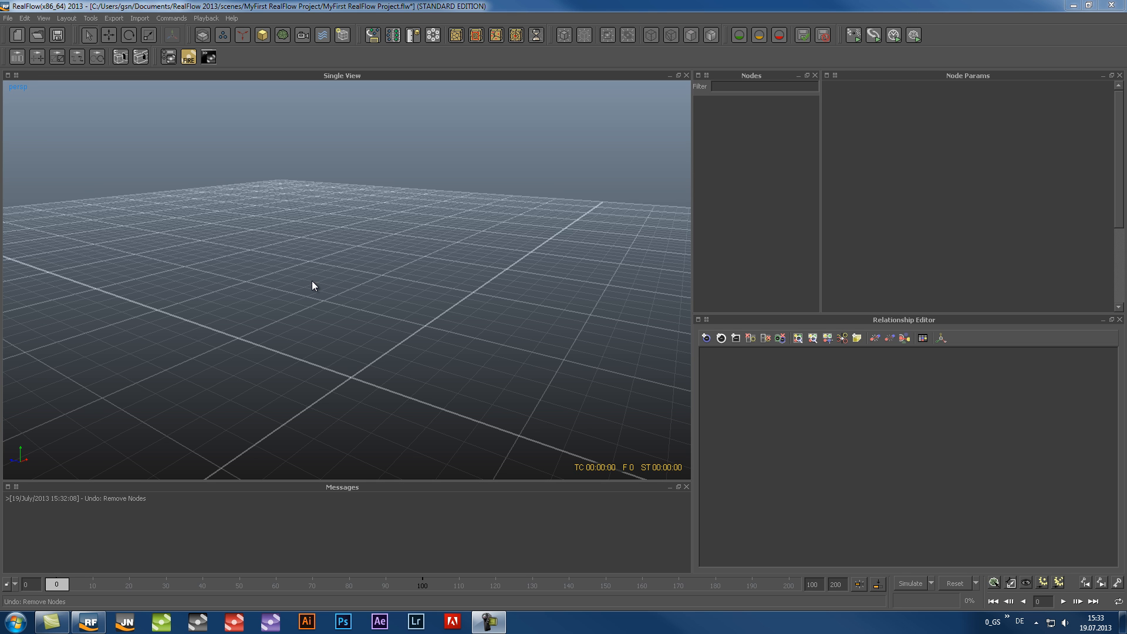
# Add a sphere to the scene and space its node and Hub01 apart in the relationship graph
pyautogui.click(268, 34)
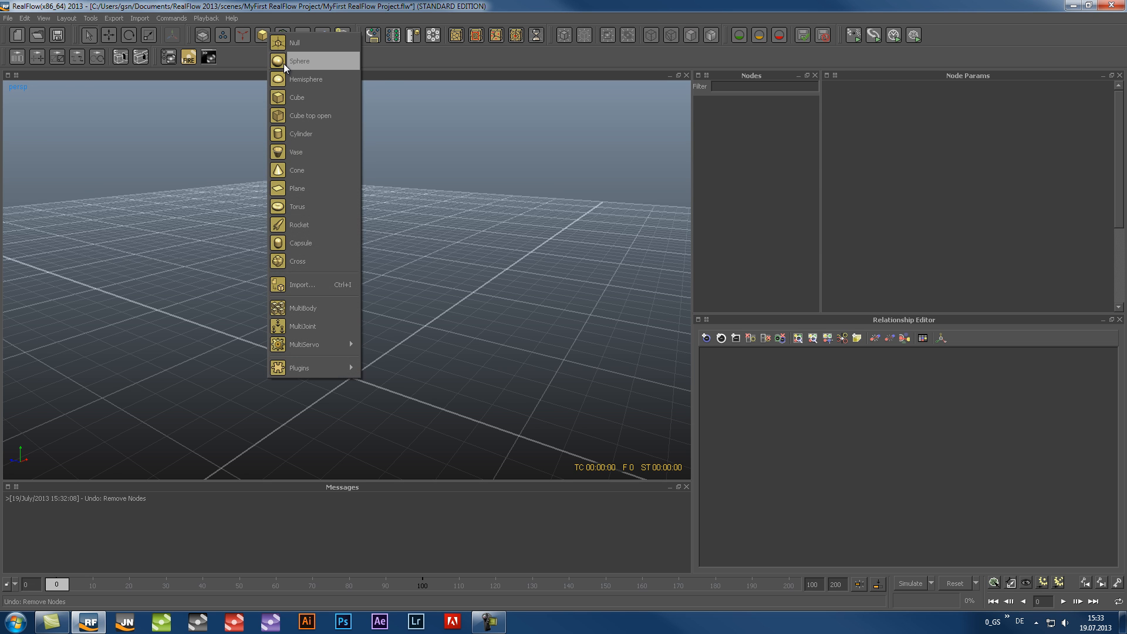
pyautogui.click(283, 62)
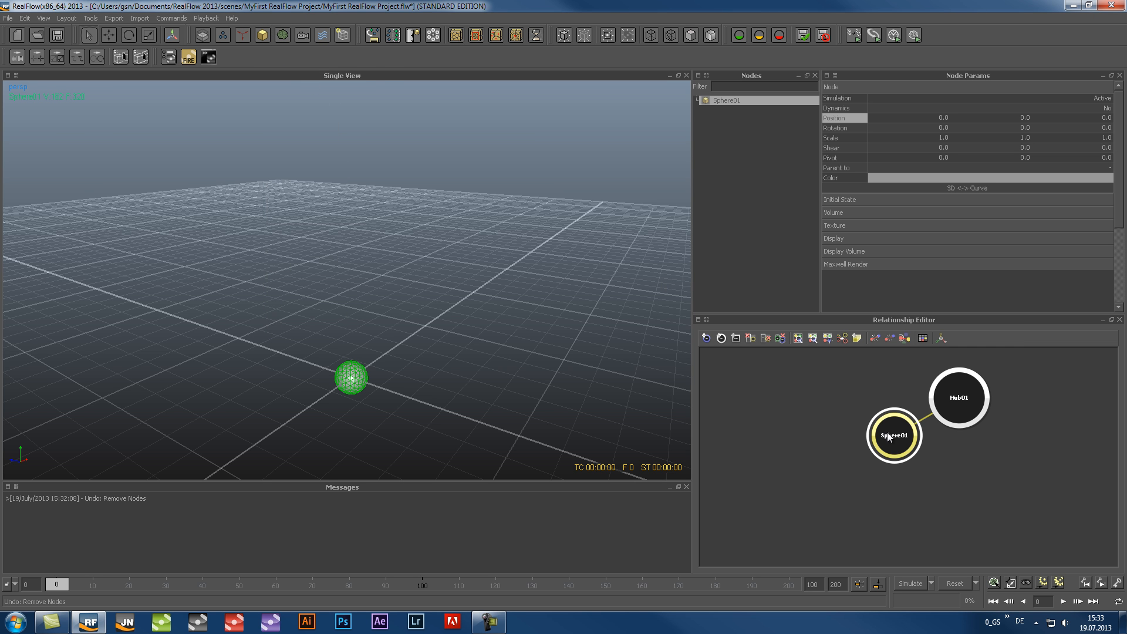
pyautogui.moveTo(886, 433); pyautogui.dragTo(866, 473)
pyautogui.moveTo(946, 404); pyautogui.dragTo(933, 419)
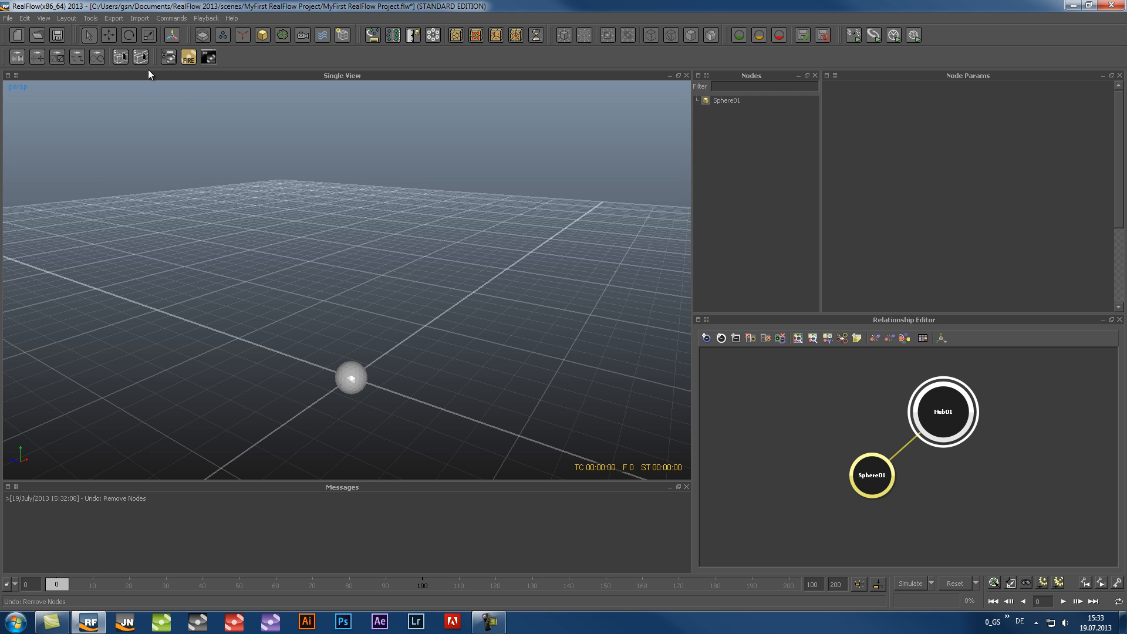
# Turn off the Add to Default Hub option for newly created nodes
pyautogui.click(24, 18)
pyautogui.moveTo(33, 29)
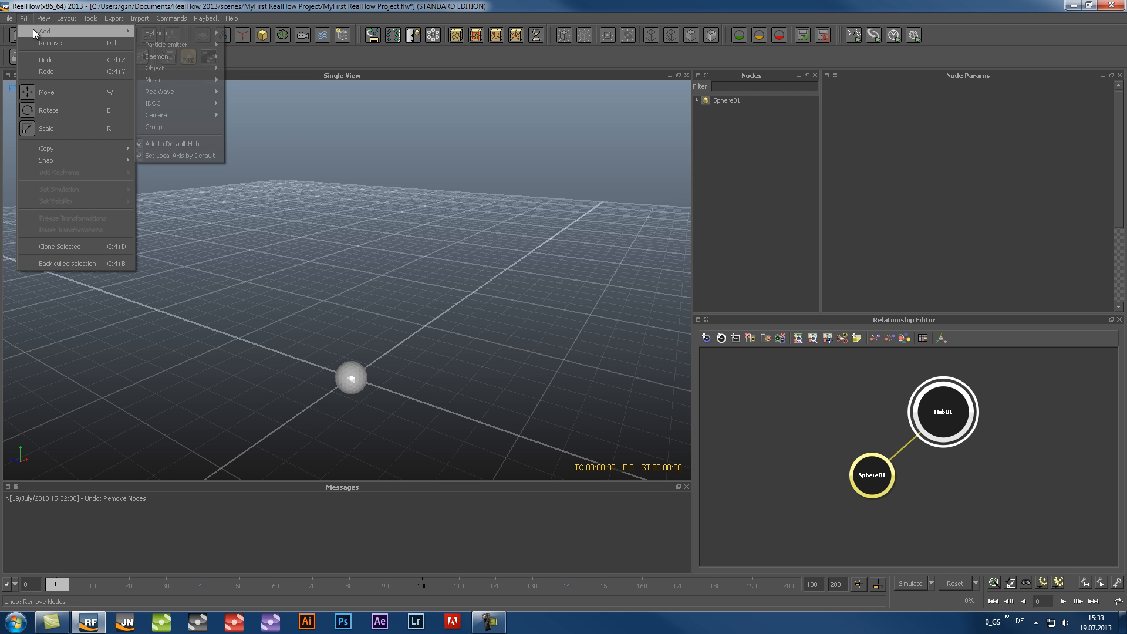
pyautogui.click(217, 143)
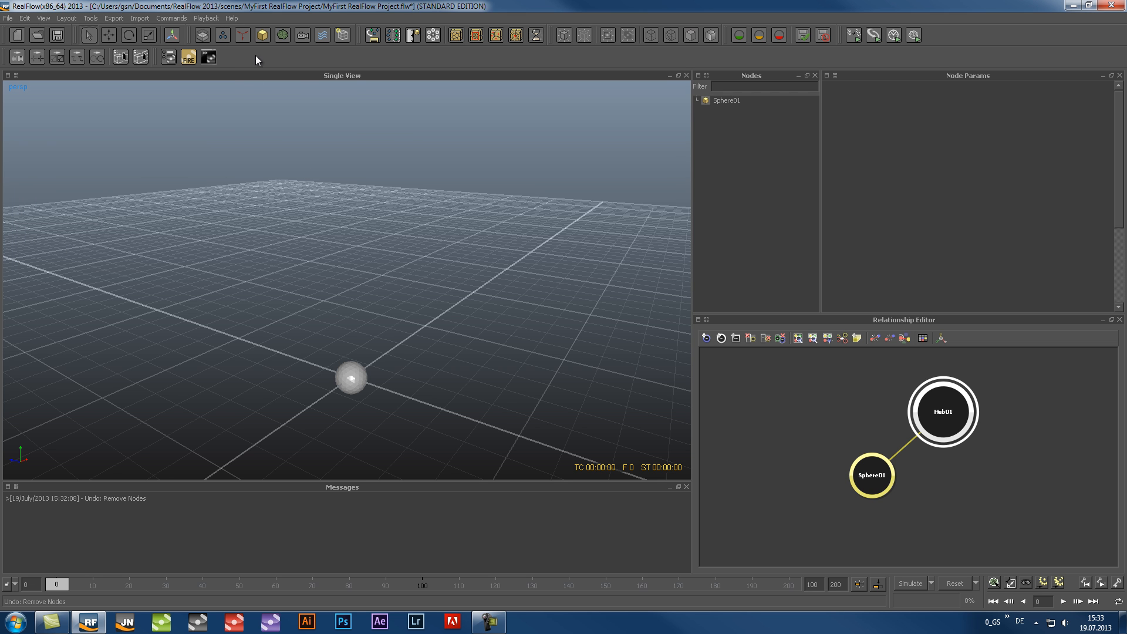
# Add two more spheres to the scene without hub connections
pyautogui.click(262, 34)
pyautogui.click(276, 51)
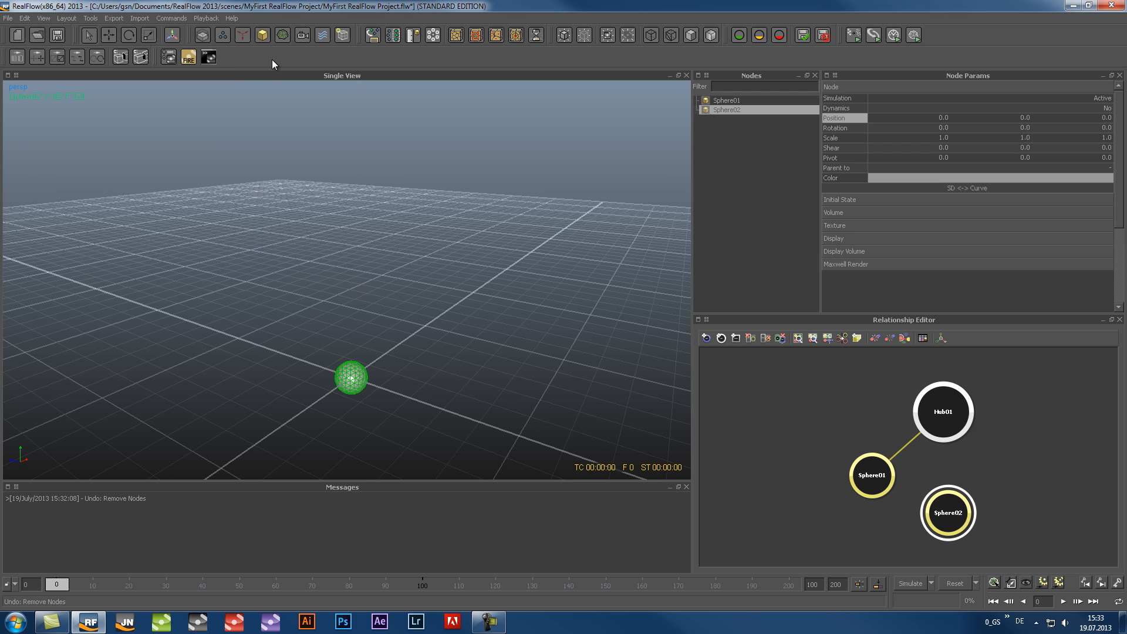
pyautogui.click(262, 34)
pyautogui.click(287, 63)
# Move Sphere02's node beside Hub01 and connect Sphere03 and Sphere02 to Hub01 in the relationship graph
pyautogui.moveTo(949, 515); pyautogui.dragTo(1022, 445)
pyautogui.moveTo(892, 539)
pyautogui.mouseDown()
pyautogui.moveTo(963, 509)
pyautogui.moveTo(946, 414)
pyautogui.mouseUp()
pyautogui.moveTo(1028, 441); pyautogui.dragTo(936, 408)
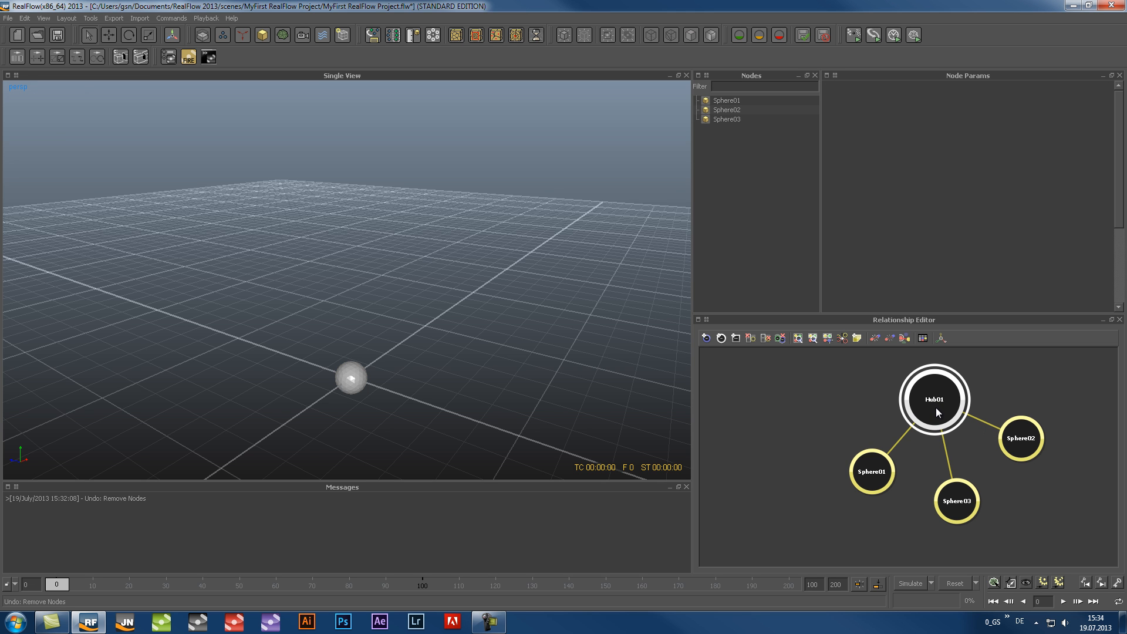
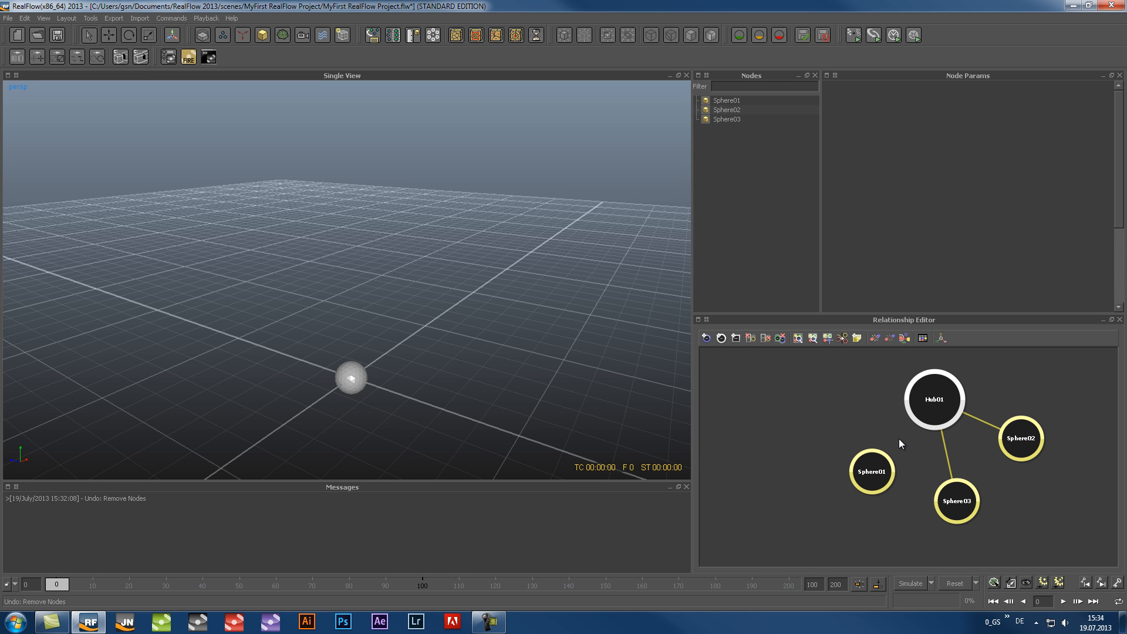
# Delete Hub01's connections, add a second hub and place it beside Hub01 in the relationship graph
pyautogui.press('Delete')
pyautogui.click(722, 338)
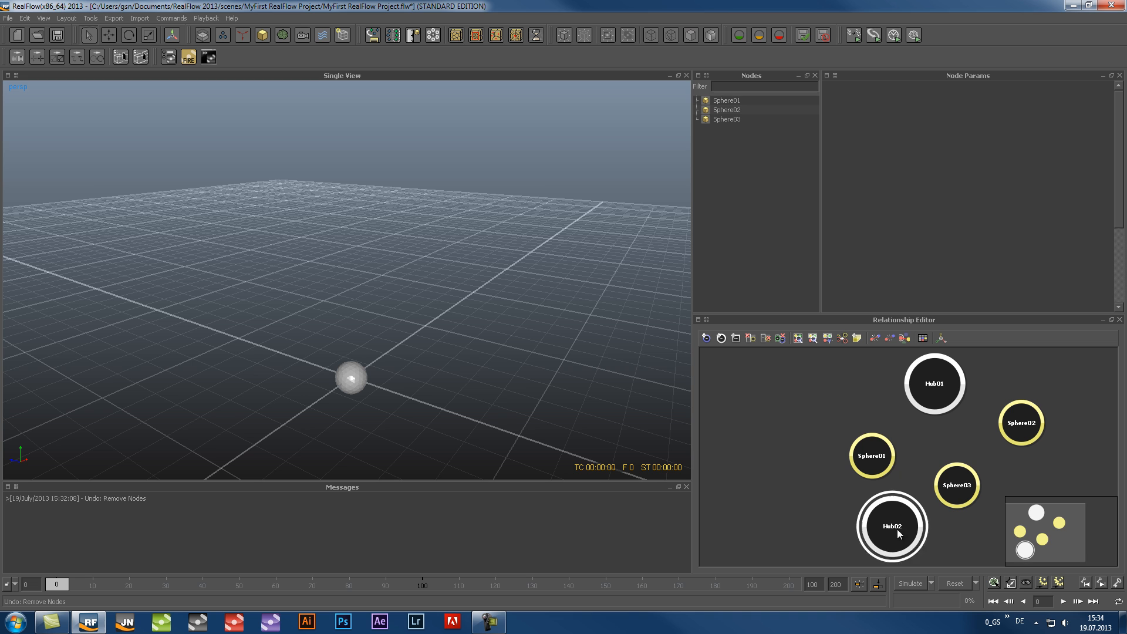
pyautogui.moveTo(894, 528); pyautogui.dragTo(789, 411)
# Move Sphere01 below Hub02, connect Sphere01 and Sphere03 to Hub02, and connect Sphere02 and Sphere03 to Hub01
pyautogui.moveTo(879, 458)
pyautogui.mouseDown()
pyautogui.moveTo(768, 486)
pyautogui.moveTo(787, 418)
pyautogui.mouseUp()
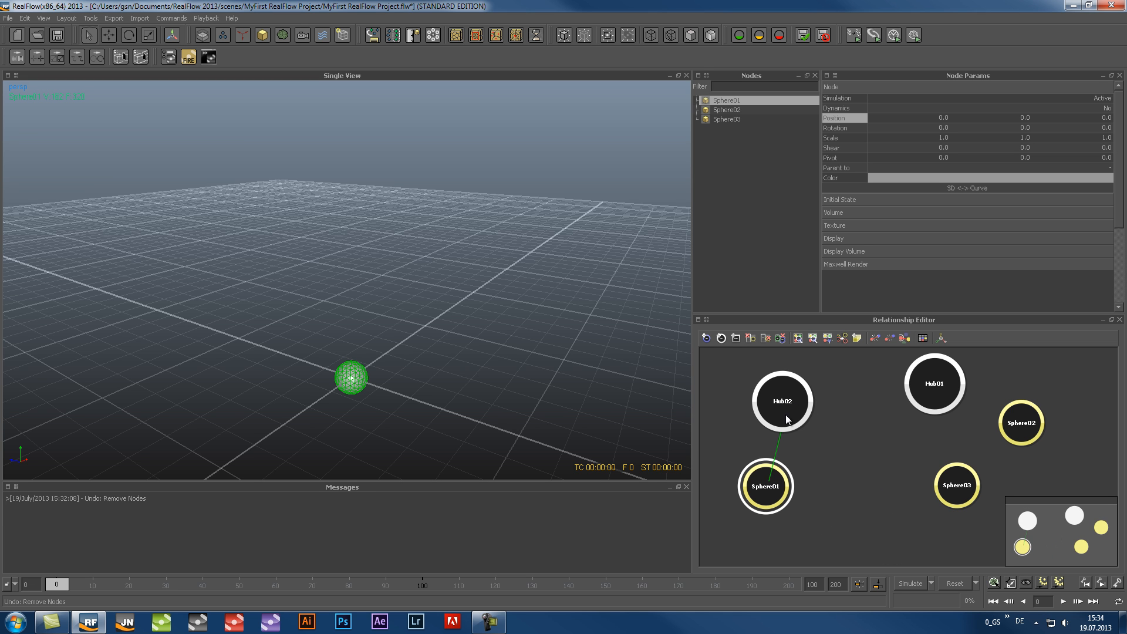
pyautogui.moveTo(953, 496); pyautogui.dragTo(803, 417)
pyautogui.moveTo(1023, 432); pyautogui.dragTo(947, 394)
pyautogui.moveTo(963, 488); pyautogui.dragTo(940, 411)
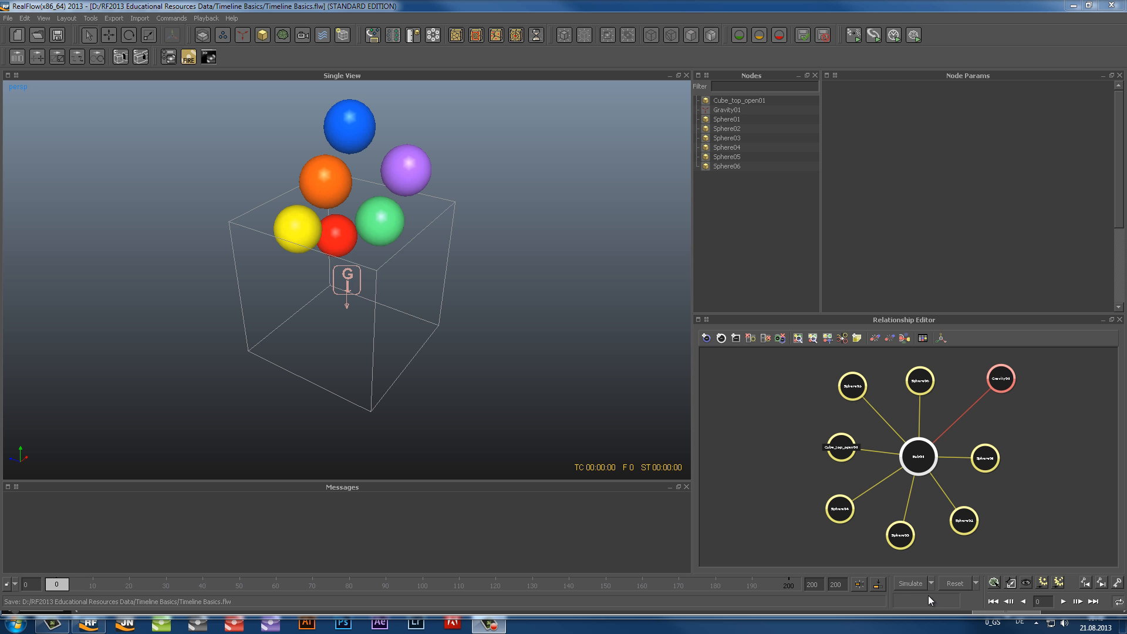
# Review the General, Hybrido and Caronte settings in the simulation options
pyautogui.click(931, 580)
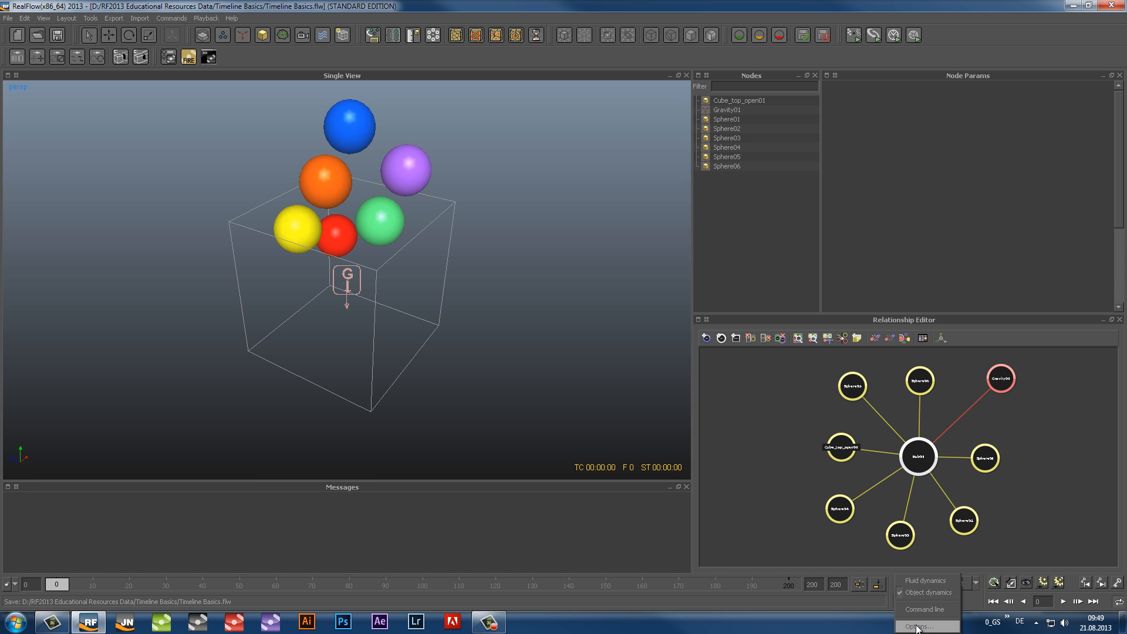
pyautogui.click(918, 627)
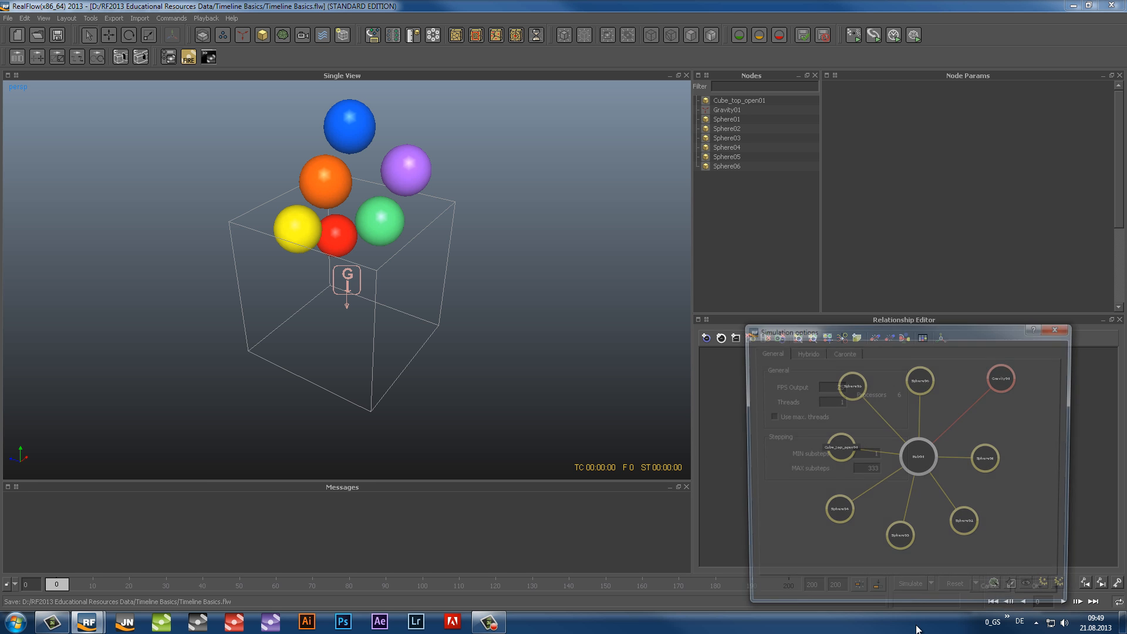
pyautogui.click(803, 354)
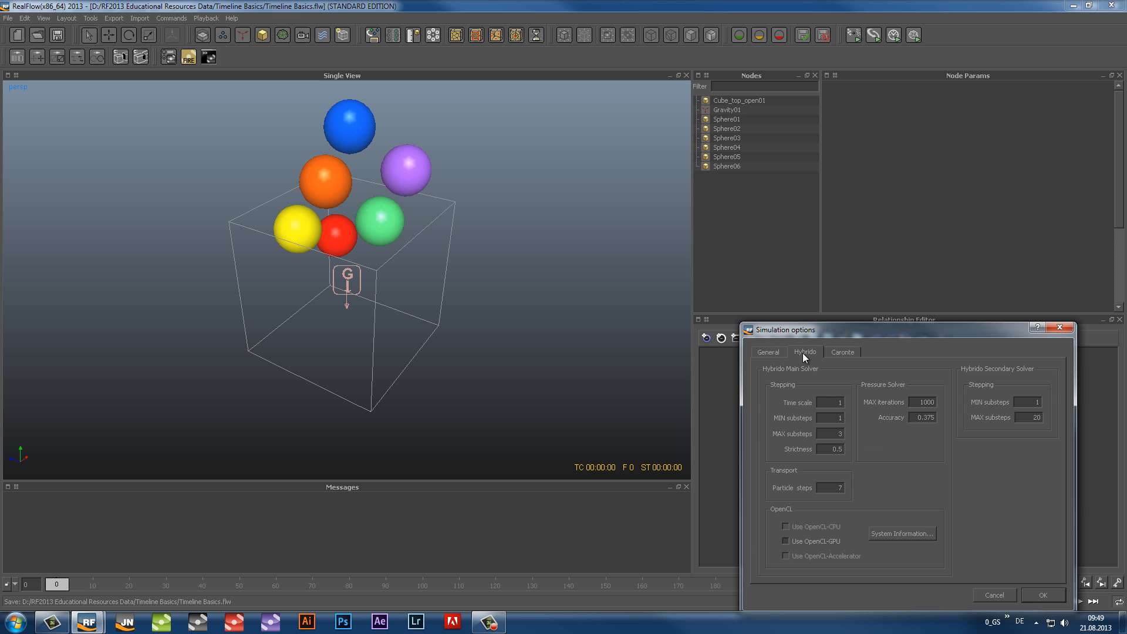
pyautogui.click(838, 354)
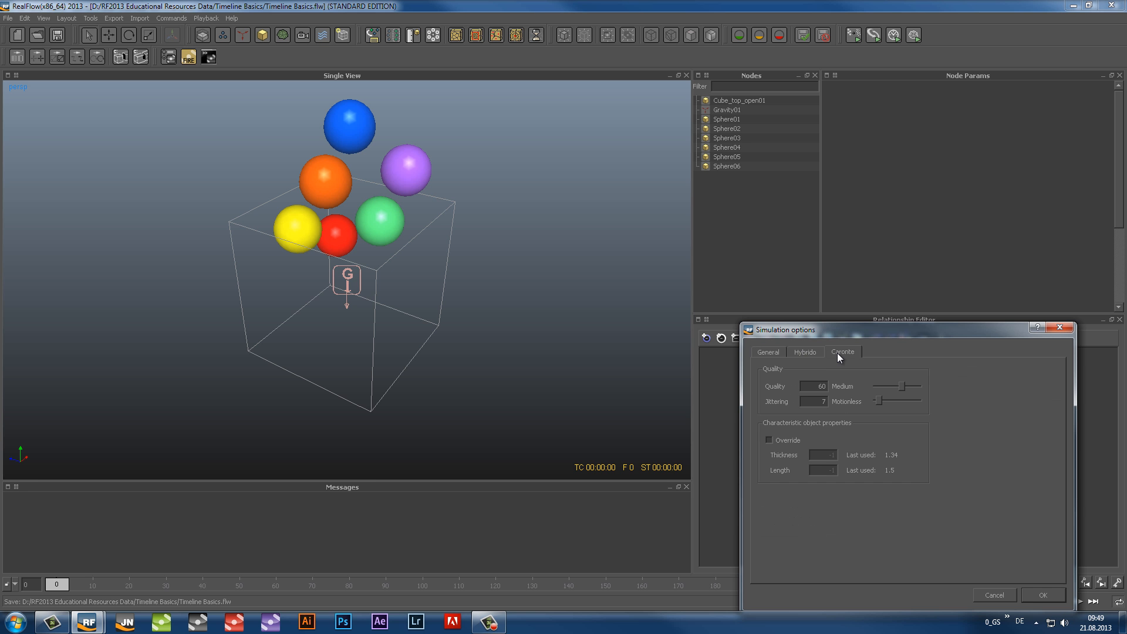
pyautogui.click(1048, 596)
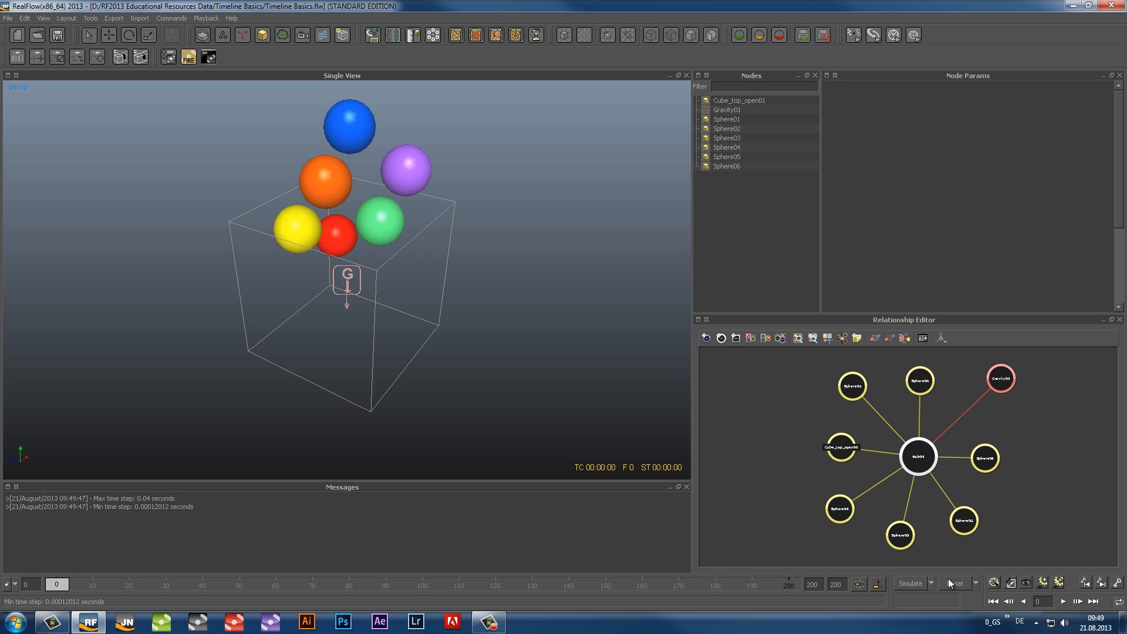
# Run the falling-spheres simulation briefly, stop it at frame 17 and reset the simulation data
pyautogui.click(904, 583)
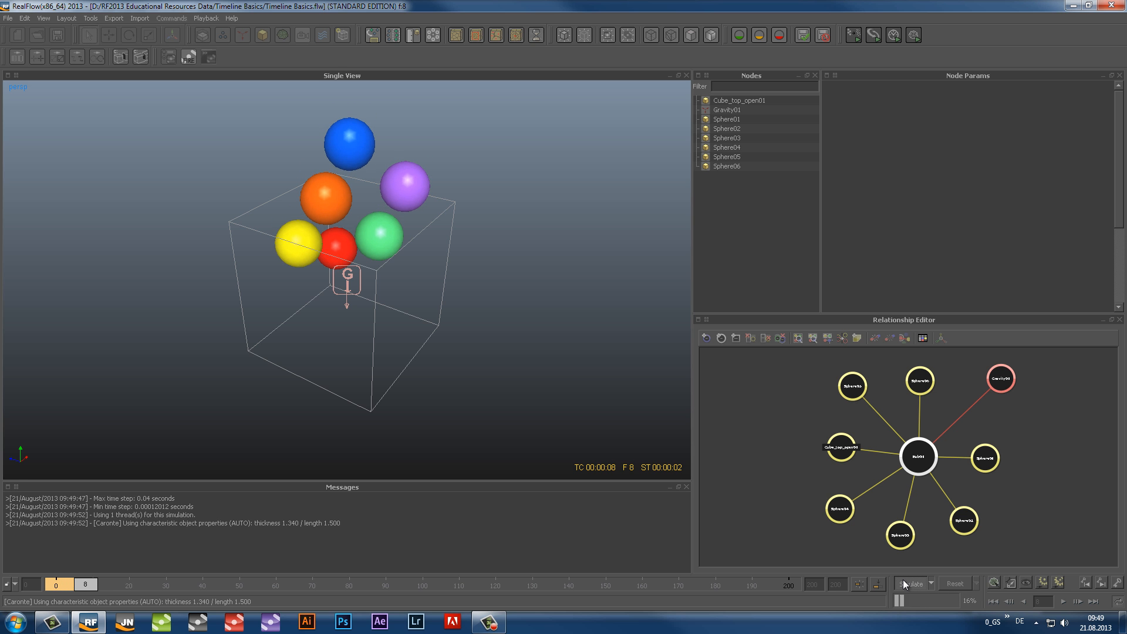
pyautogui.click(907, 583)
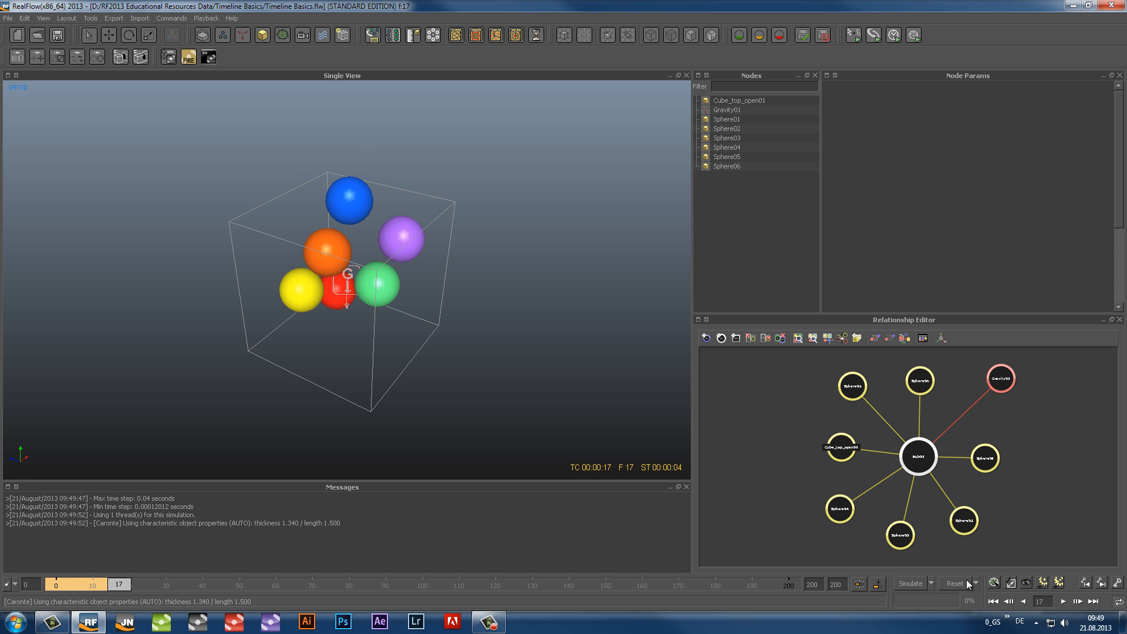
pyautogui.click(964, 583)
pyautogui.press('Return')
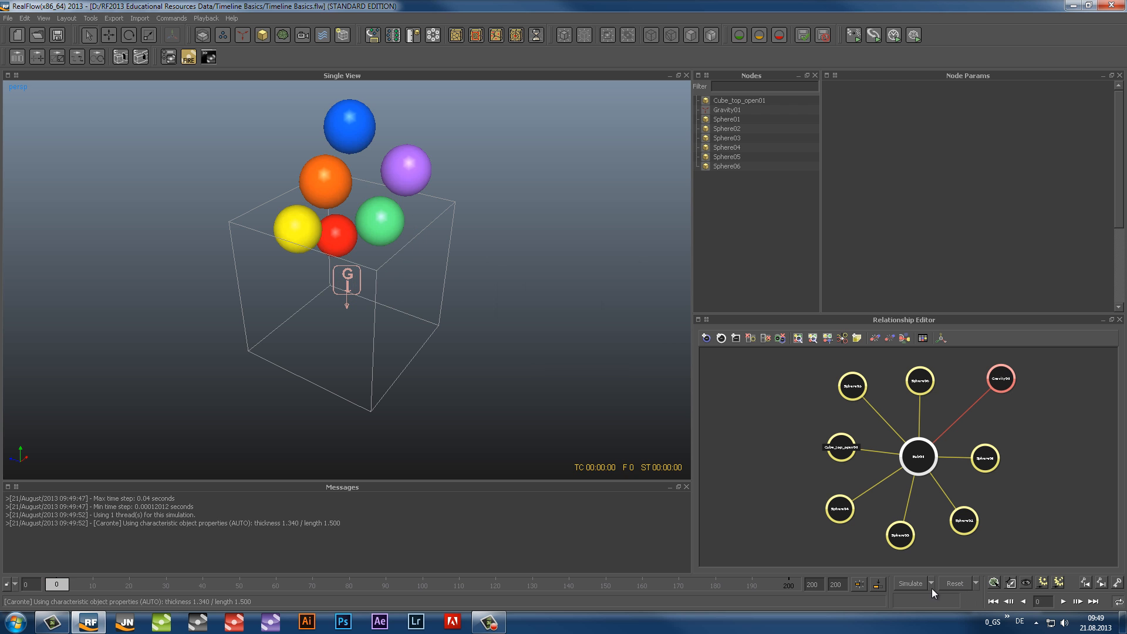
# Simulate the falling spheres up to frame 57, stop, and scrub the timeline back to frame 34
pyautogui.click(910, 584)
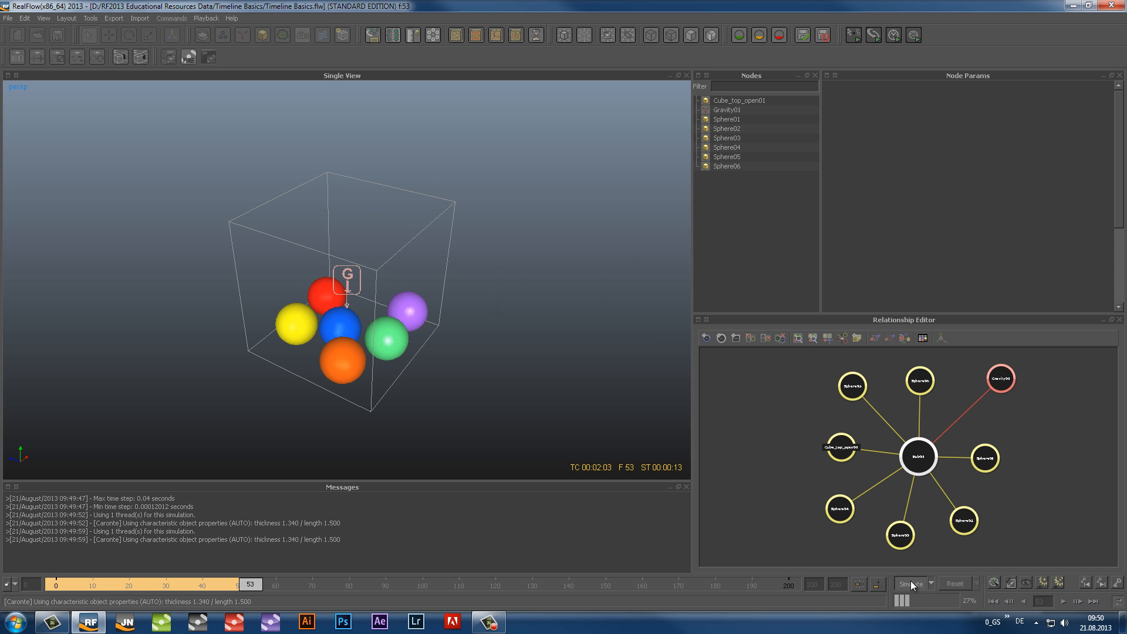
pyautogui.click(911, 580)
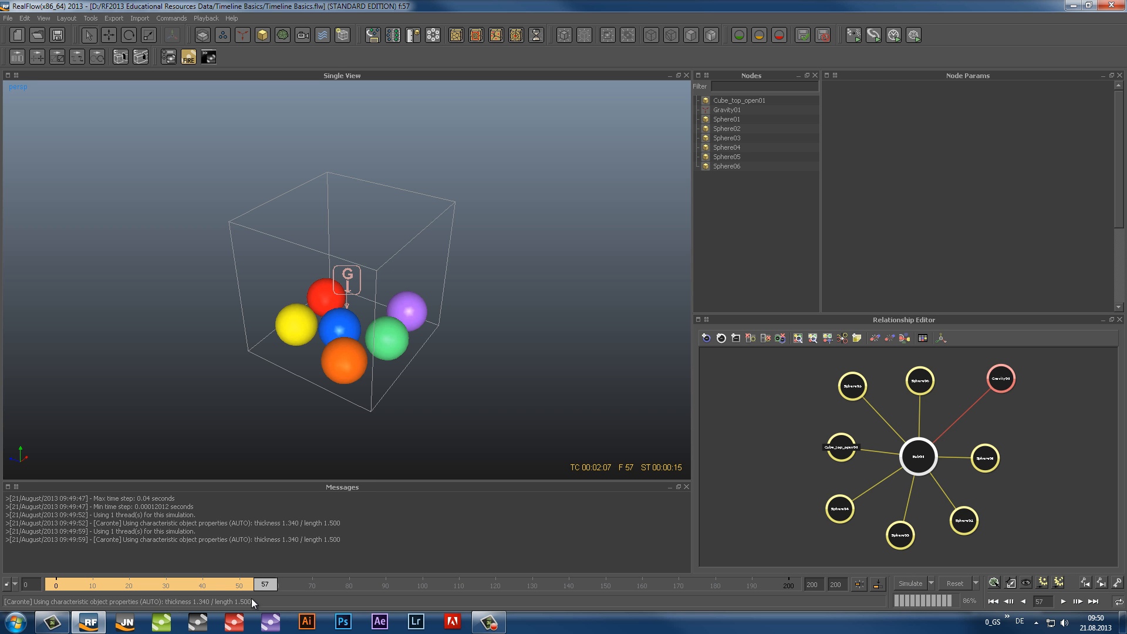
pyautogui.moveTo(253, 583); pyautogui.dragTo(182, 591)
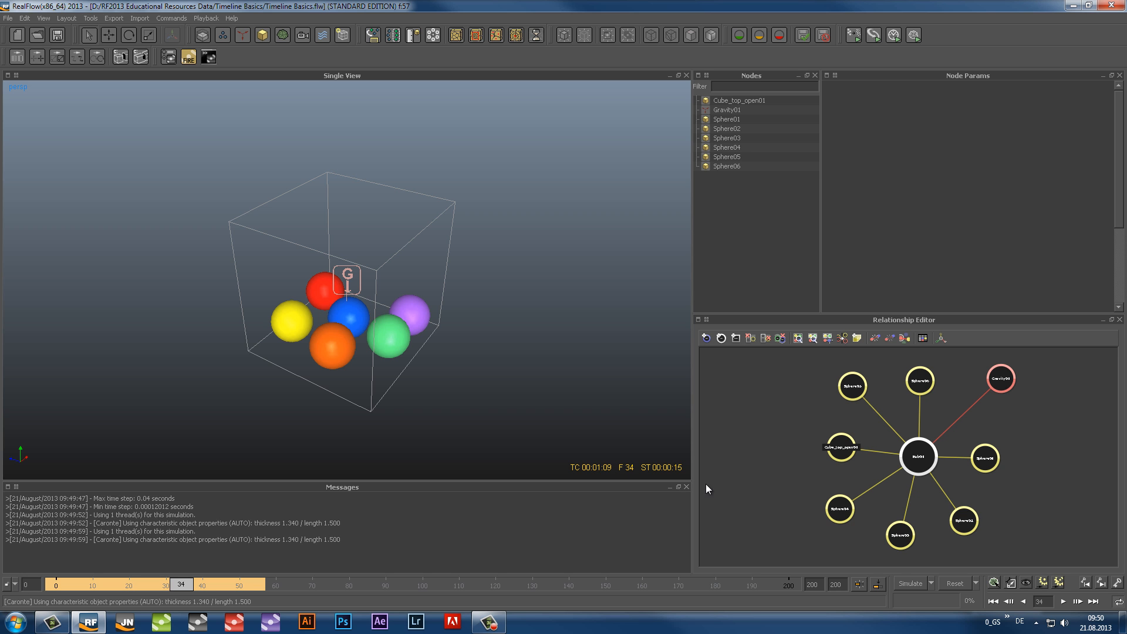
# Shorten the timeline to 100 frames and set the last playback frame to 50
pyautogui.doubleClick(835, 585)
pyautogui.write('100')
pyautogui.press('Return')
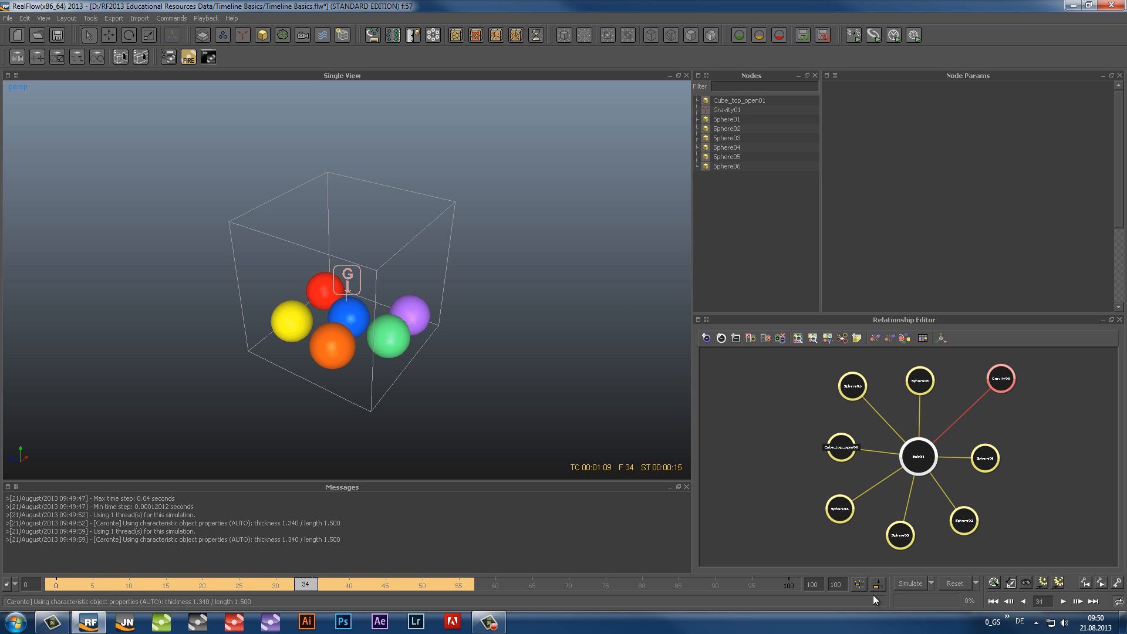
pyautogui.doubleClick(811, 584)
pyautogui.write('50')
pyautogui.press('Return')
# Play back the cached simulation from the first frame and stop the playback
pyautogui.click(993, 602)
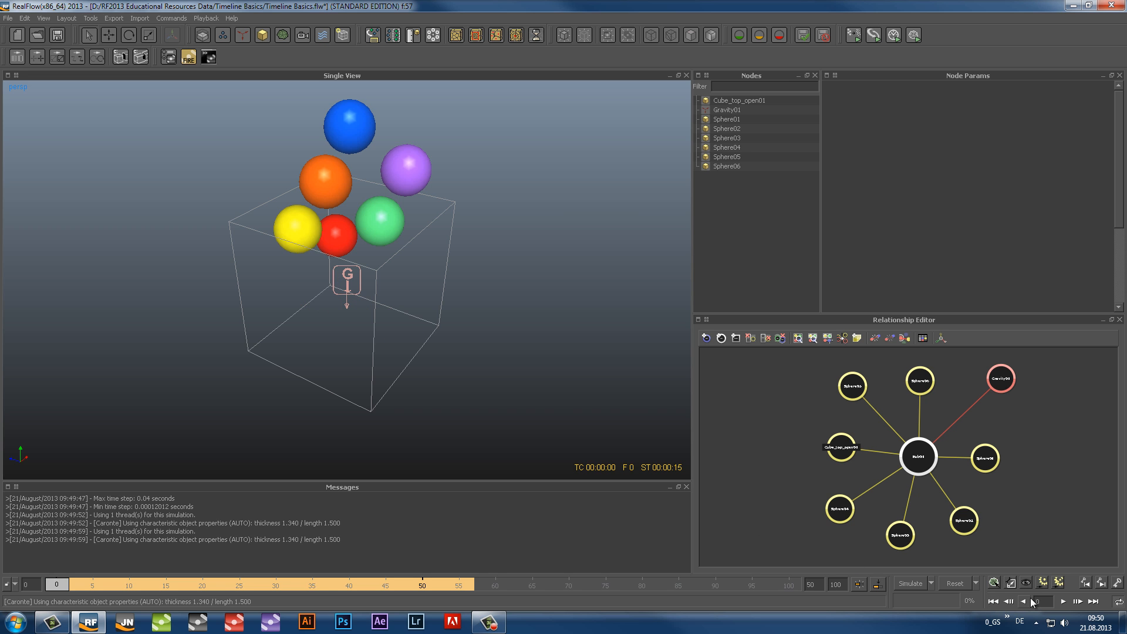
pyautogui.click(1063, 602)
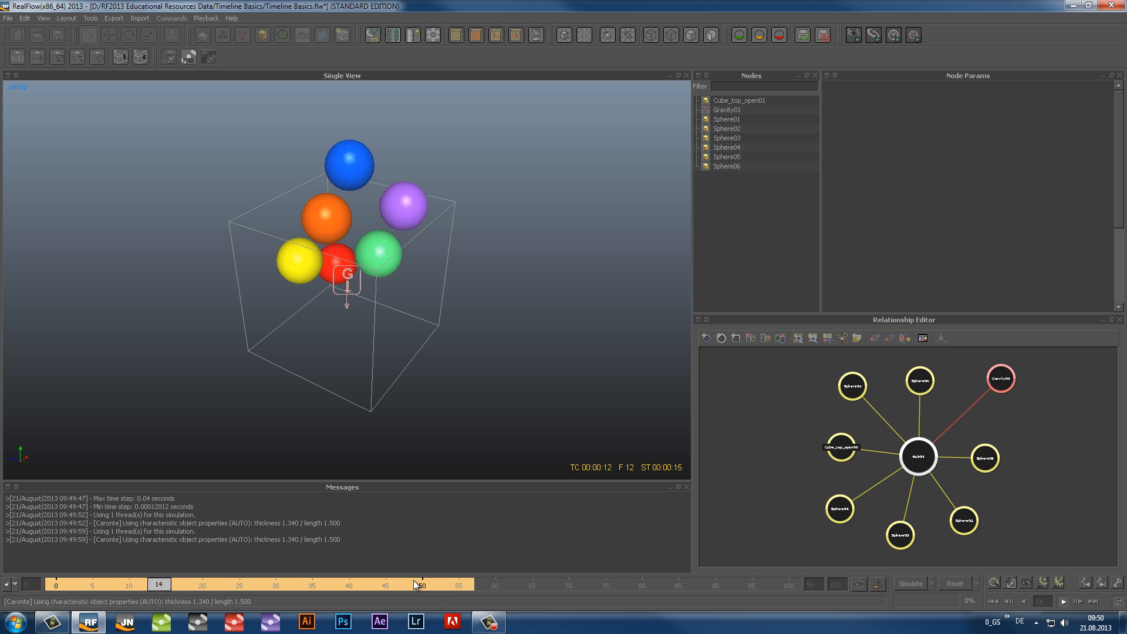
pyautogui.click(1064, 602)
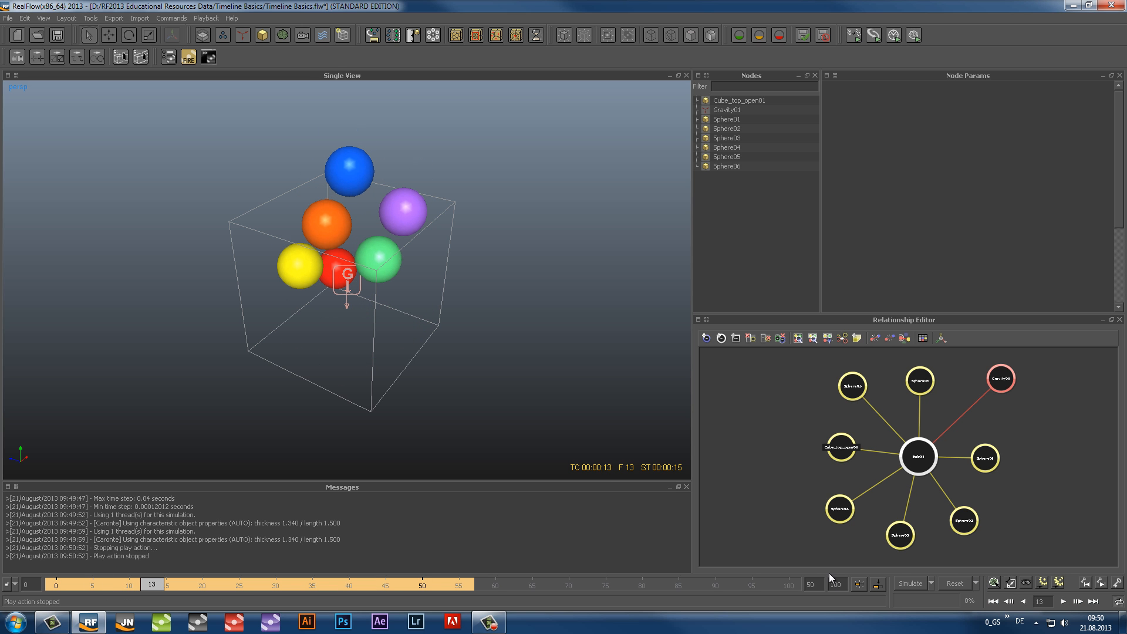
# Reset the simulation data, update the timeline cache, and reset the simulation again
pyautogui.click(950, 582)
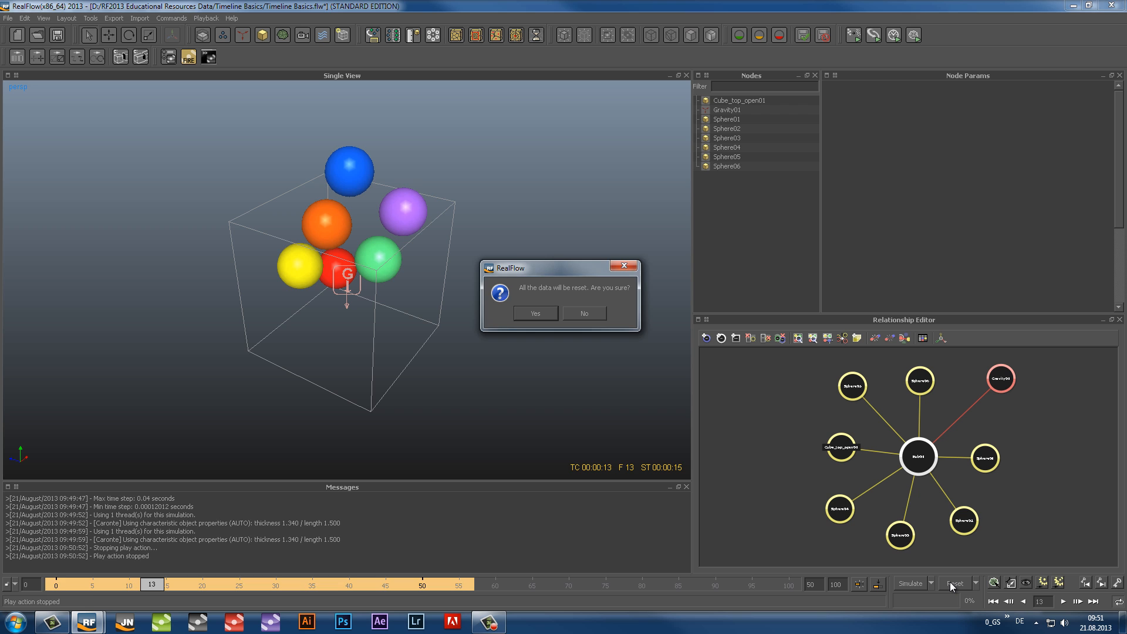
pyautogui.press('Return')
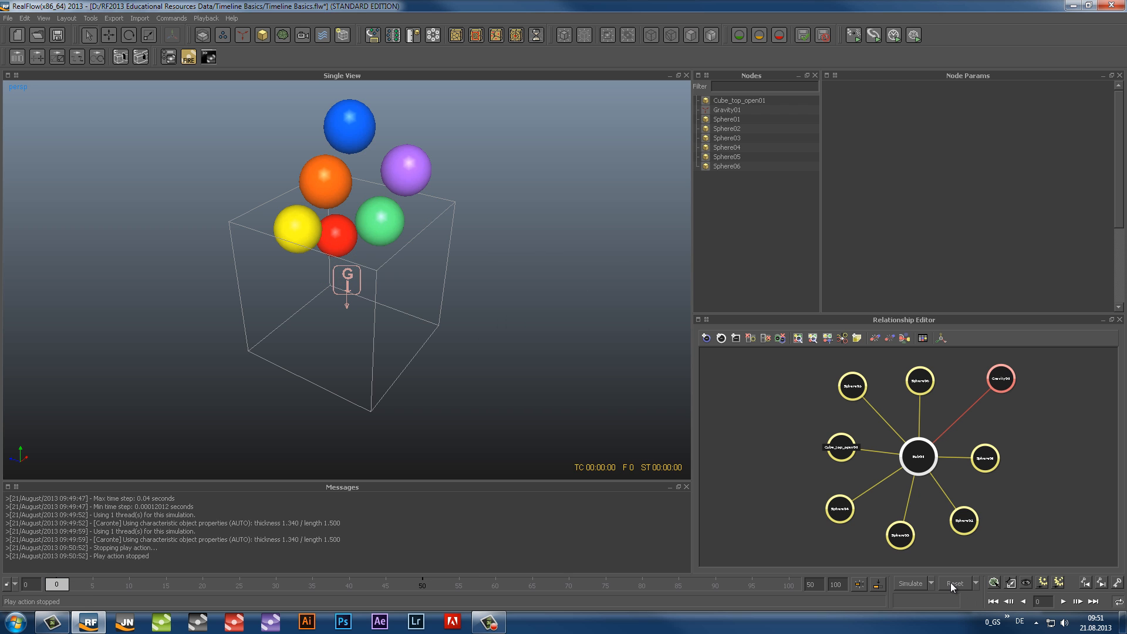
pyautogui.click(861, 584)
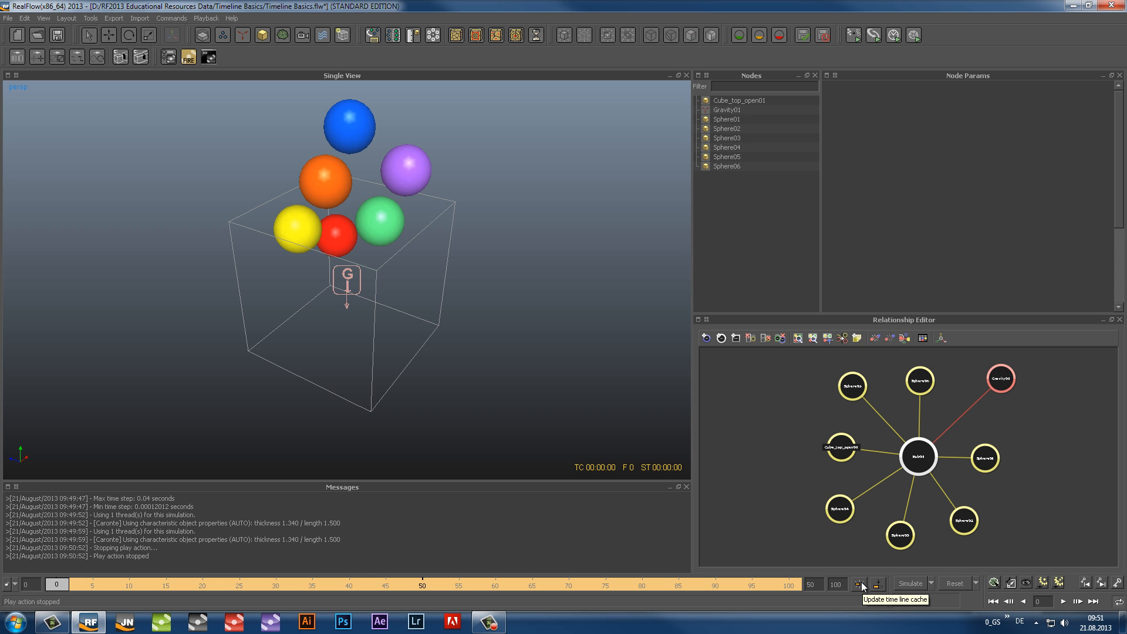
pyautogui.click(861, 584)
pyautogui.press('Return')
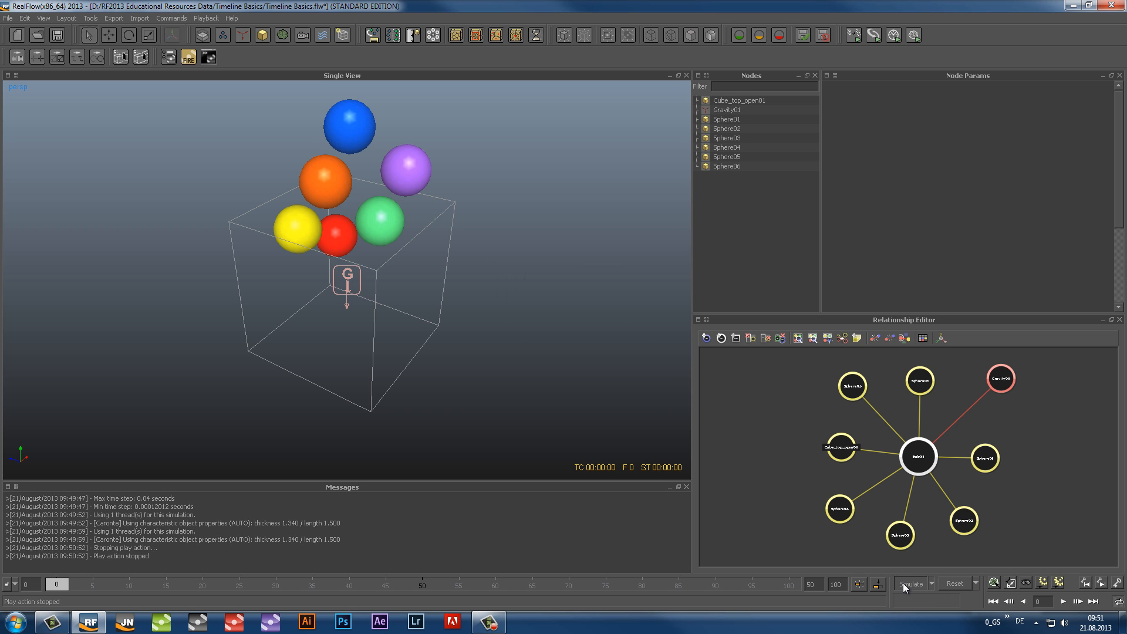
# Simulate up to frame 22, scrub the timeline back to frame 4 and jump to the last simulated frame
pyautogui.click(904, 584)
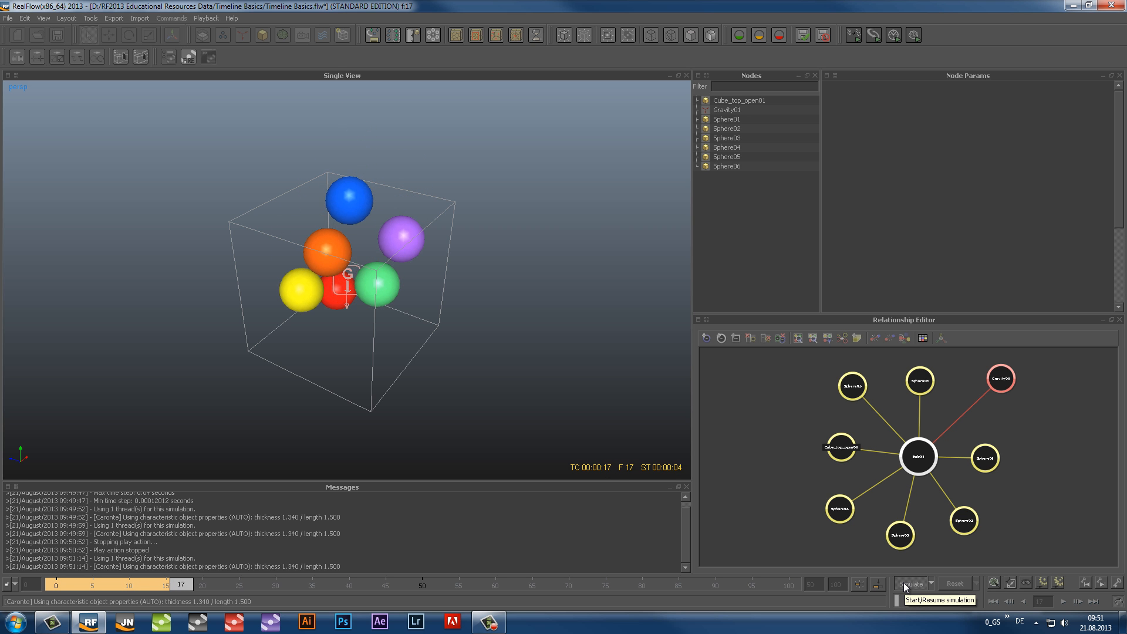
pyautogui.click(903, 583)
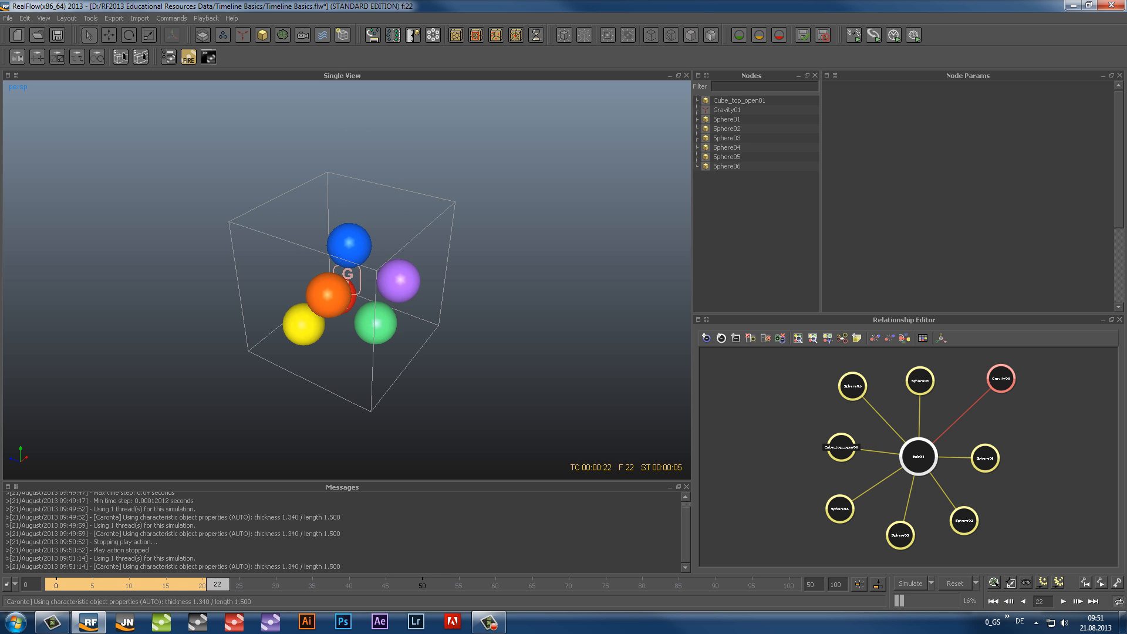
pyautogui.moveTo(219, 586); pyautogui.dragTo(86, 586)
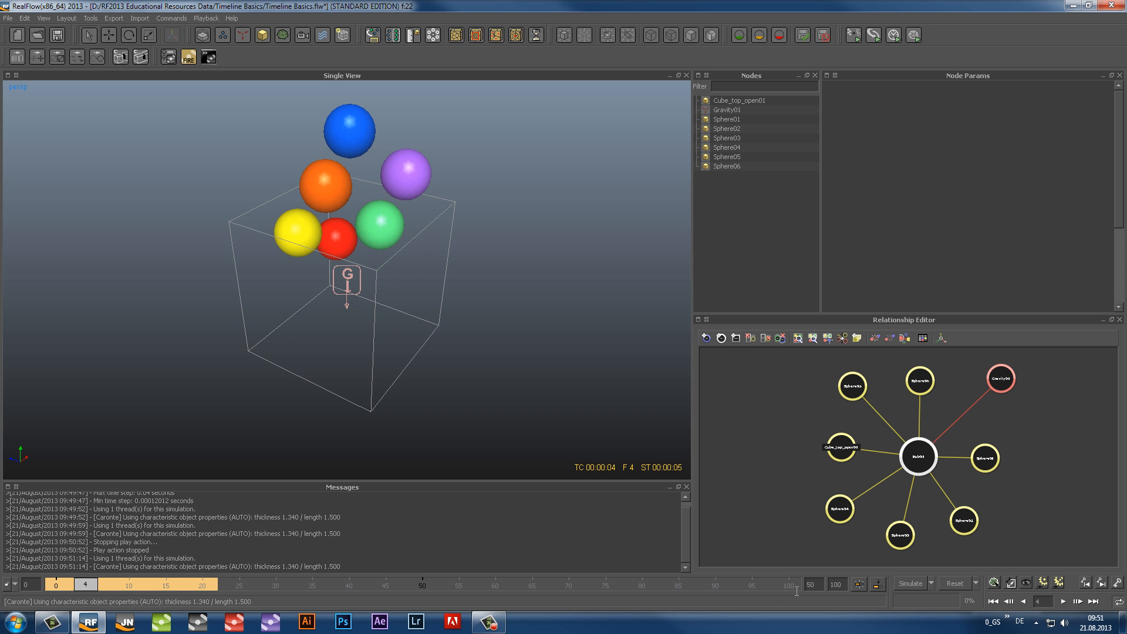
pyautogui.click(878, 585)
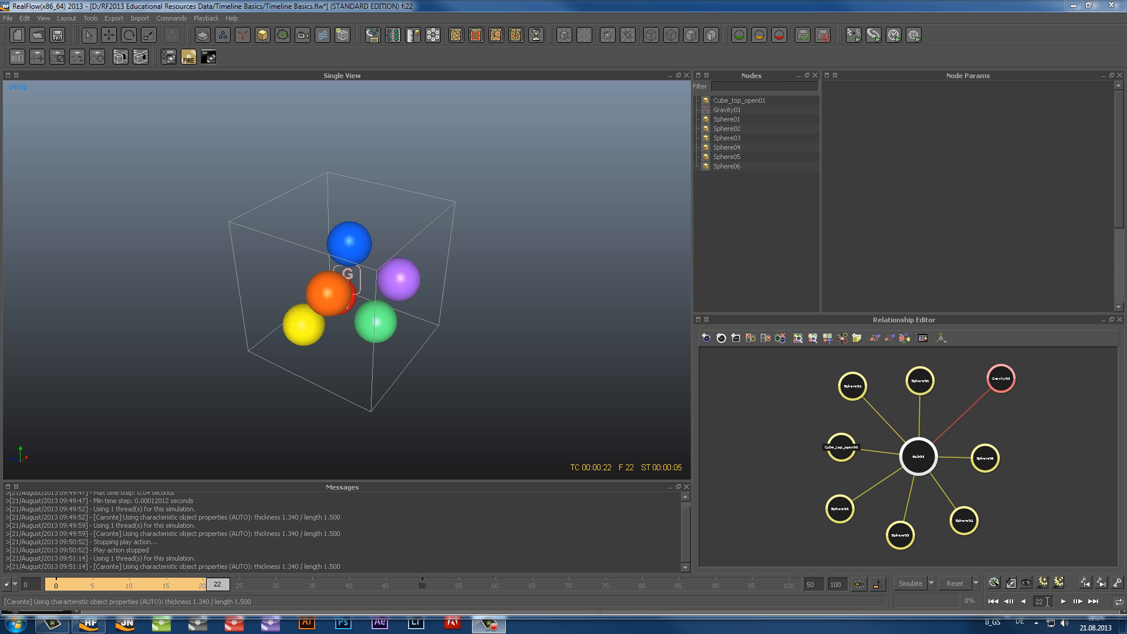
# Set the current frame number to 10, and change it to 15
pyautogui.write('10')
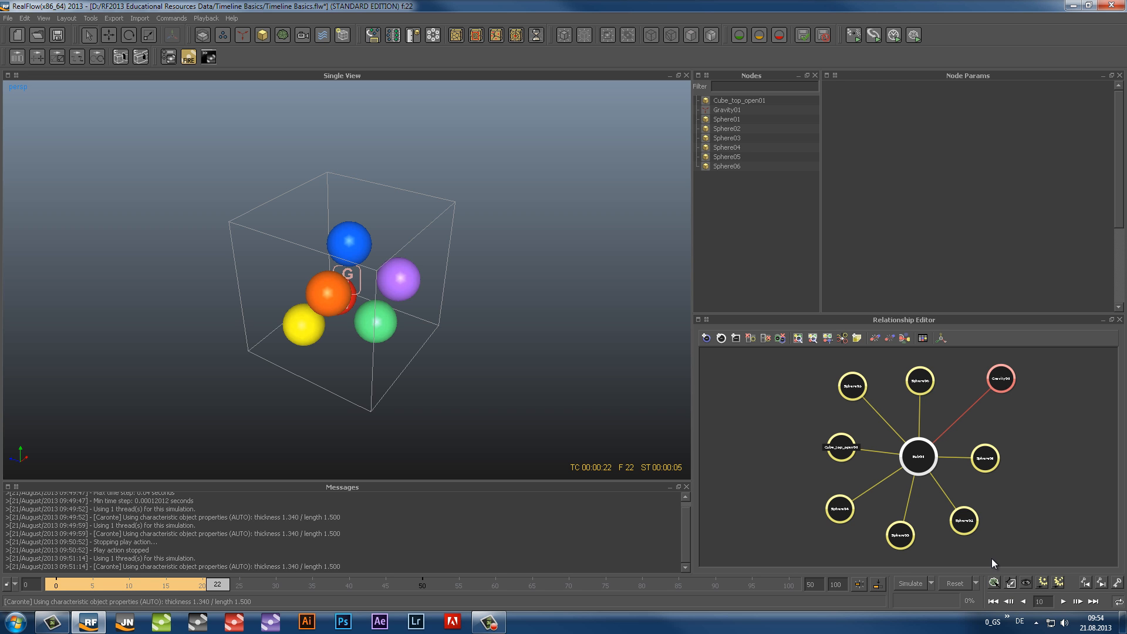
pyautogui.press('Return')
pyautogui.moveTo(1047, 602); pyautogui.dragTo(1000, 602)
pyautogui.write('15')
pyautogui.press('Return')
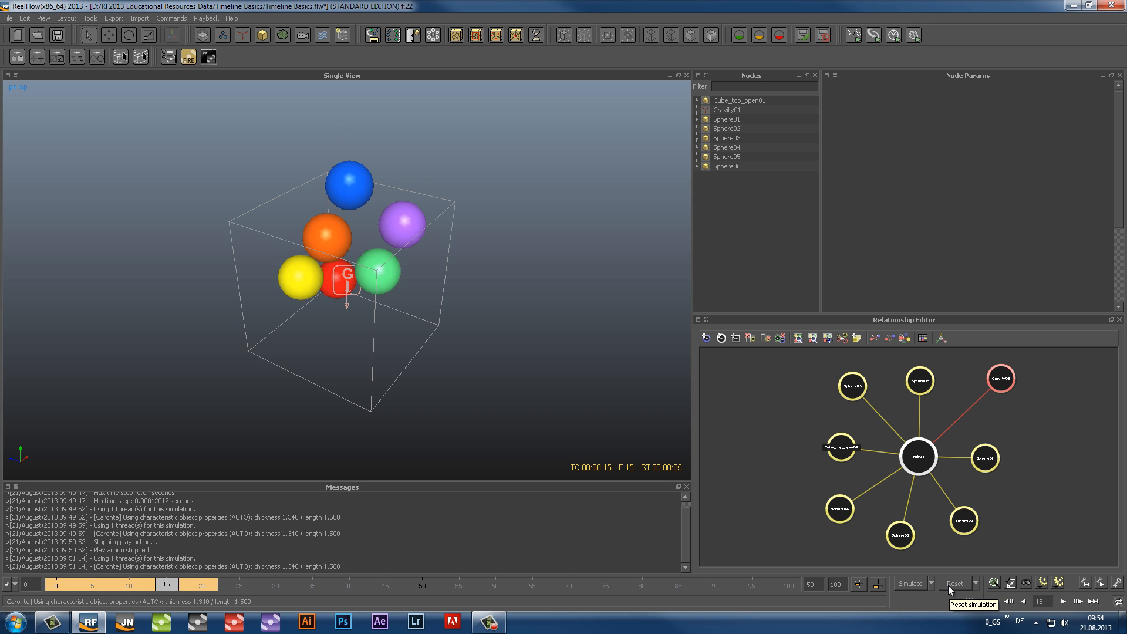
# Review the scale options for geometry, cell size and daemon forces, and accept them without edits
pyautogui.click(1011, 583)
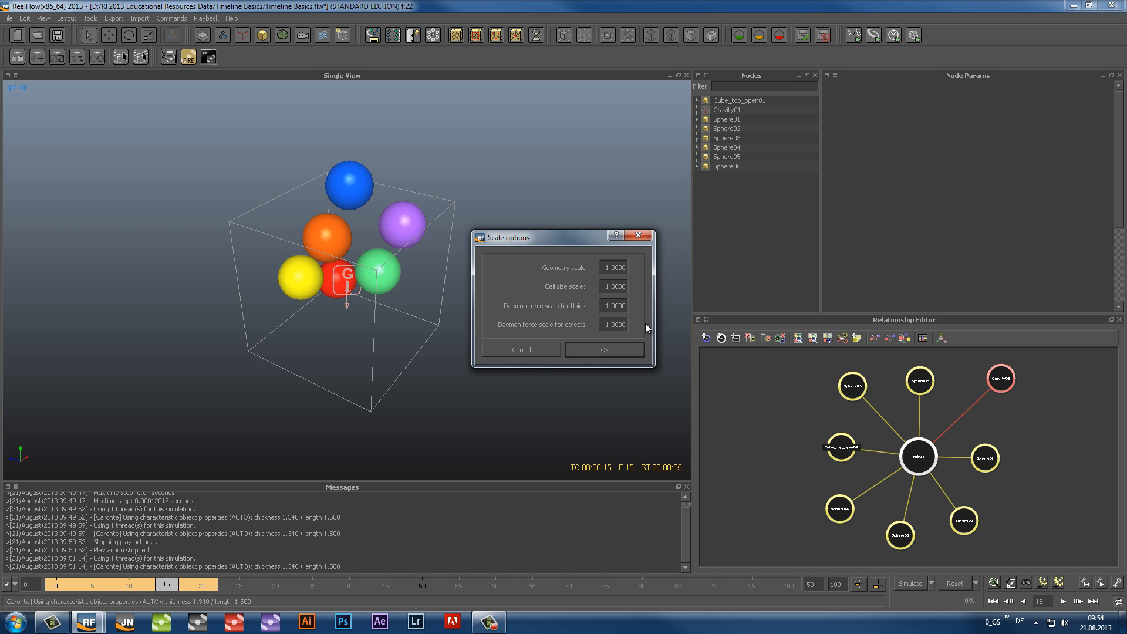
pyautogui.click(605, 350)
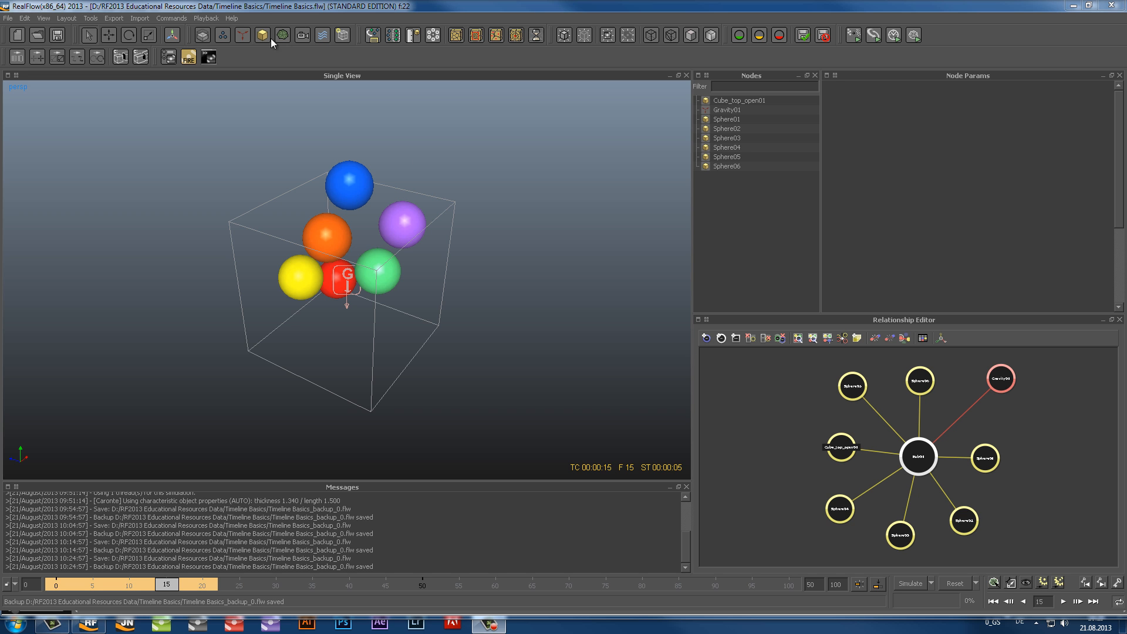
# Look through the supplied demo scene categories, such as caronte and maxwell
pyautogui.click(231, 19)
pyautogui.moveTo(237, 32)
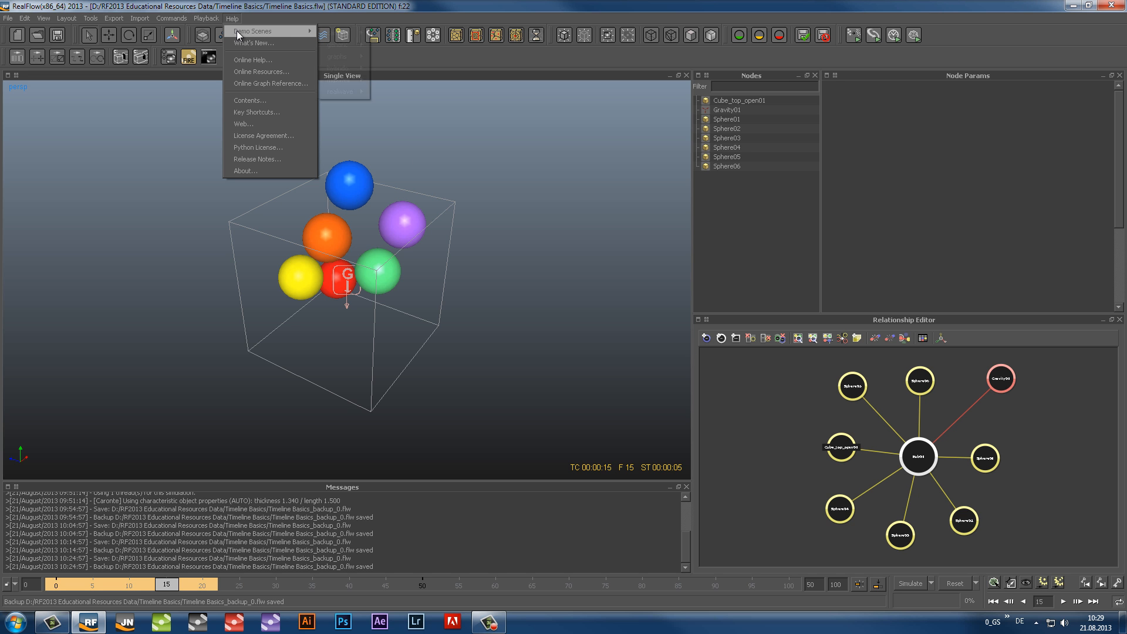
pyautogui.moveTo(343, 35)
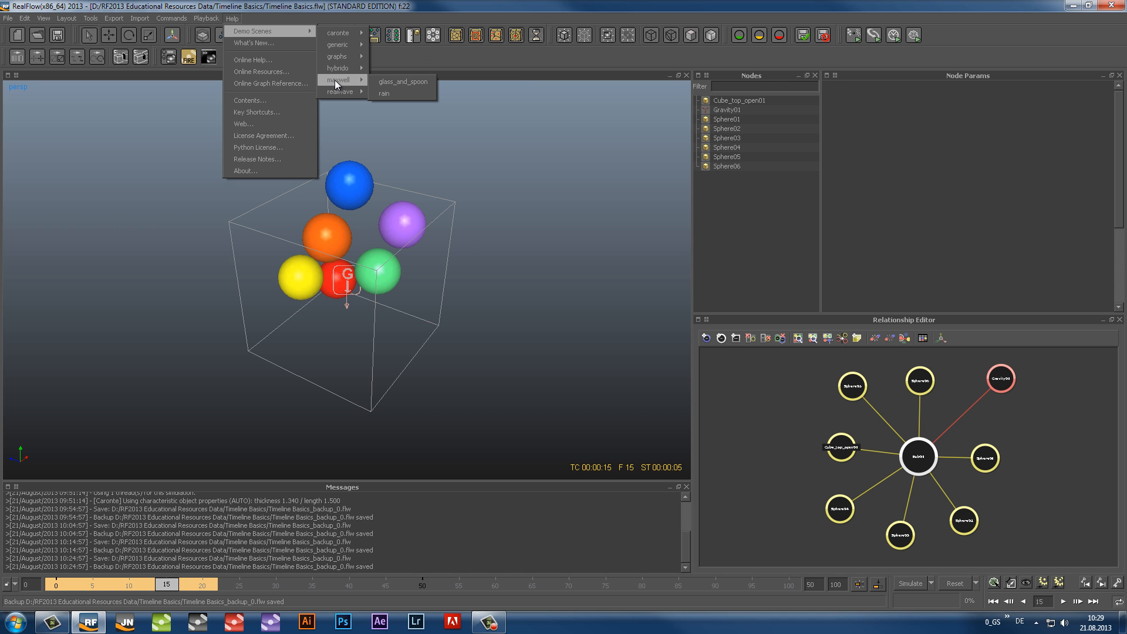
# Open the help contents, enlarge the Help Viewer window and reposition it over the workspace
pyautogui.click(270, 99)
pyautogui.click(345, 158)
pyautogui.moveTo(798, 475); pyautogui.dragTo(1057, 581)
pyautogui.moveTo(664, 114); pyautogui.dragTo(471, 82)
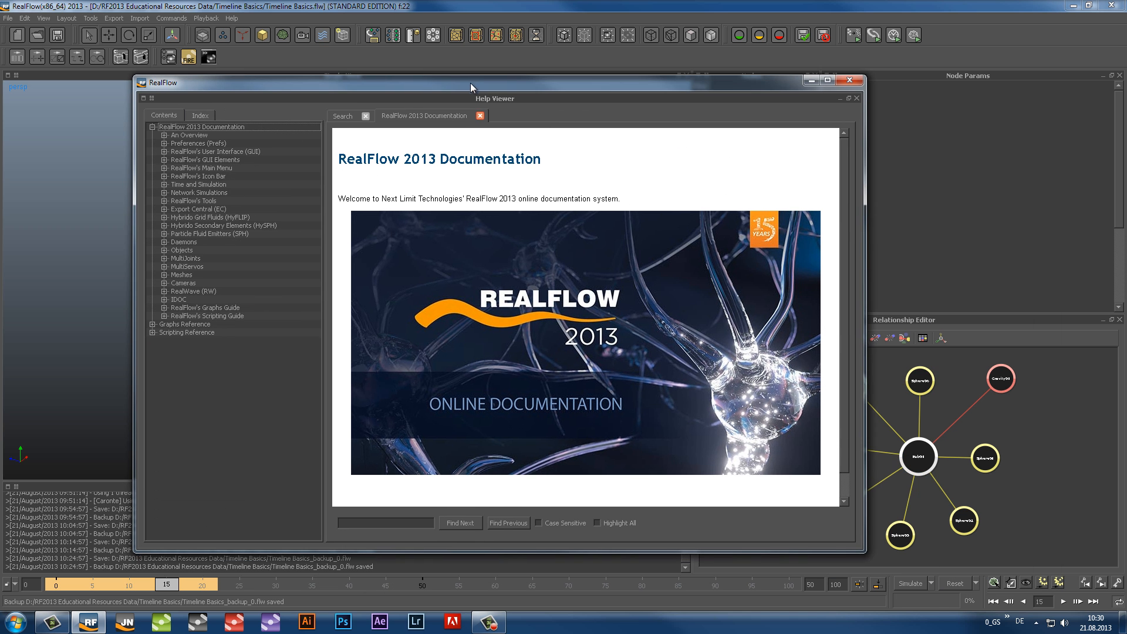
# Expand RealFlow's GUI Elements in the documentation and open the Relationship Editor (RE) page
pyautogui.click(161, 159)
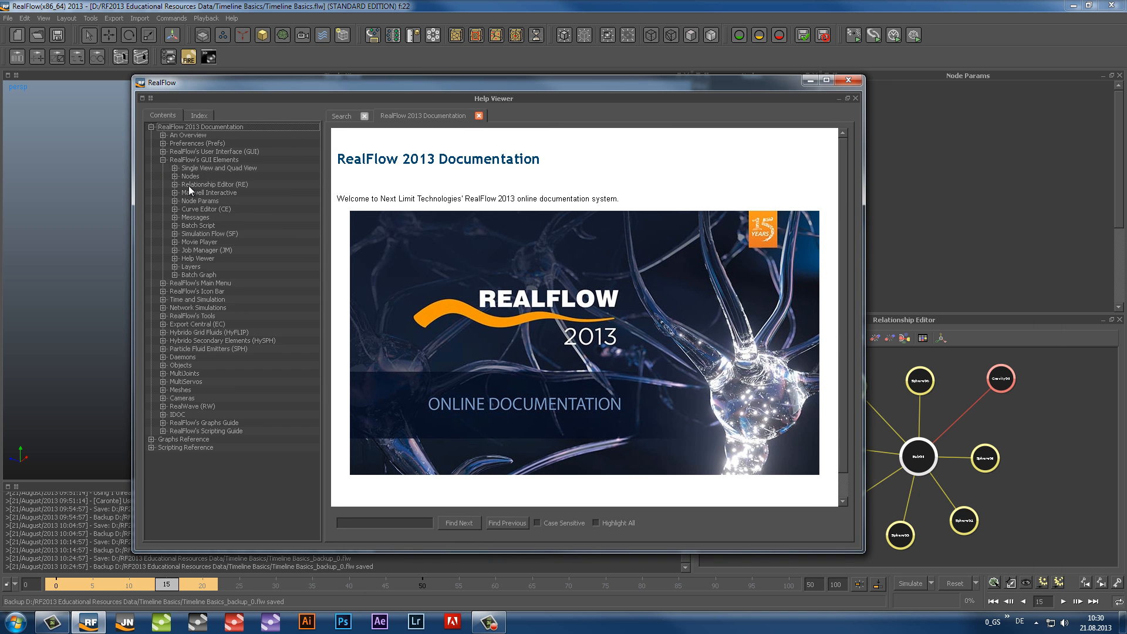
pyautogui.click(174, 184)
pyautogui.click(213, 184)
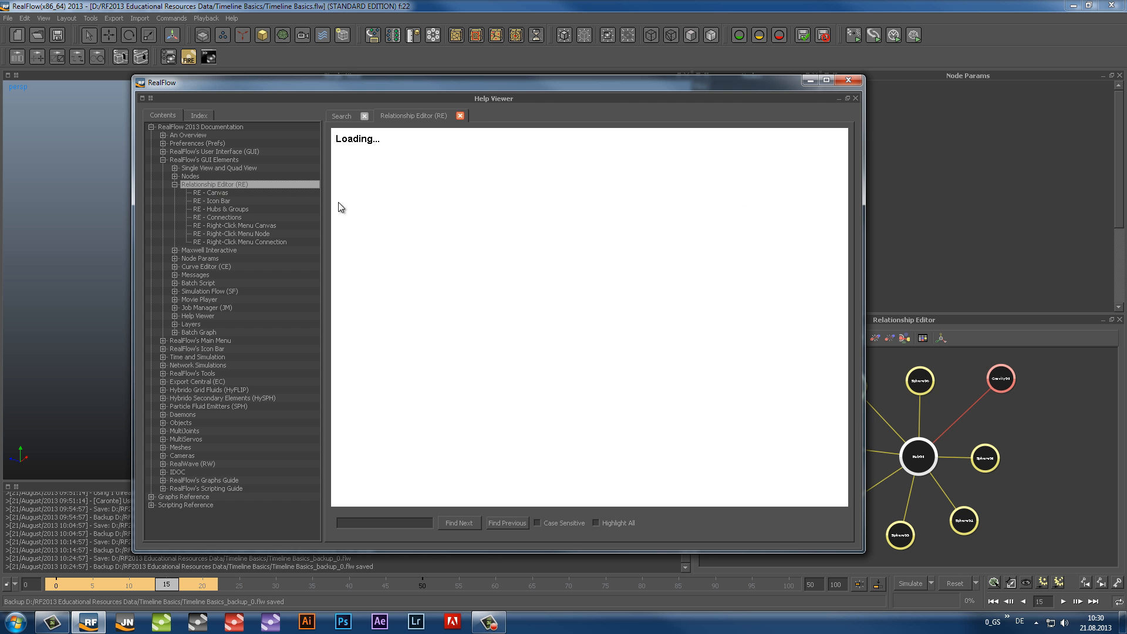
# Read through the Relationship Editor and Node Params documentation pages, and close the Help Viewer
pyautogui.moveTo(842, 213); pyautogui.dragTo(842, 266)
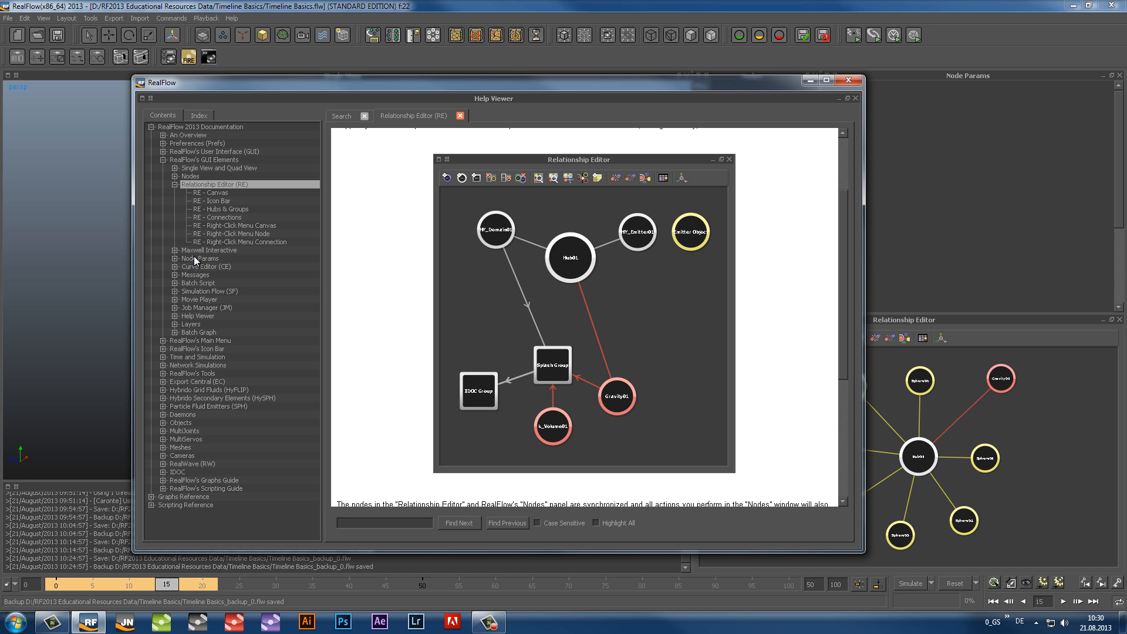
pyautogui.click(199, 259)
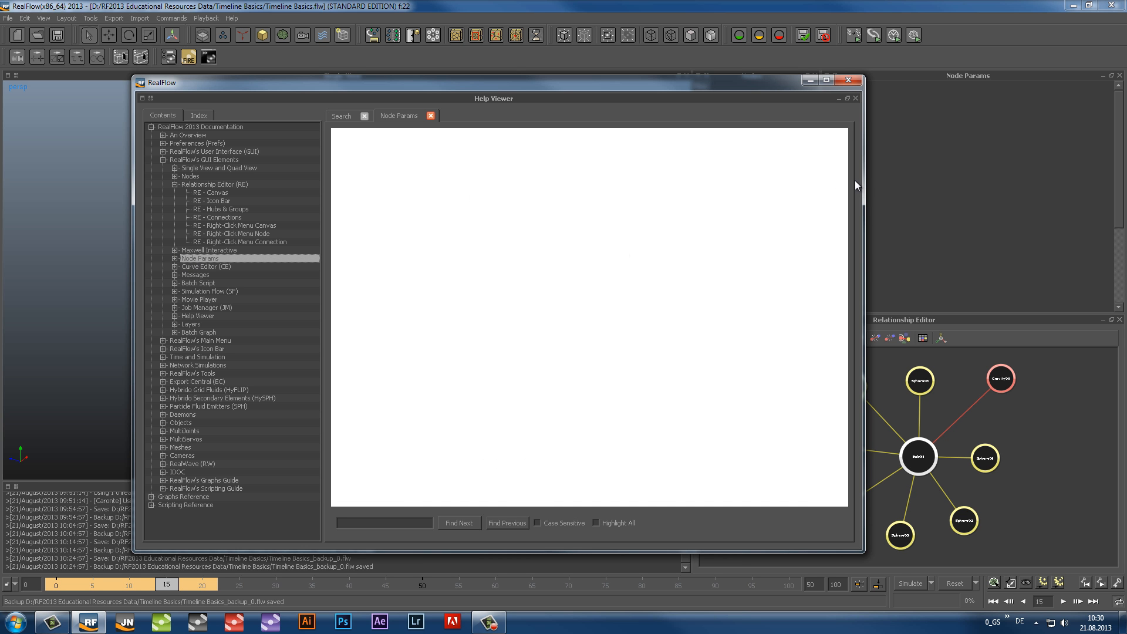
pyautogui.moveTo(843, 177)
pyautogui.mouseDown()
pyautogui.moveTo(850, 267)
pyautogui.moveTo(839, 194)
pyautogui.mouseUp()
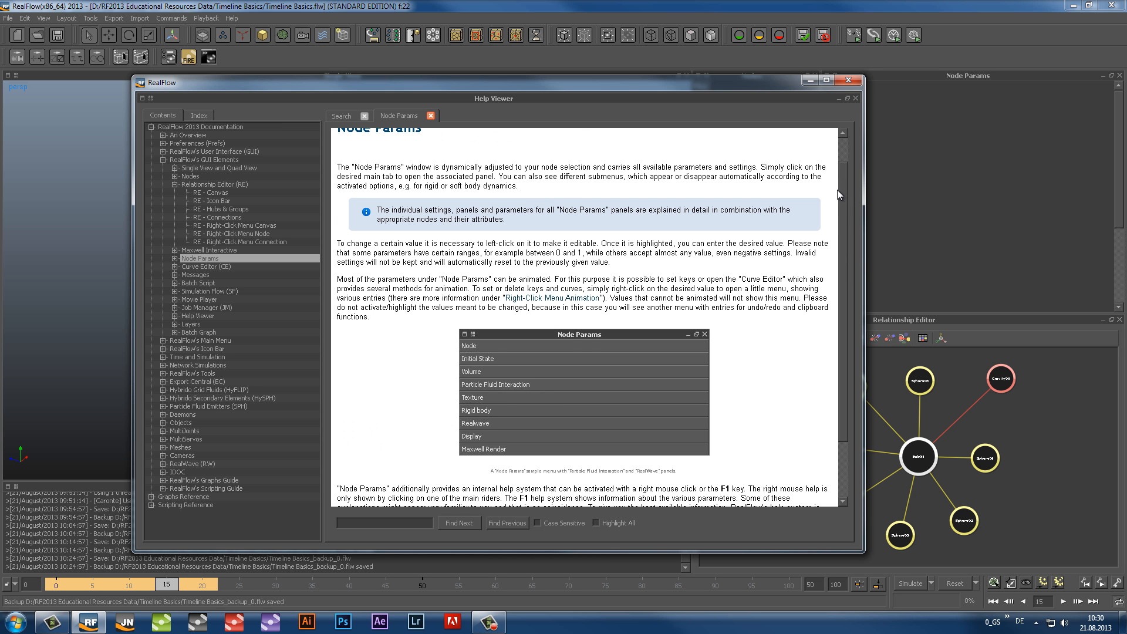
pyautogui.click(847, 81)
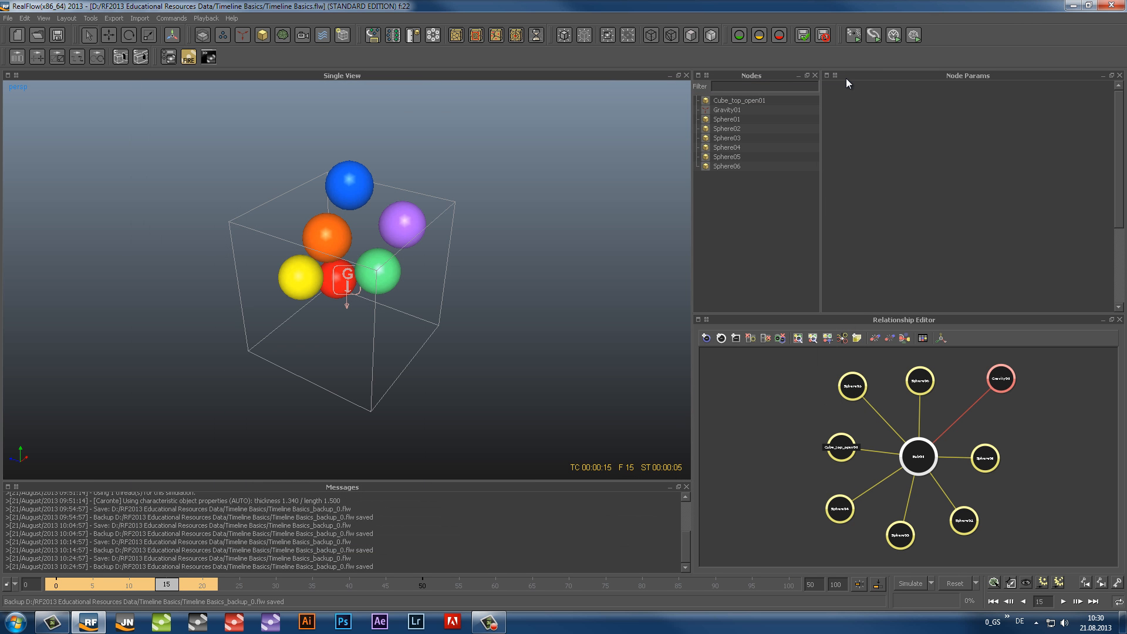
# Show the context help for Sphere04's Parent to parameter, collapse its Node section and highlight the rigid body @ elasticity parameter
pyautogui.click(719, 149)
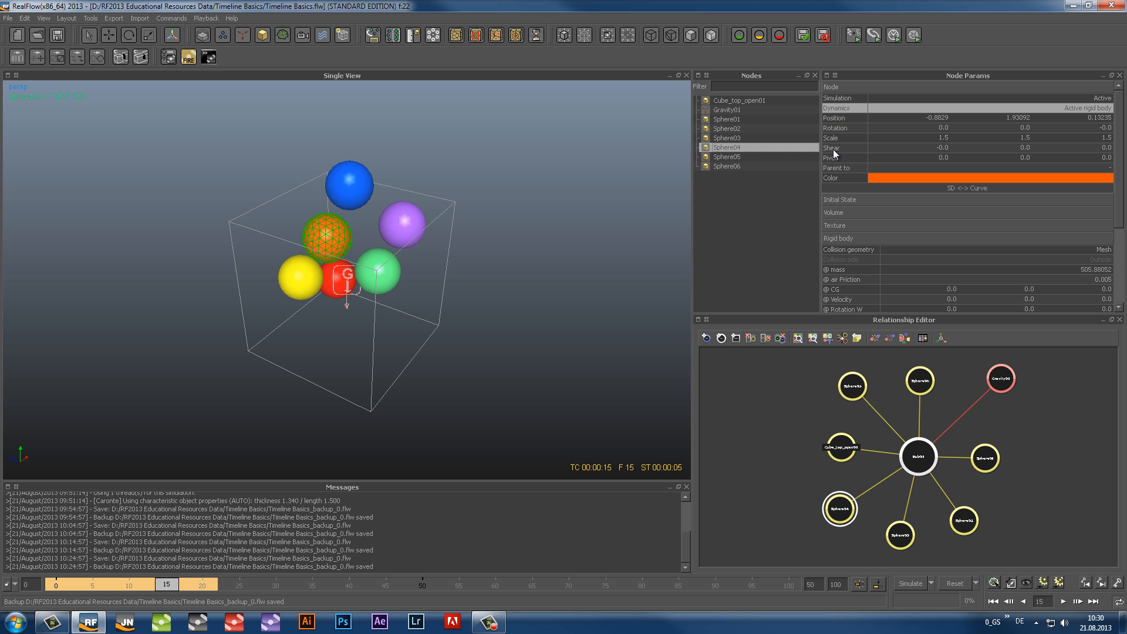
pyautogui.click(835, 168)
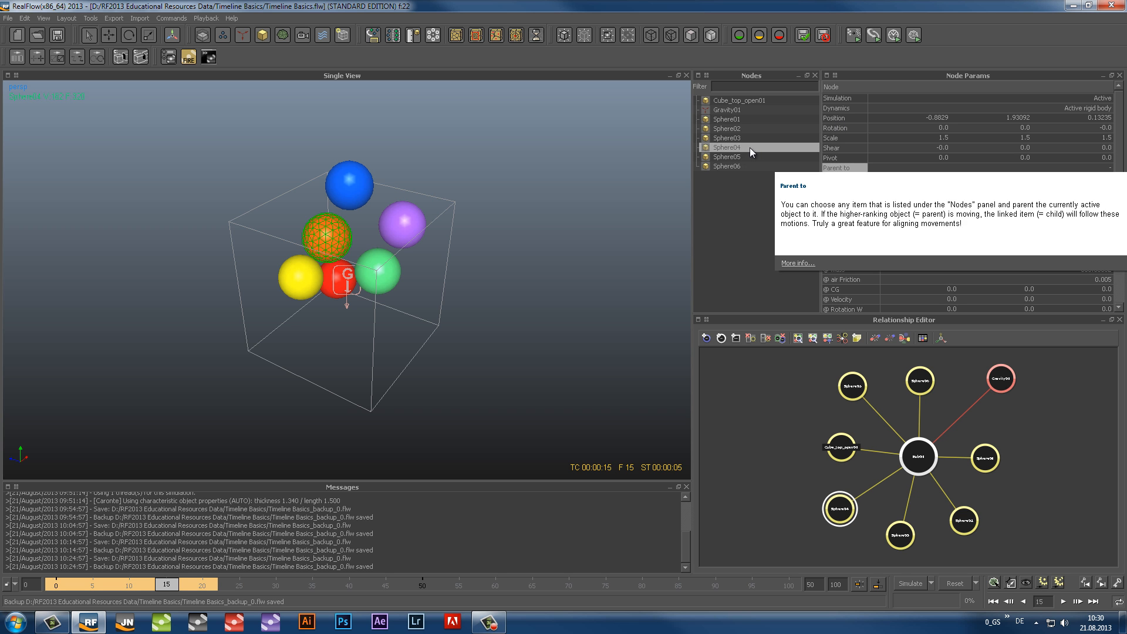
pyautogui.click(866, 86)
pyautogui.click(846, 229)
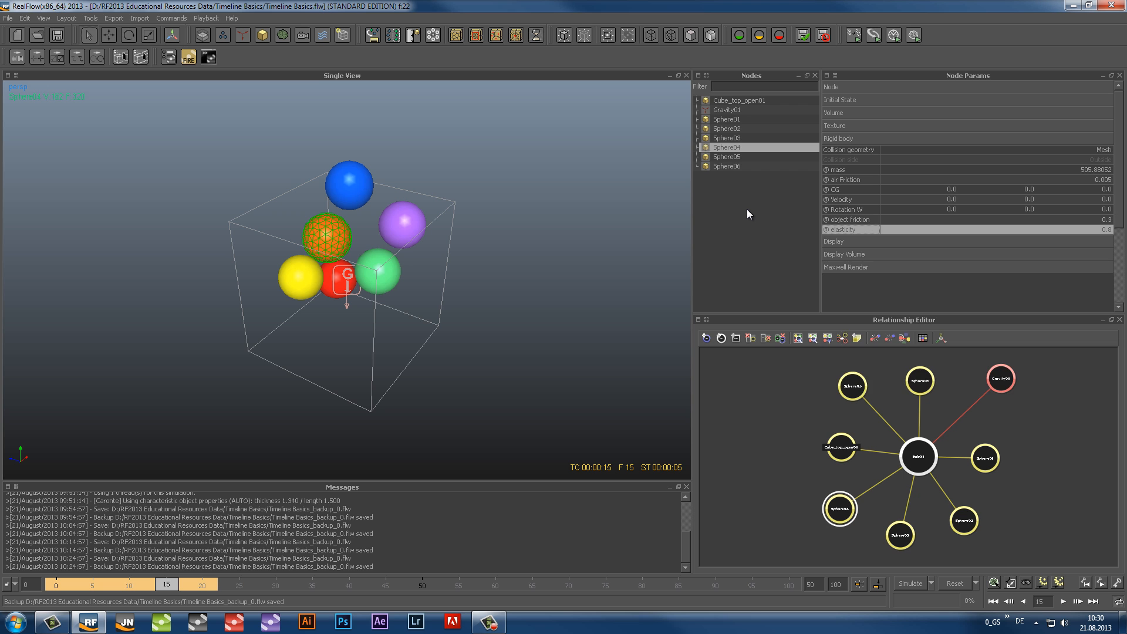
# Bring up the context help for Sphere04's Rigid body section and read through its parameter descriptions
pyautogui.click(847, 139)
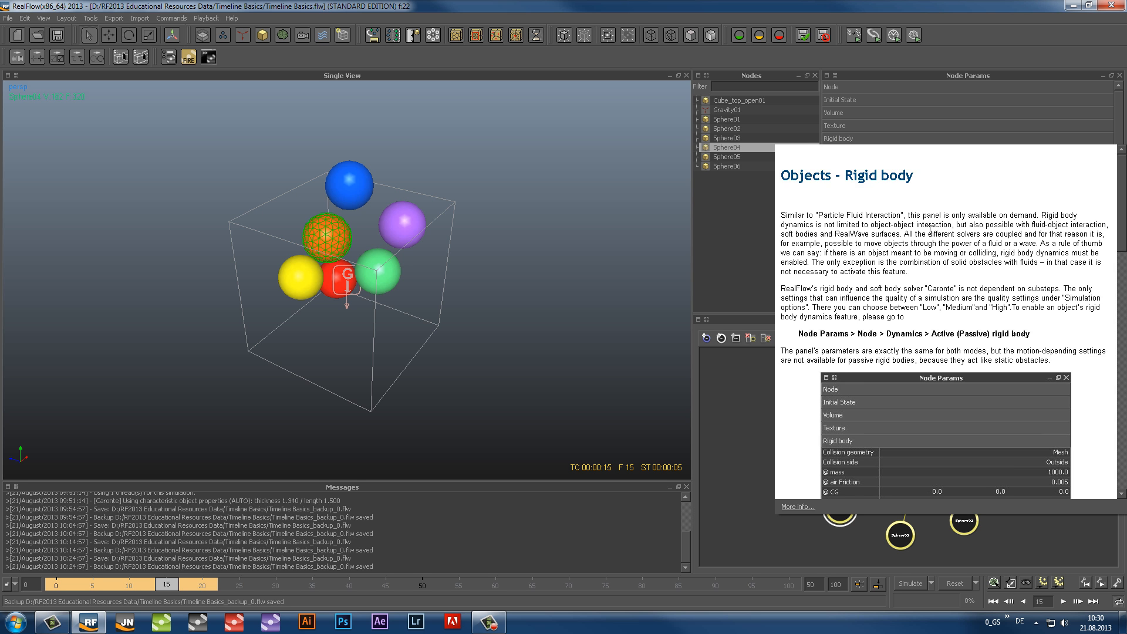
pyautogui.scroll(-5, 994, 272)
pyautogui.scroll(-8, 994, 271)
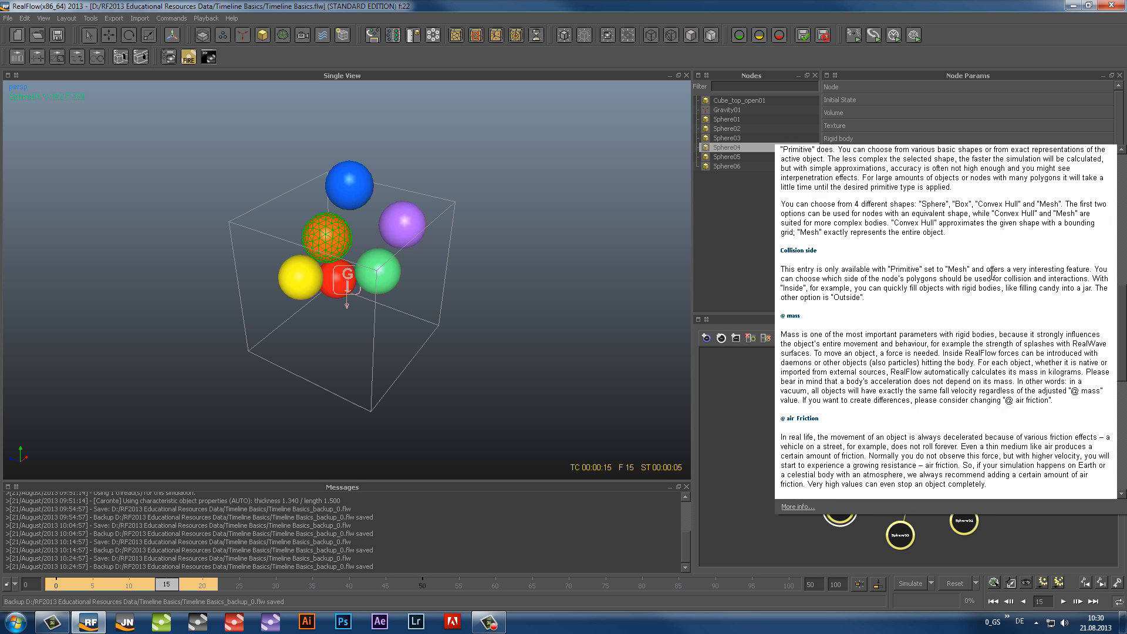
pyautogui.scroll(10, 992, 274)
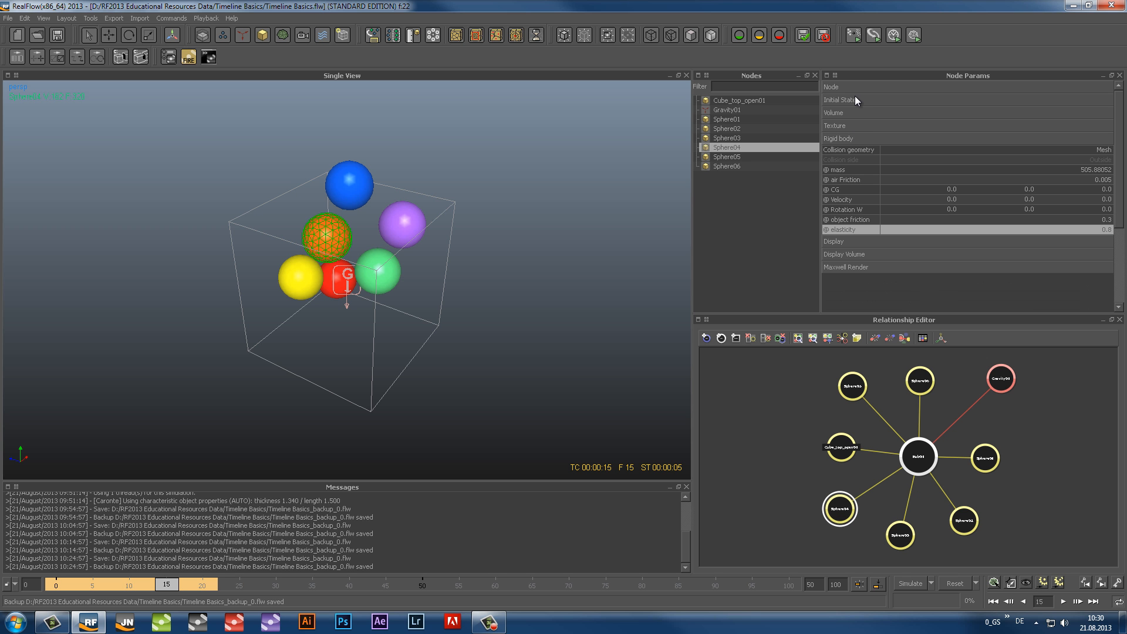
# Read the context help for Sphere04's Initial State section, and deselect the sphere
pyautogui.moveTo(855, 100)
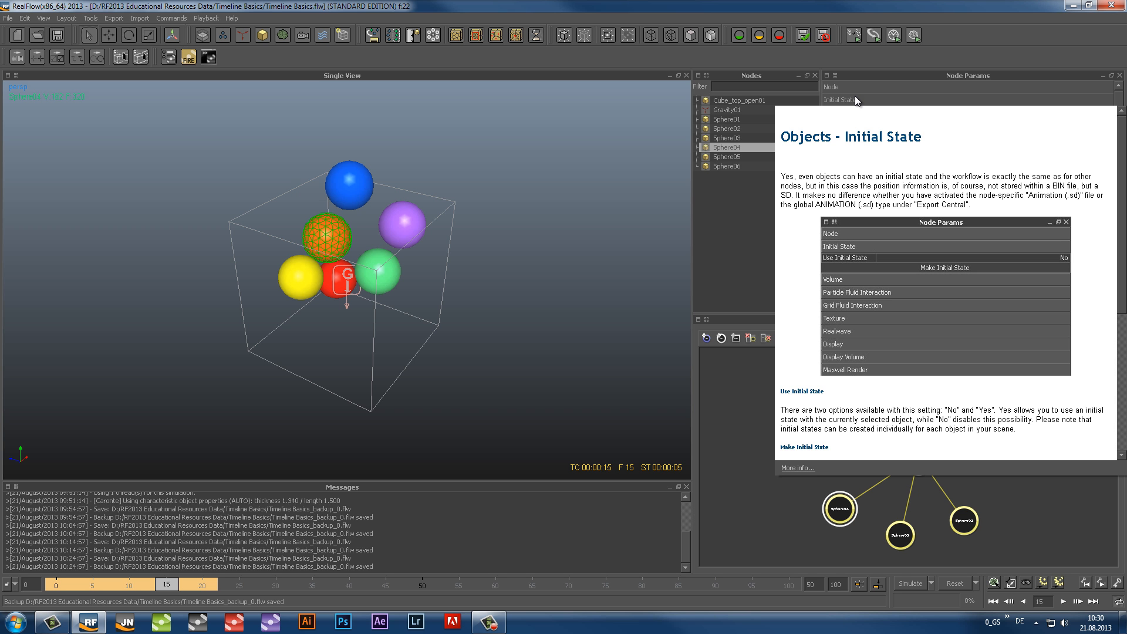
pyautogui.scroll(-5, 883, 286)
pyautogui.scroll(5, 883, 286)
pyautogui.click(724, 217)
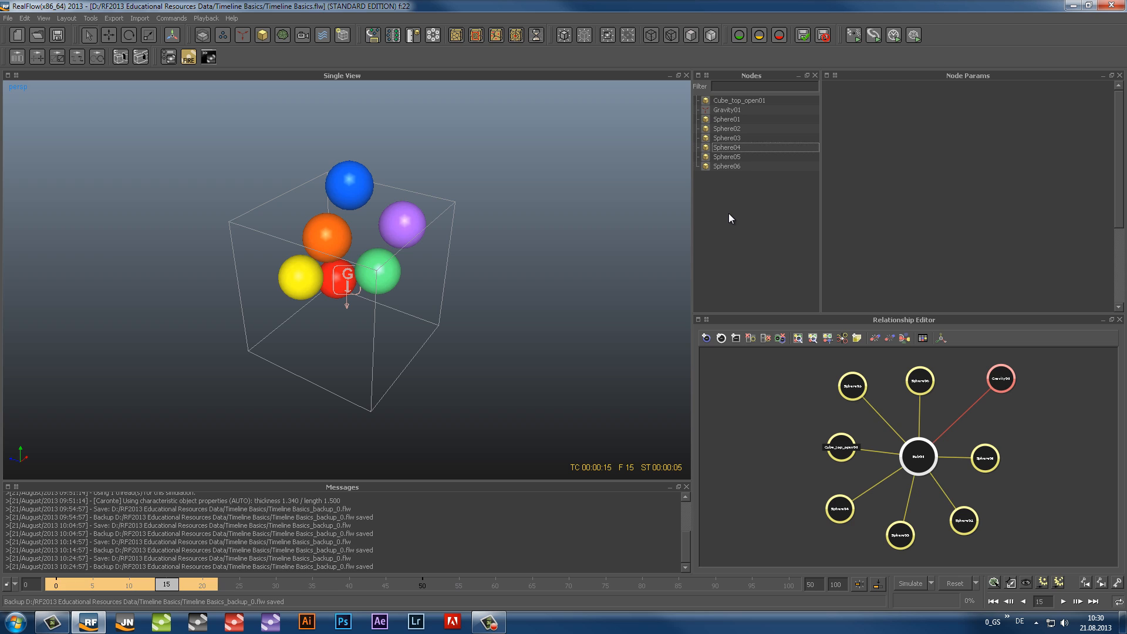